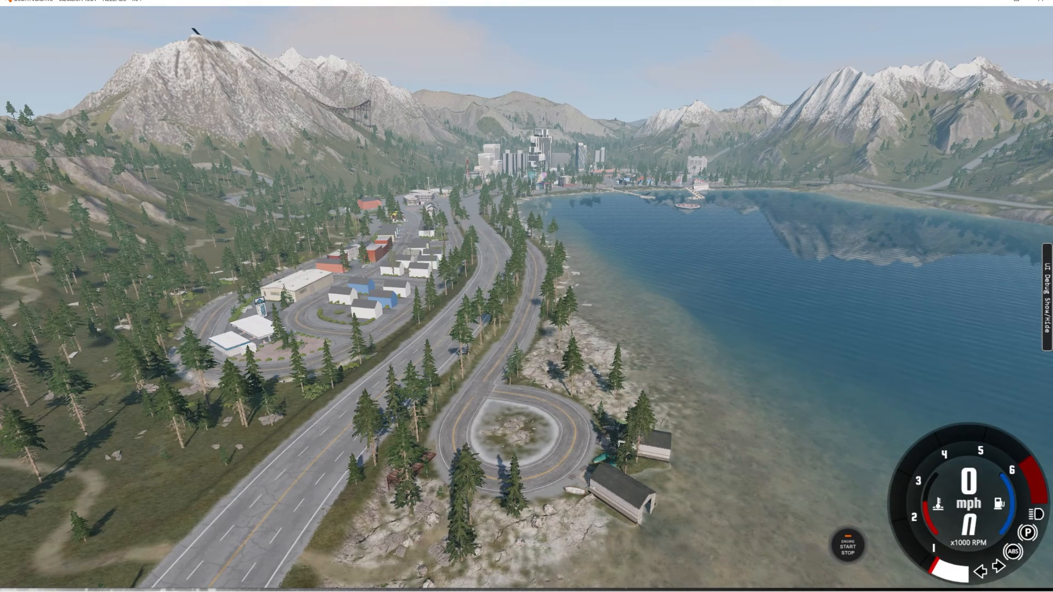
key("a")
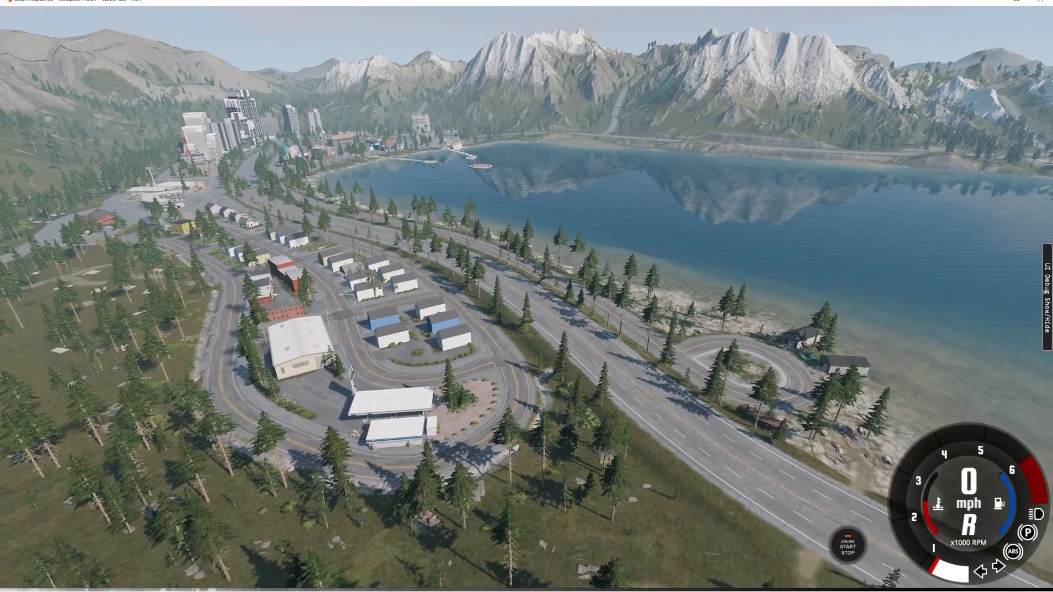
key("d")
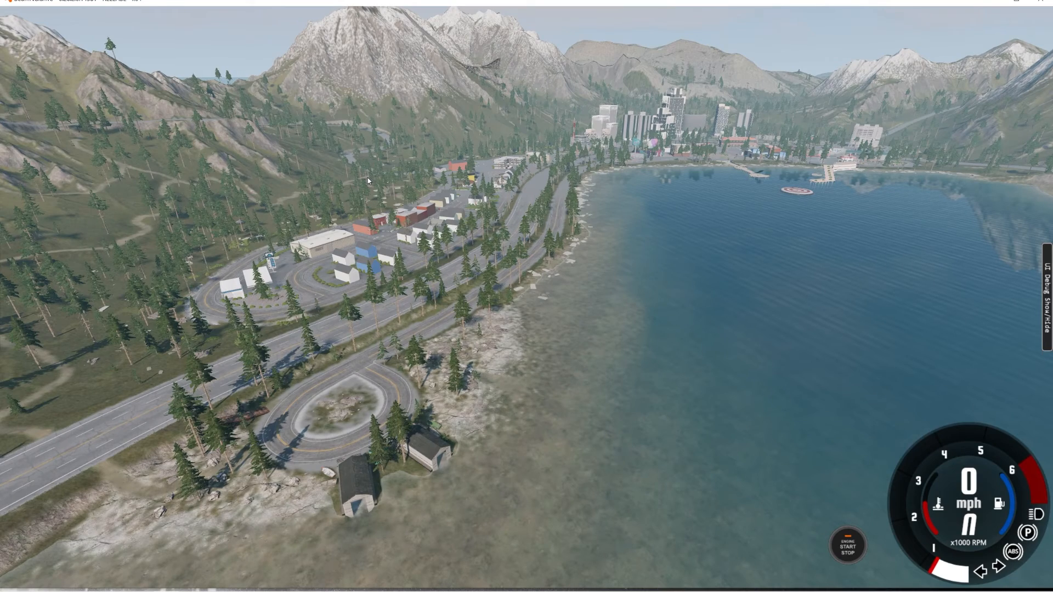
right_click_drag(376, 181, 368, 181)
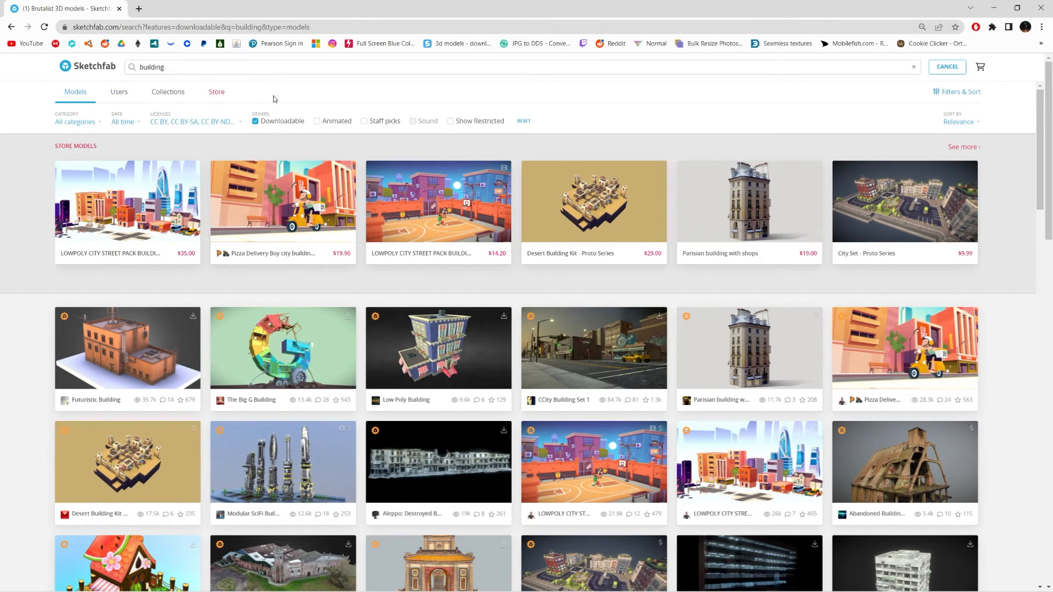
Browse the downloadable building models in the Sketchfab search results for a suitable one.
scroll(277, 97, "down", 9)
scroll(601, 197, "up", 5)
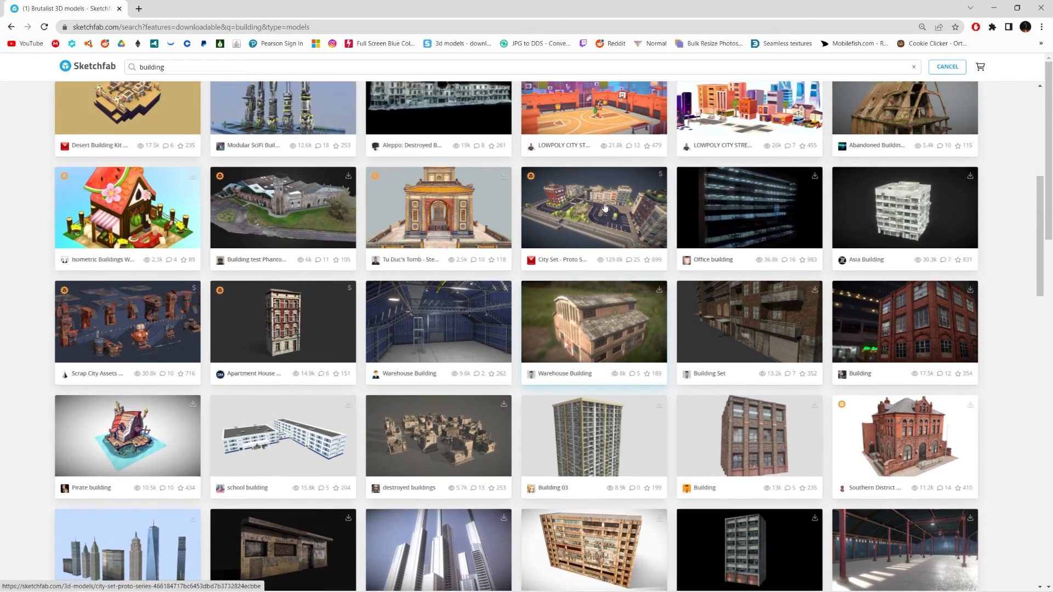
left_click(596, 417)
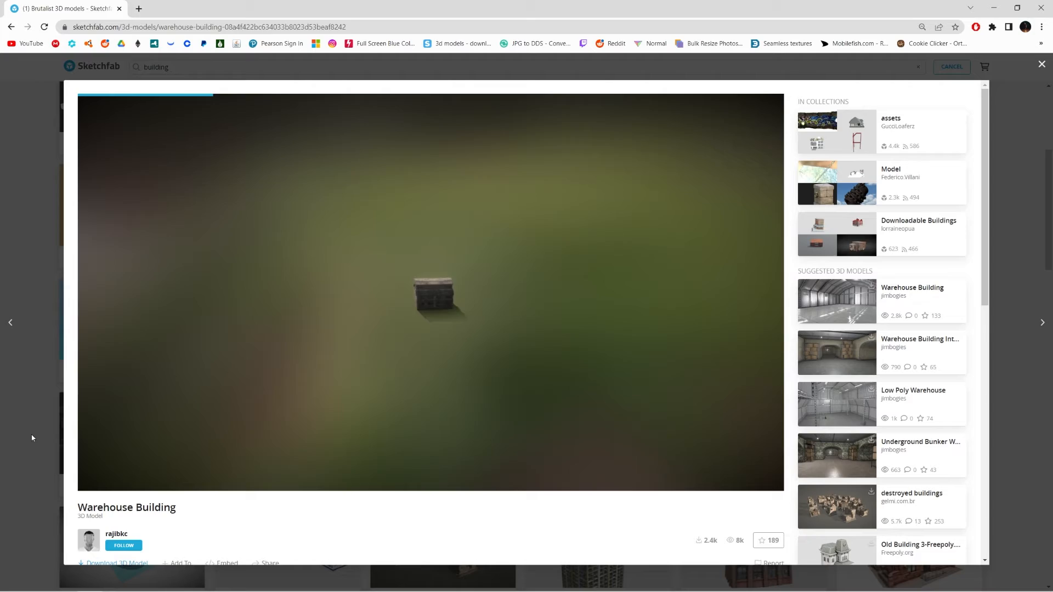
left_click(29, 433)
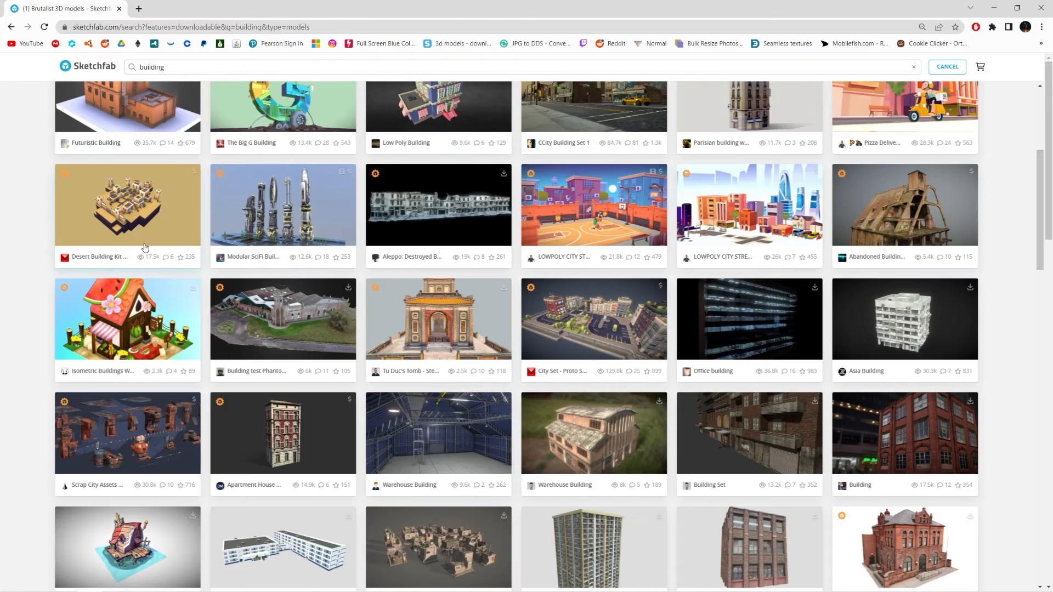
scroll(156, 84, "up", 5)
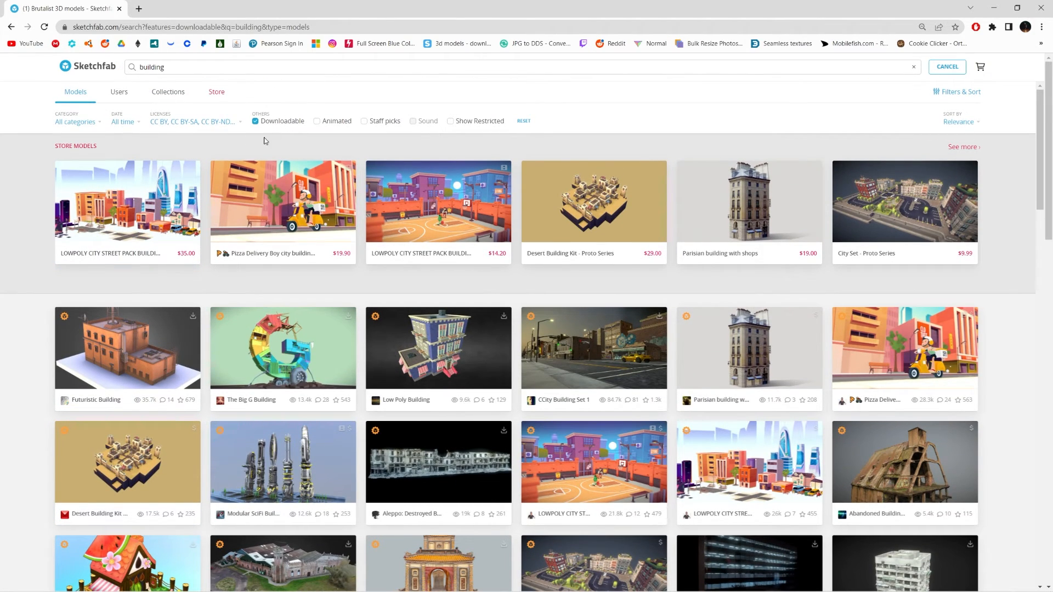
scroll(277, 129, "down", 3)
scroll(284, 161, "up", 3)
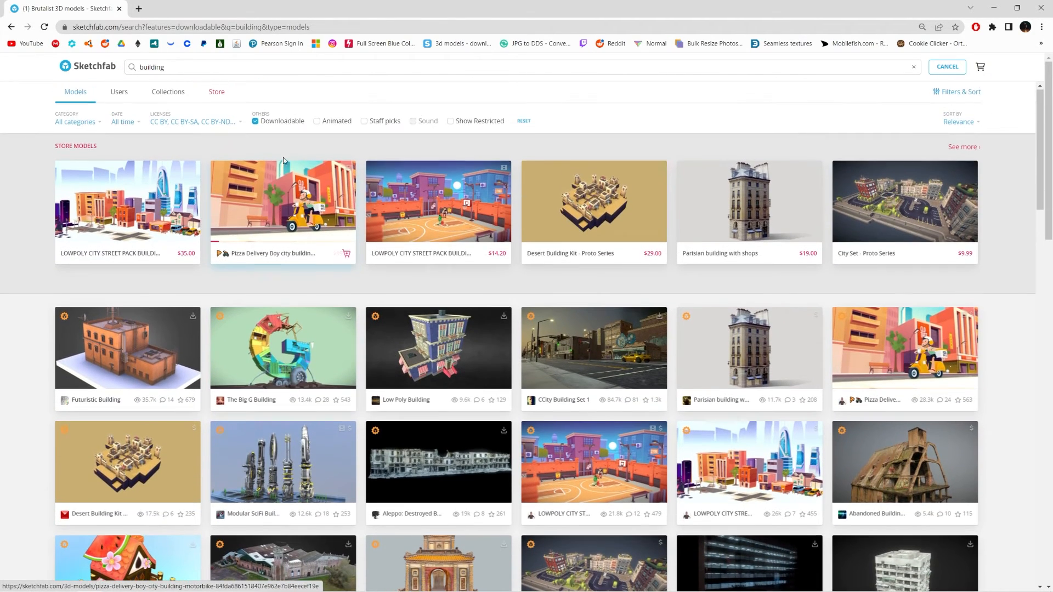
scroll(580, 256, "down", 8)
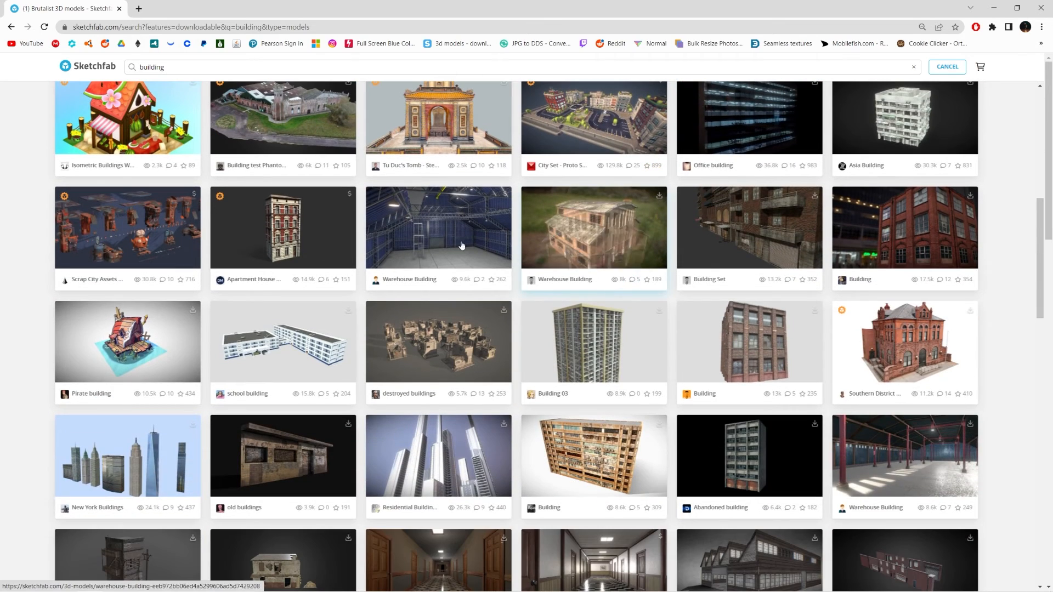
Open the Warehouse Building model's page and download the model in its original OBJ format.
left_click(570, 257)
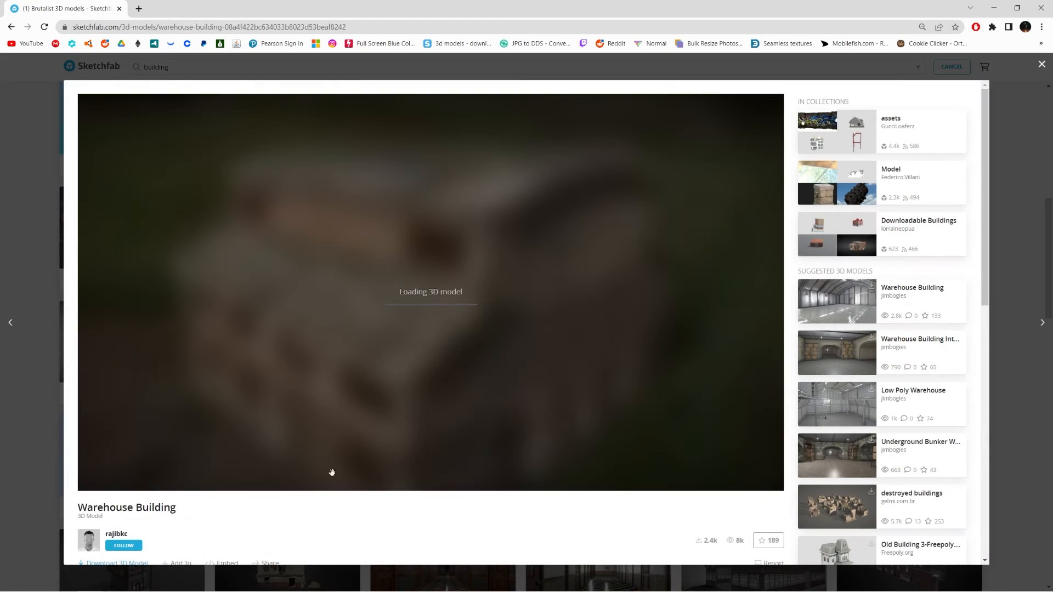
scroll(213, 520, "down", 3)
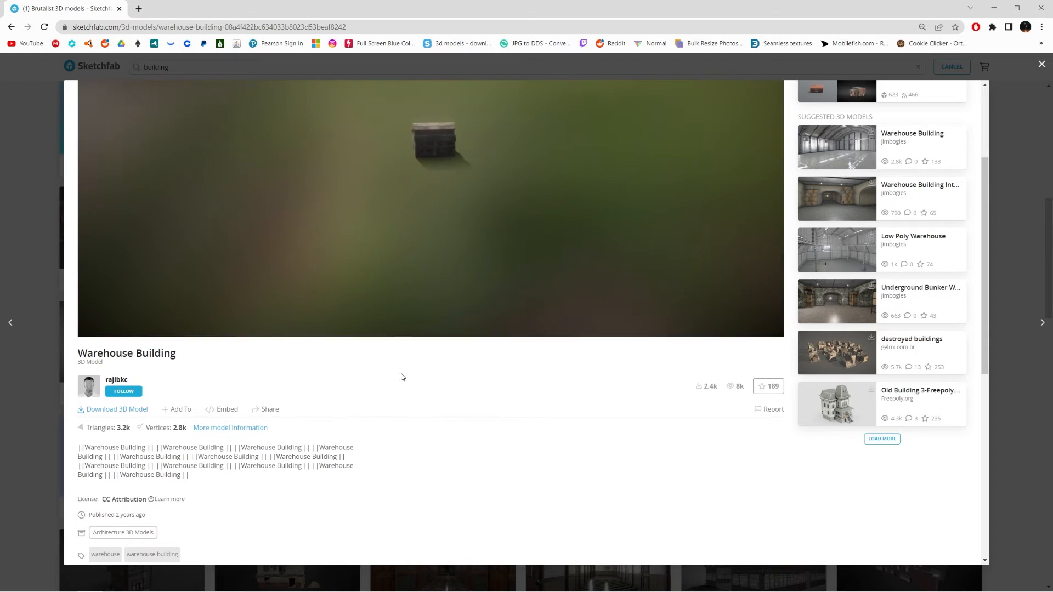
scroll(557, 399, "down", 1)
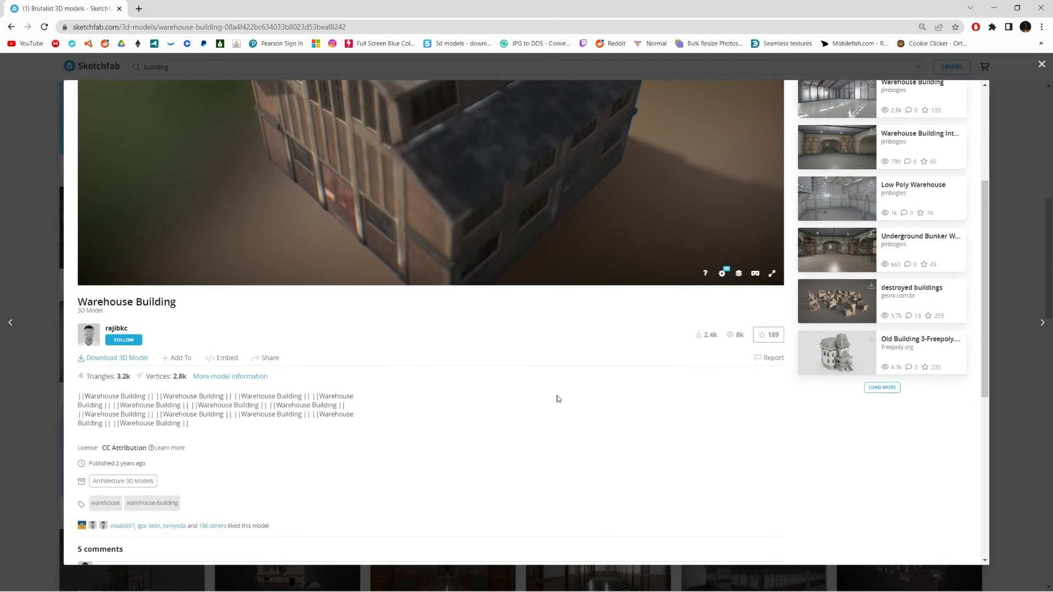
scroll(557, 399, "up", 3)
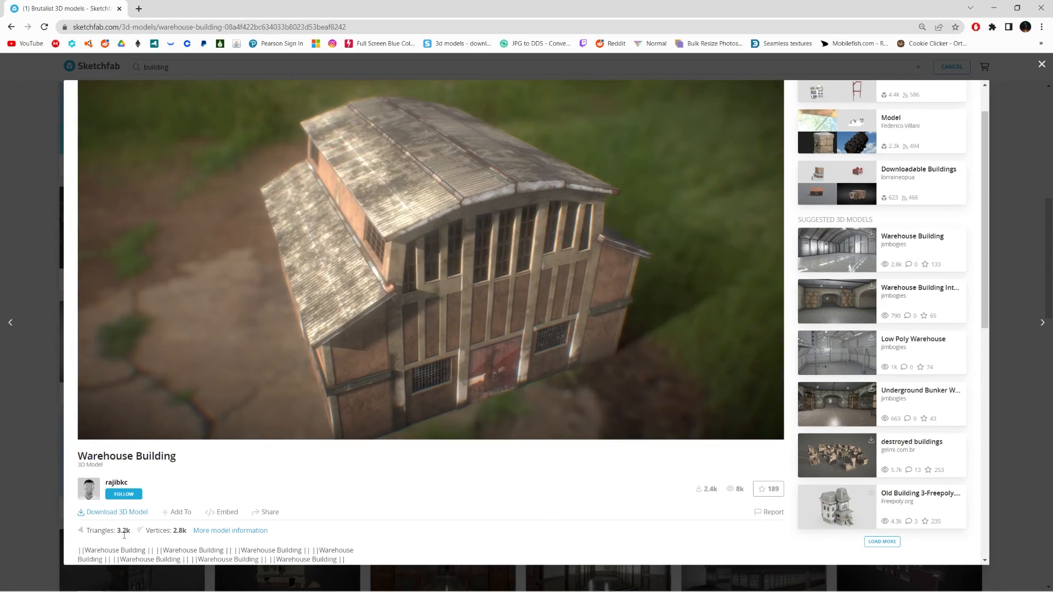
left_click(132, 514)
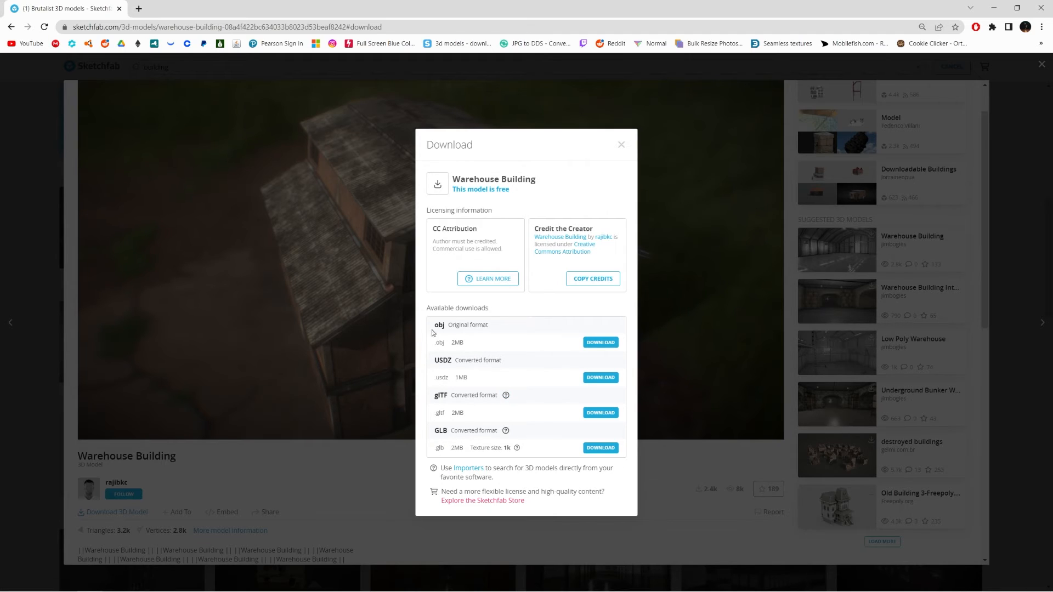
left_click(600, 342)
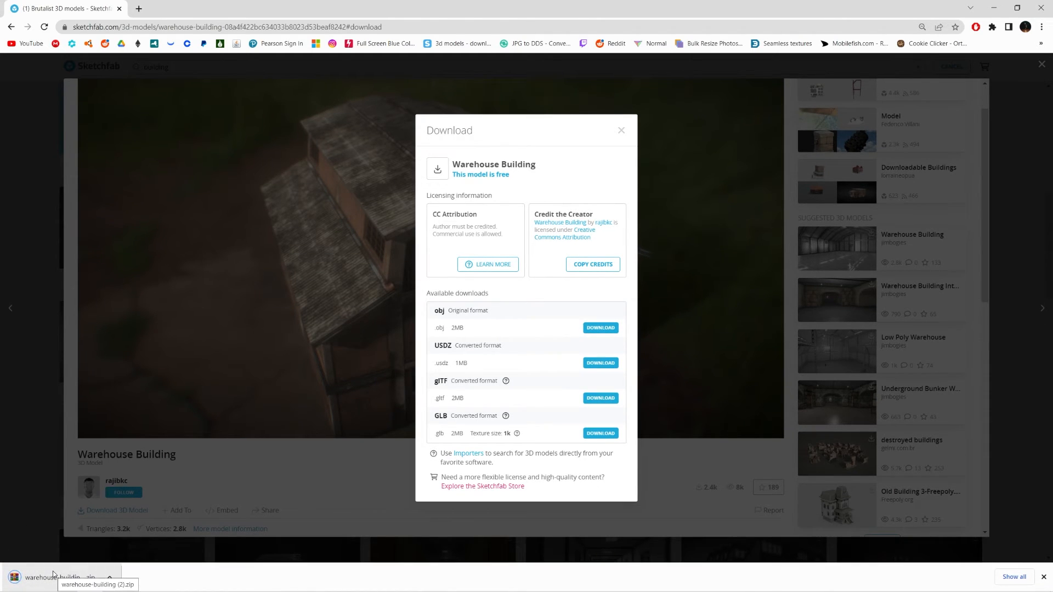
Open the downloaded warehouse-building archive and clear the other windows away so it sits over the desktop.
left_click(53, 576)
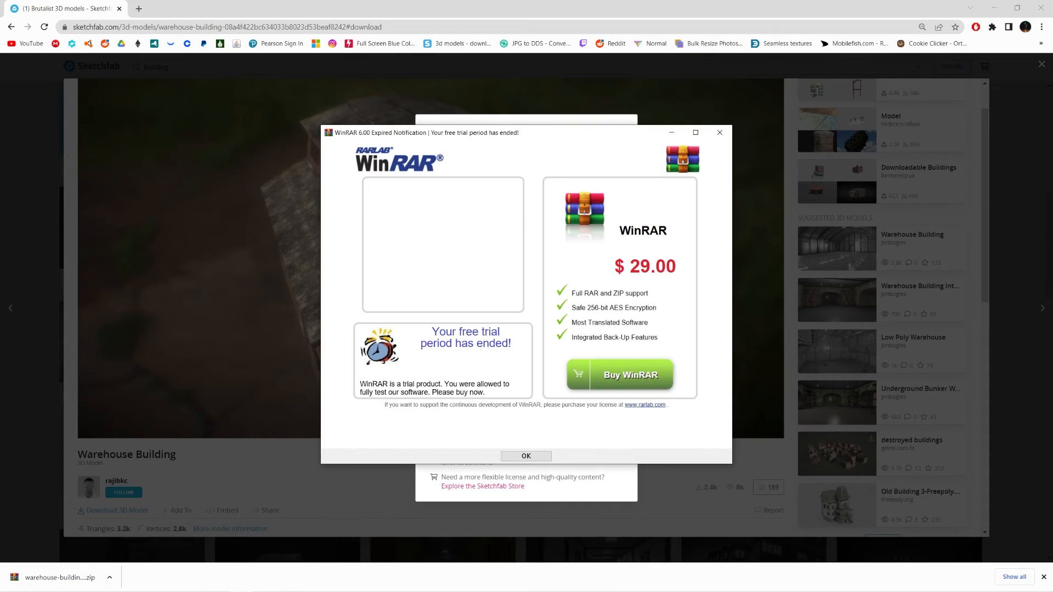
left_click(993, 7)
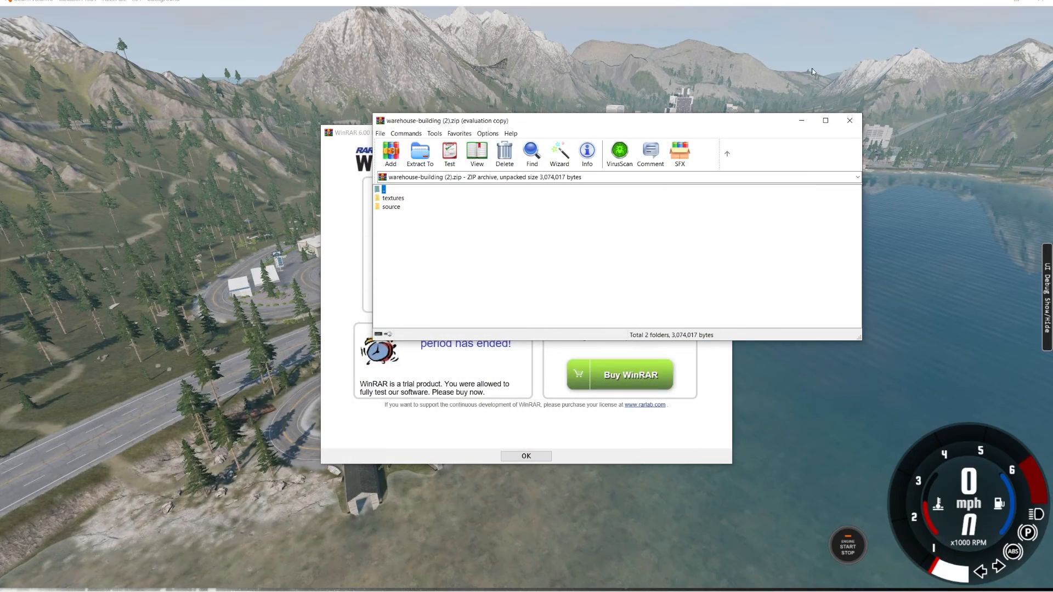
left_click(991, 3)
left_click_drag(695, 122, 823, 194)
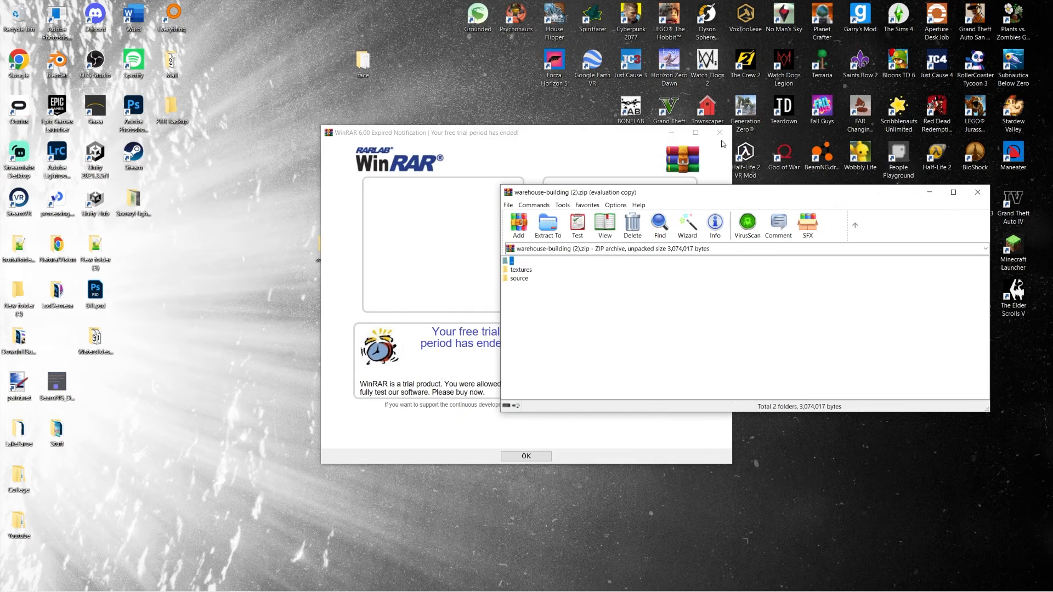
left_click_drag(692, 195, 555, 179)
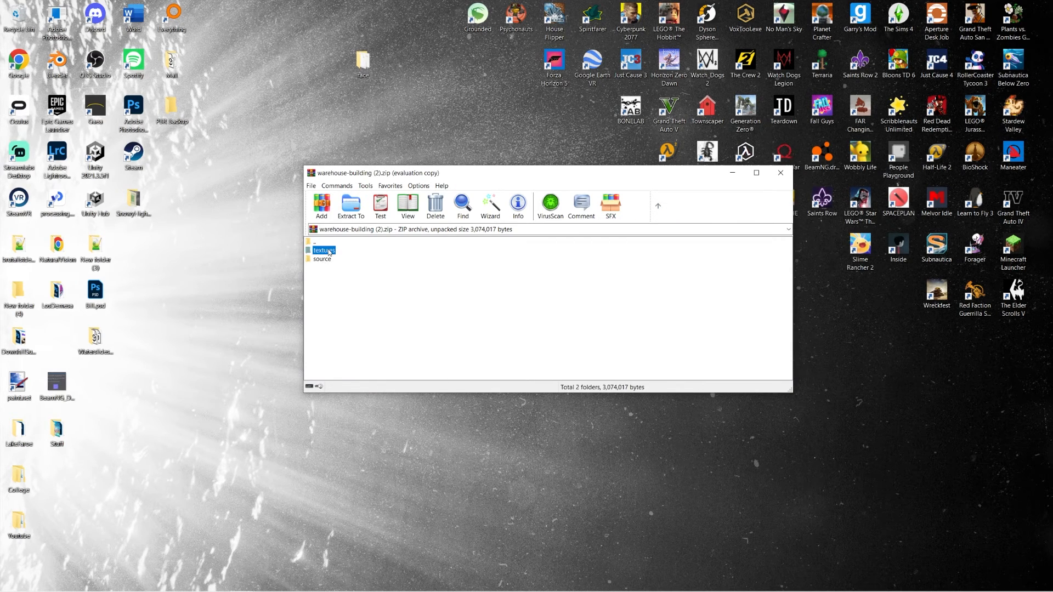
Check the archive's two folders, extract the source folder to the desktop and put the textures folder inside it.
double_click(325, 250)
double_click(327, 242)
double_click(324, 251)
key("BackSpace")
double_click(325, 258)
key("BackSpace")
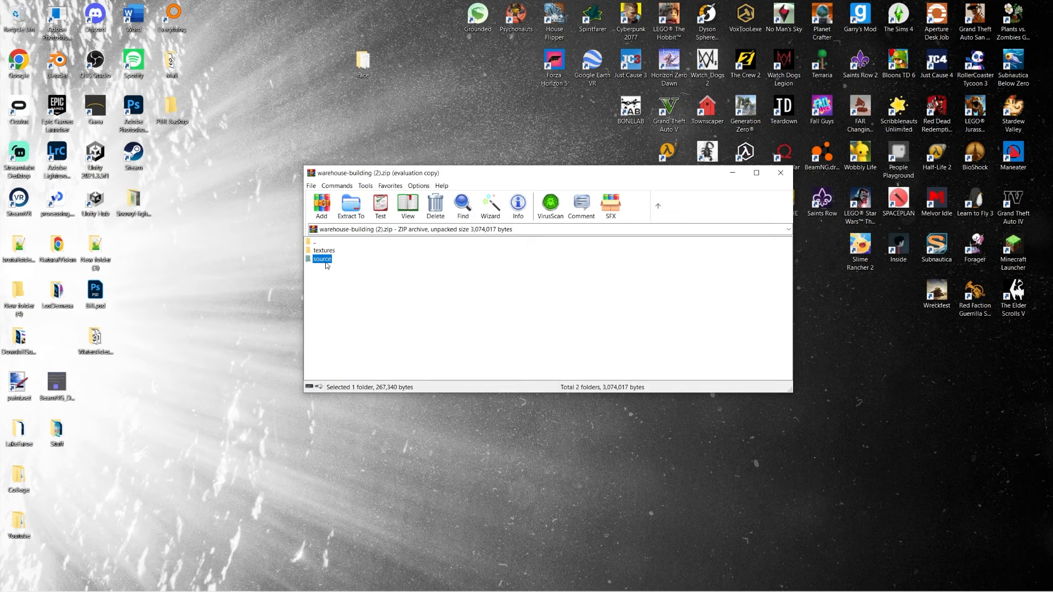
left_click_drag(230, 278, 207, 301)
left_click_drag(324, 249, 242, 255)
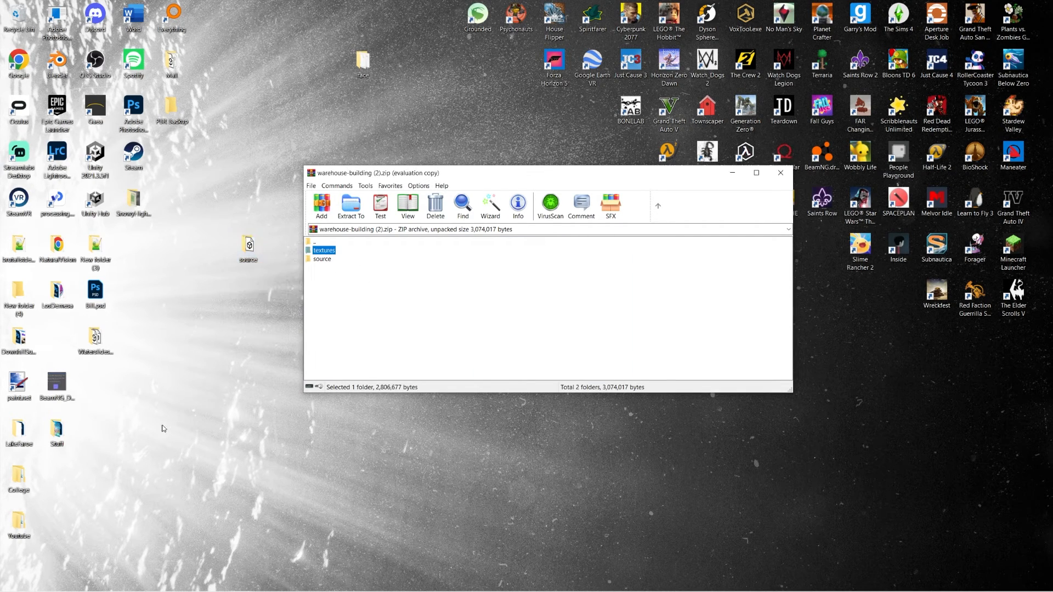
Launch Blender and open the recent file BeamNGExportTemplate.blend.
left_click(10, 586)
type("blender")
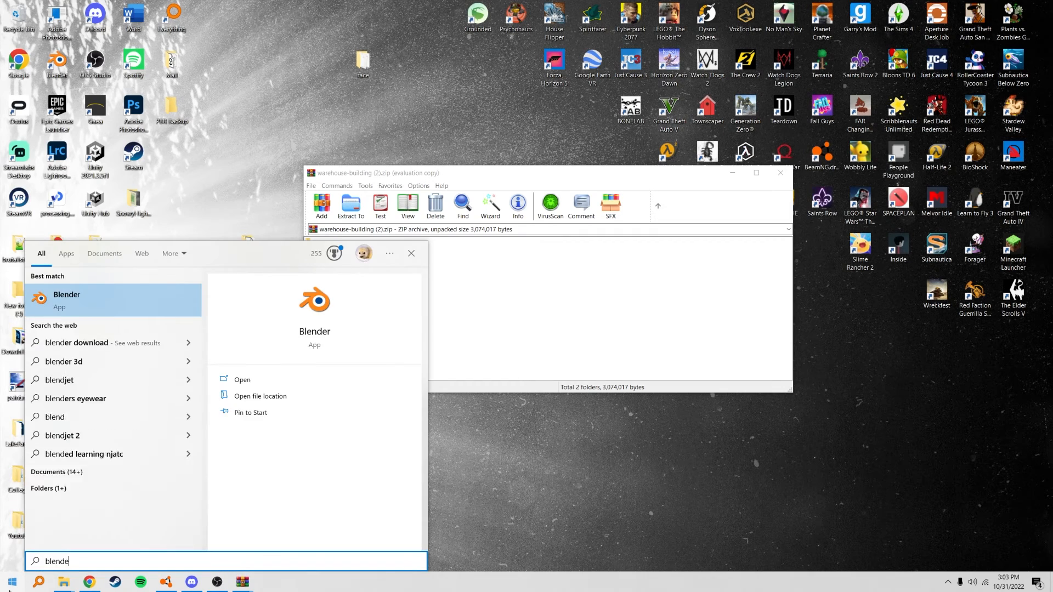
key("Return")
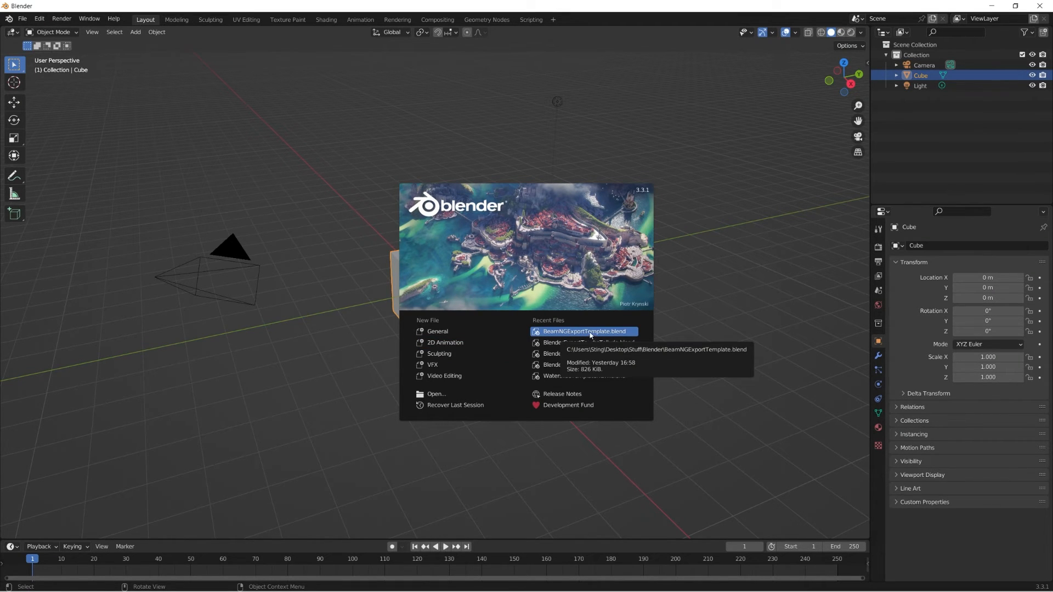
left_click(590, 332)
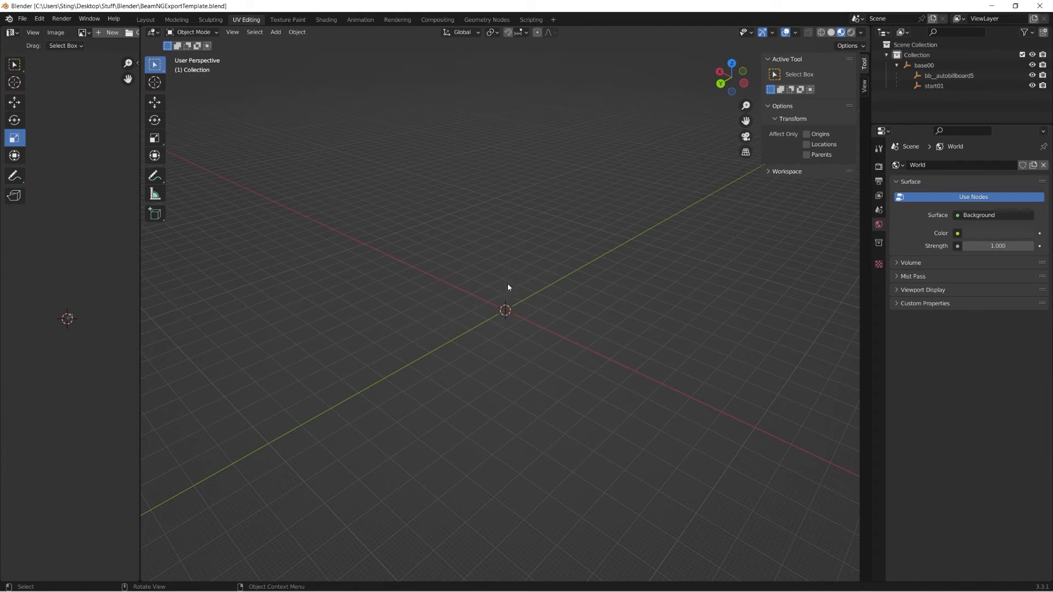
middle_click_drag(508, 283, 554, 208)
left_click(22, 19)
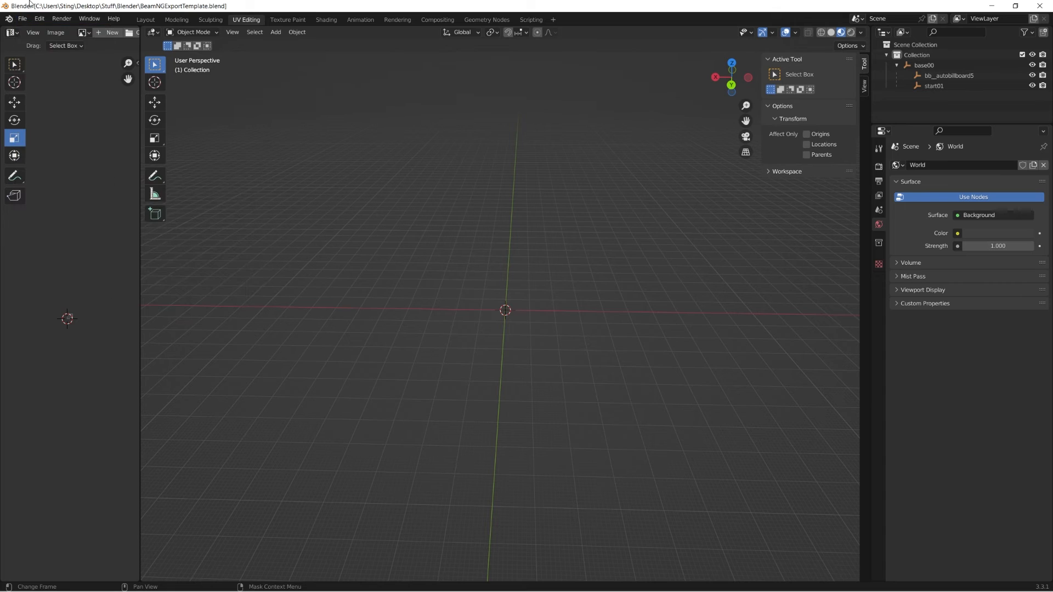
left_click(20, 18)
mouse_move(60, 157)
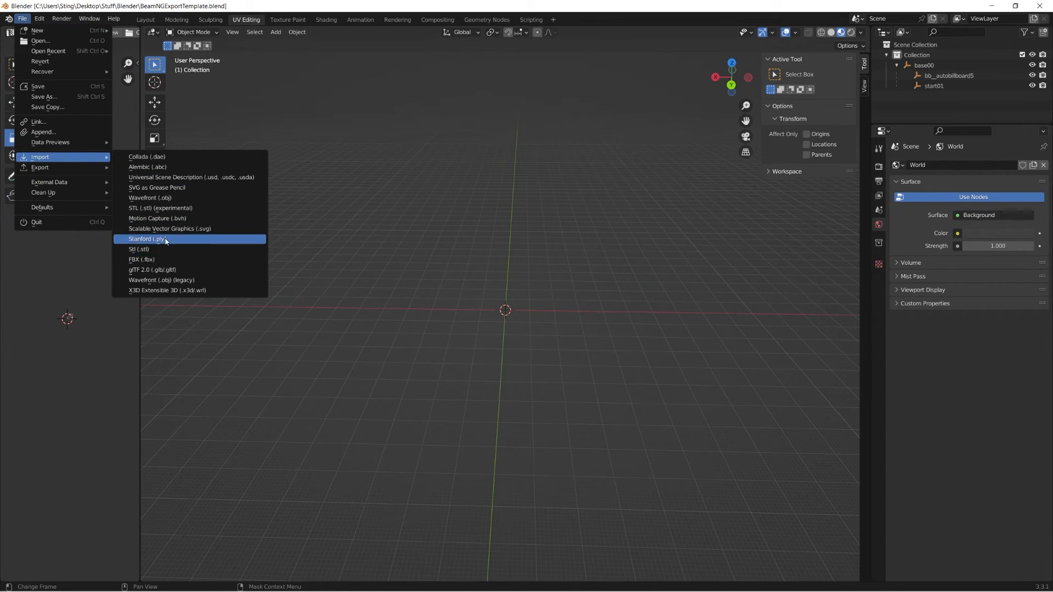
left_click(168, 280)
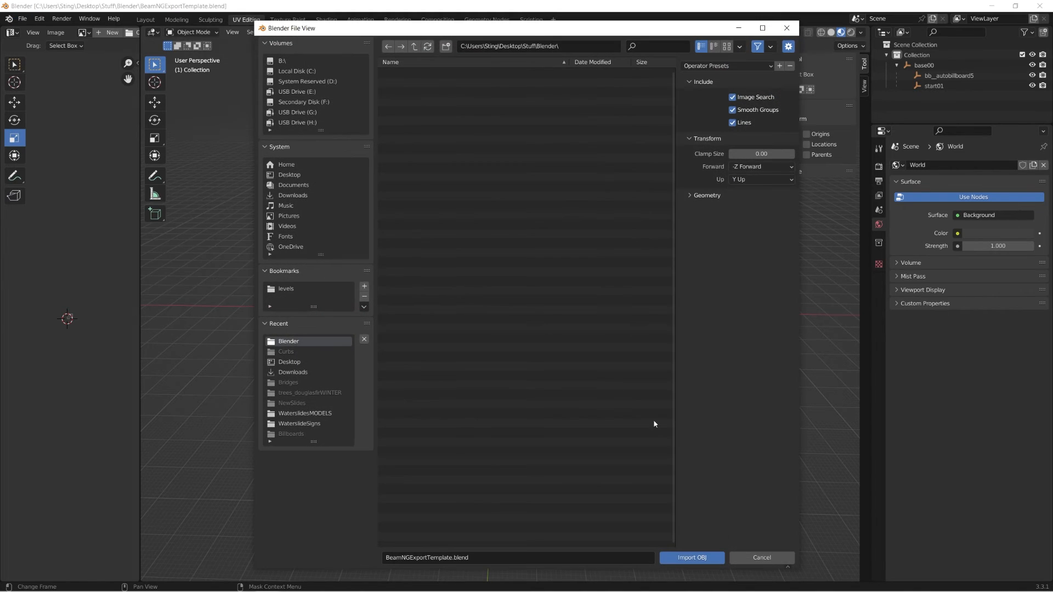
key("Escape")
Import p3dm_ru_Warehouse Building.obj as a Wavefront OBJ from the source folder on the desktop.
left_click(22, 19)
mouse_move(60, 157)
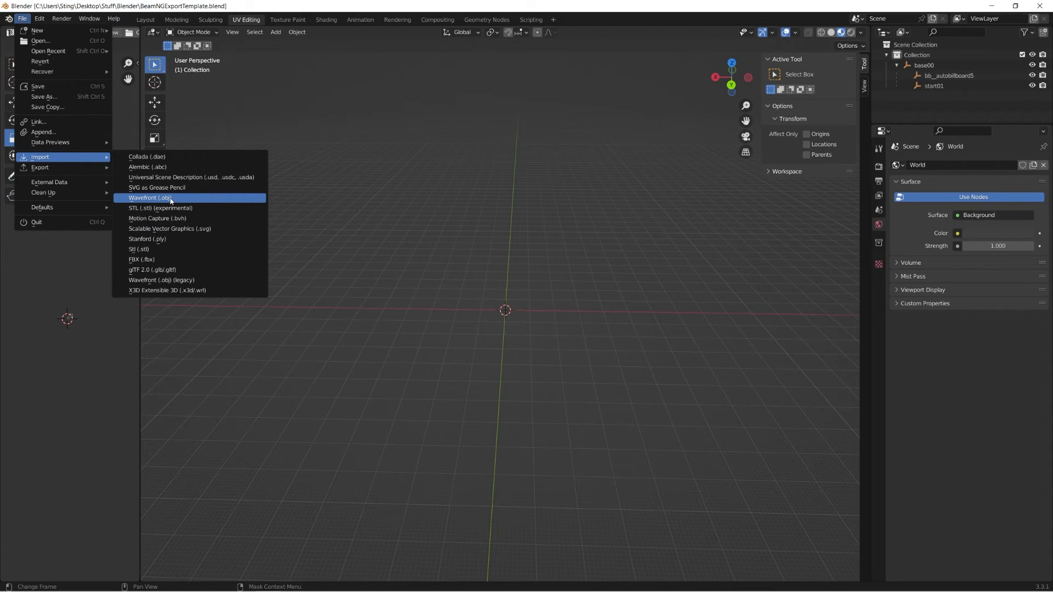
left_click(171, 199)
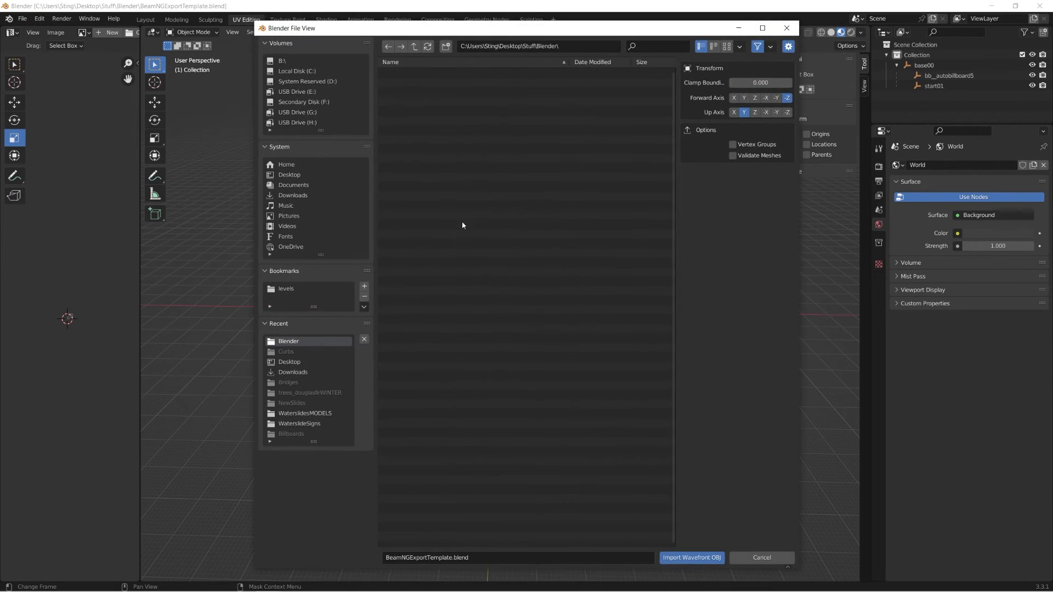
left_click(299, 177)
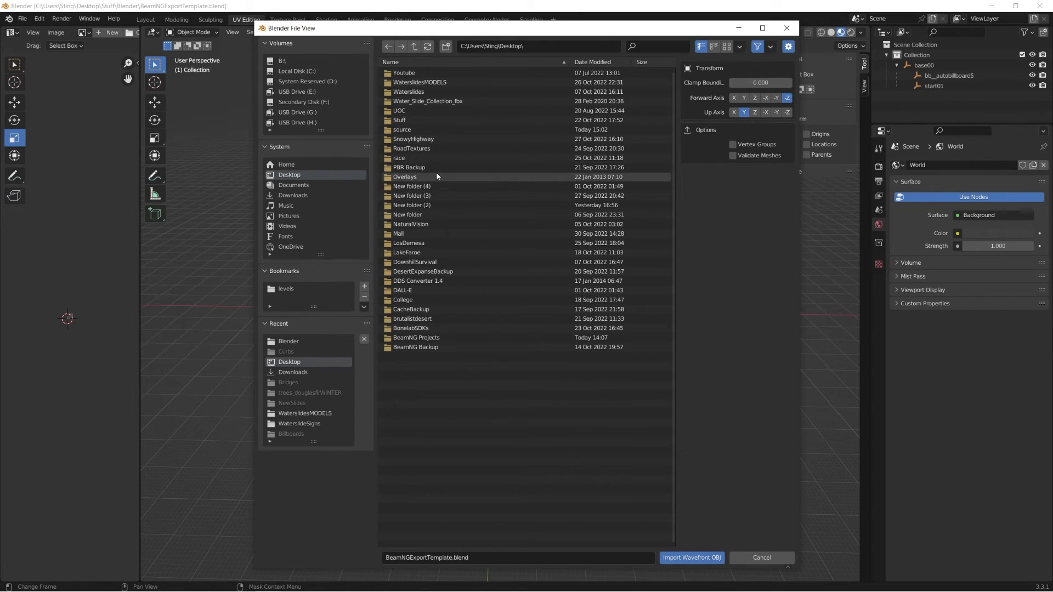
double_click(421, 130)
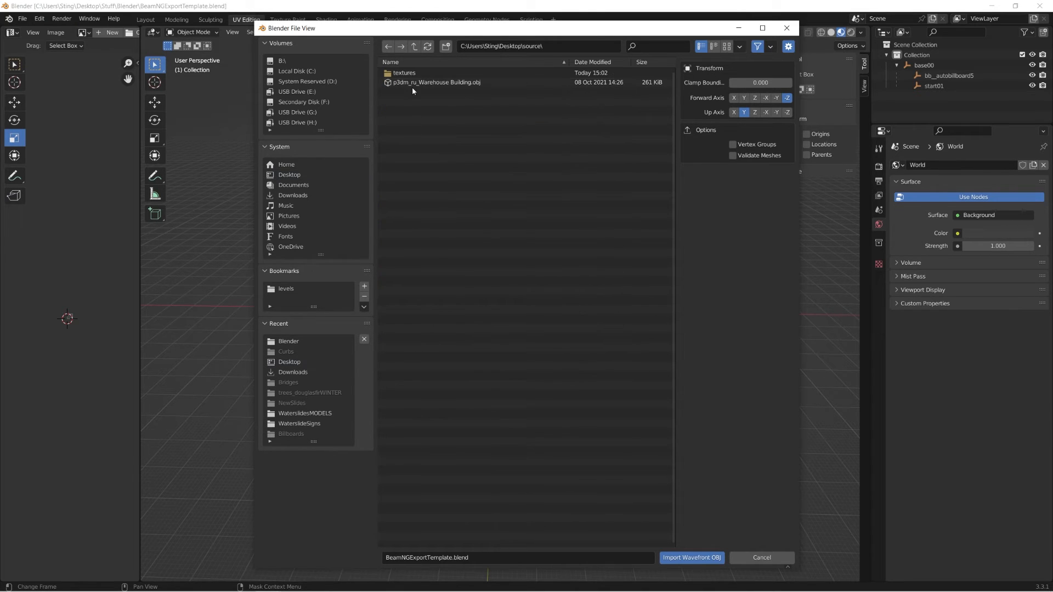
double_click(429, 82)
Delete the "Pack 3d models p3dm.ru" text geometry above the warehouse from the imported mesh.
mouse_move(488, 224)
middle_mouse_down()
mouse_move(541, 207)
mouse_move(446, 228)
mouse_move(473, 237)
middle_mouse_up()
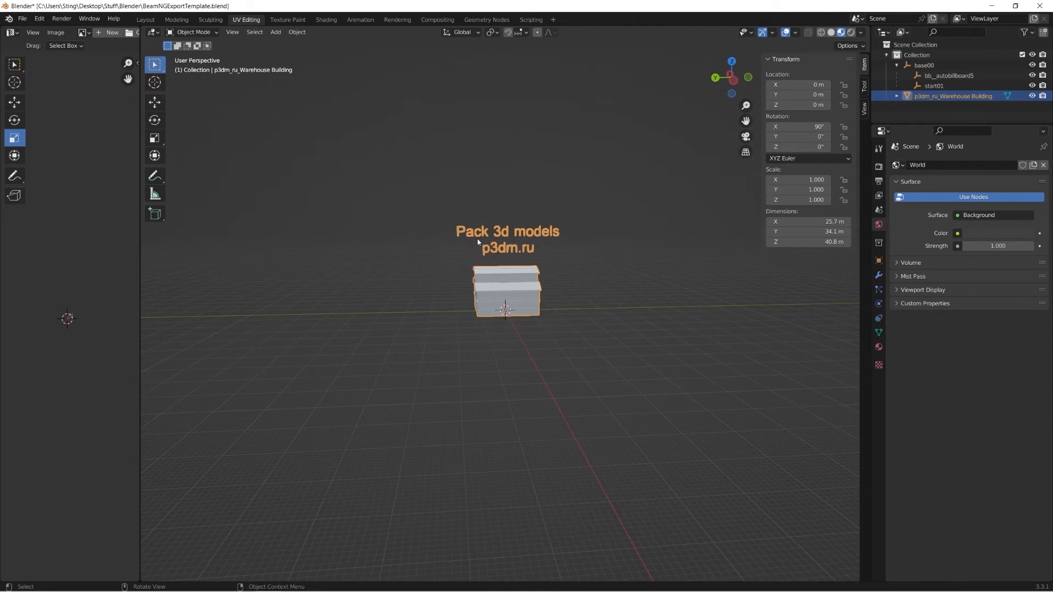
key("Tab")
left_click_drag(395, 184, 604, 254)
scroll(493, 191, "up", 4)
left_click_drag(327, 94, 669, 194)
key("x")
left_click(670, 201)
key("Tab")
Set the Base Color input of the warehouse's Material__17251 to an Image Texture.
middle_click_drag(477, 200, 410, 207)
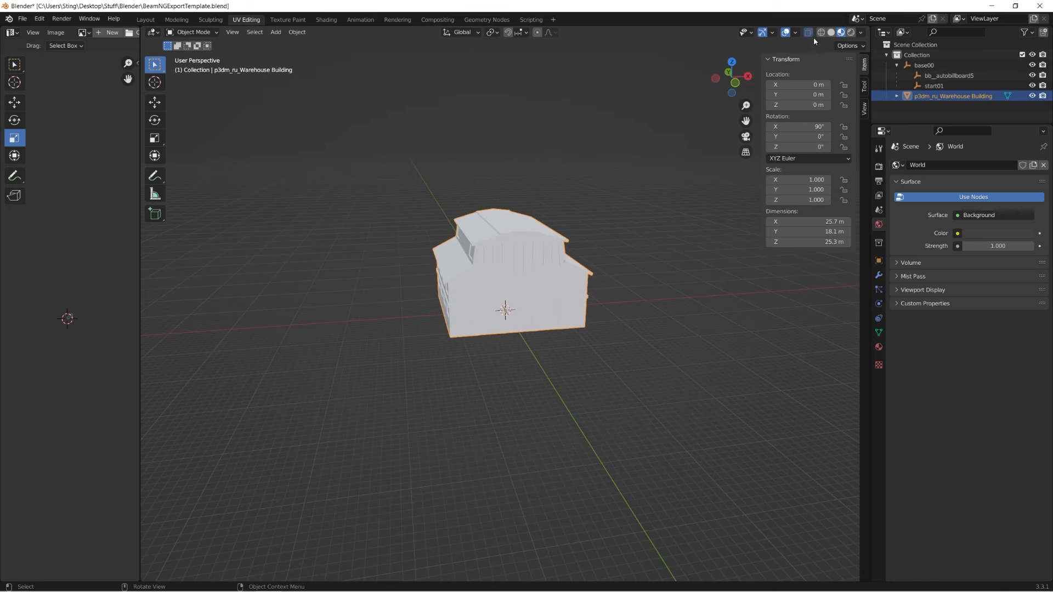
middle_click_drag(568, 287, 602, 292)
left_click(878, 347)
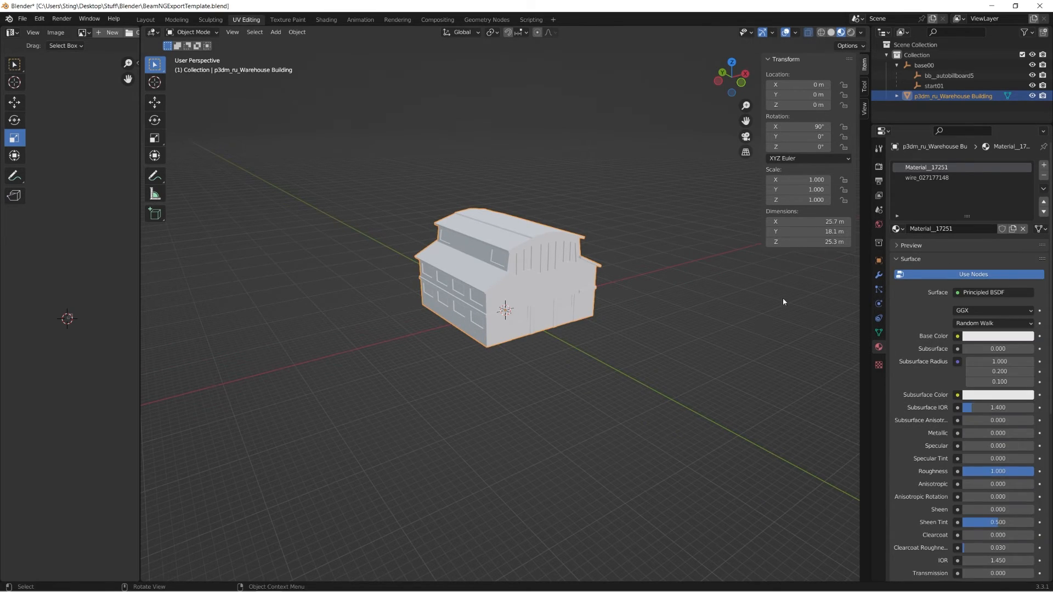
left_click(958, 336)
left_click(762, 425)
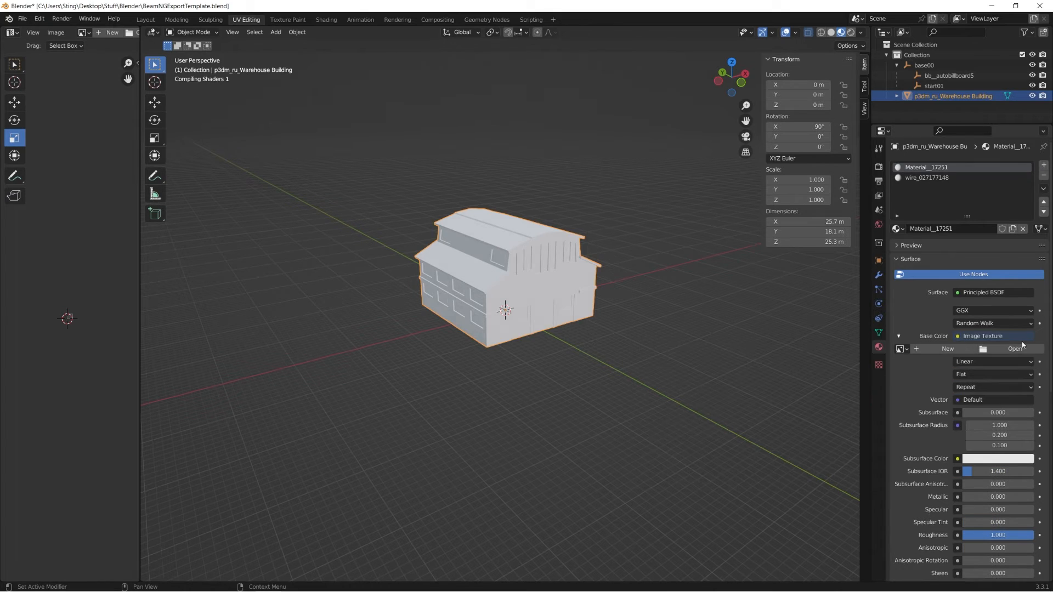
Load afjb8-i1v55.png from the source\textures folder as the base color image of Material__17251.
left_click(1012, 348)
left_click(288, 342)
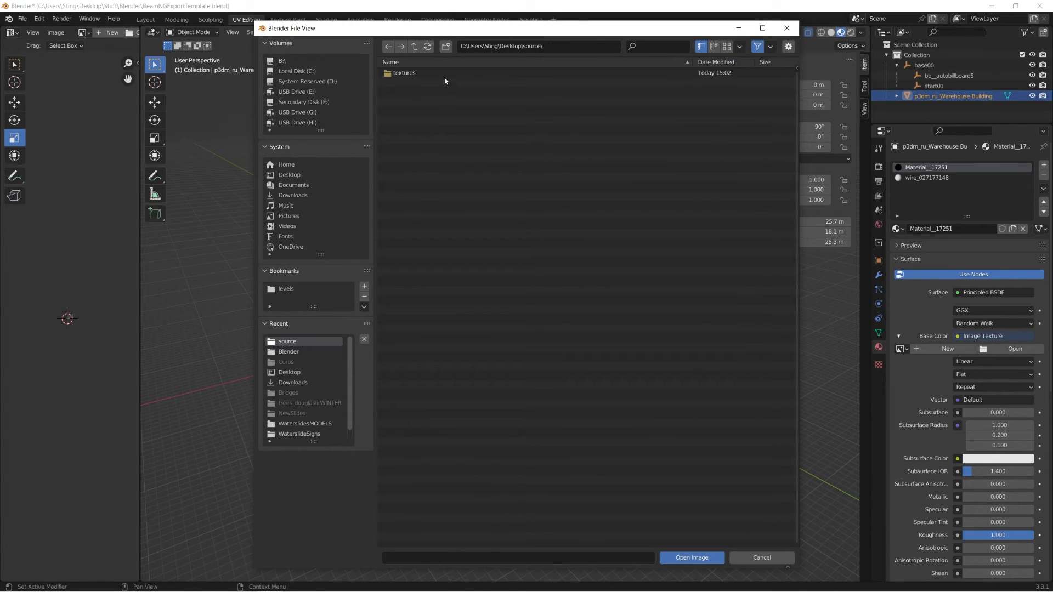
double_click(428, 73)
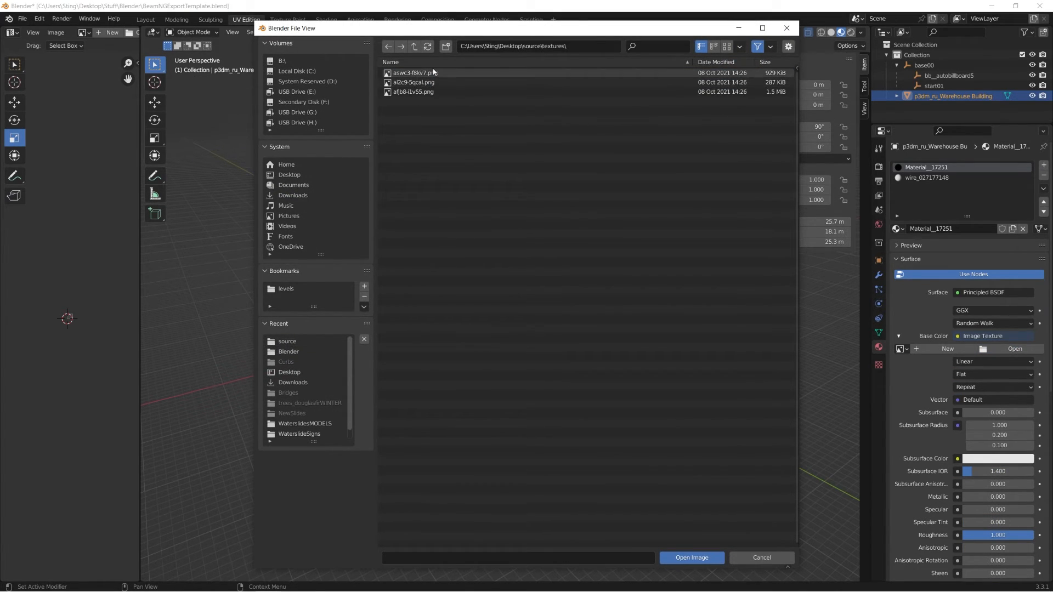
left_click(420, 74)
double_click(419, 91)
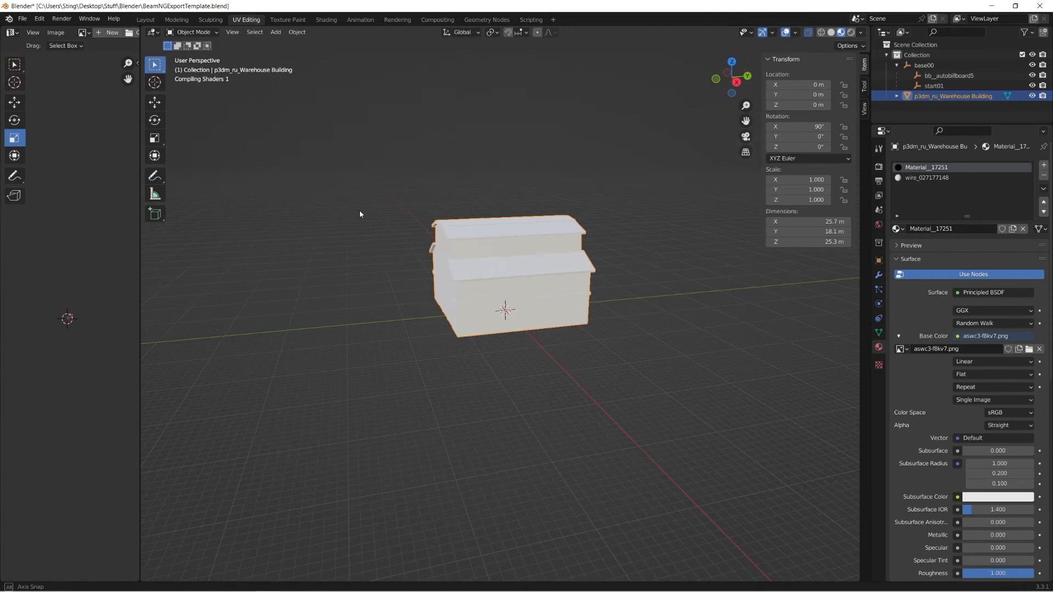
middle_click_drag(359, 210, 546, 225)
scroll(570, 212, "up", 3)
scroll(546, 225, "down", 3)
Remove the unused wire_027177148 material slot from the warehouse object.
left_click(927, 177)
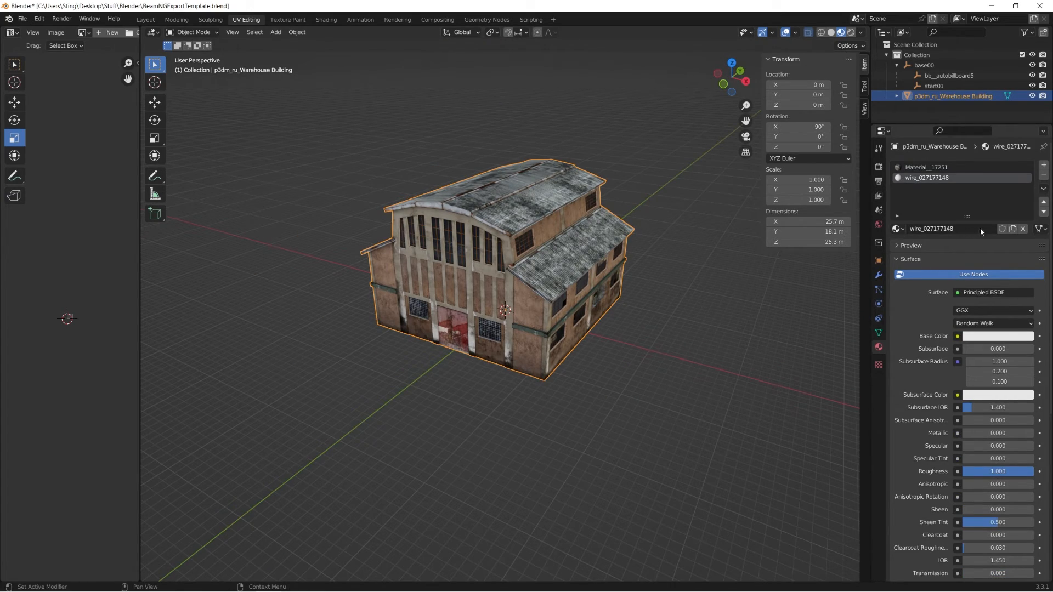
left_click(1023, 229)
middle_click_drag(603, 181, 546, 201)
middle_click_drag(546, 201, 537, 209)
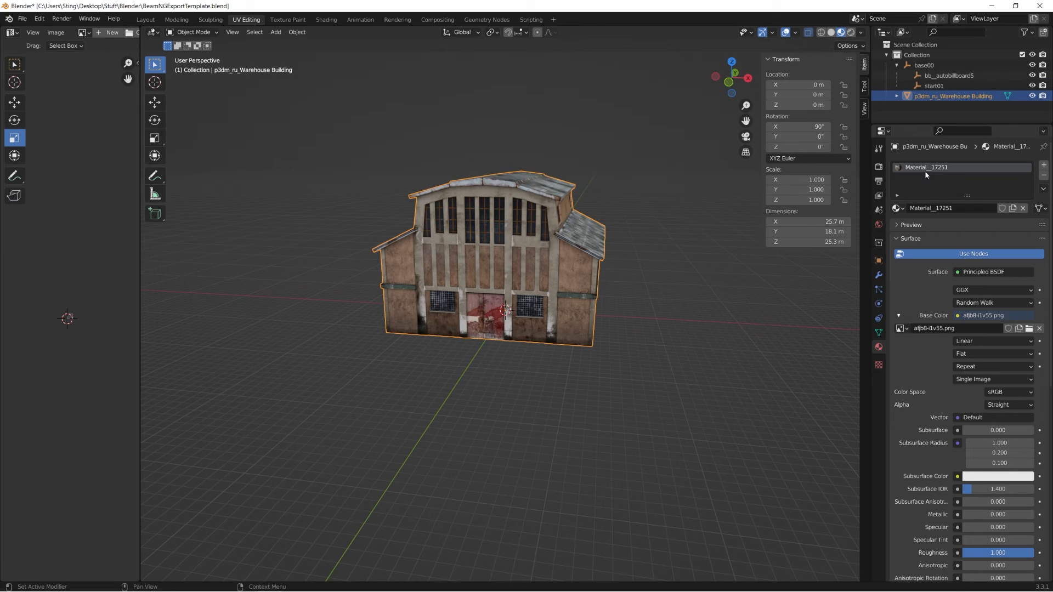
Rename both the warehouse's remaining material and the imported mesh object as WarehouseBuilding1.
double_click(928, 168)
type("WarehouseBuilding1")
key("Return")
double_click(948, 95)
type("Wareho")
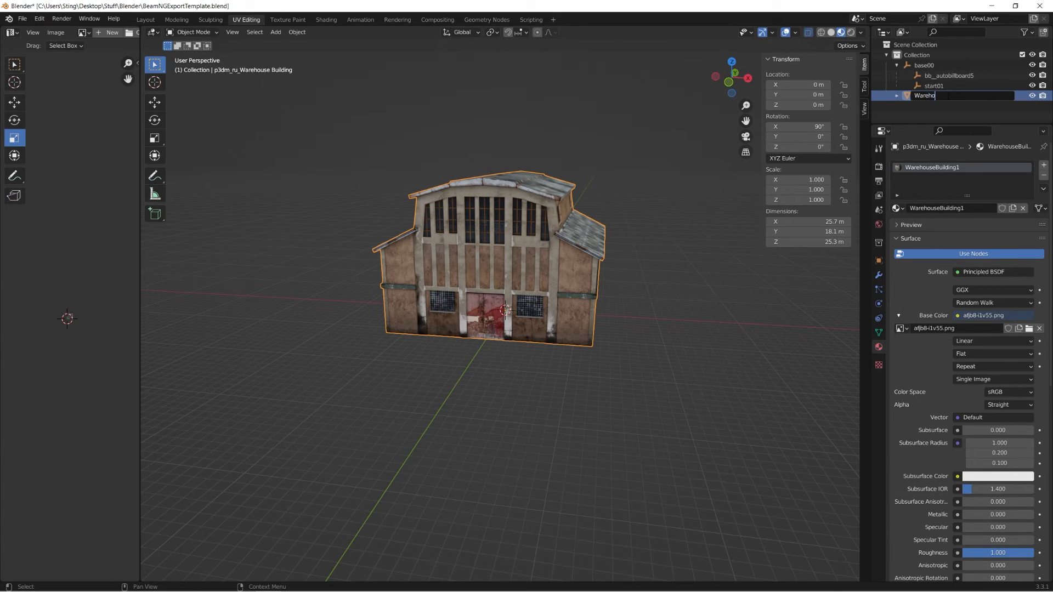
type("useBuilding1")
key("Return")
Parent the WarehouseBuilding1 object to the start01 empty inside the base00 hierarchy.
mouse_move(948, 96)
left_mouse_down()
mouse_move(925, 74)
mouse_move(939, 86)
left_mouse_up()
left_click_drag(928, 123, 927, 184)
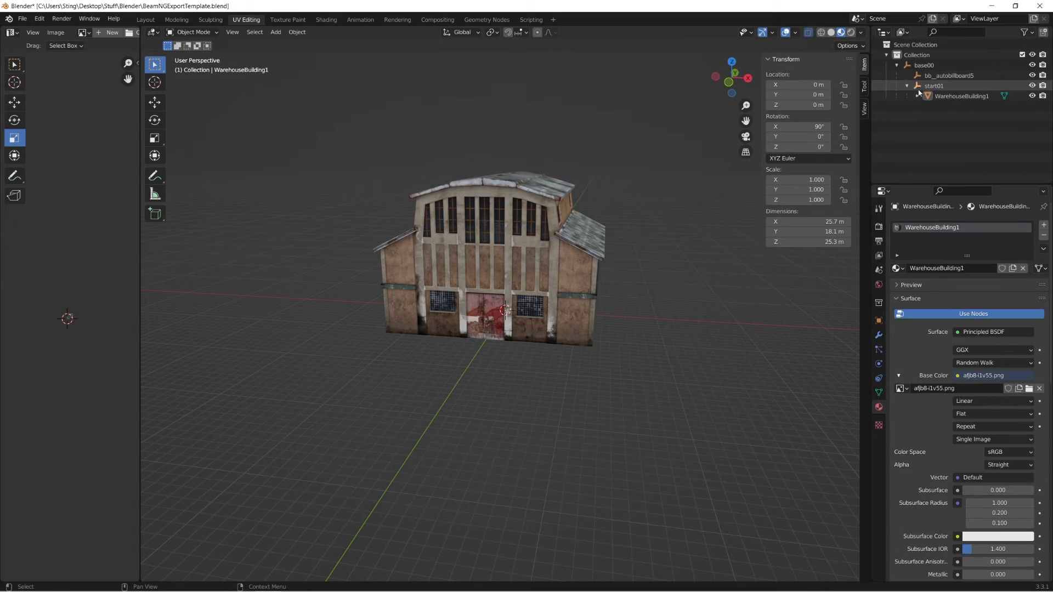
left_click(921, 66)
left_click(927, 86, "shift")
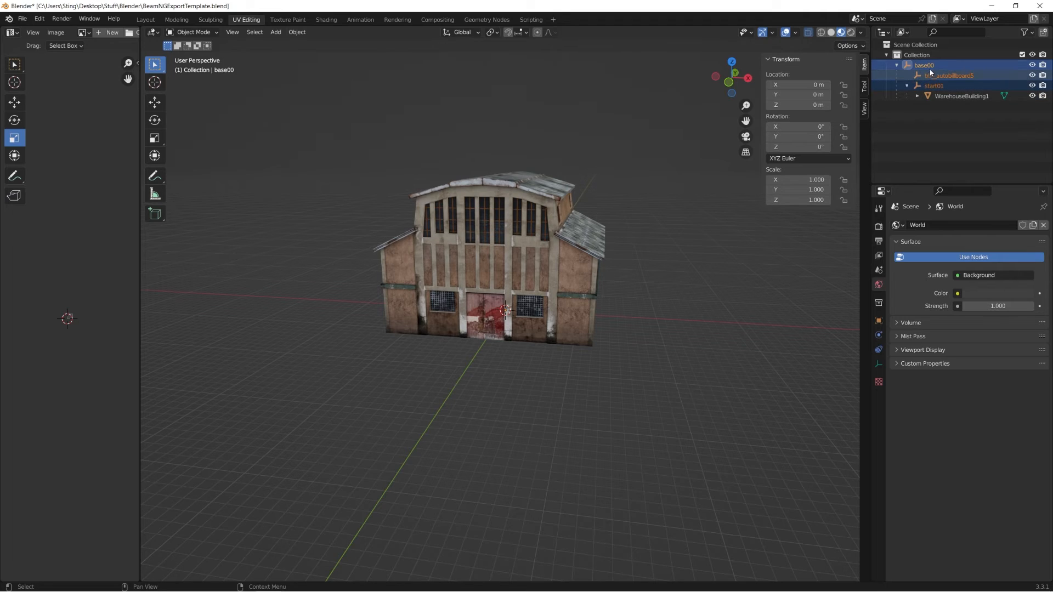
left_click(923, 66)
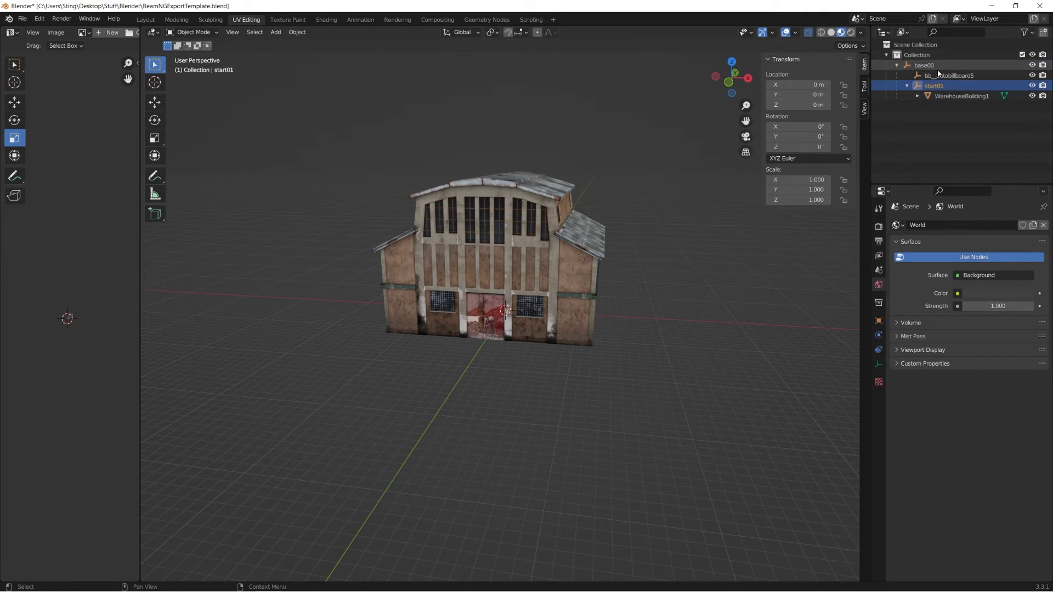
left_click(944, 76)
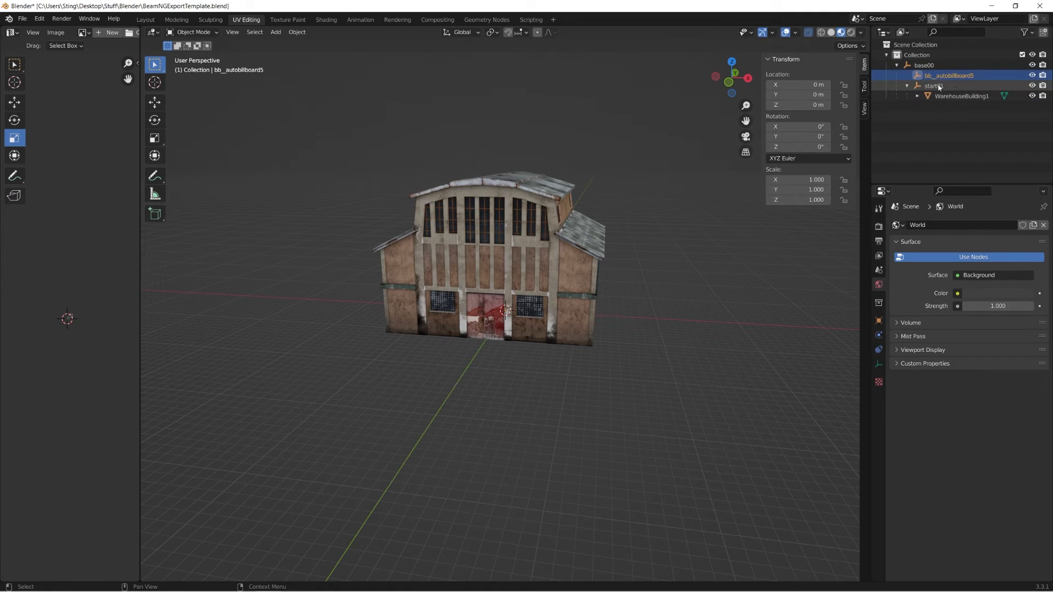
left_click(959, 96)
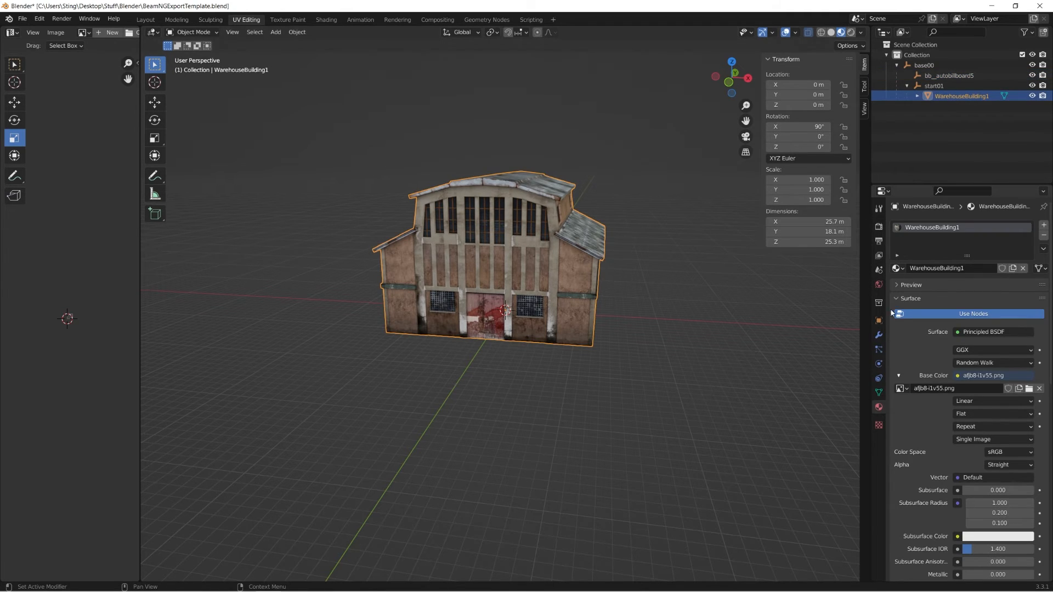
Inspect the warehouse mesh and read its face count using a temporary Decimate modifier that is removed again.
middle_click_drag(626, 300, 659, 275)
scroll(583, 259, "up", 5)
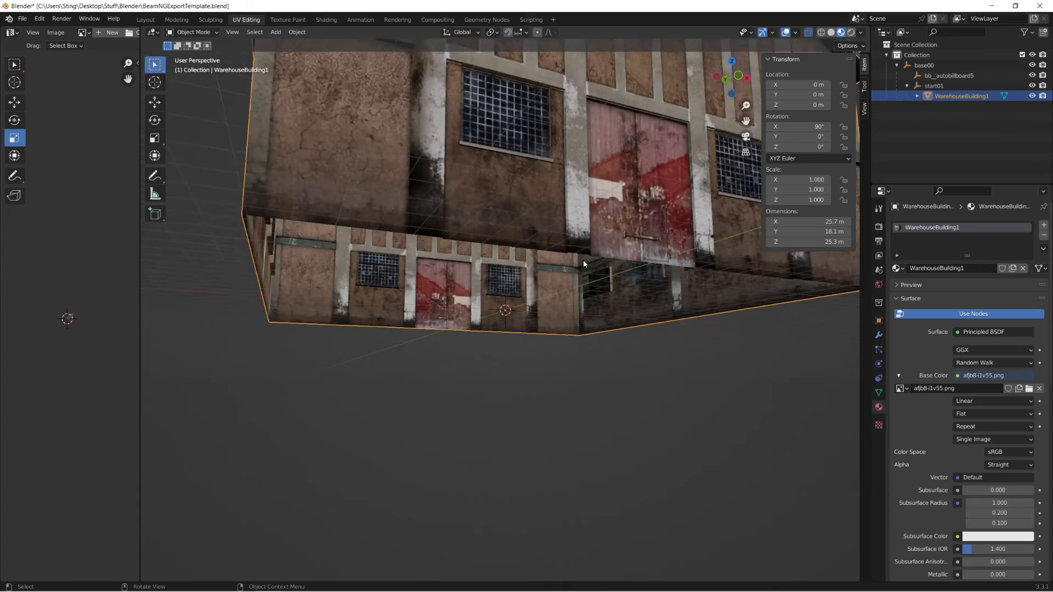
middle_click_drag(584, 259, 438, 143)
scroll(593, 275, "down", 5)
key("Tab")
key("Tab")
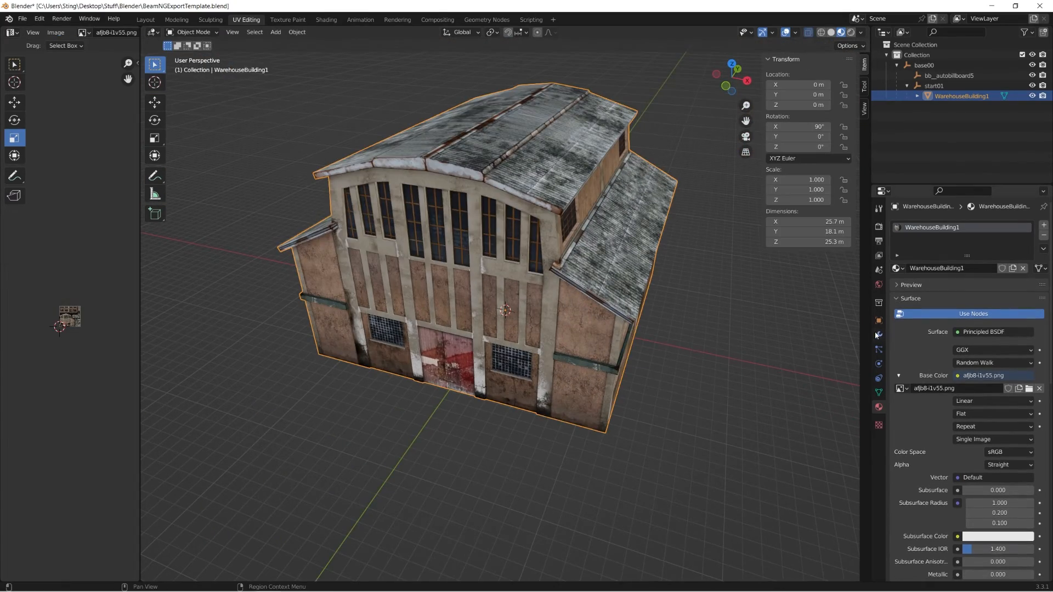
left_click(878, 335)
left_click(919, 225)
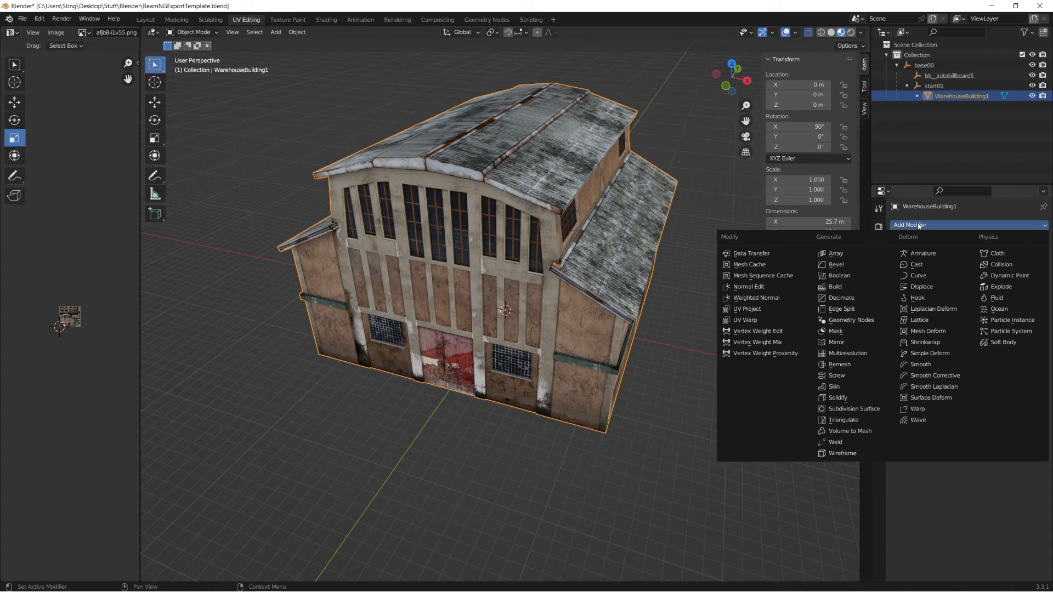
left_click(840, 298)
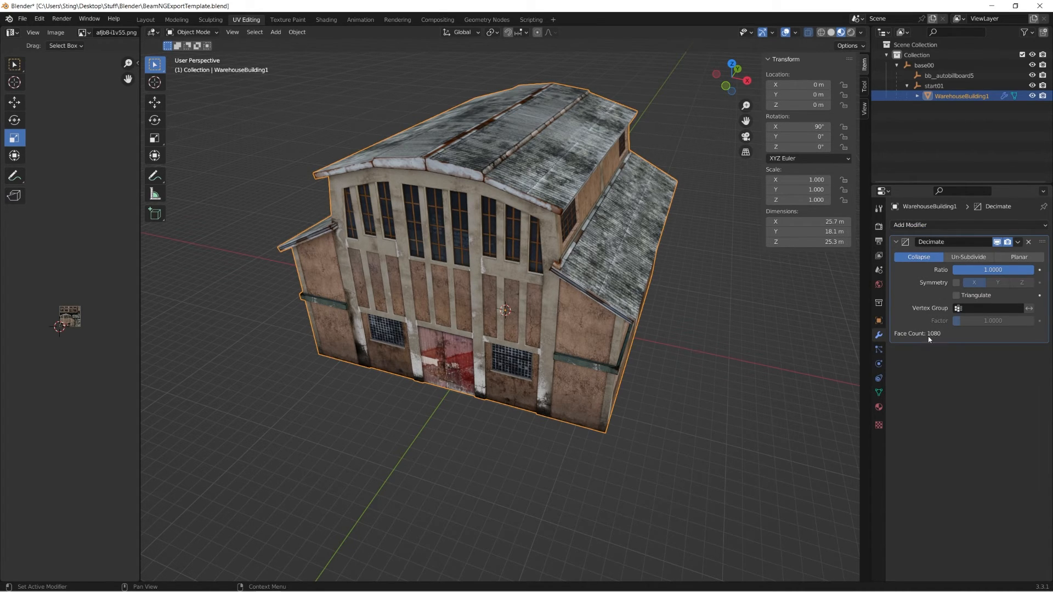
middle_click_drag(706, 295, 637, 221)
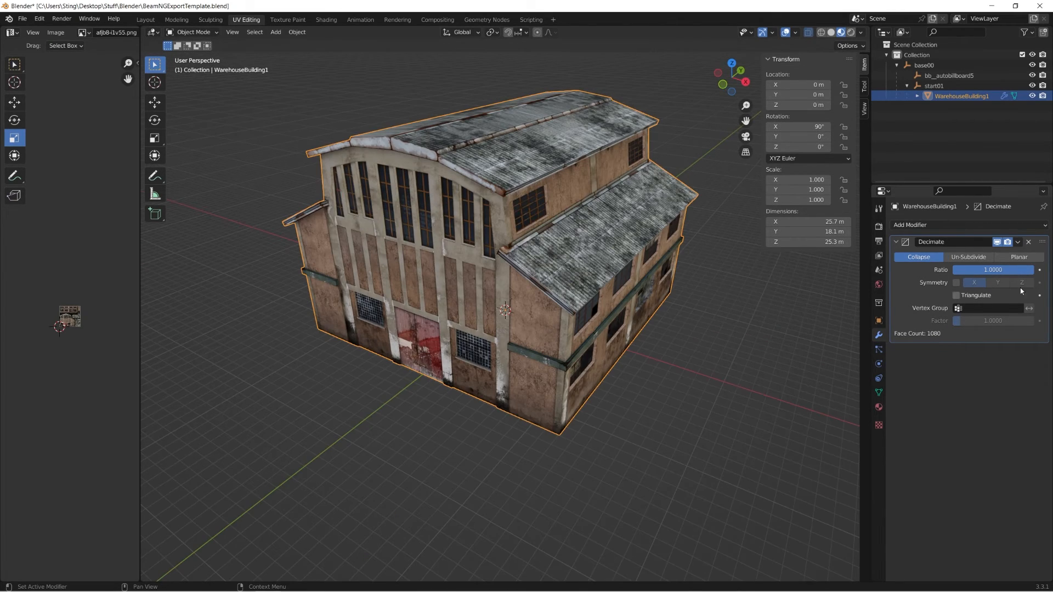
left_click(1028, 242)
Duplicate the WarehouseBuilding1 object and place the copy under start01.
middle_click_drag(634, 214, 690, 219)
key("ctrl+v")
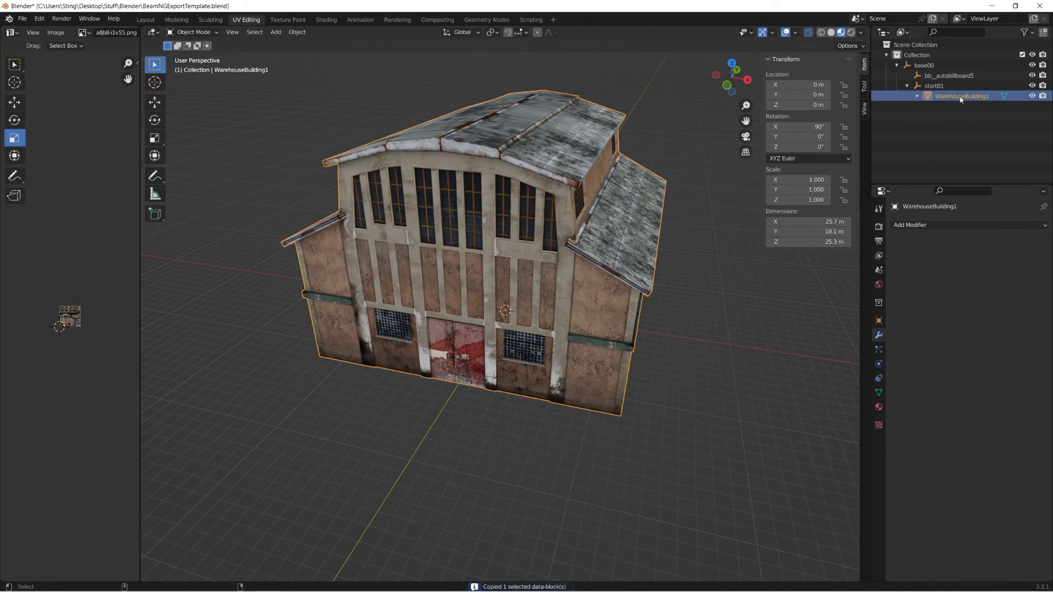
left_click(927, 108)
key("Delete")
left_click_drag(928, 107, 939, 87, "shift")
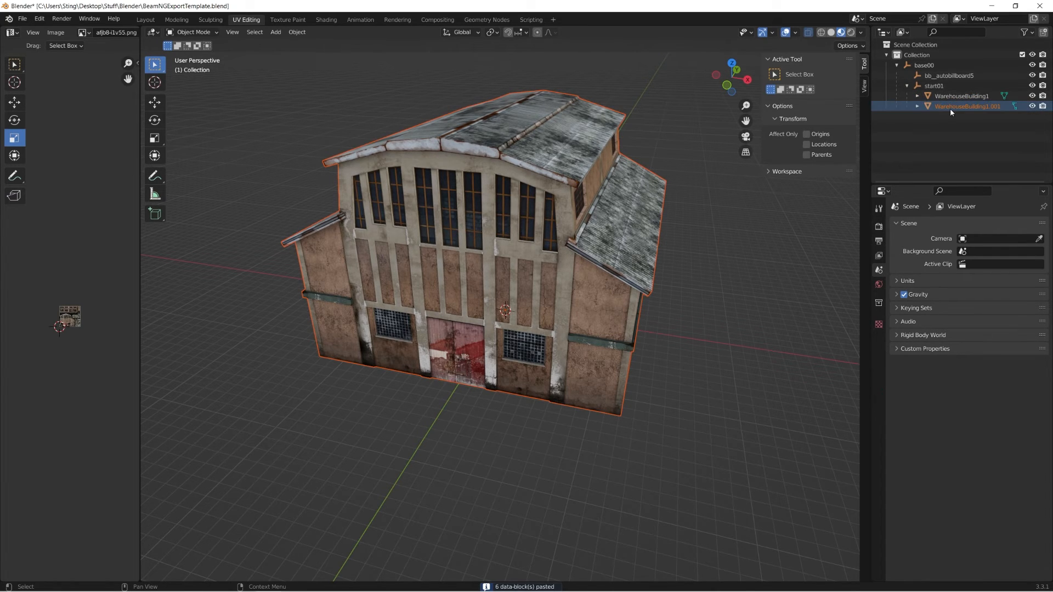
Rename the duplicated warehouse object as WarehouseBuilding1_a250.
left_click_drag(871, 99, 772, 90)
double_click(896, 106)
double_click(895, 106)
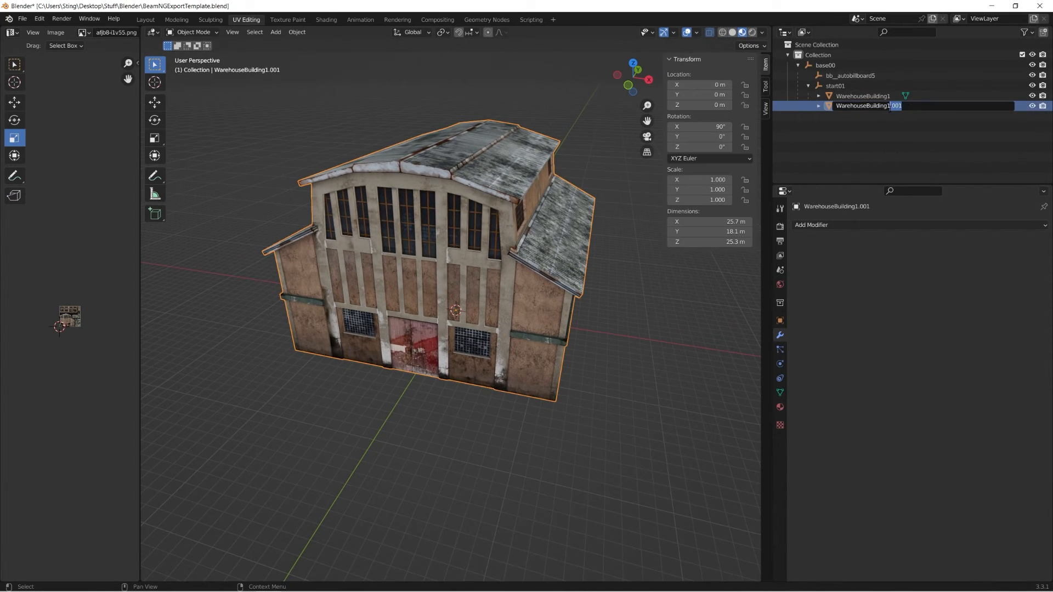
key("BackSpace")
type("a250")
key("Return")
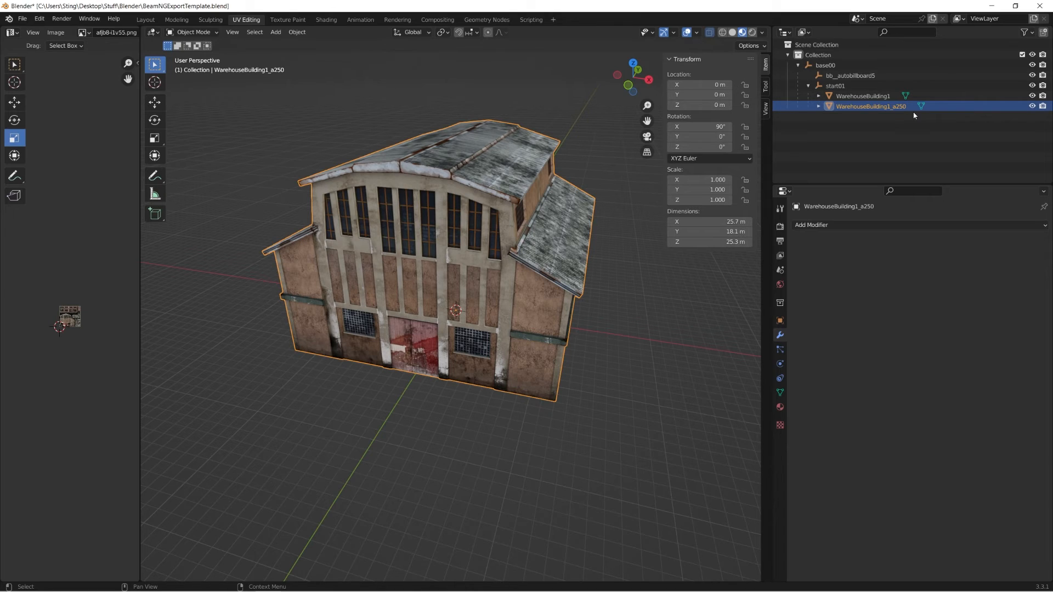
double_click(892, 107)
left_click_drag(892, 105, 902, 106)
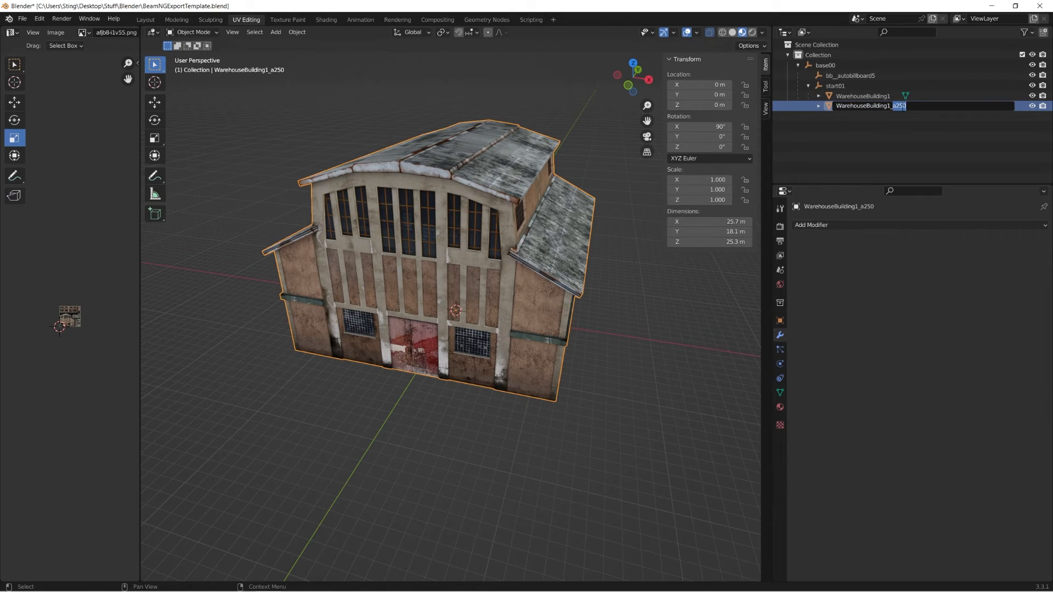
left_click(902, 123)
Rename the original WarehouseBuilding1 object as WarehouseBuilding1_a1000.
double_click(900, 96)
left_click(899, 94)
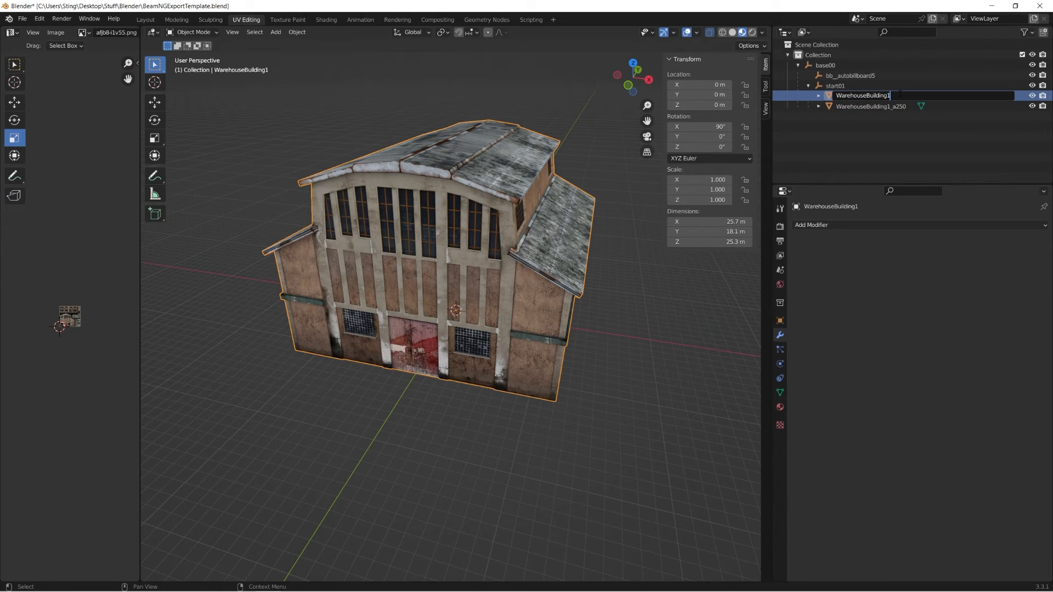
type("_a1000")
key("Return")
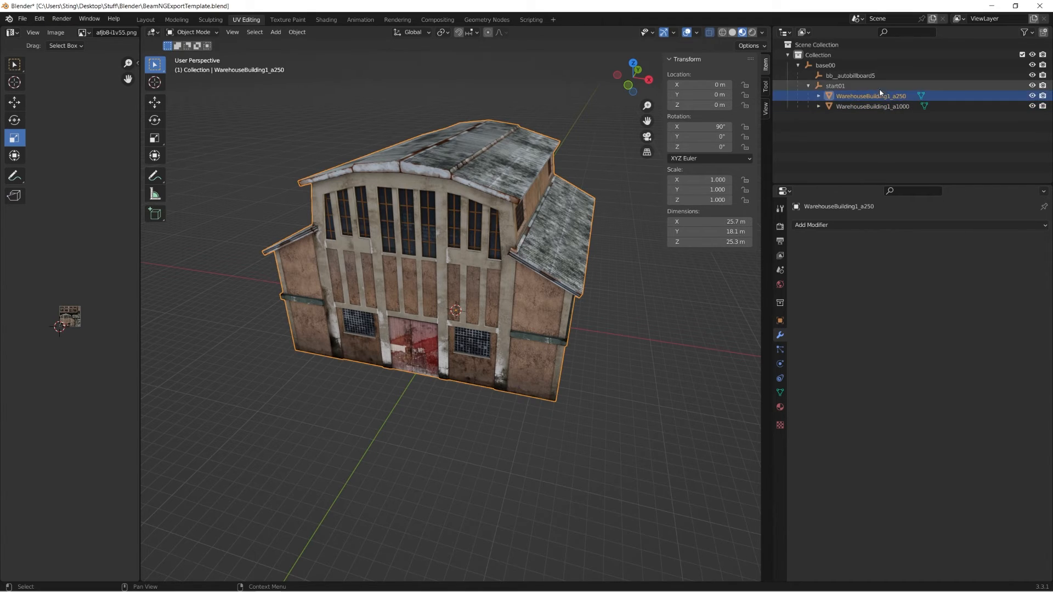
left_click(900, 97)
left_click(860, 77)
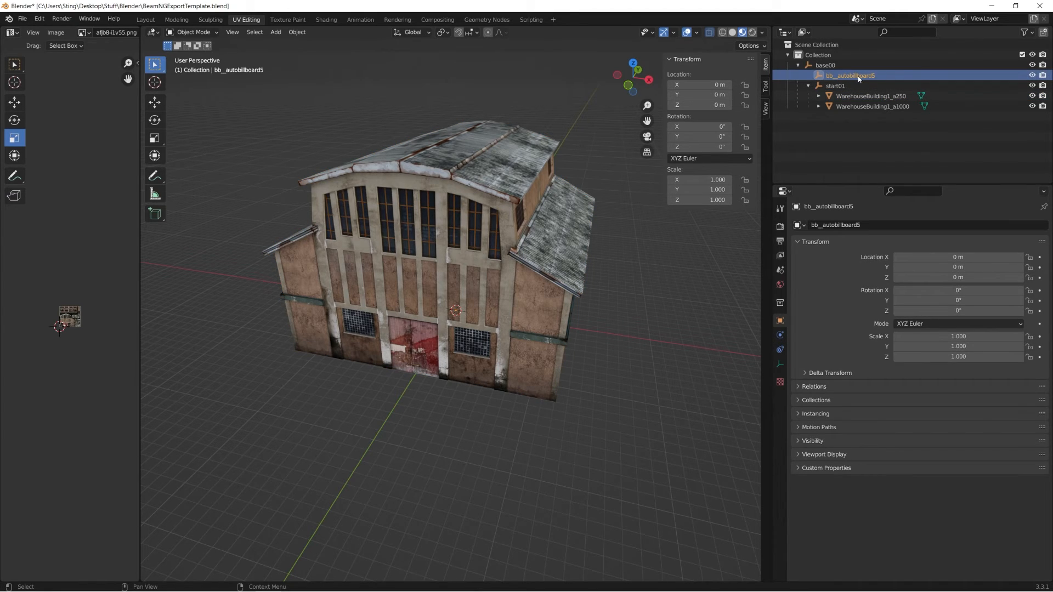
left_click(897, 107)
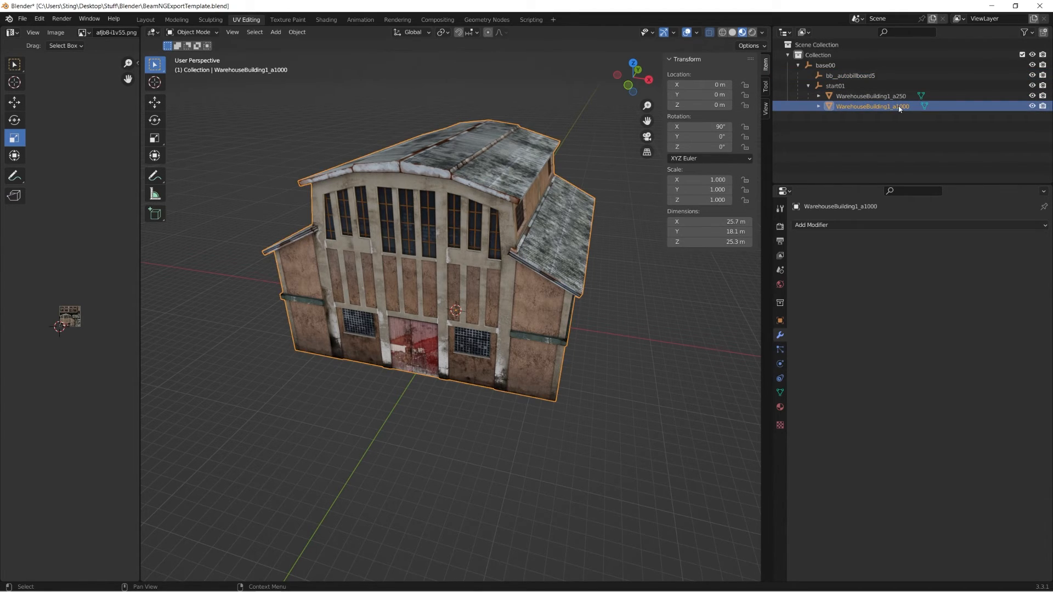
Replace the material on WarehouseBuilding1_a250 with a new material named lod_vertcol.
left_click(891, 98)
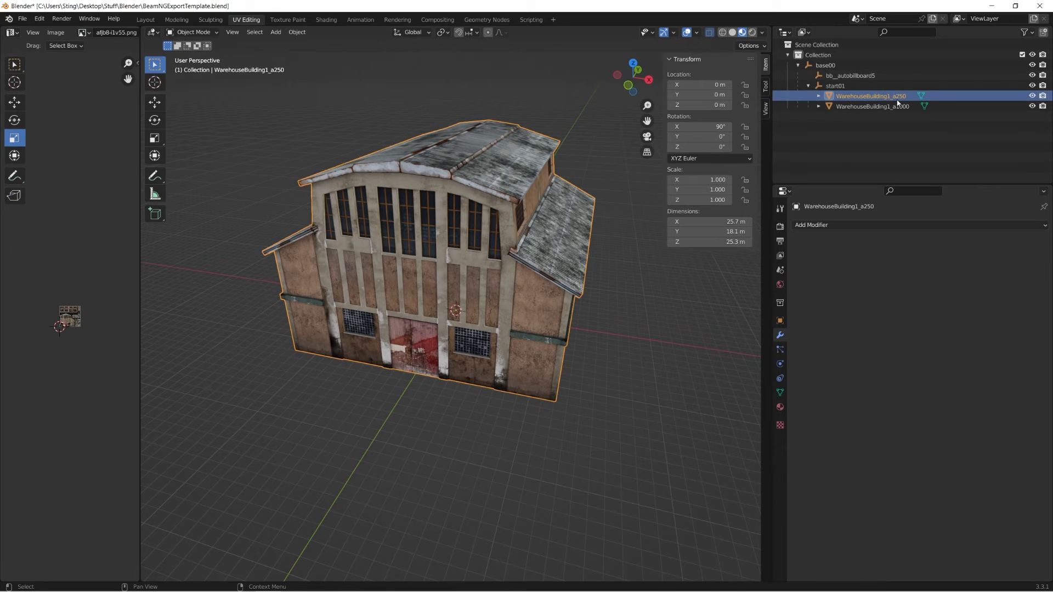
left_click(779, 406)
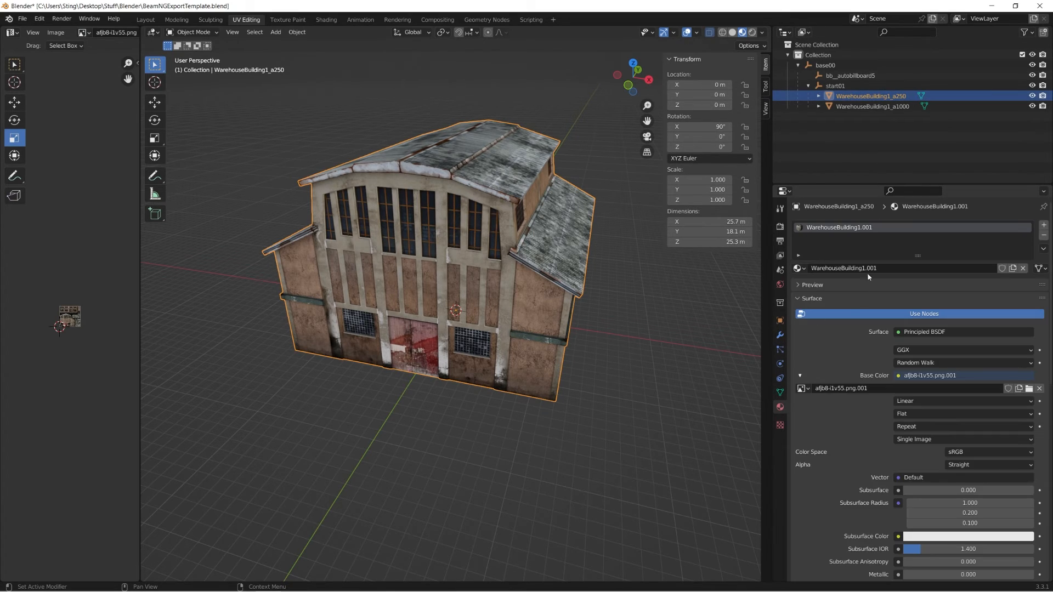
left_click(1043, 235)
left_click(899, 268)
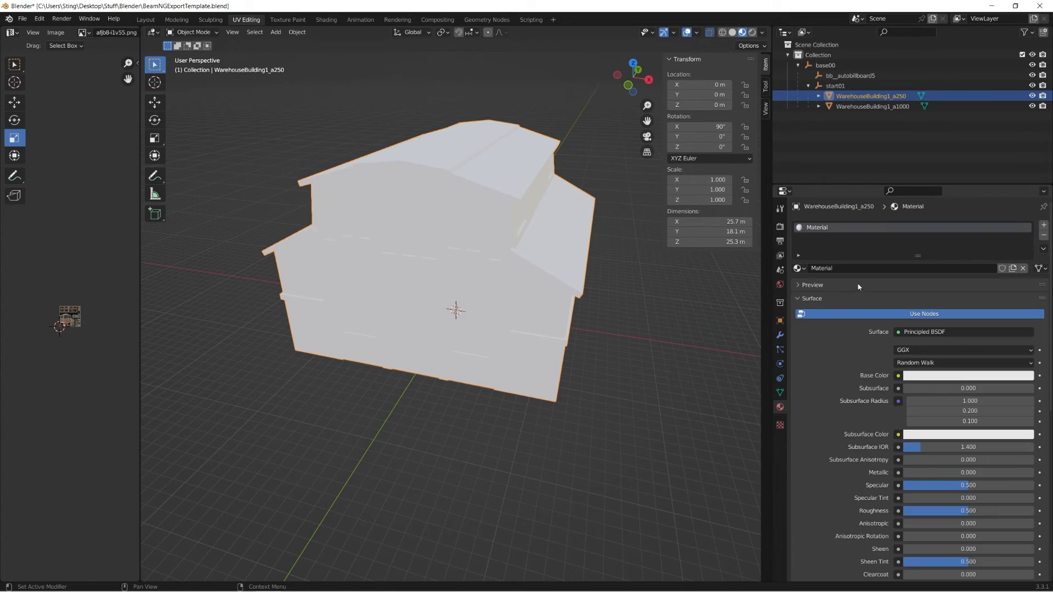
double_click(844, 268)
type("lod_vertcol")
key("Return")
Try a Decimate modifier with a collapse ratio of 0.5203 on WarehouseBuilding1_a250.
left_click(779, 335)
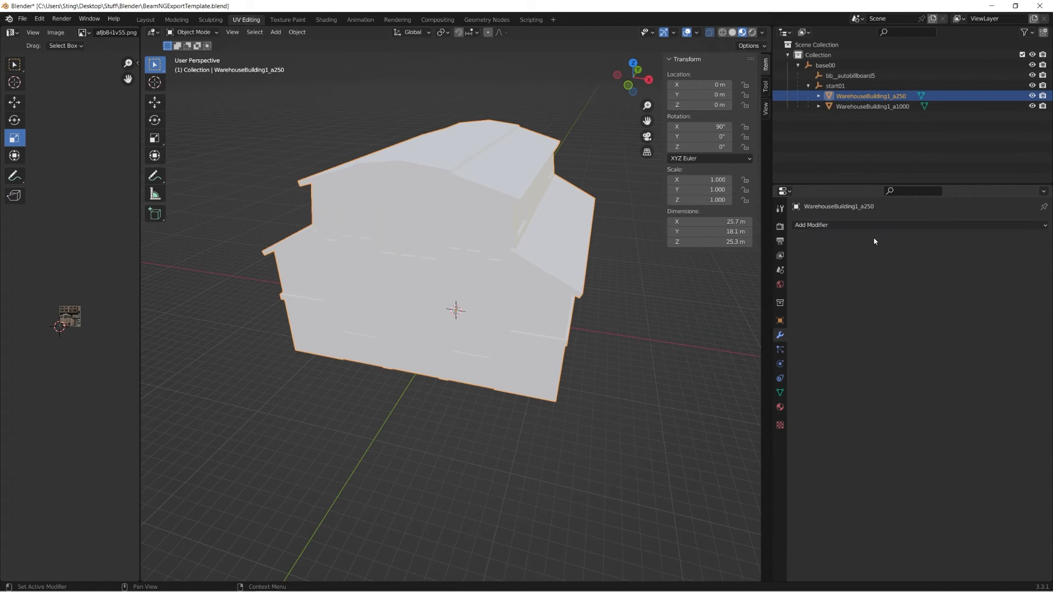
left_click(817, 224)
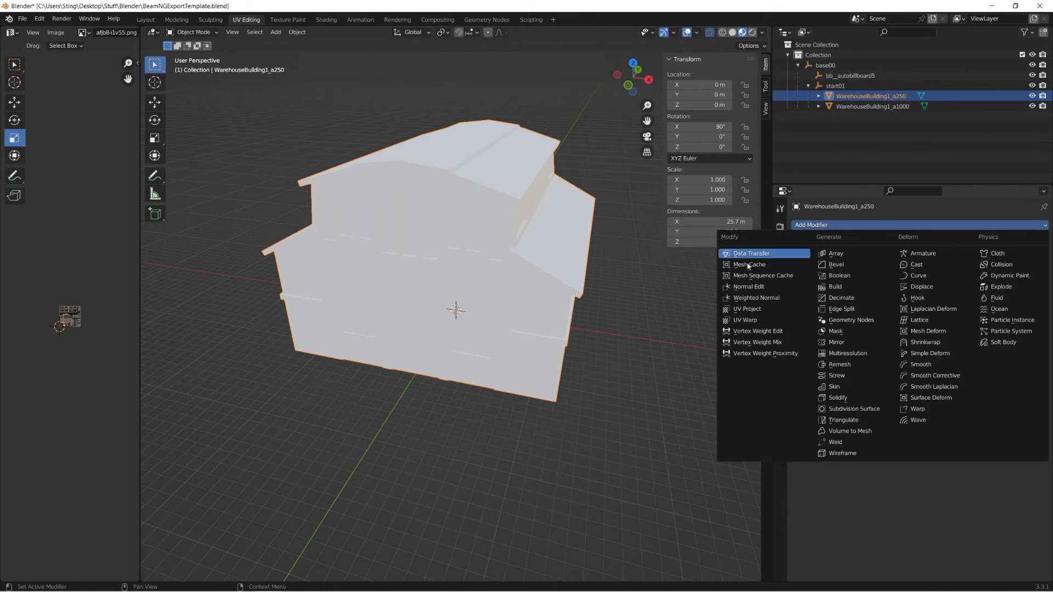
left_click(846, 300)
left_click_drag(982, 271, 915, 271)
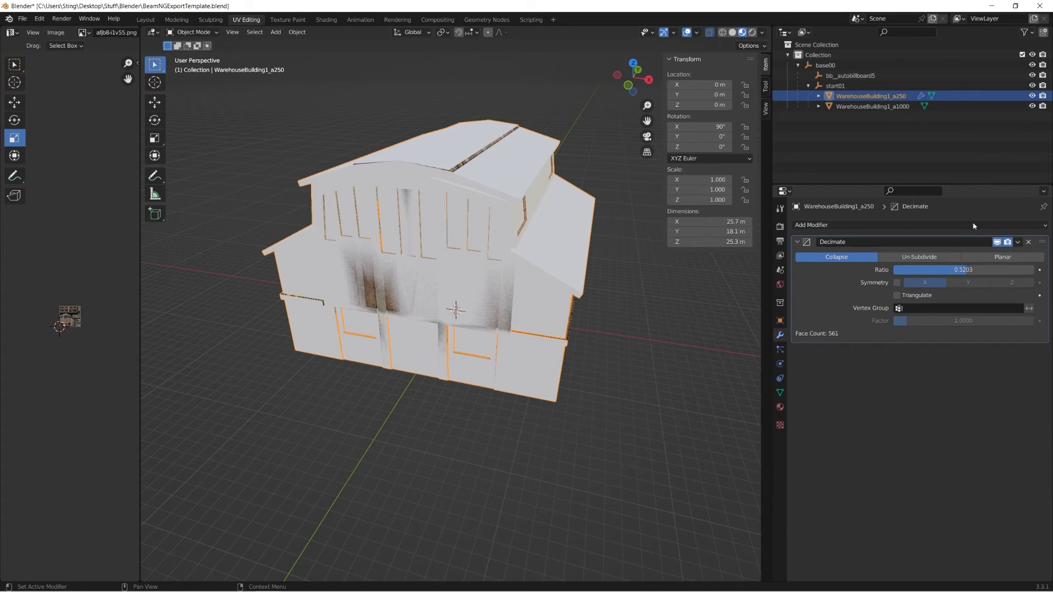
Hide WarehouseBuilding1_a1000 in the viewport.
left_click(1032, 106)
middle_click_drag(490, 178, 464, 180)
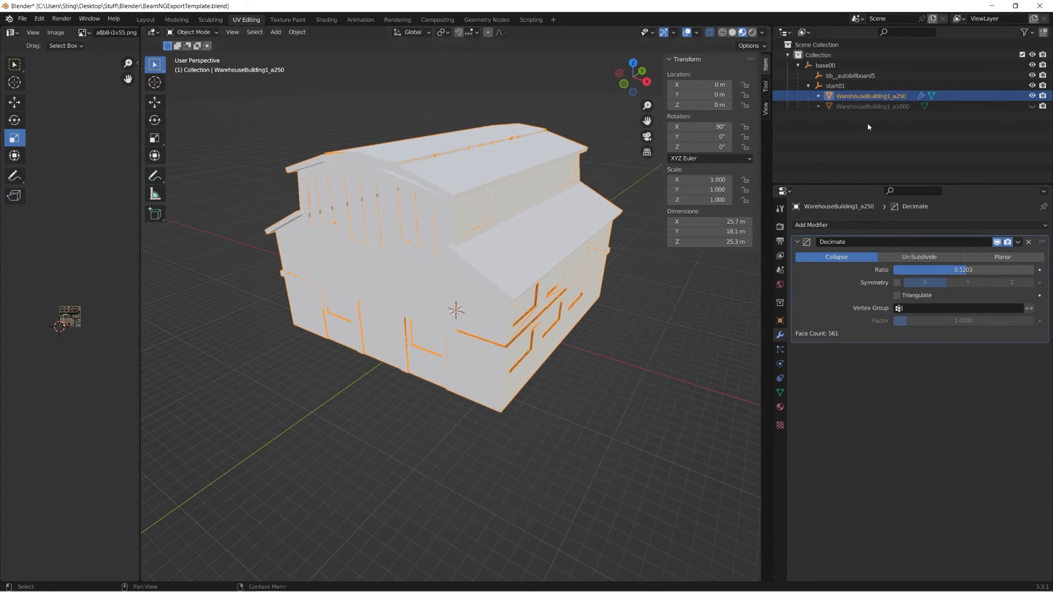
Try a Decimate ratio of 0.1570 on WarehouseBuilding1_a250, and remove the modifier.
left_click_drag(949, 269, 901, 270)
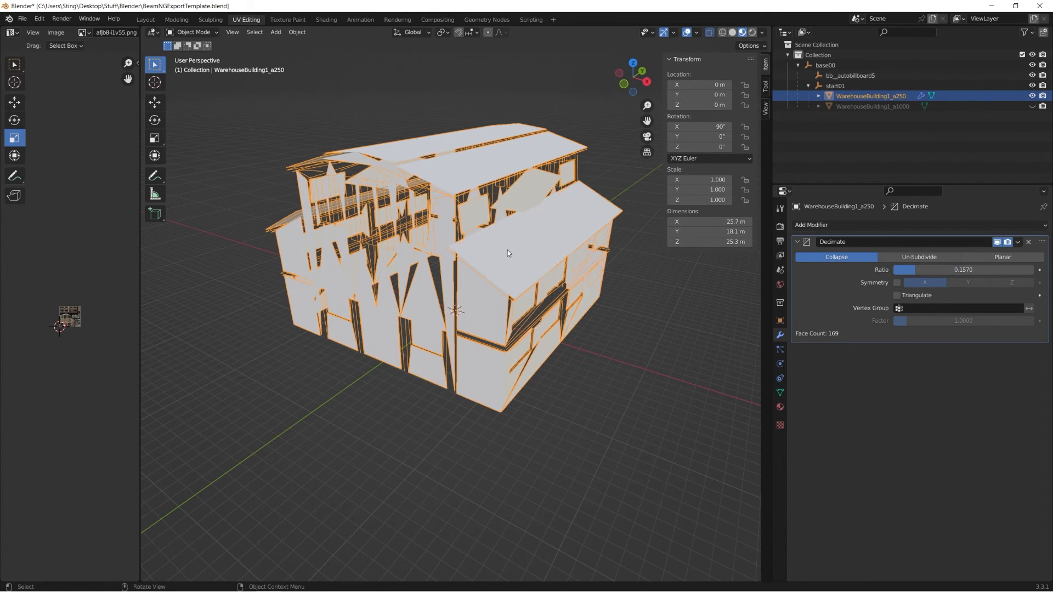
middle_click_drag(508, 250, 592, 236)
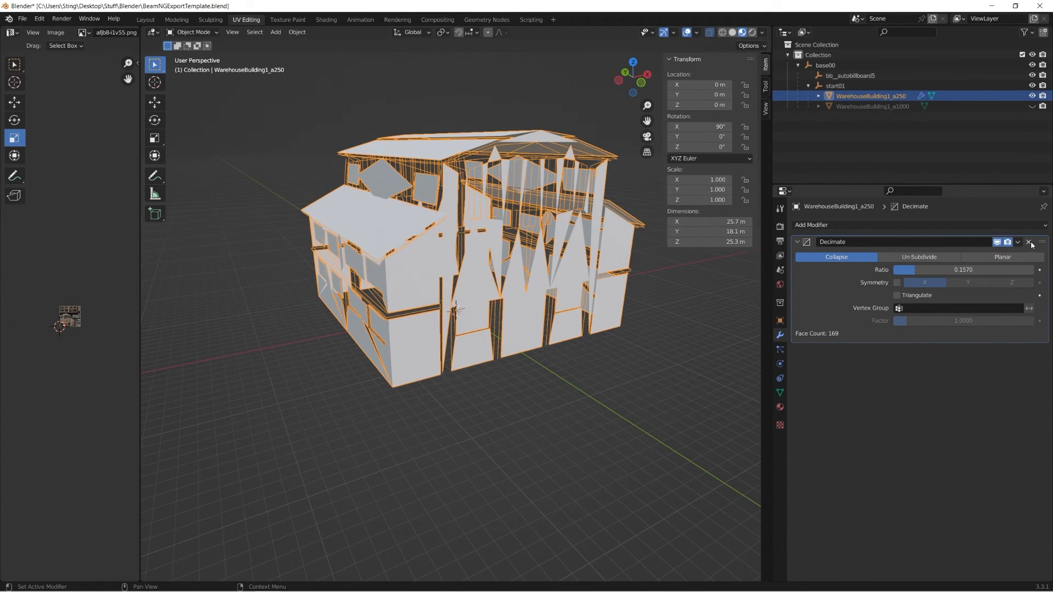
left_click(1028, 242)
Merge all vertices of WarehouseBuilding1_a250 by distance, with a merge distance of 1.81 m.
middle_click_drag(512, 125, 466, 118)
key("Tab")
key("a")
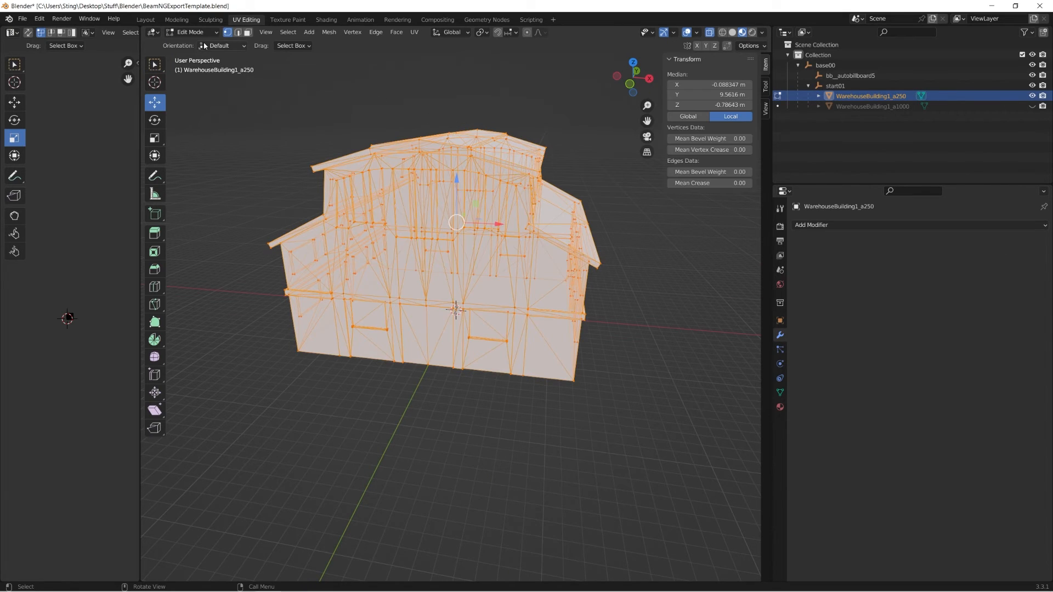
left_click(288, 32)
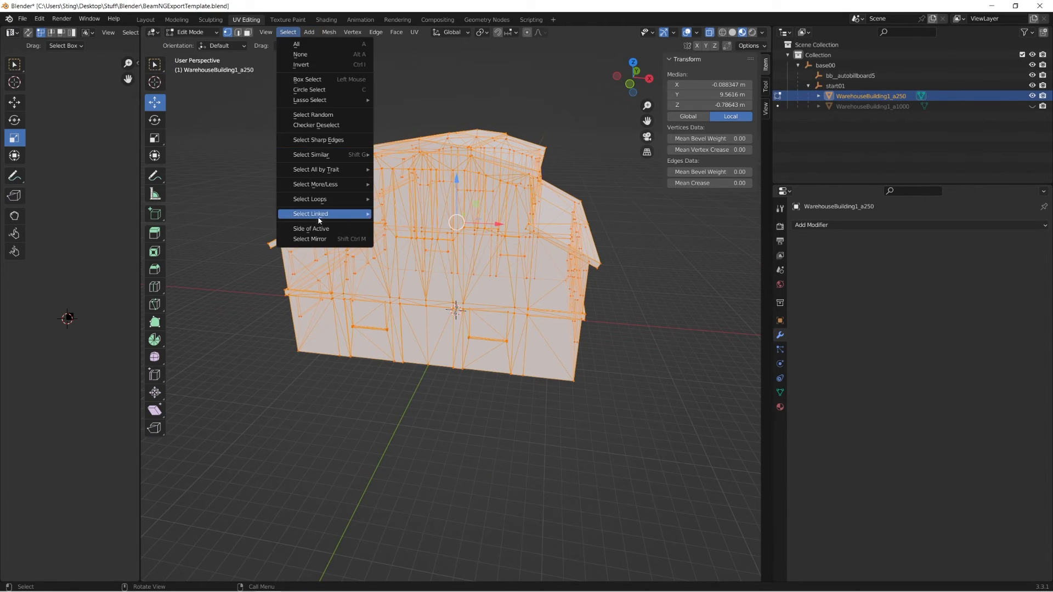
mouse_move(319, 33)
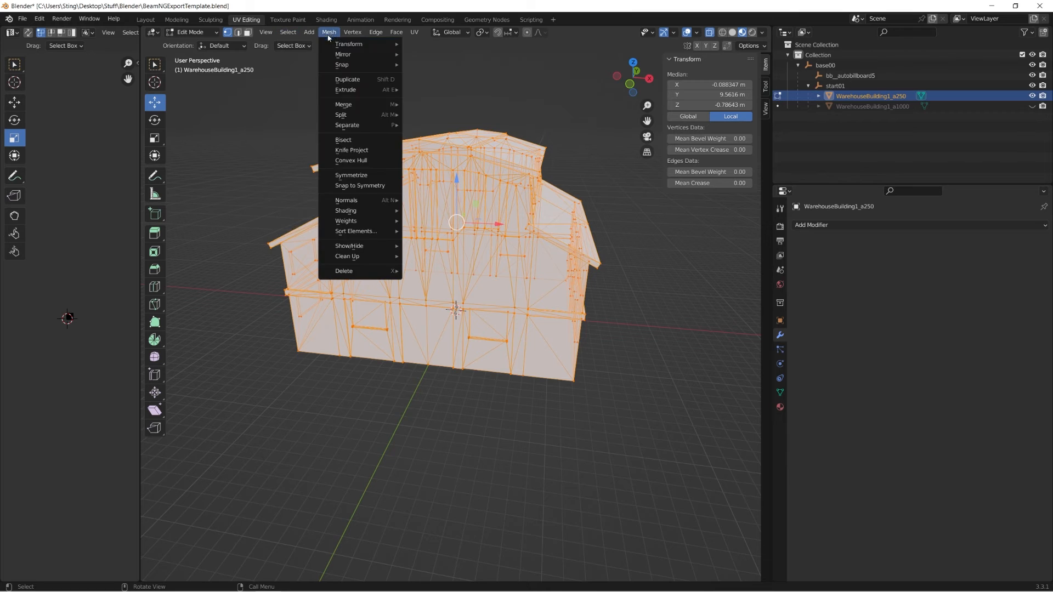
mouse_move(356, 232)
mouse_move(358, 257)
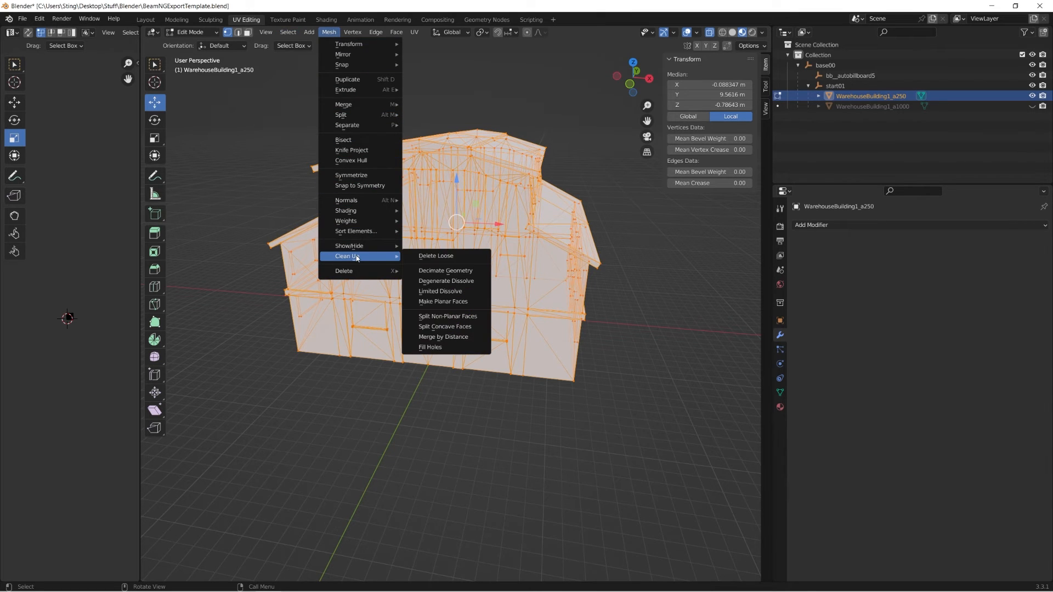
left_click(433, 337)
middle_click_drag(428, 351, 309, 510)
left_click_drag(273, 548, 310, 548)
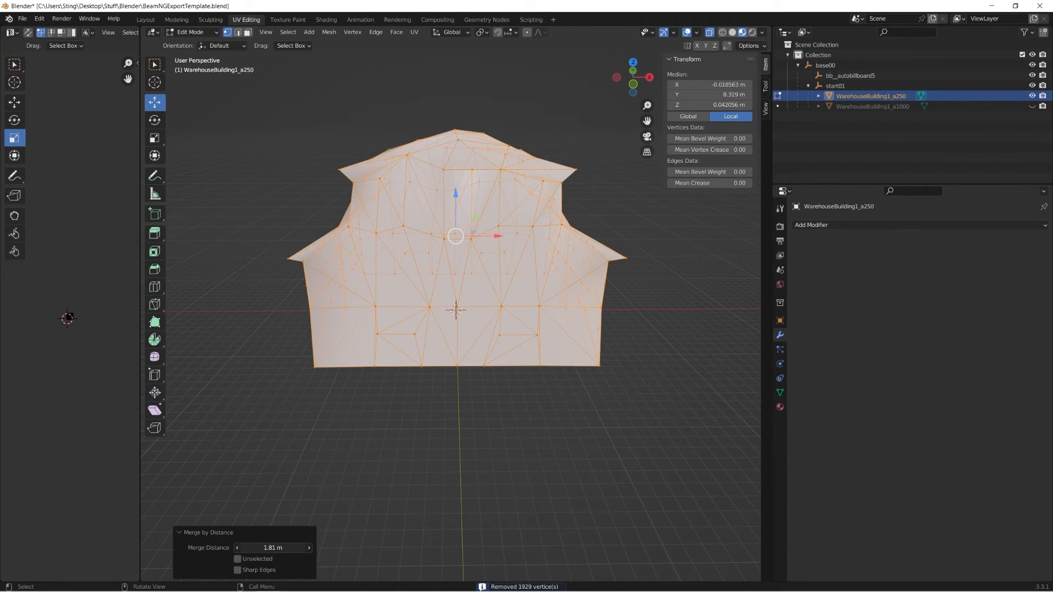
middle_click_drag(329, 493, 466, 344)
Return to Object Mode and apply flat shading to WarehouseBuilding1_a250.
key("Tab")
right_click(436, 250)
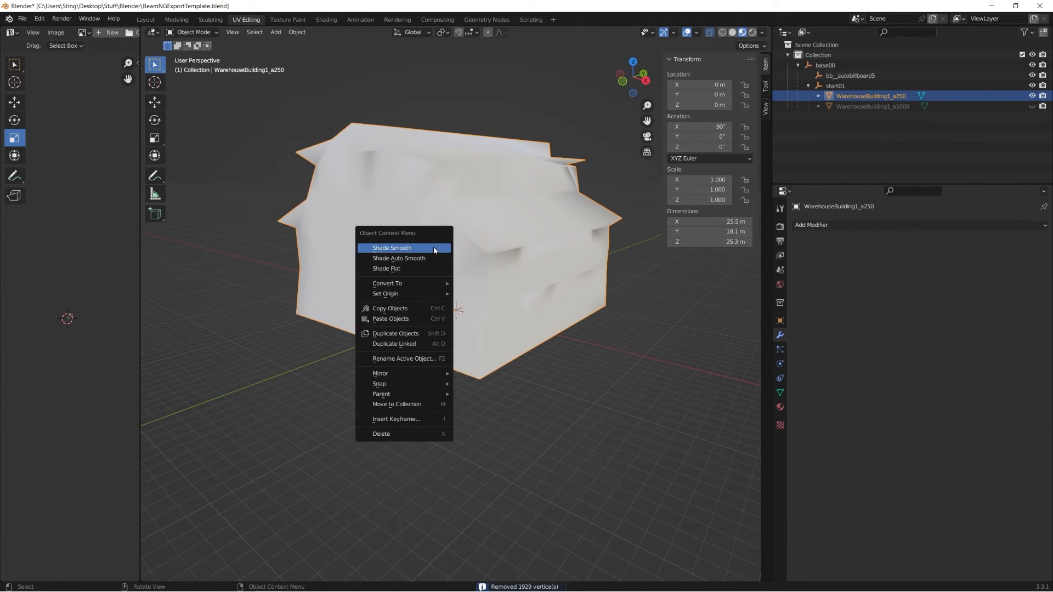
left_click(428, 267)
middle_click_drag(452, 281, 352, 273)
scroll(340, 274, "down", 2)
Compare WarehouseBuilding1_a250 with WarehouseBuilding1_a1000 by toggling their visibility, leaving only the a250 mesh shown.
left_click(1031, 107)
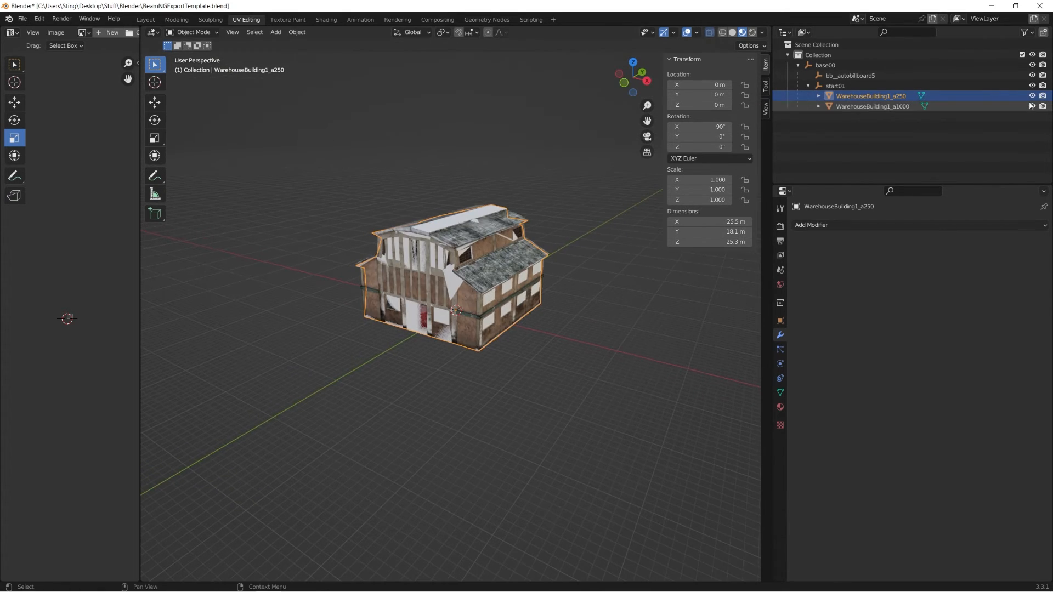
left_click(1031, 107)
middle_click_drag(570, 211, 612, 196)
left_click(1032, 96)
left_click(1032, 107)
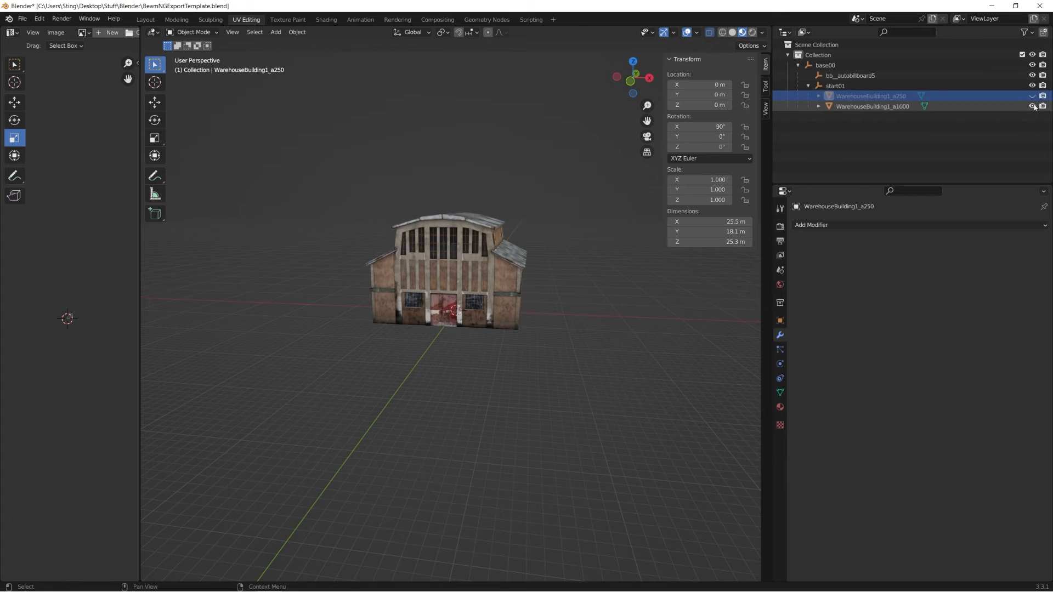
middle_click_drag(460, 198, 418, 198)
left_click(1031, 97)
left_click(1031, 106)
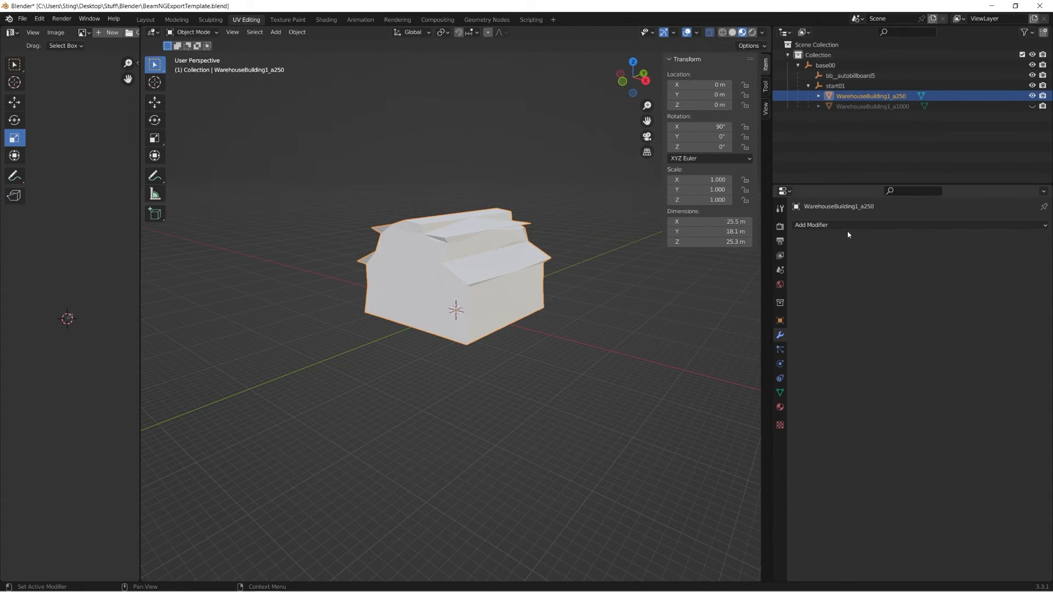
Compare the face counts of the a250 and a1000 meshes using Decimate modifiers, and remove the one on WarehouseBuilding1_a1000.
left_click(833, 225)
left_click(832, 301)
left_click(880, 106)
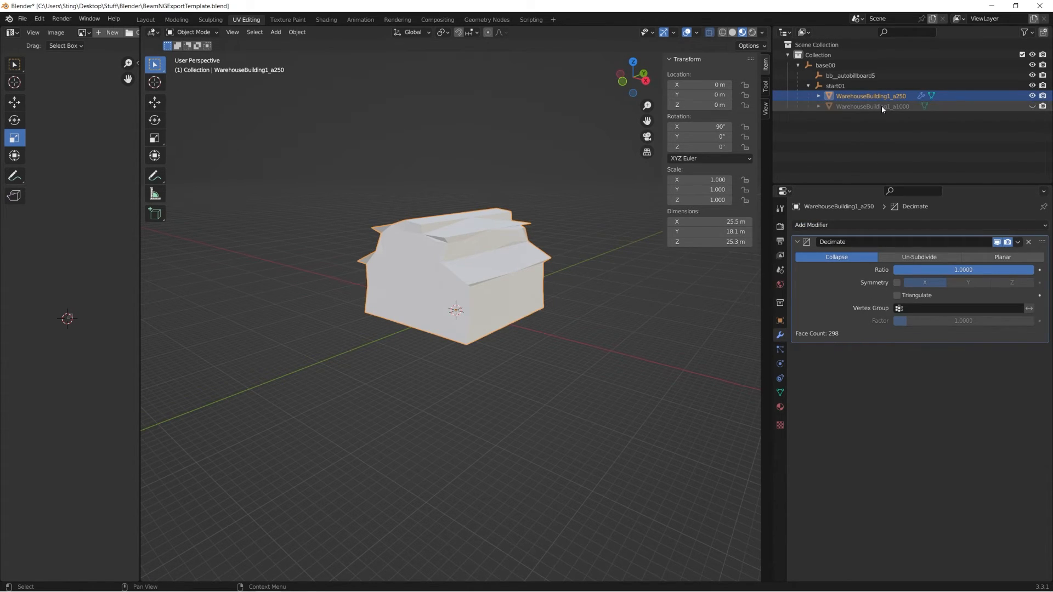
left_click(834, 224)
left_click(833, 298)
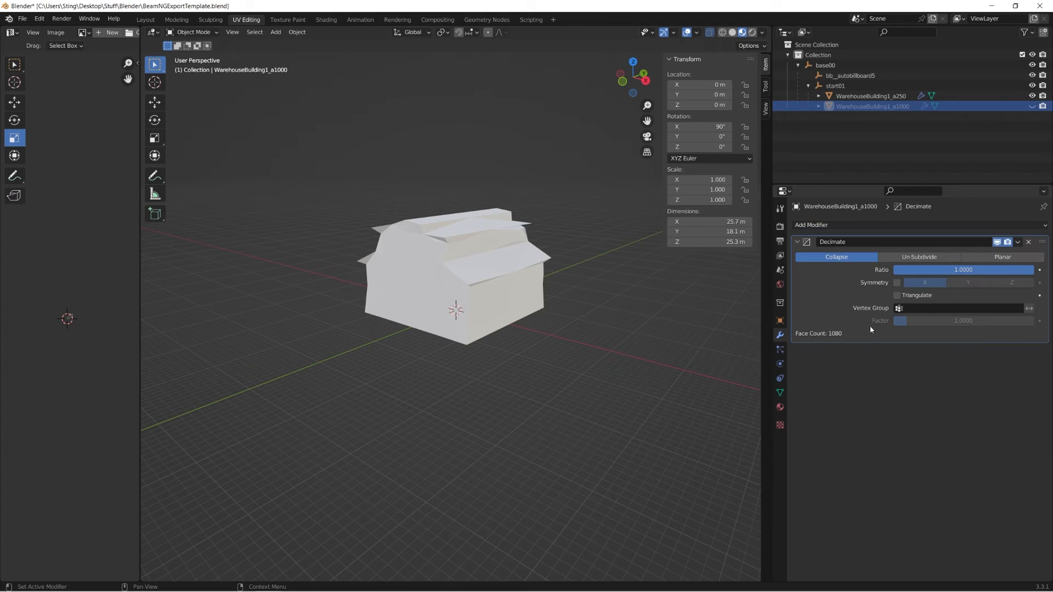
left_click(1028, 242)
left_click(870, 96)
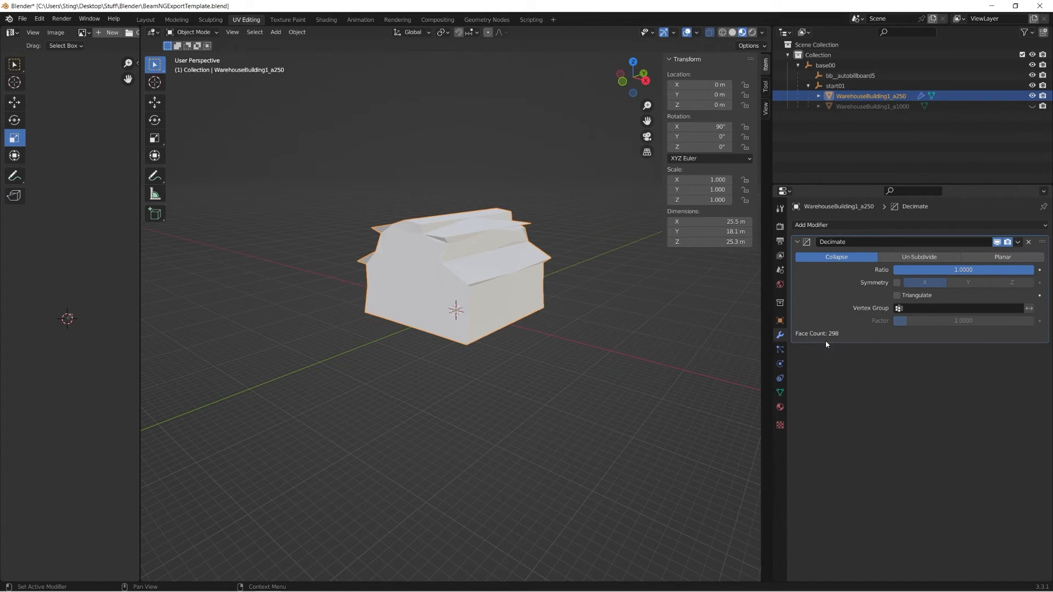
Show WarehouseBuilding1_a1000 again, and examine the materials and overlap of the two LOD meshes from several angles.
middle_click_drag(658, 326, 625, 323)
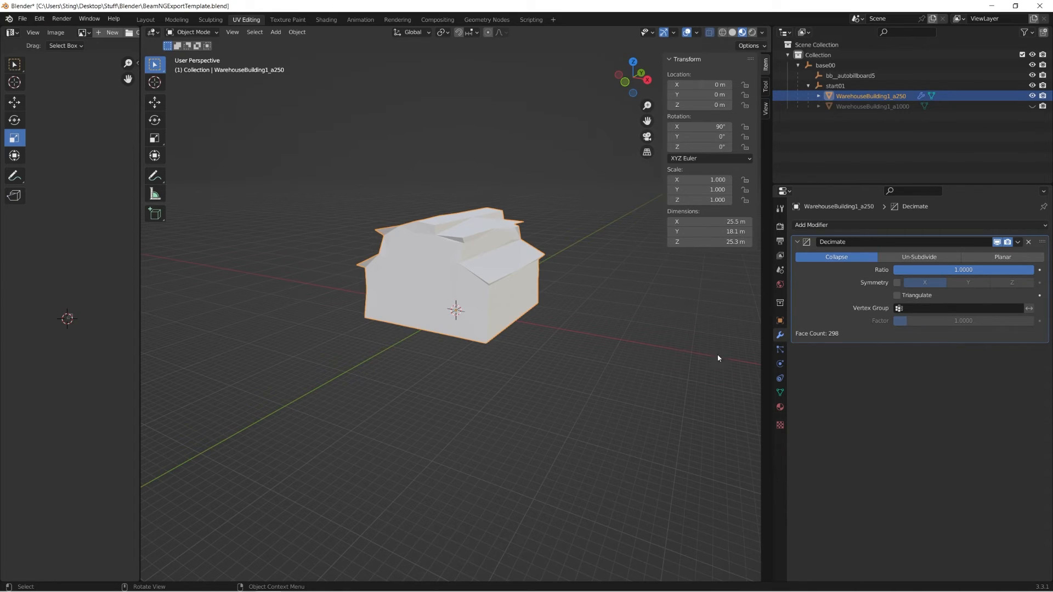
middle_click_drag(717, 358, 581, 360)
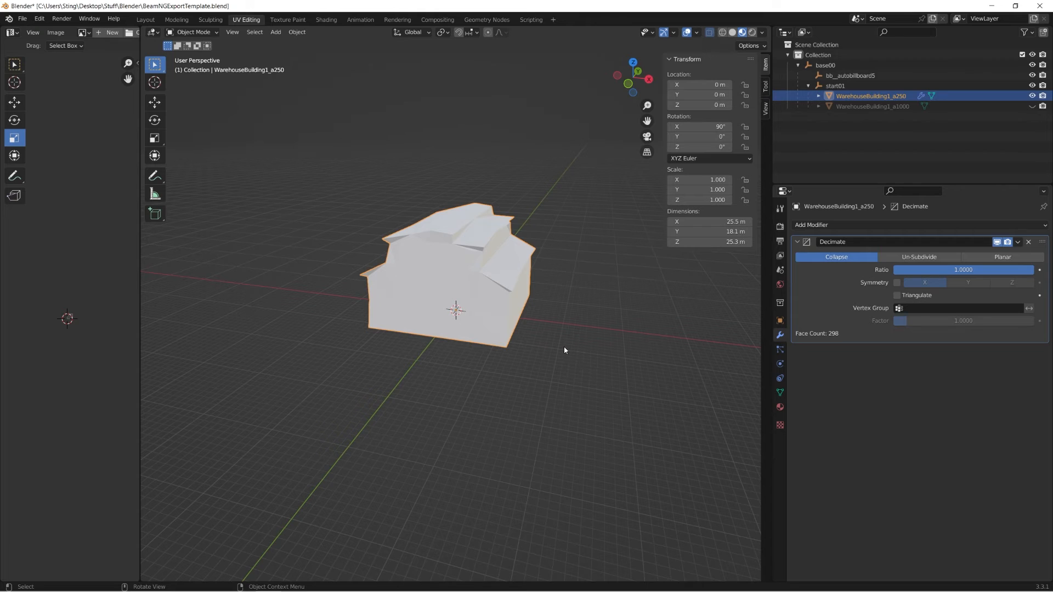
left_click(780, 407)
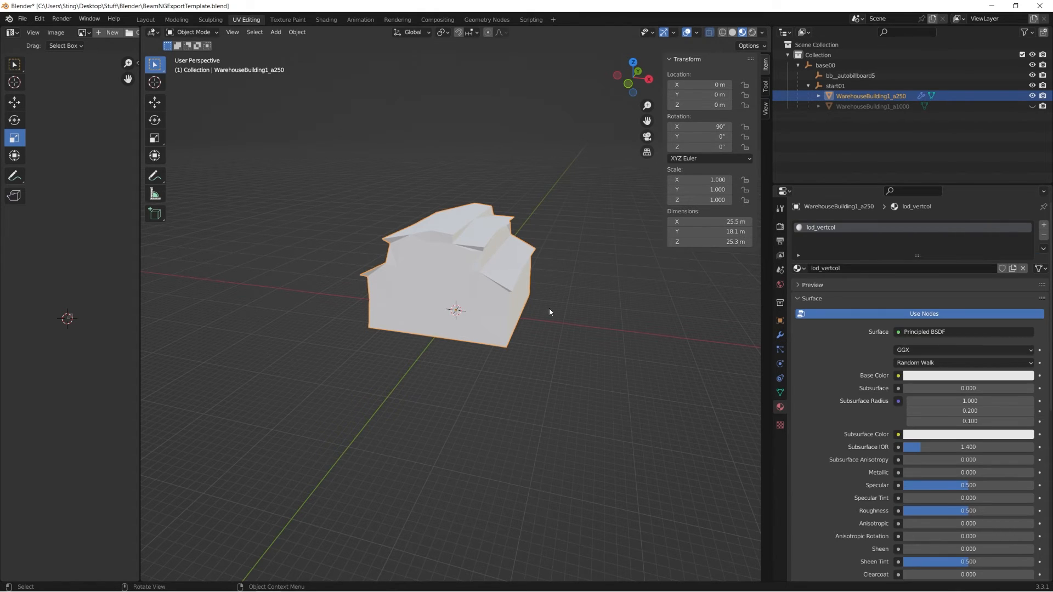
left_click(1038, 106)
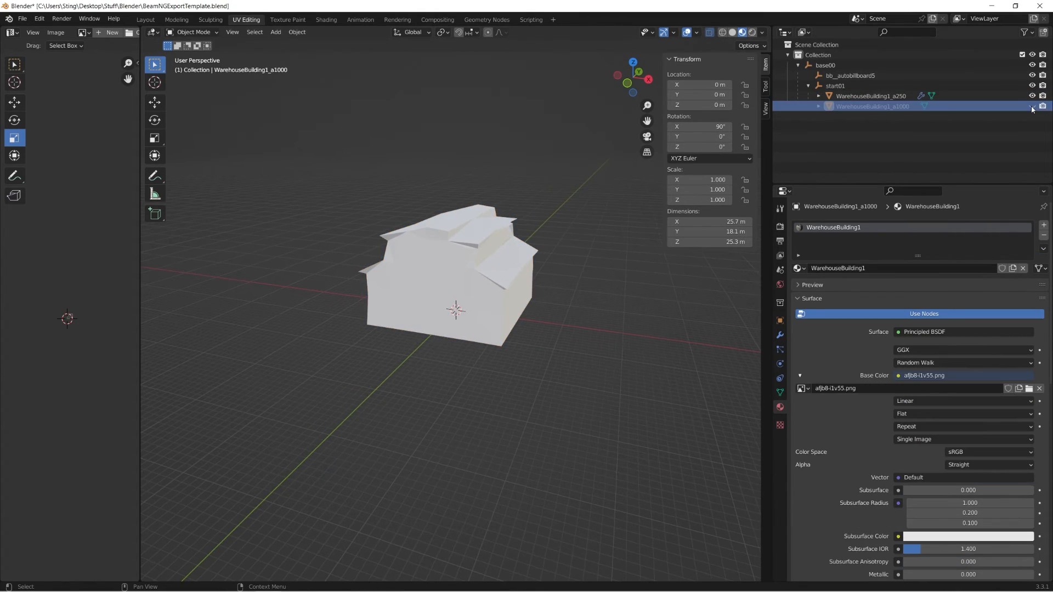
left_click(1032, 106)
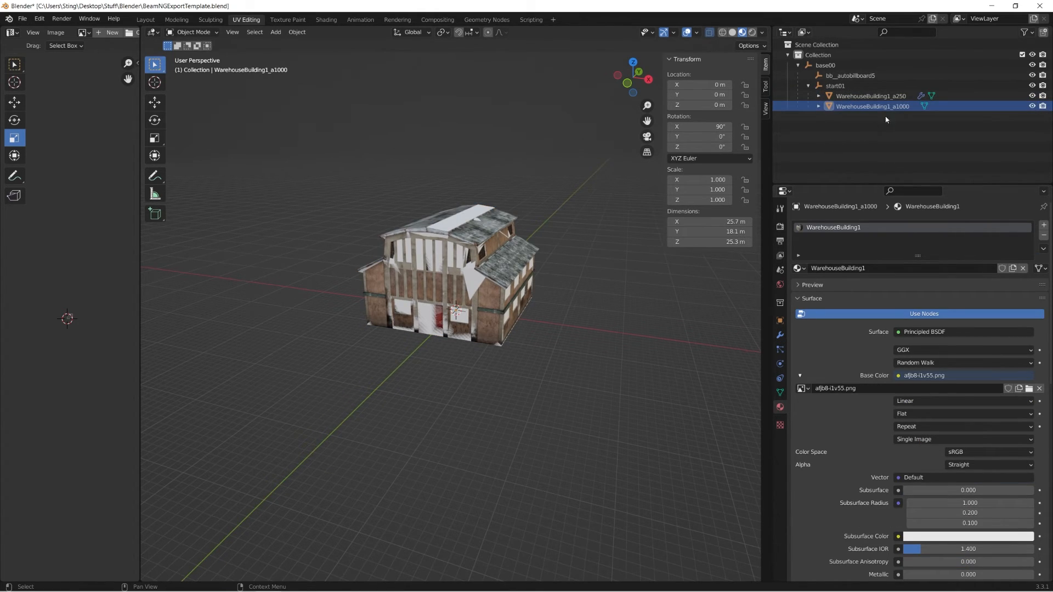
left_click(855, 96)
middle_click_drag(653, 186, 427, 279)
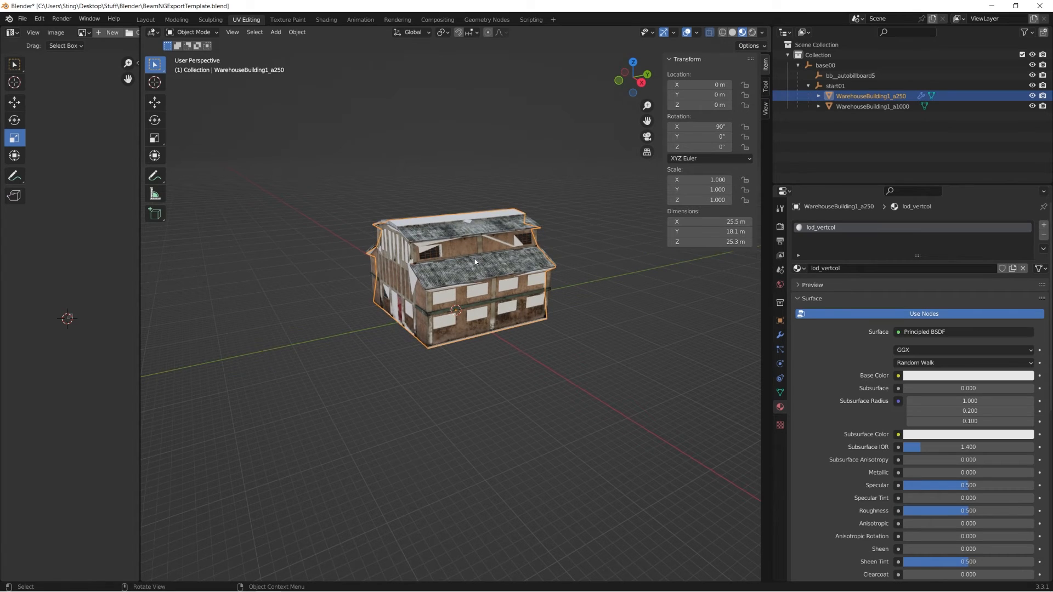
middle_click_drag(506, 248, 554, 230)
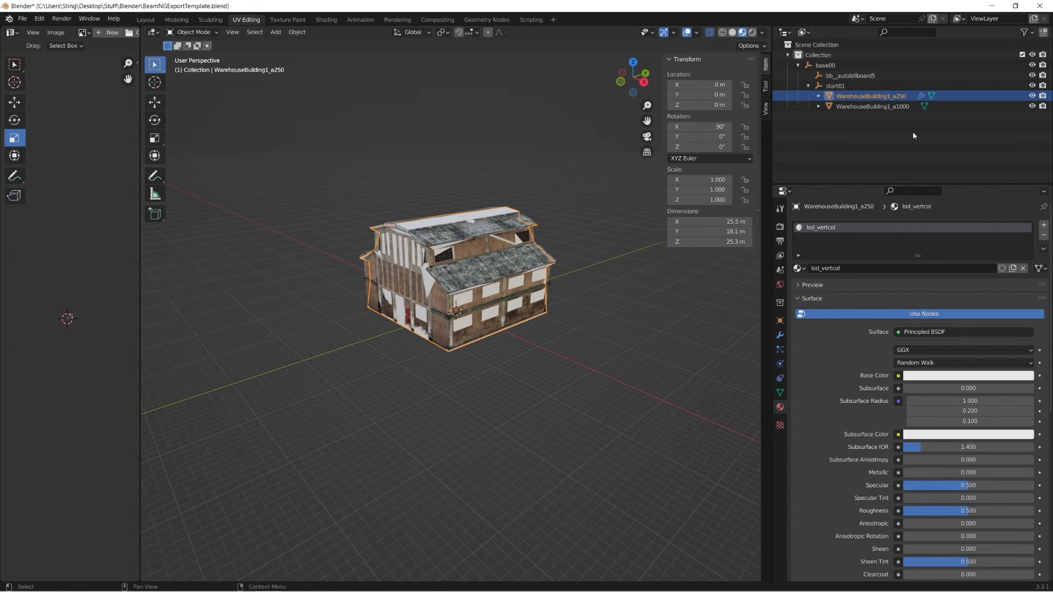
left_click(896, 108)
left_click(878, 88)
left_click(877, 95)
middle_click_drag(551, 296, 617, 244)
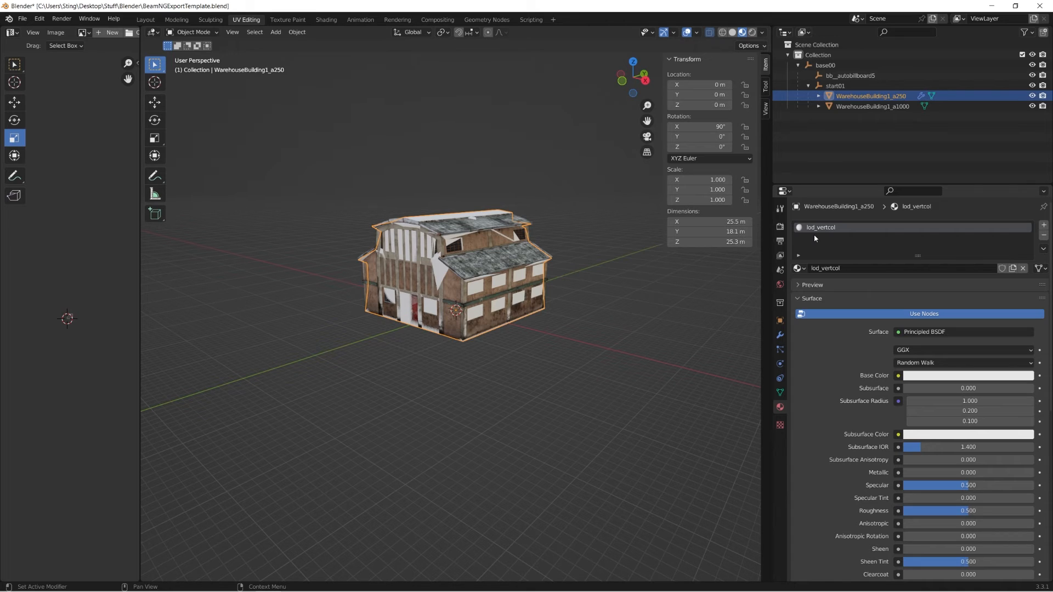
middle_click_drag(338, 267, 370, 275)
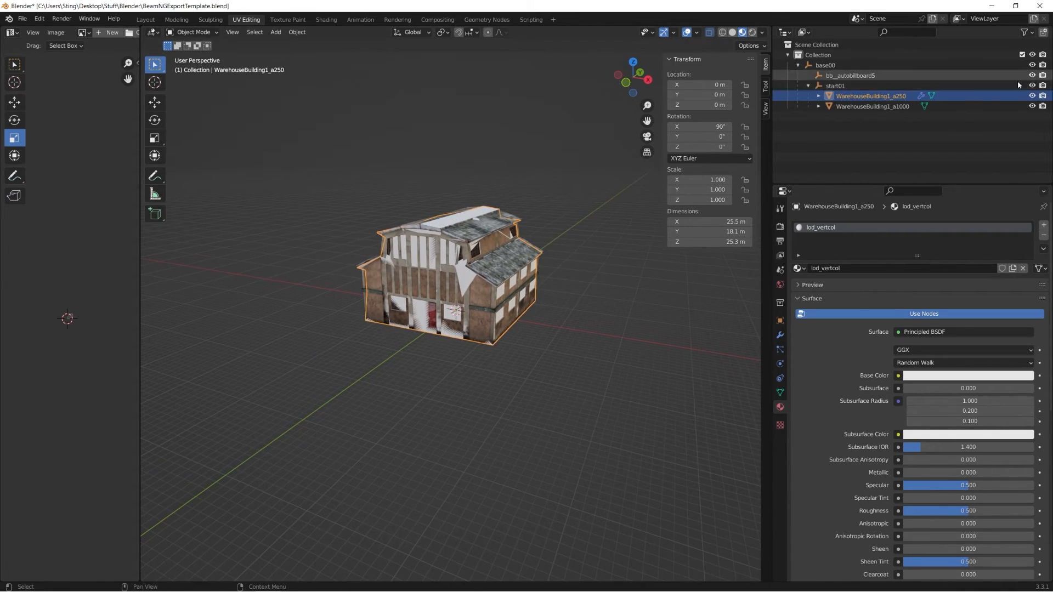
Hide WarehouseBuilding1_a1000 and remove the Decimate modifier from WarehouseBuilding1_a250.
left_click(1032, 106)
left_click(920, 95)
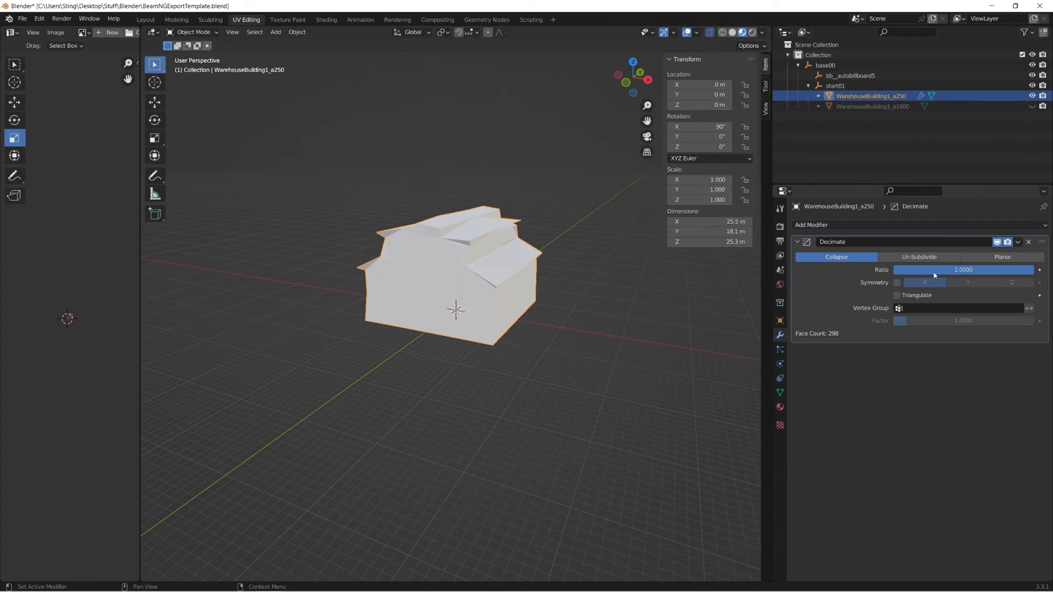
left_click(1030, 242)
Switch WarehouseBuilding1_a250 to Vertex Paint mode.
middle_click_drag(511, 146, 501, 153)
key("Tab")
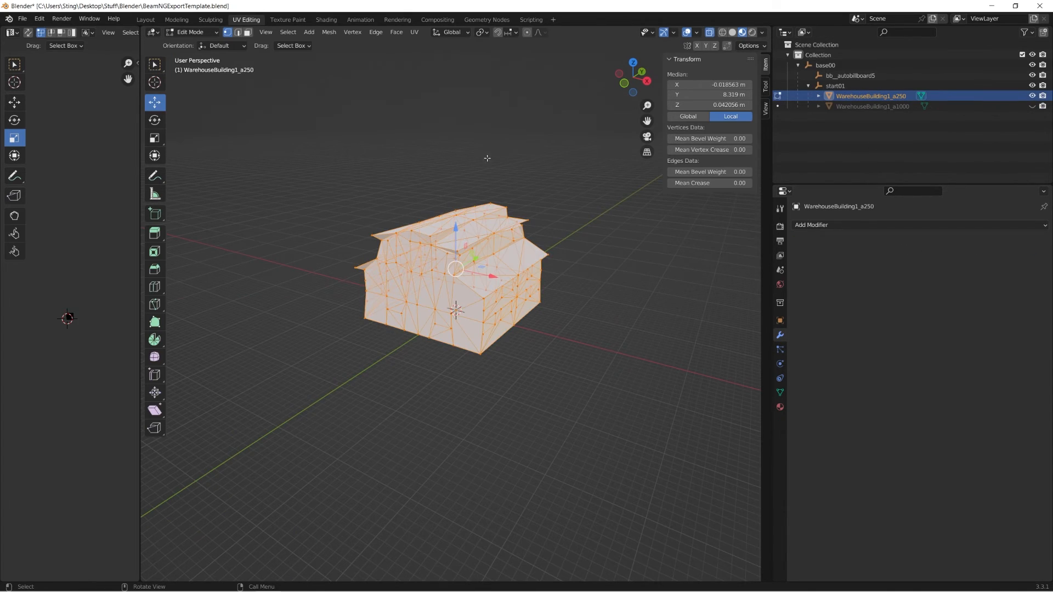
left_click(185, 33)
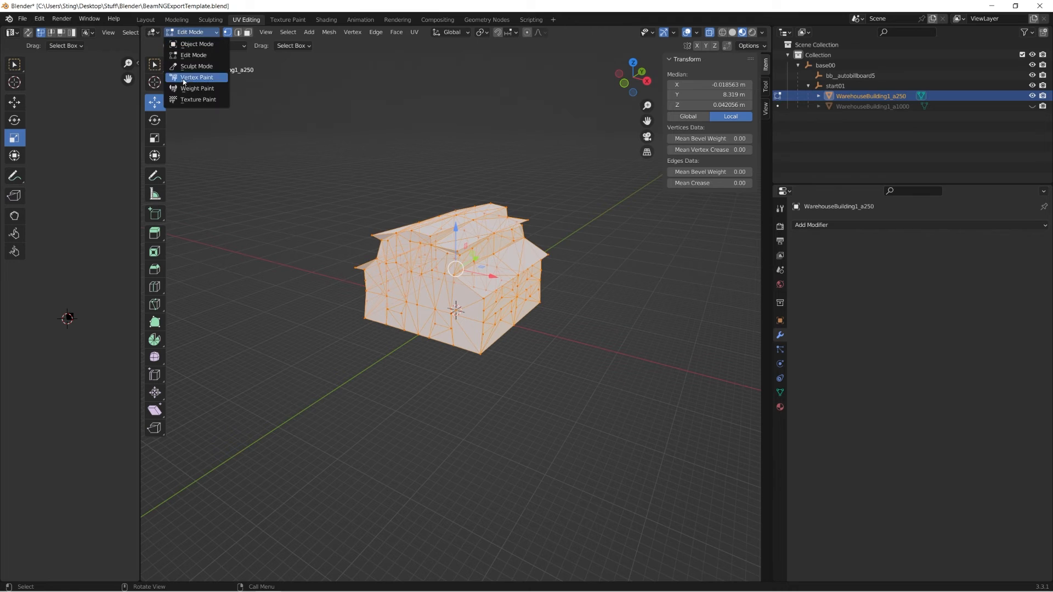
left_click(195, 76)
middle_click_drag(431, 183, 416, 189)
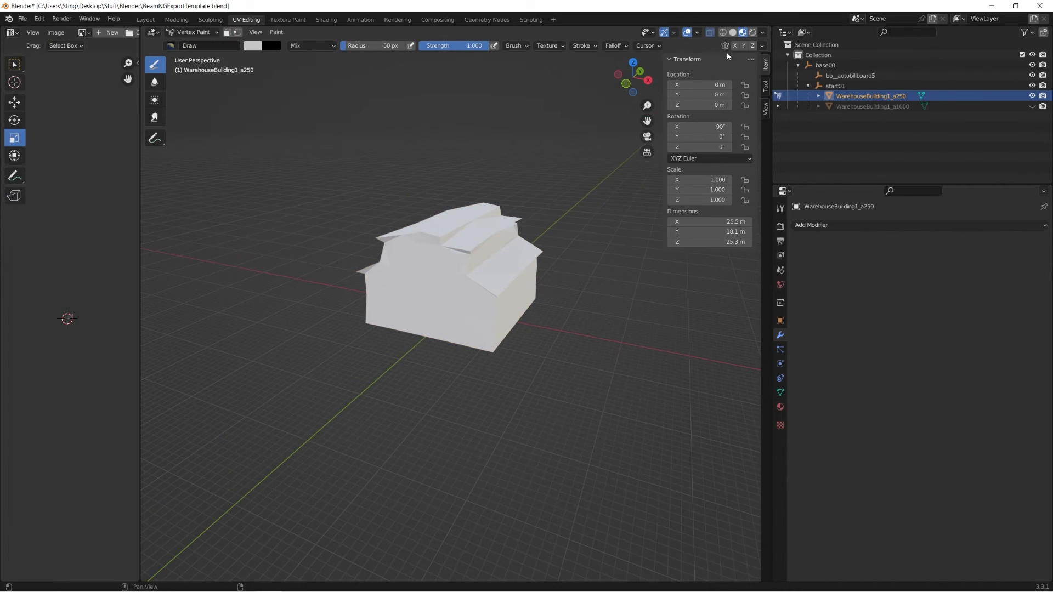
Display the mesh in solid shading with X-ray off, and enable vertex selection masking for painting.
left_click(733, 33)
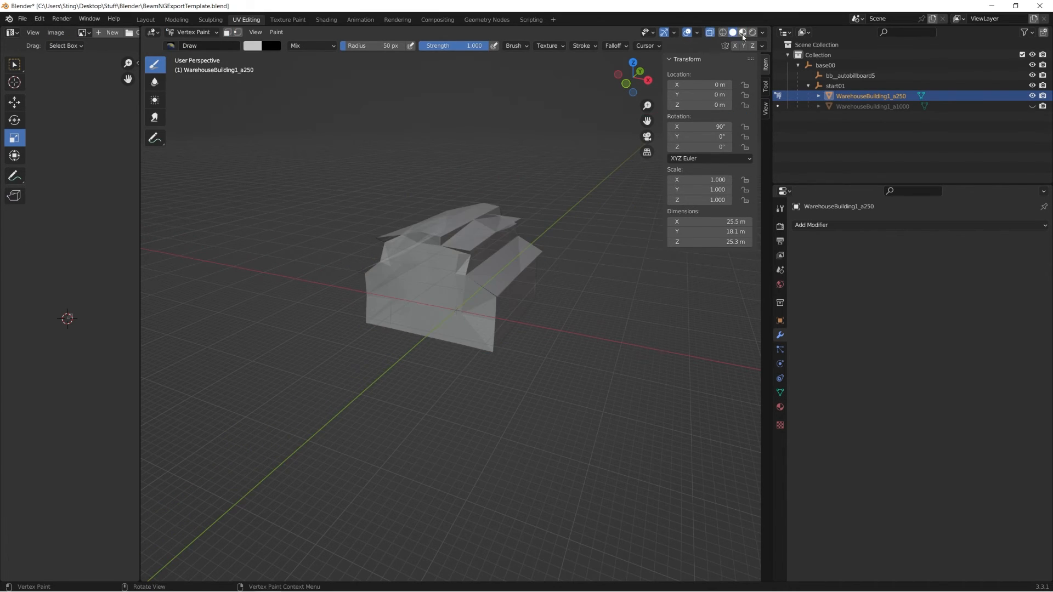
mouse_move(560, 120)
middle_mouse_down()
mouse_move(512, 117)
mouse_move(479, 134)
mouse_move(395, 126)
middle_mouse_up()
left_click(710, 32)
scroll(463, 158, "up", 2)
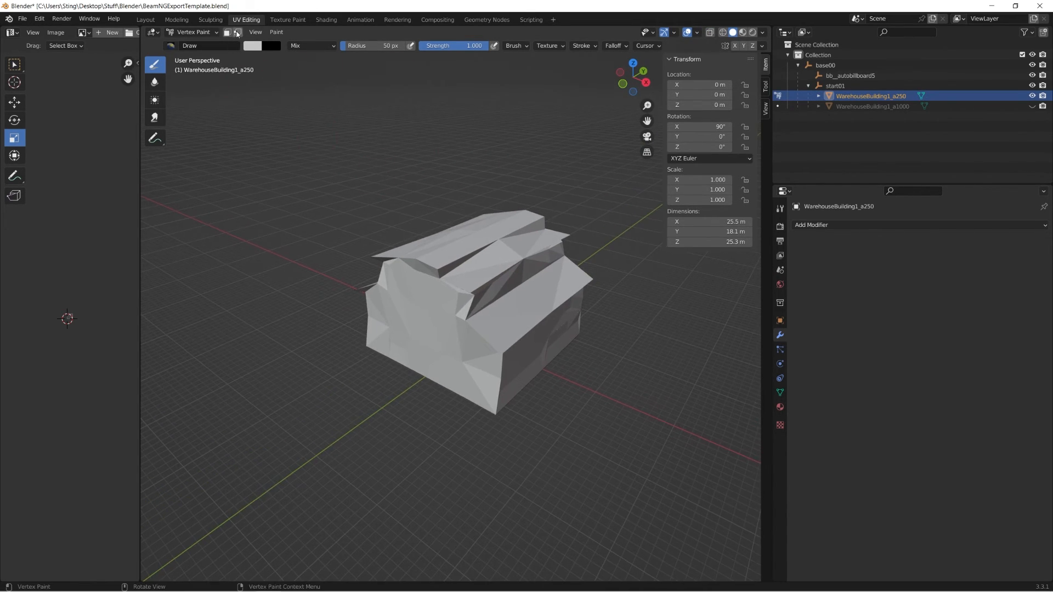
left_click(238, 33)
scroll(552, 202, "down", 1)
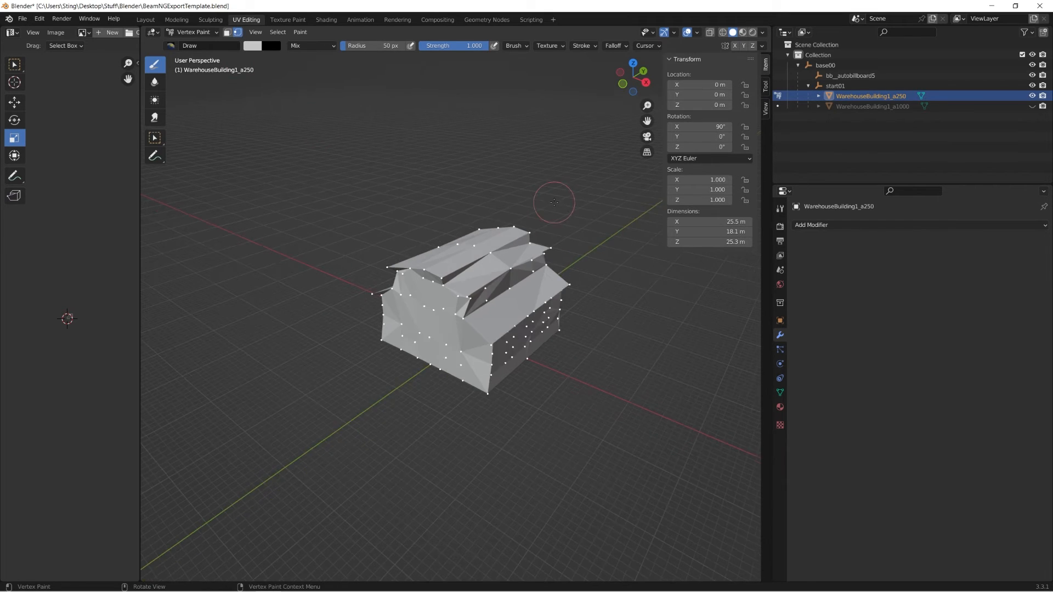
mouse_move(506, 297)
middle_mouse_down()
mouse_move(483, 268)
mouse_move(534, 259)
mouse_move(476, 271)
middle_mouse_up()
scroll(476, 271, "up", 2)
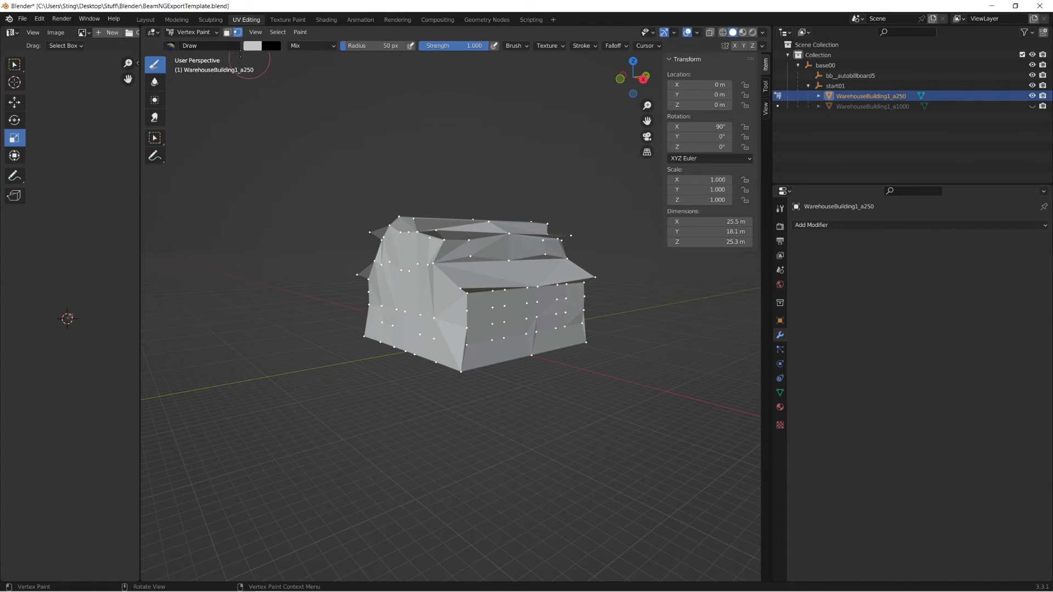
Show WarehouseBuilding1_a1000 instead of the a250 mesh, and examine its textured walls and roof in Material Preview shading.
left_click(210, 20)
left_click(241, 21)
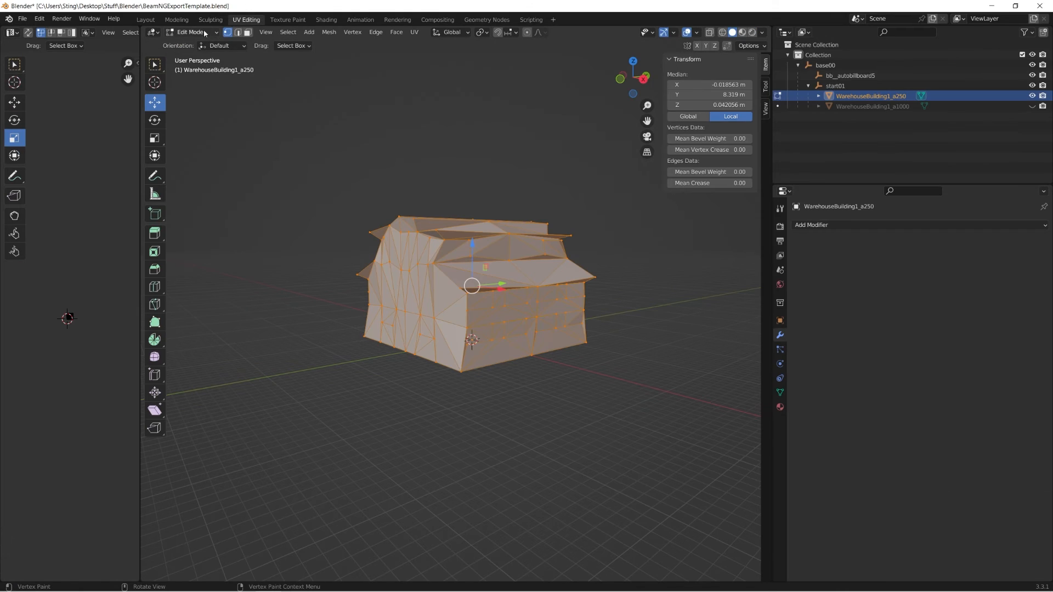
left_click(1032, 97)
left_click(1031, 106)
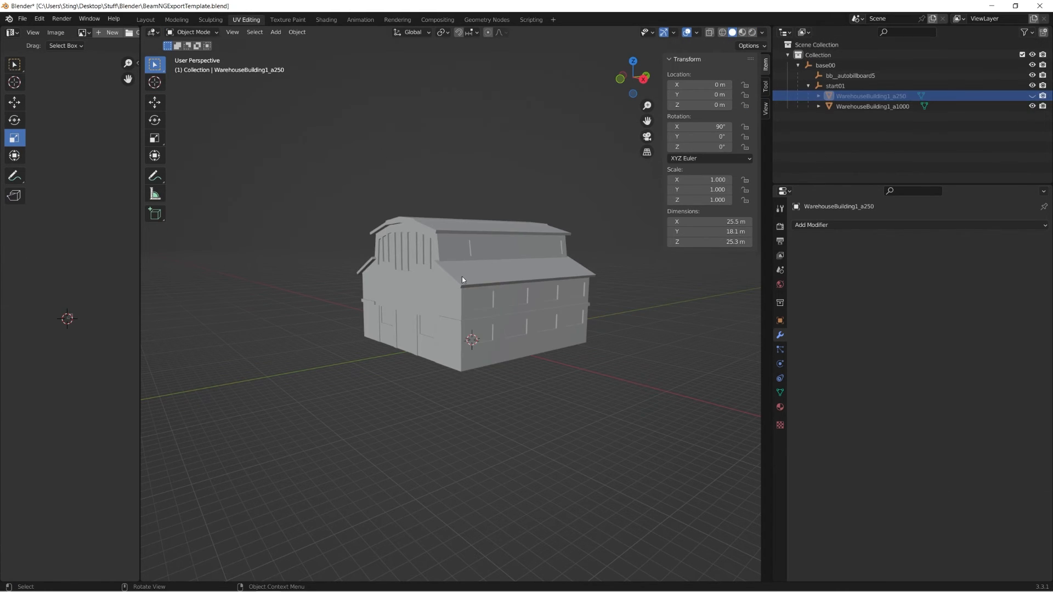
scroll(461, 277, "up", 2)
left_click(461, 276)
left_click(742, 32)
mouse_move(493, 156)
middle_mouse_down()
mouse_move(551, 149)
mouse_move(469, 227)
mouse_move(465, 282)
mouse_move(487, 261)
mouse_move(476, 257)
mouse_move(485, 238)
mouse_move(460, 232)
mouse_move(468, 240)
middle_mouse_up()
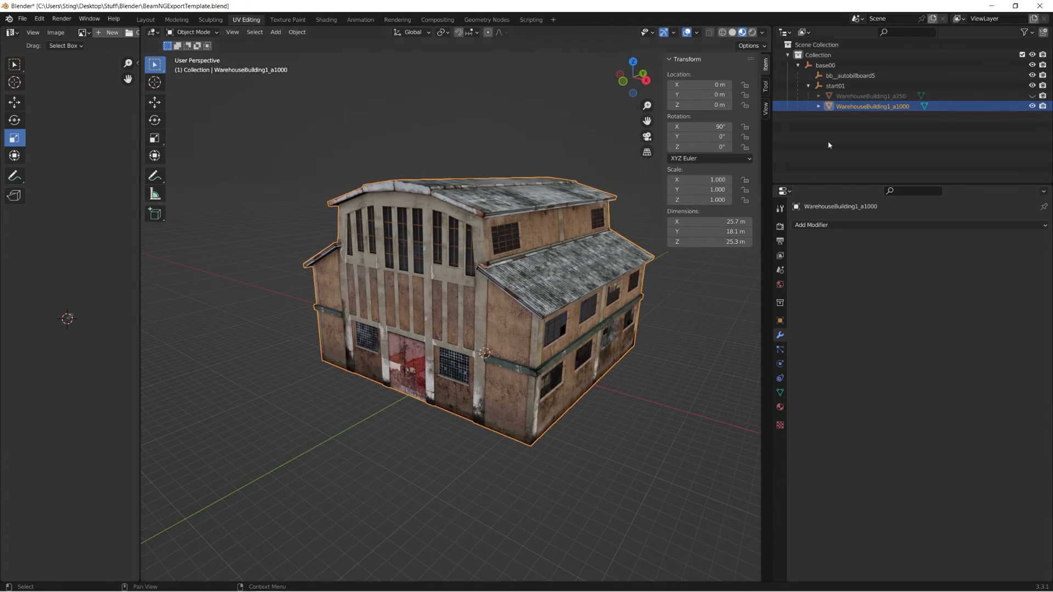
Show only WarehouseBuilding1_a250 again and put it back in Vertex Paint mode.
left_click(1032, 106)
left_click(1031, 96)
left_click(388, 235)
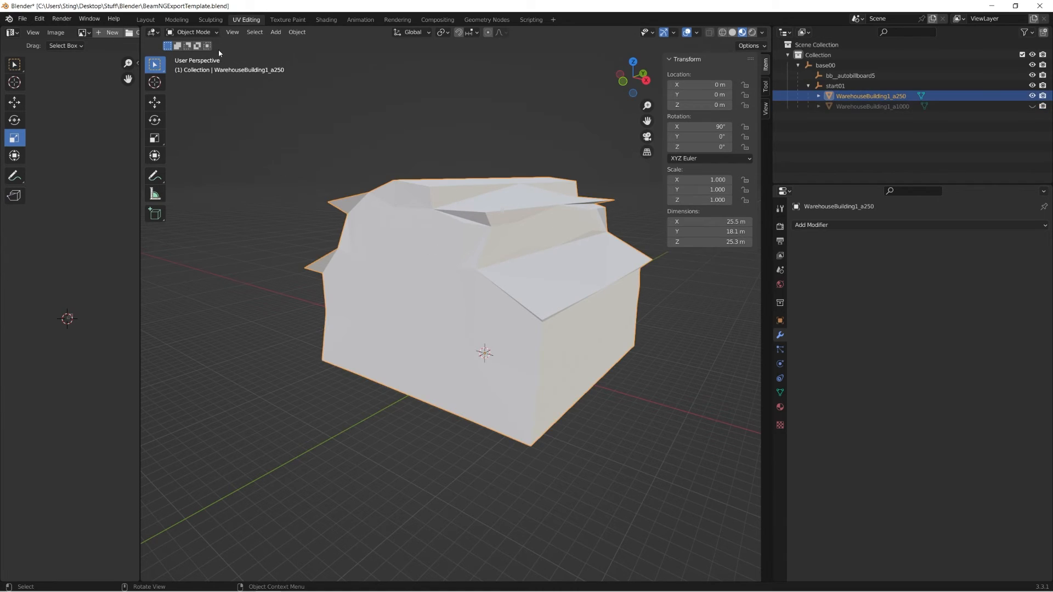
left_click(193, 32)
left_click(200, 77)
left_click(253, 45)
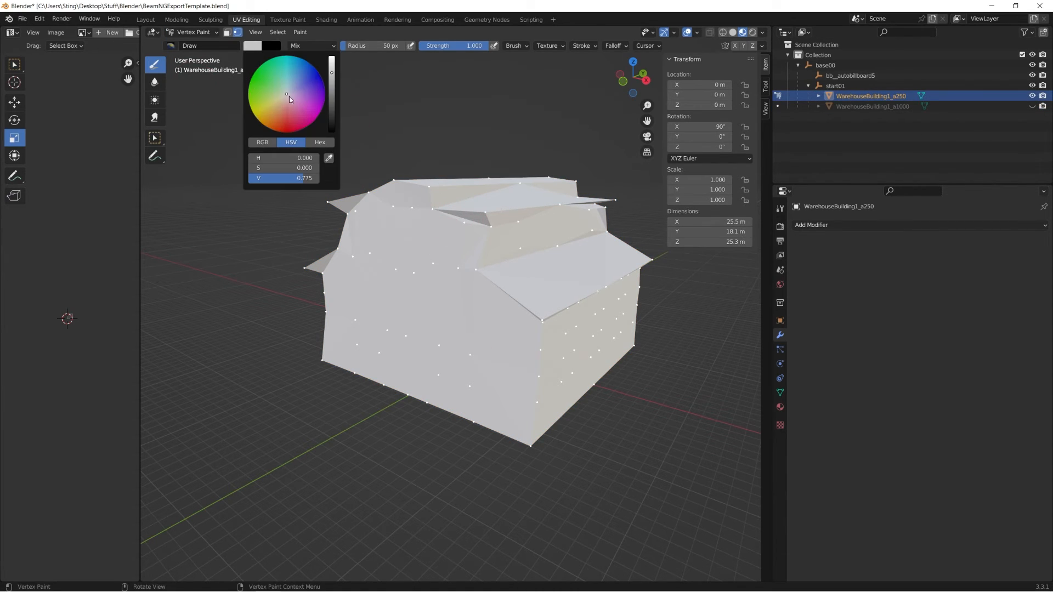
left_click(252, 48)
left_click(253, 48)
key("Tab")
key("Tab")
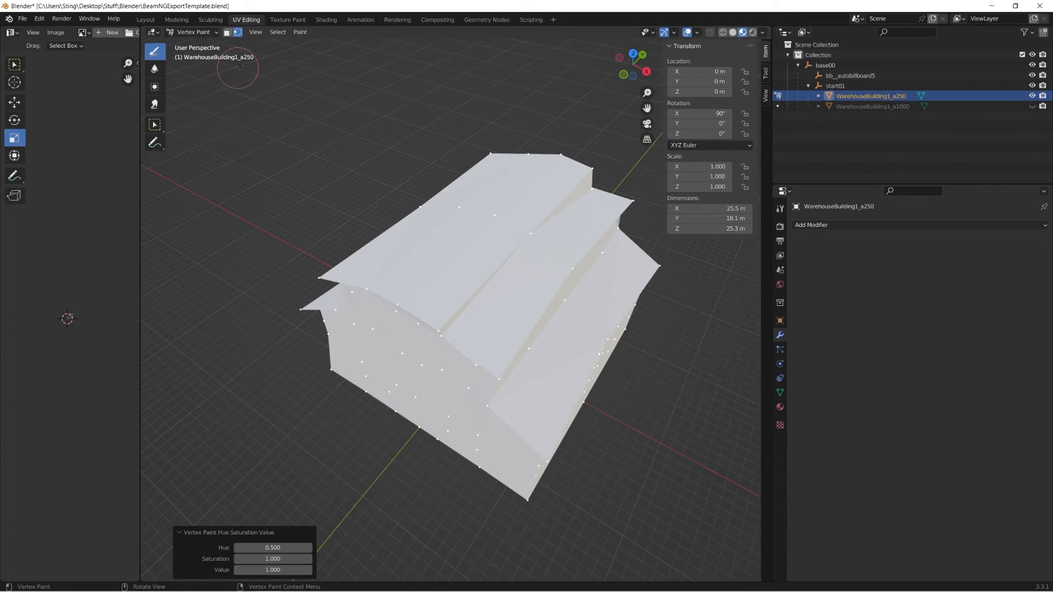
Display the Tool Settings bar in the 3D viewport again so the vertex brush options are available.
left_click(256, 31)
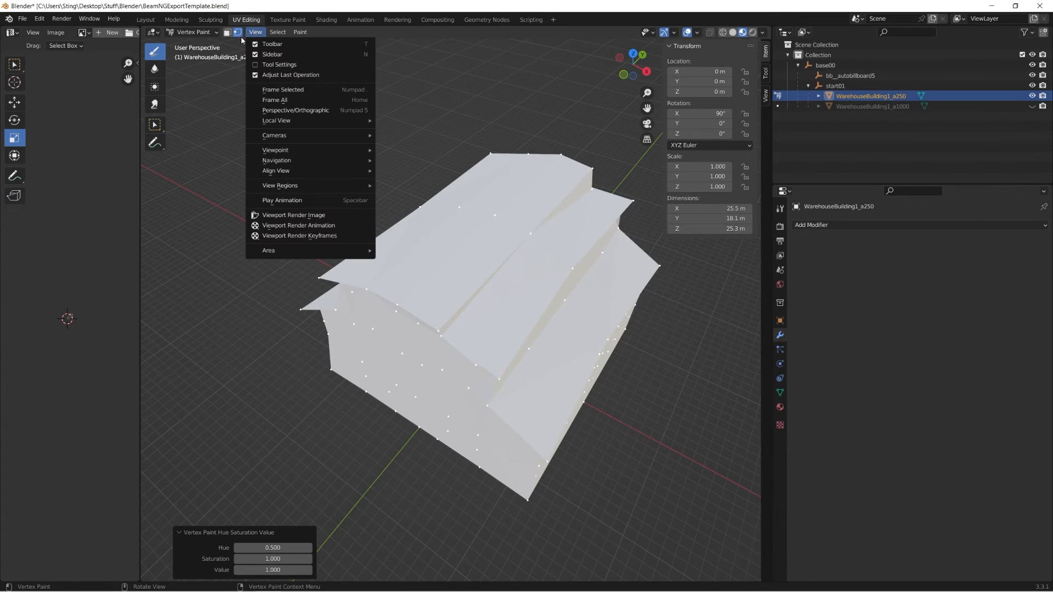
left_click(265, 33)
left_click(264, 33)
left_click(266, 66)
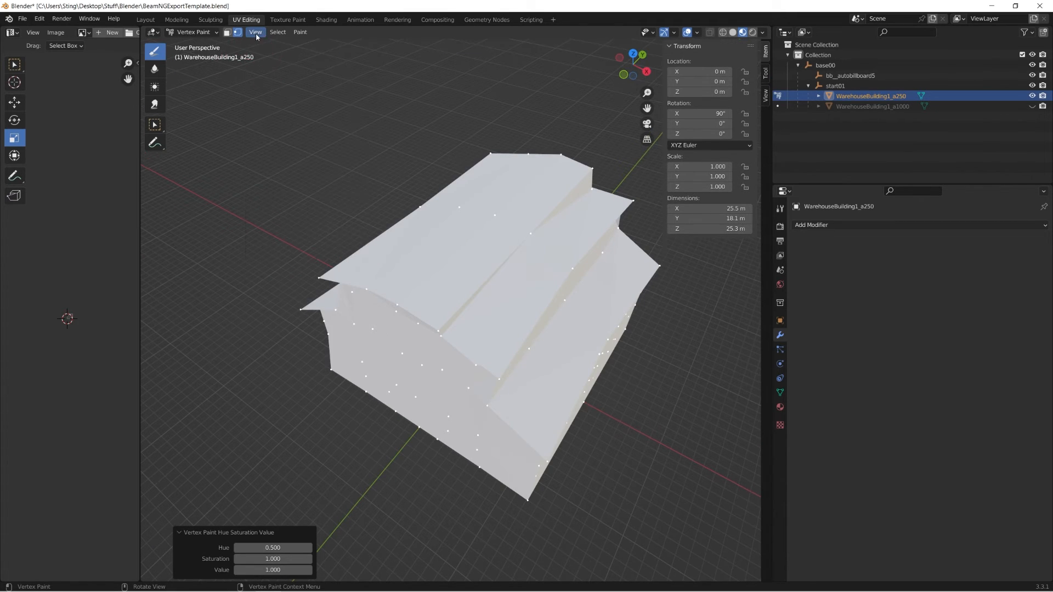
left_click(259, 34)
left_click(269, 65)
middle_click_drag(268, 69, 291, 87)
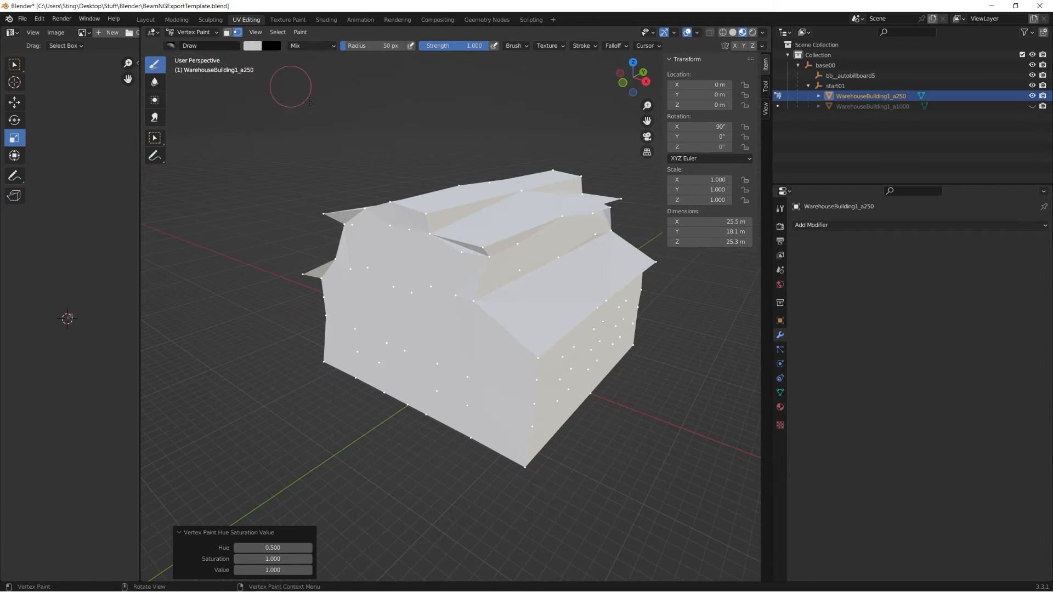
Set the vertex paint brush to brown with hue 0.055, saturation 0.301 and value 0.471.
left_click(252, 47)
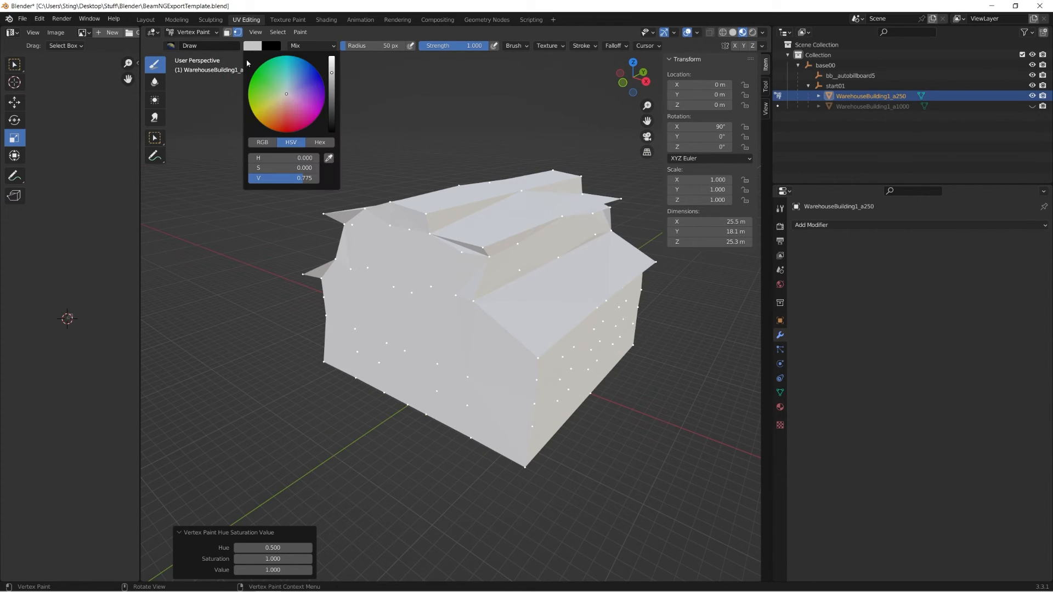
left_click(332, 89)
left_click_drag(288, 113, 282, 105)
left_click_drag(332, 90, 331, 94)
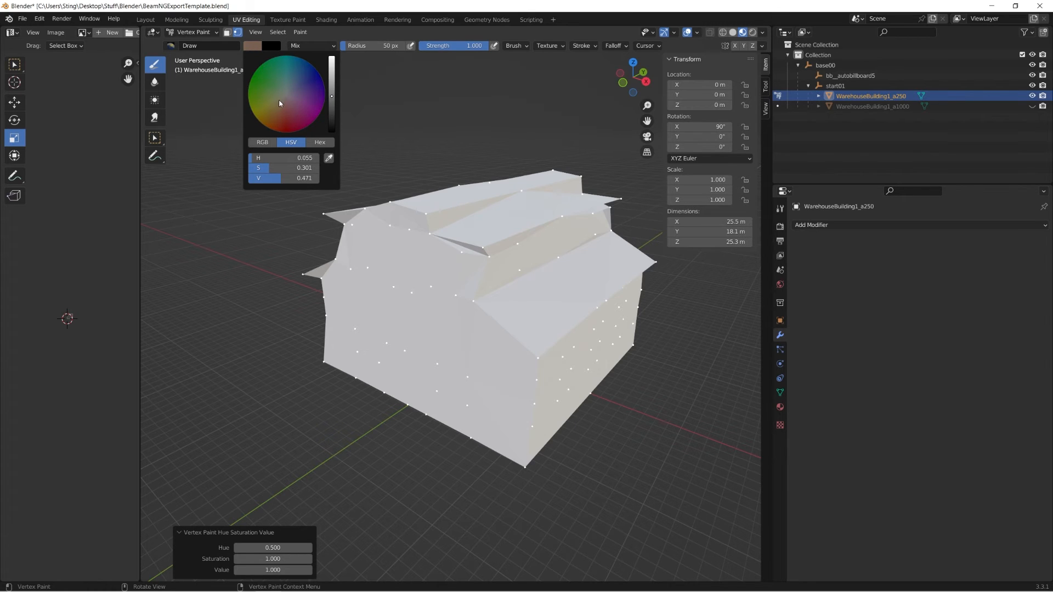
Fill all vertices of WarehouseBuilding1_a250 with the brown brush colour and display the mesh in solid shading.
middle_click_drag(541, 140, 570, 147)
middle_click_drag(580, 147, 535, 140)
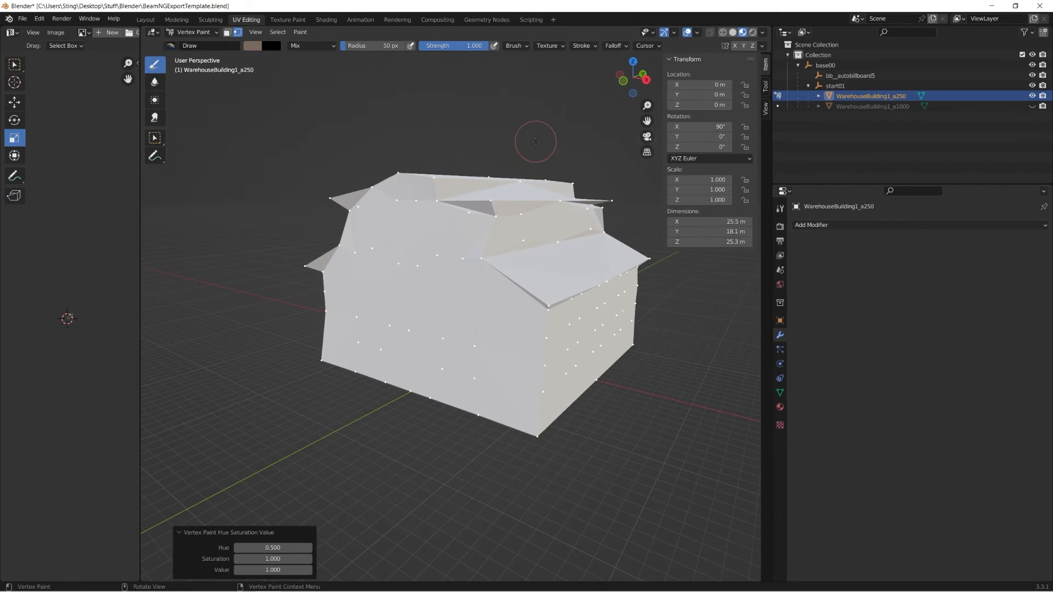
left_click(504, 245)
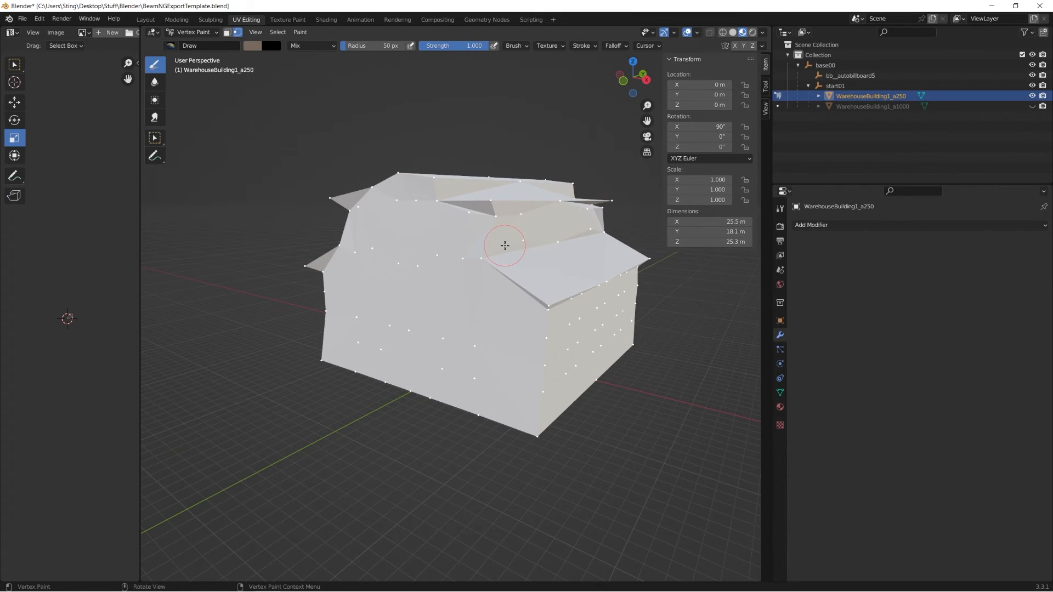
left_click(732, 33)
mouse_move(499, 193)
middle_mouse_down()
mouse_move(488, 213)
mouse_move(523, 201)
mouse_move(477, 202)
mouse_move(523, 233)
middle_mouse_up()
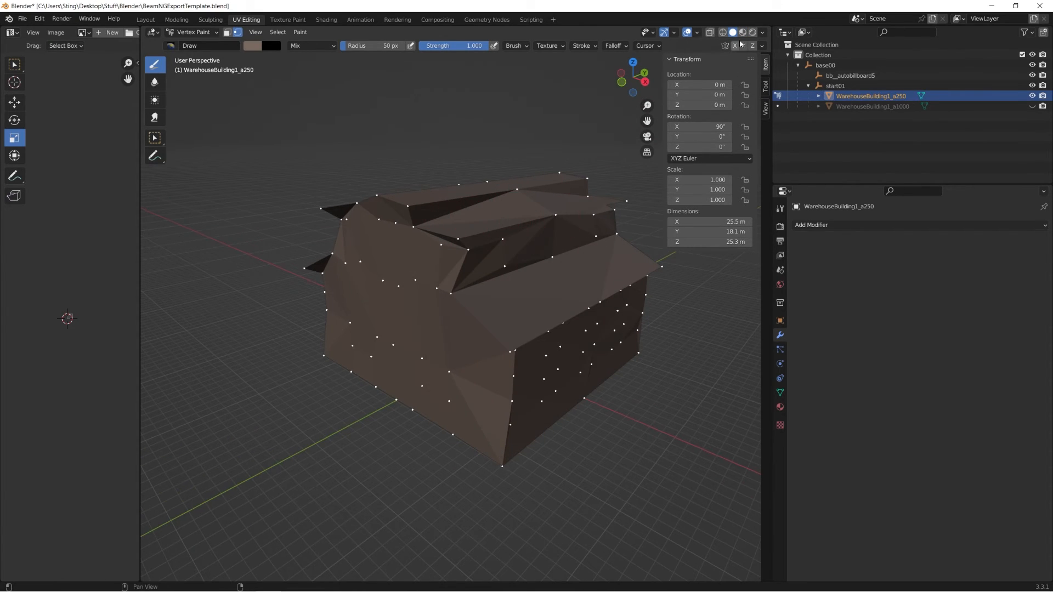
key("ctrl+z")
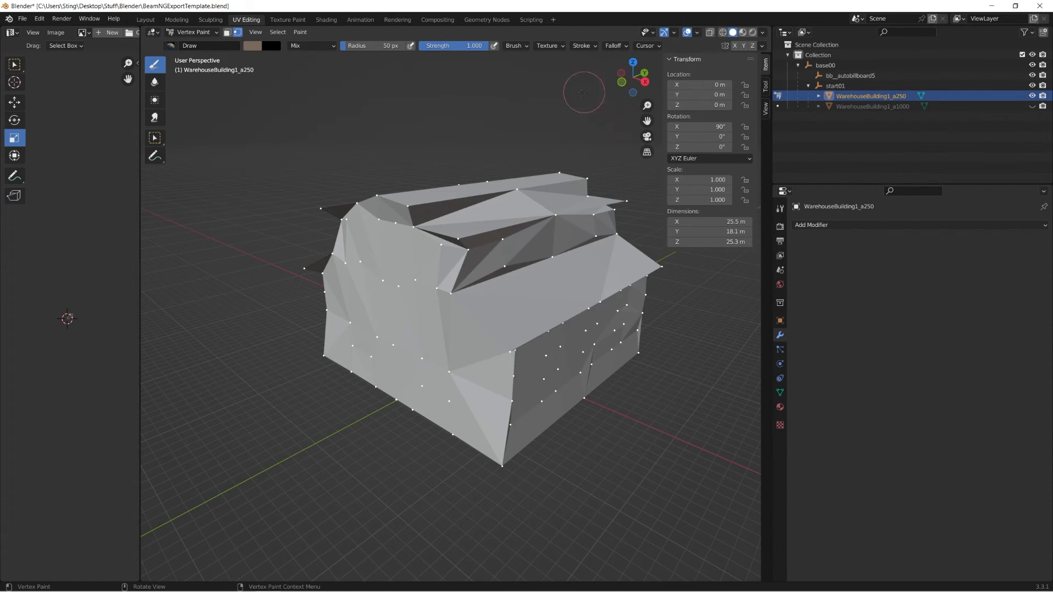
key("ctrl+shift+z")
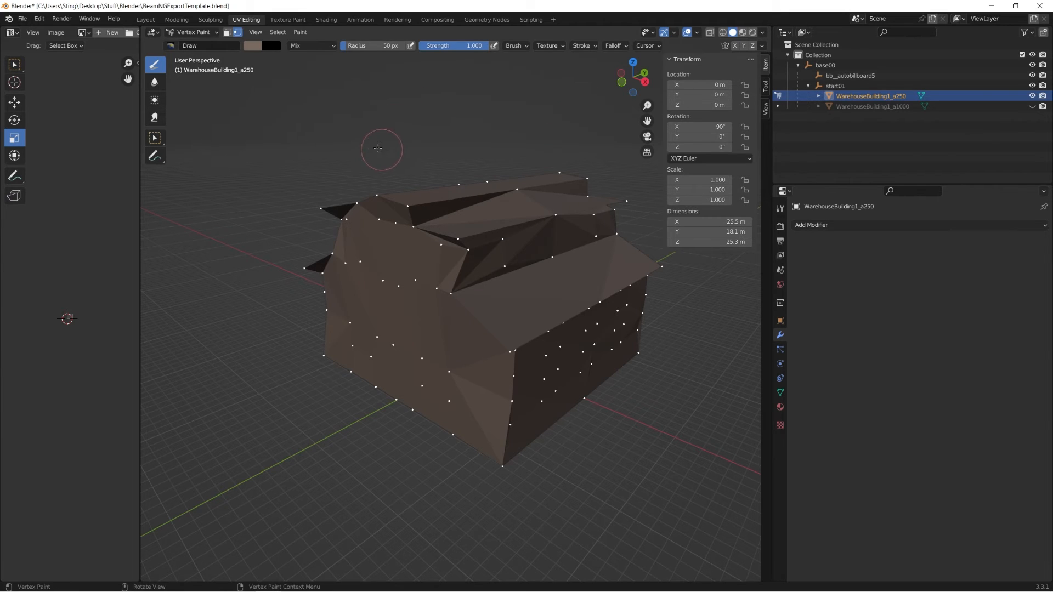
Toggle vertex selection masking off and back on for the a250 mesh.
middle_click_drag(251, 60, 237, 34)
left_click(237, 33)
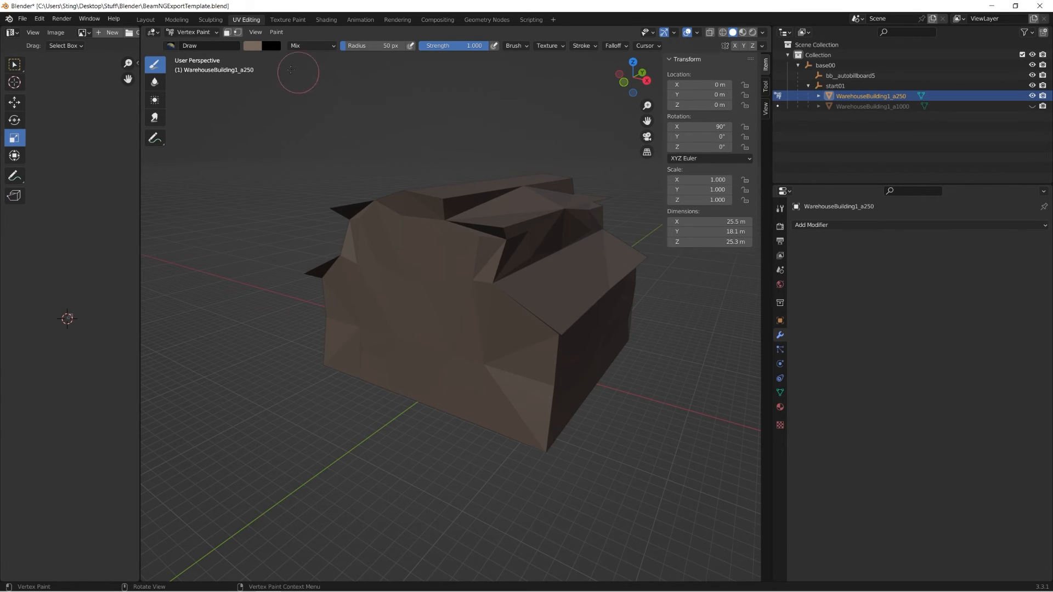
left_click(237, 33)
left_click(238, 33)
left_click(237, 33)
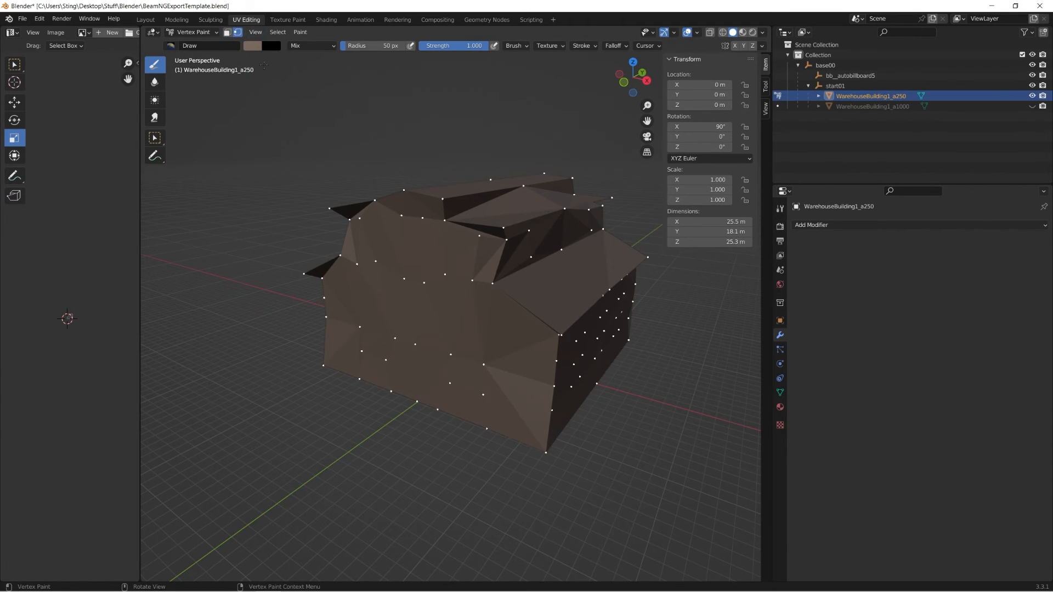
Deselect and reselect the whole mesh in Edit Mode, comparing each selection with the paint mask in Vertex Paint mode.
mouse_move(263, 93)
middle_mouse_down()
mouse_move(294, 159)
mouse_move(278, 153)
mouse_move(317, 142)
middle_mouse_up()
key("Tab")
key("alt+a")
key("Tab")
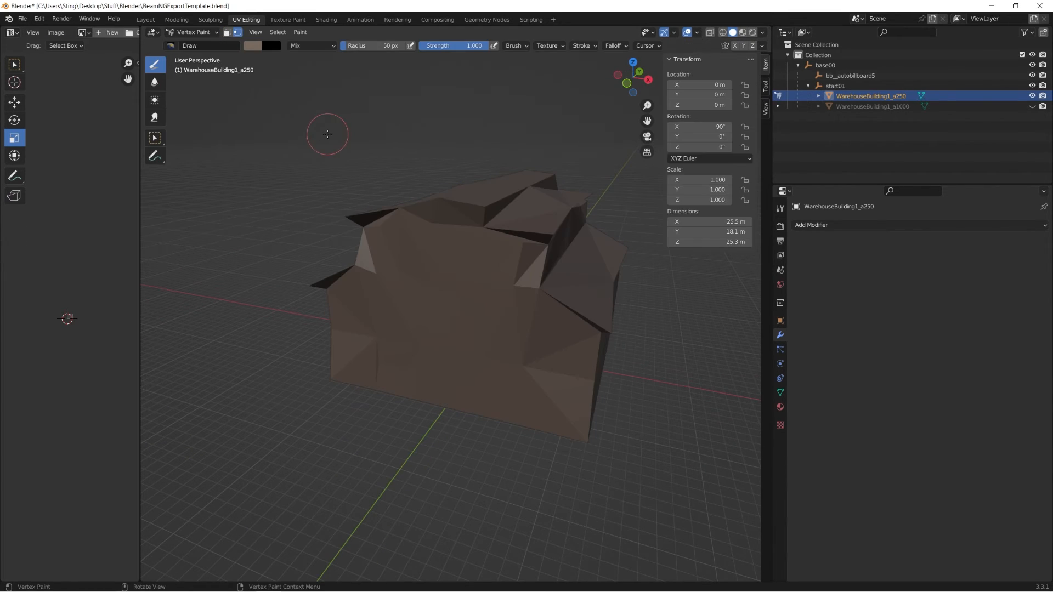
key("Tab")
key("Tab")
key("Tab")
key("a")
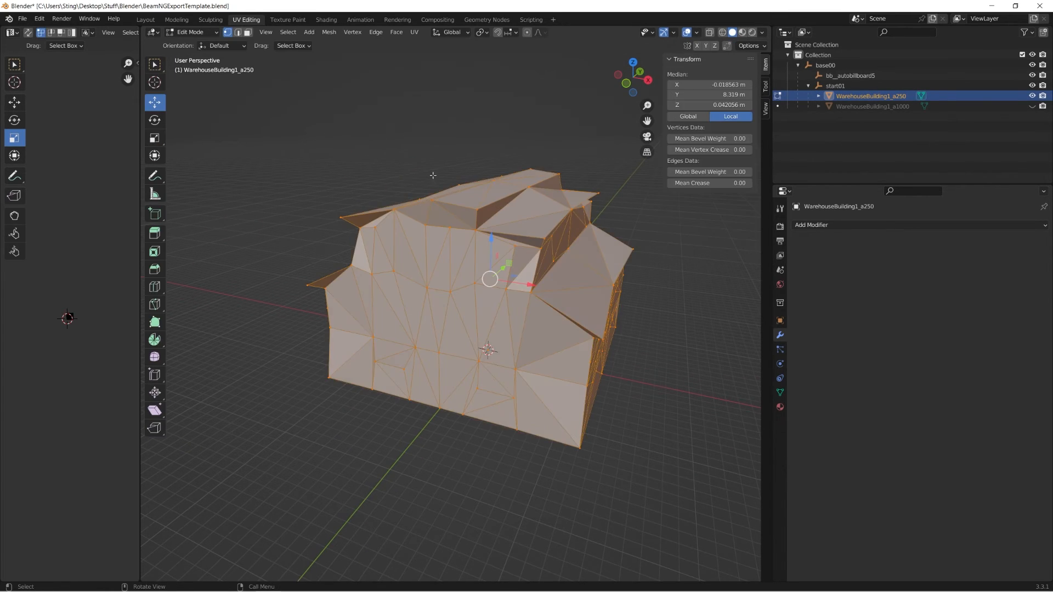
key("Tab")
key("Tab")
middle_click_drag(305, 150, 311, 131)
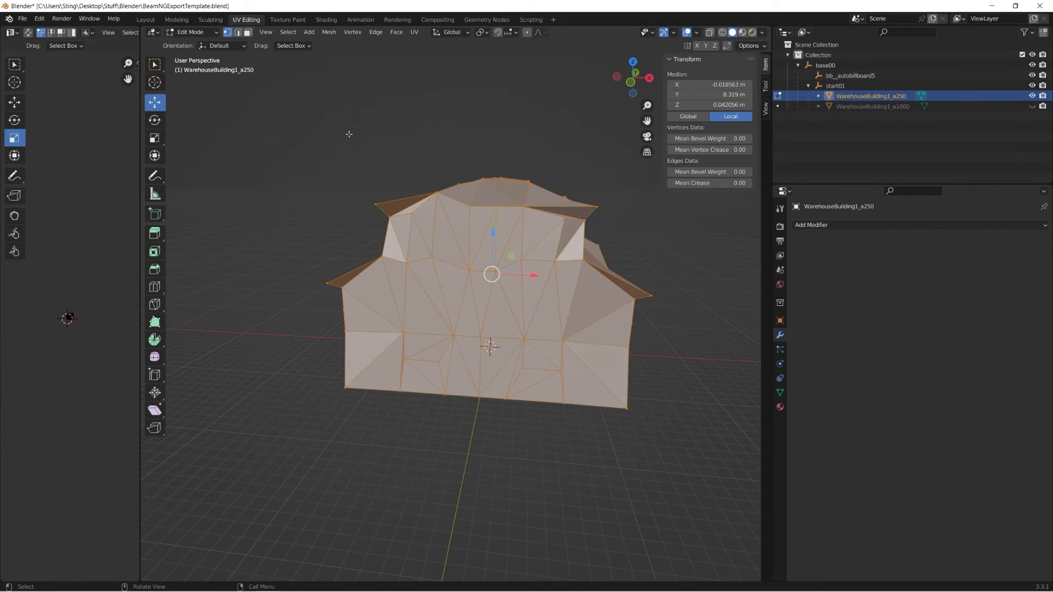
Box-select only the upper gable vertices at one end of the a250 mesh and return to Vertex Paint mode.
key("alt+a")
middle_click_drag(220, 95, 224, 94)
left_click(155, 67)
middle_click_drag(278, 120, 284, 112)
left_click_drag(251, 79, 676, 241)
middle_click_drag(656, 228, 597, 248)
key("Tab")
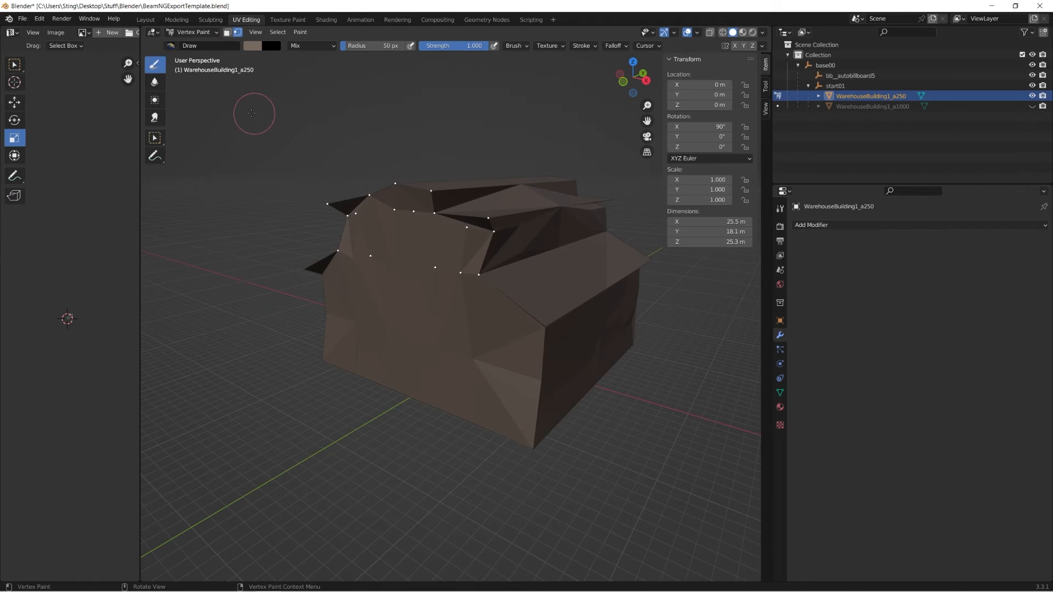
Set the brush to dark blue (hue 0.636, saturation 1.000, value 0.471) and paint the selected gable vertices.
mouse_move(339, 118)
middle_mouse_down()
mouse_move(304, 150)
mouse_move(303, 201)
middle_mouse_up()
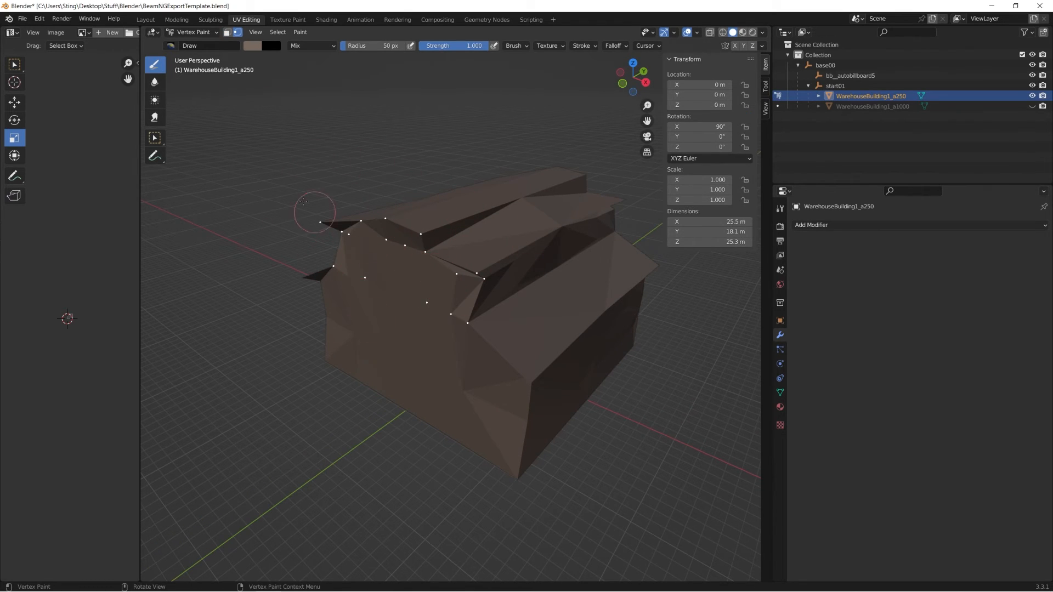
left_click(251, 46)
left_click(313, 65)
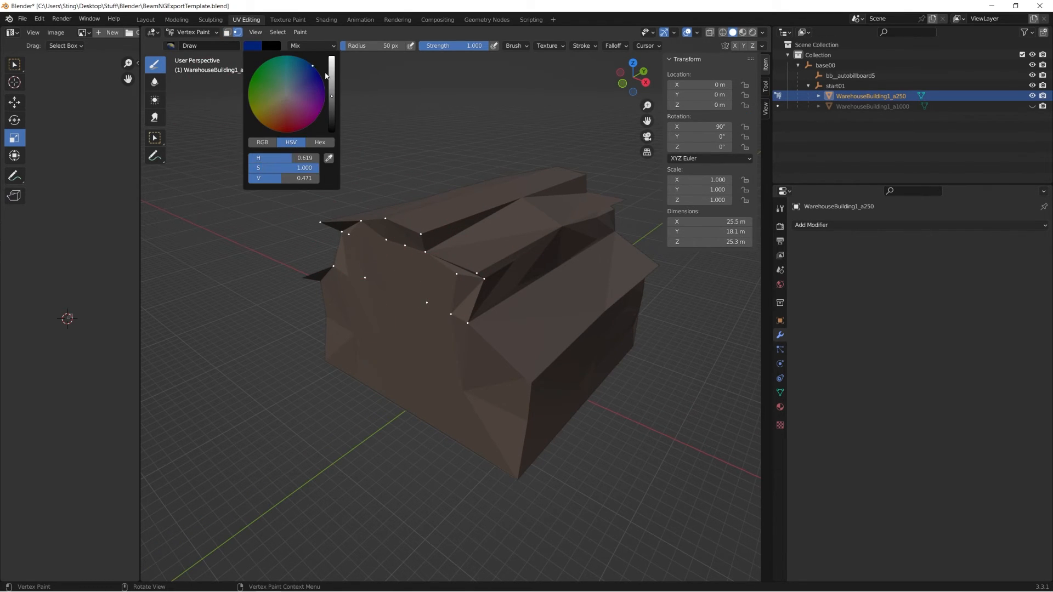
mouse_move(373, 211)
left_mouse_down()
mouse_move(326, 253)
mouse_move(463, 285)
left_mouse_up()
middle_click_drag(493, 296, 537, 298)
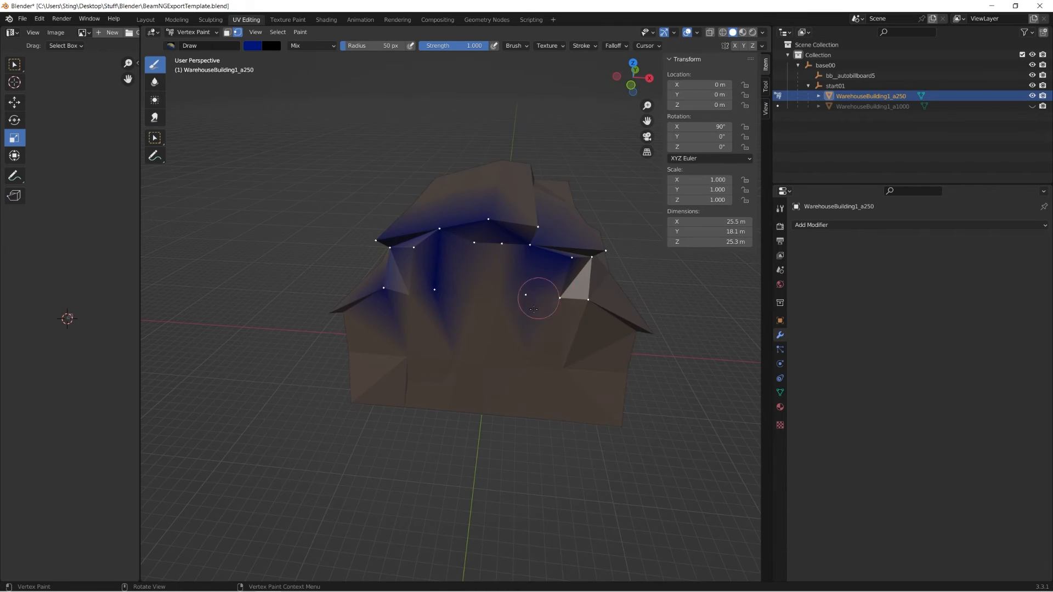
mouse_move(537, 298)
left_mouse_down()
mouse_move(617, 251)
mouse_move(539, 247)
left_mouse_up()
middle_click_drag(539, 247, 507, 256)
mouse_move(508, 267)
left_mouse_down()
mouse_move(472, 284)
mouse_move(388, 266)
left_mouse_up()
middle_click_drag(317, 288, 359, 278)
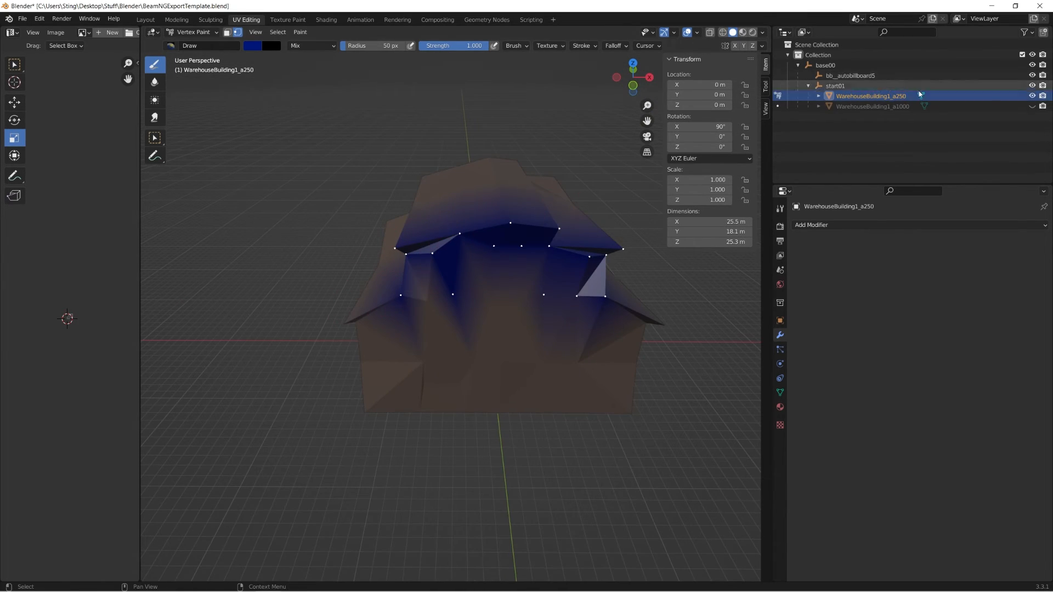
Show WarehouseBuilding1_a1000 instead of the a250 mesh in Material Preview shading and examine its roof and wall colours.
left_click(744, 32)
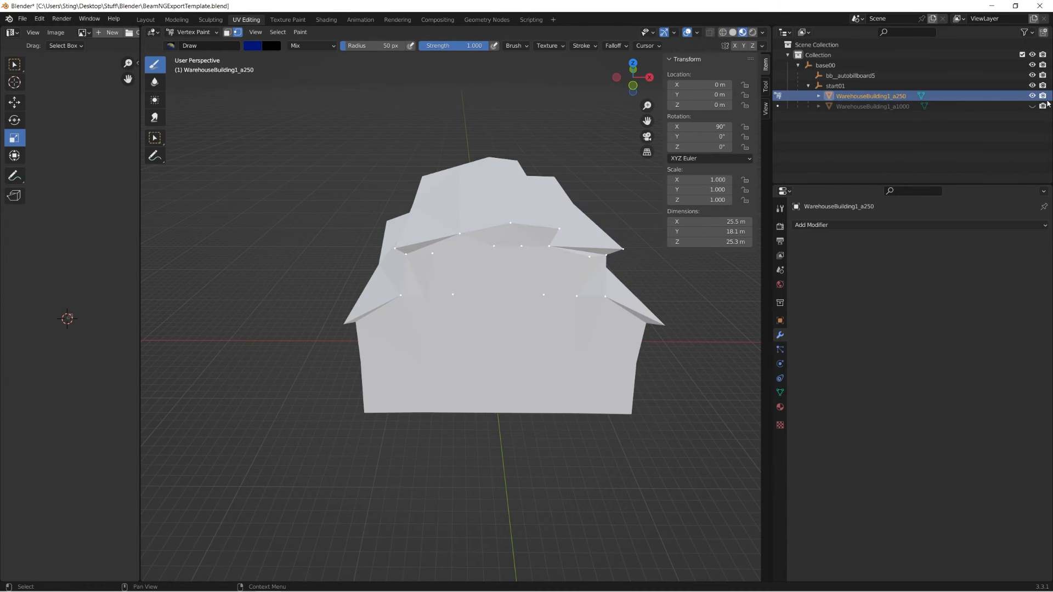
left_click(1031, 95)
left_click(1032, 106)
mouse_move(384, 214)
middle_mouse_down()
mouse_move(434, 215)
mouse_move(493, 187)
middle_mouse_up()
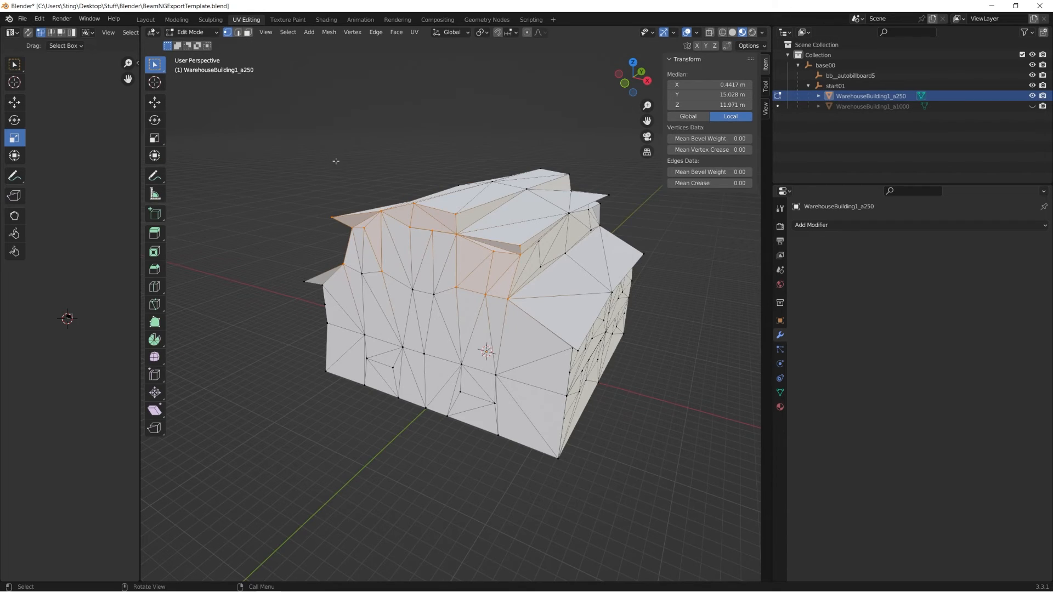
Clear the a250 mesh's selection in Edit Mode and box-select its upward-facing faces from the top view in face selection mode.
middle_click_drag(334, 159, 415, 203)
left_click(409, 169)
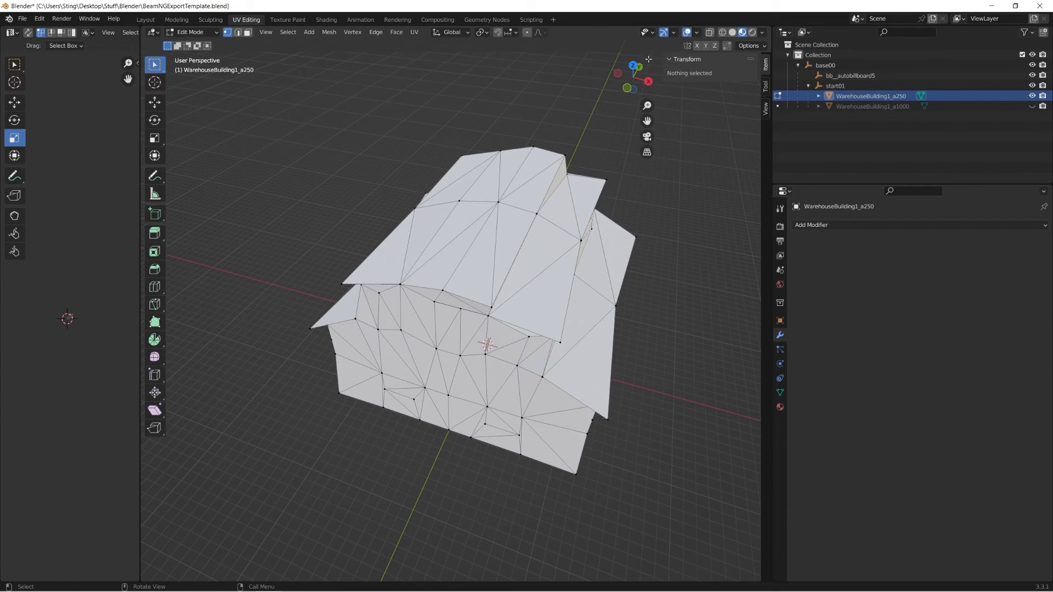
left_click(634, 65)
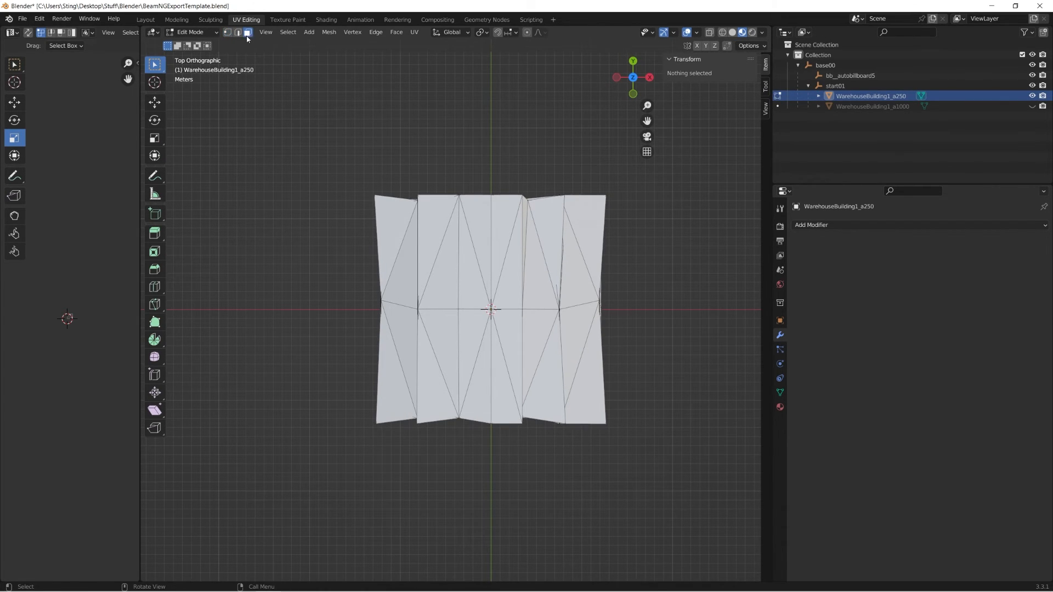
left_click_drag(229, 99, 646, 455)
middle_click_drag(647, 455, 620, 355)
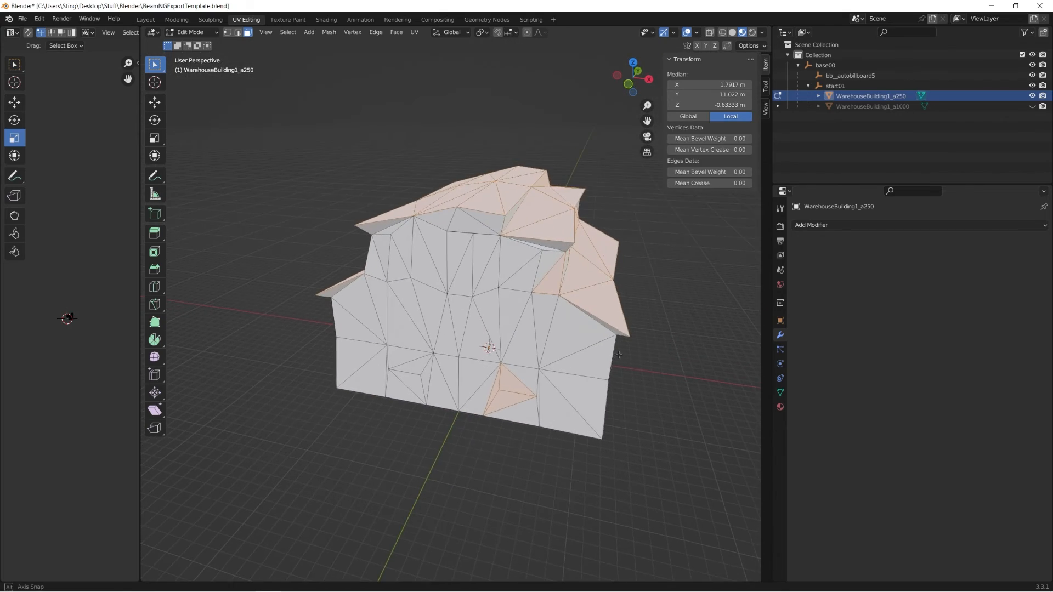
Deselect the stray lower wall faces around the building, keeping the roof faces selected.
left_click_drag(530, 369, 482, 425, "ctrl")
middle_click_drag(483, 425, 315, 411)
left_click_drag(274, 332, 378, 416, "ctrl")
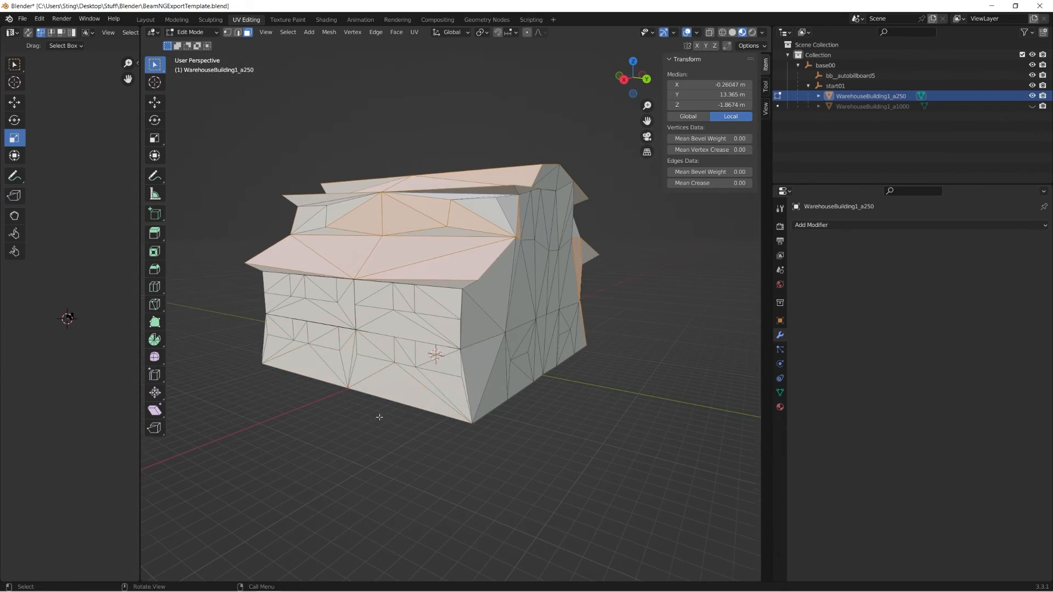
middle_click_drag(379, 416, 251, 421)
left_click_drag(386, 324, 435, 397, "ctrl")
middle_click_drag(436, 398, 260, 48)
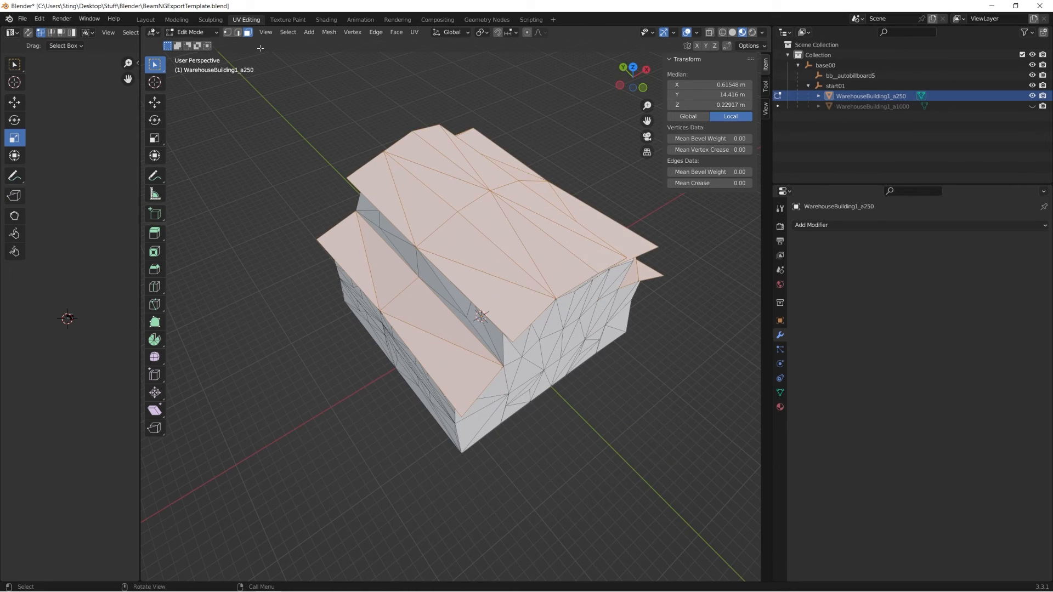
Return to Vertex Paint mode and set the brush to neutral grey with saturation 0.000 and value 0.390.
left_click(205, 36)
left_click(197, 80)
left_click(251, 46)
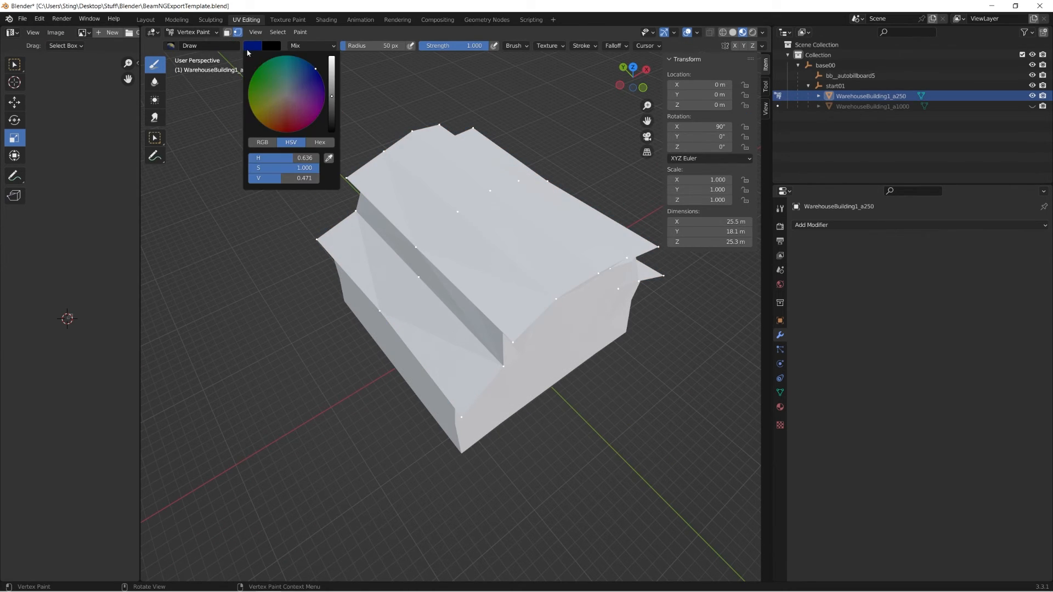
left_click_drag(332, 84, 331, 102)
key("BackSpace")
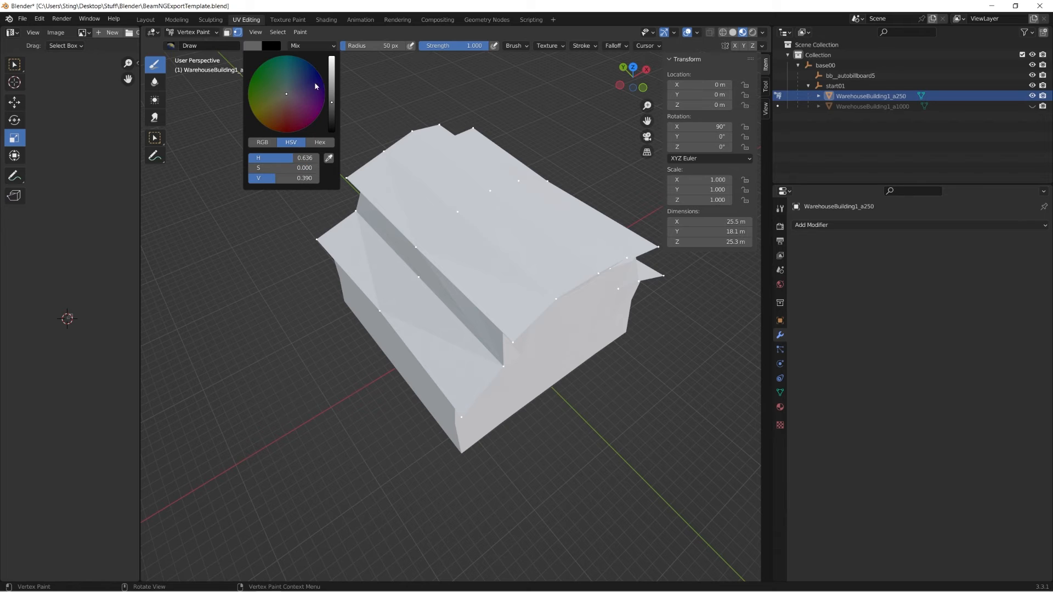
Fill the selected roof vertices with the grey brush colour and display the mesh in solid shading.
middle_click_drag(380, 112, 421, 131)
key("z")
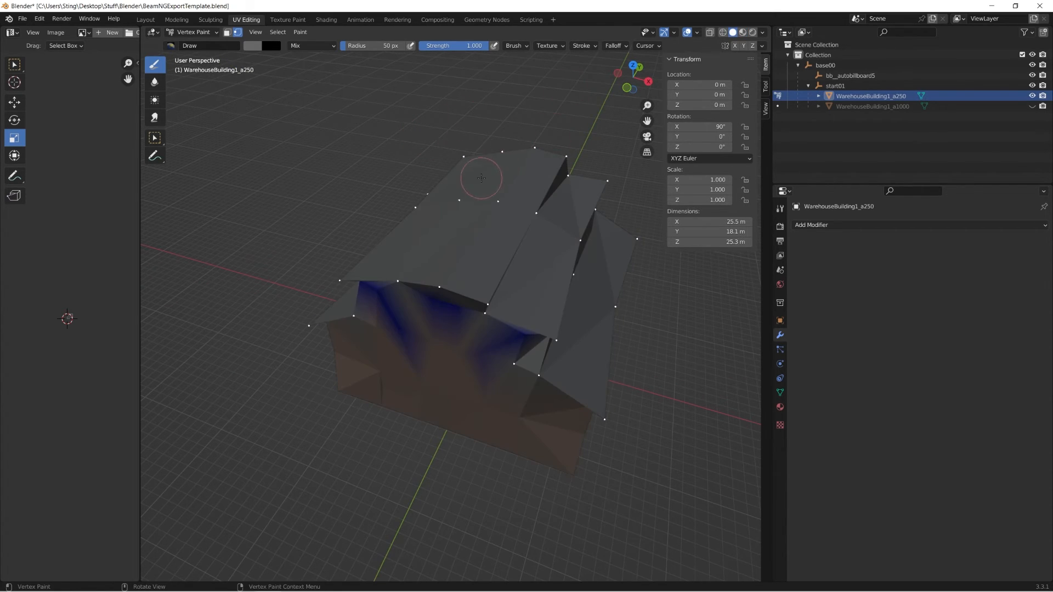
mouse_move(437, 169)
middle_mouse_down()
mouse_move(469, 177)
mouse_move(299, 180)
mouse_move(274, 148)
middle_mouse_up()
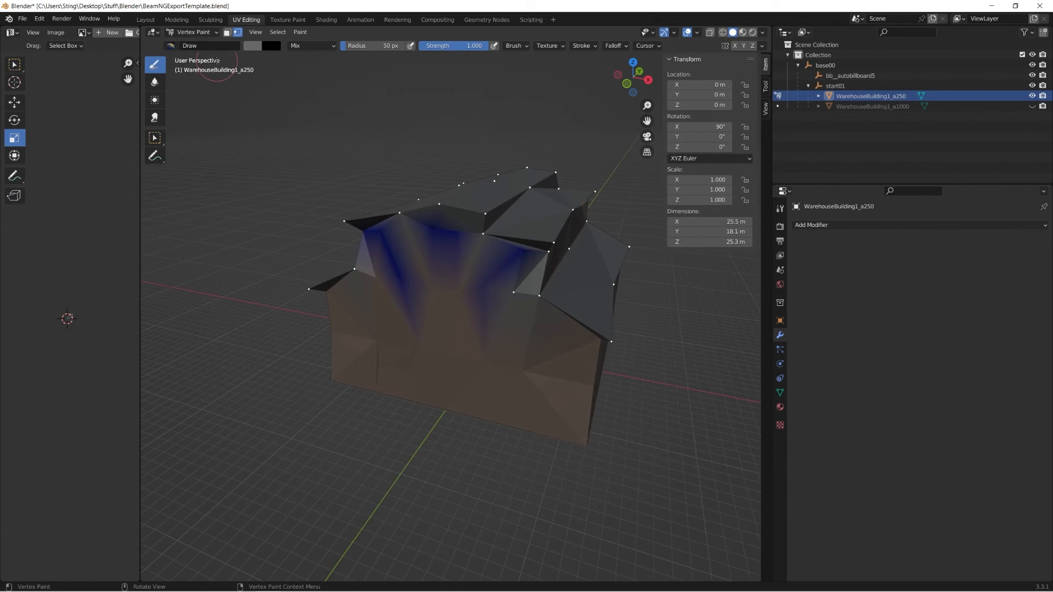
Set the brush to neutral grey with value 0.551 and fill the selected roof vertices of the a250 mesh.
middle_click_drag(217, 60, 222, 80)
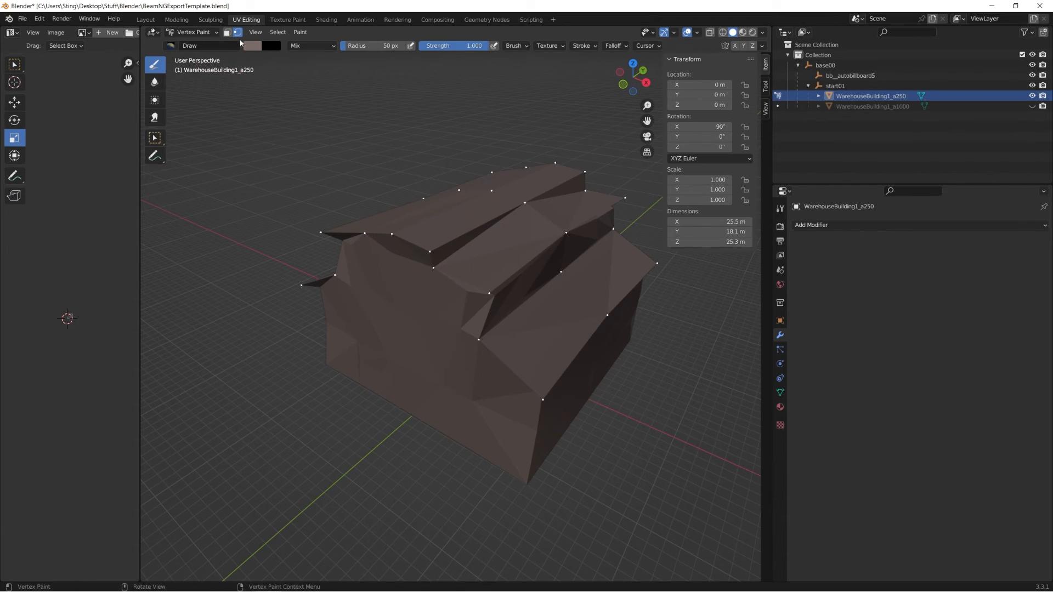
left_click(253, 46)
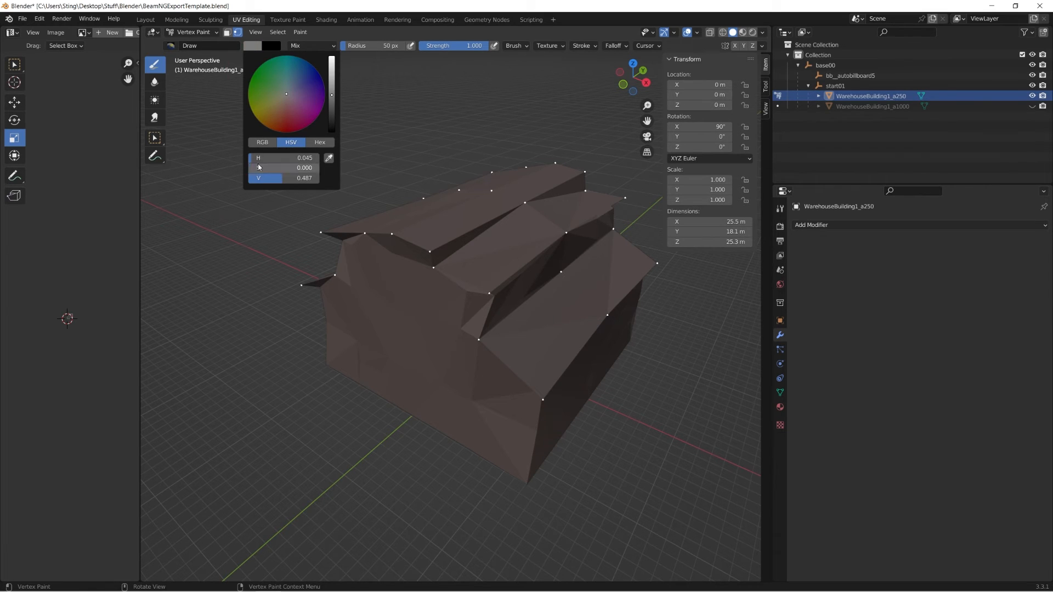
left_click_drag(261, 178, 291, 178)
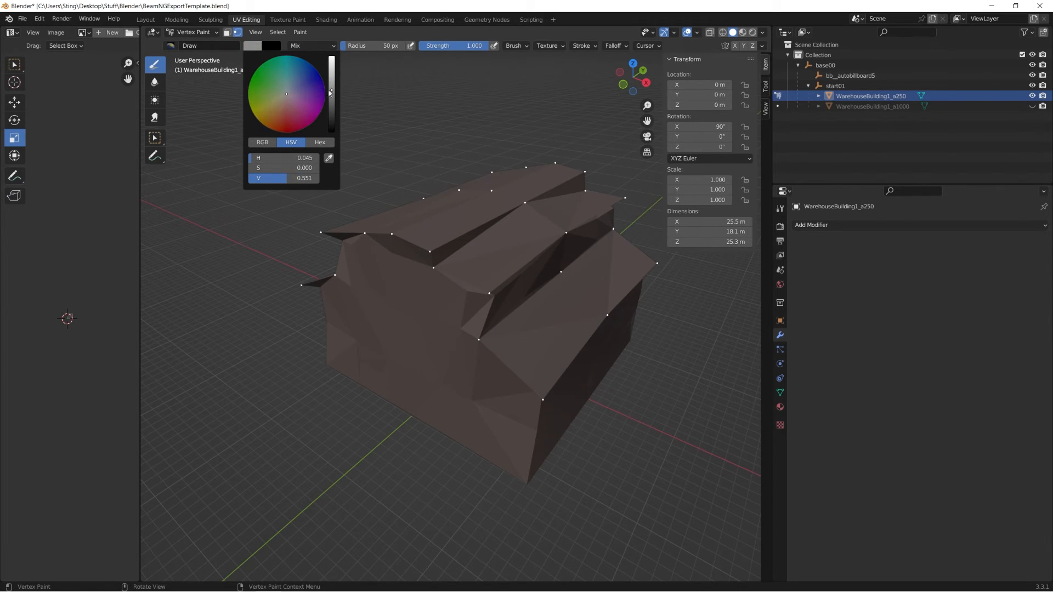
middle_click_drag(425, 115, 441, 140)
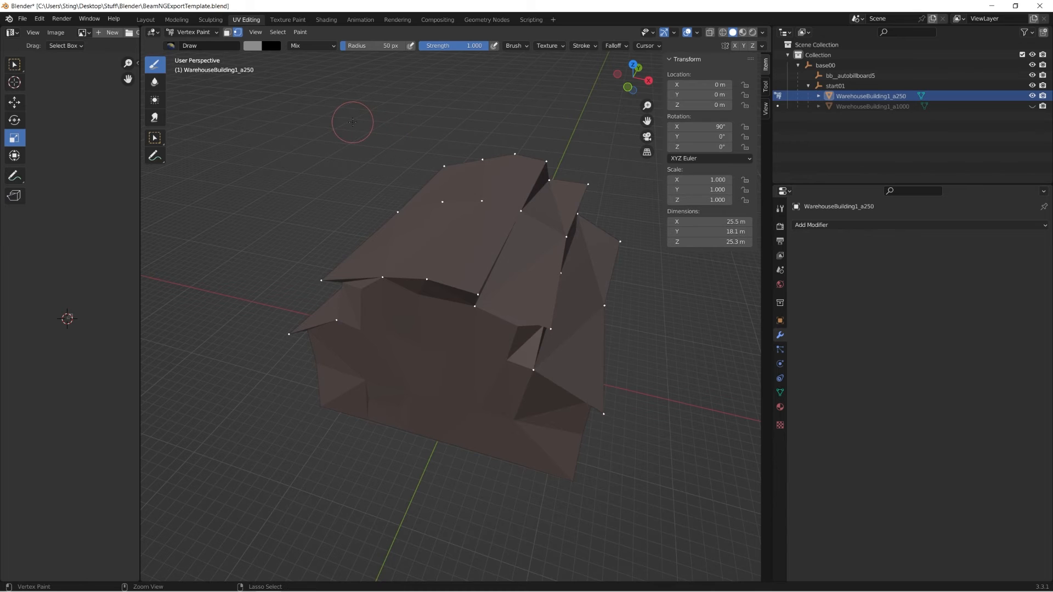
middle_click_drag(353, 118, 479, 169)
scroll(472, 171, "down", 8)
middle_click_drag(404, 179, 395, 258)
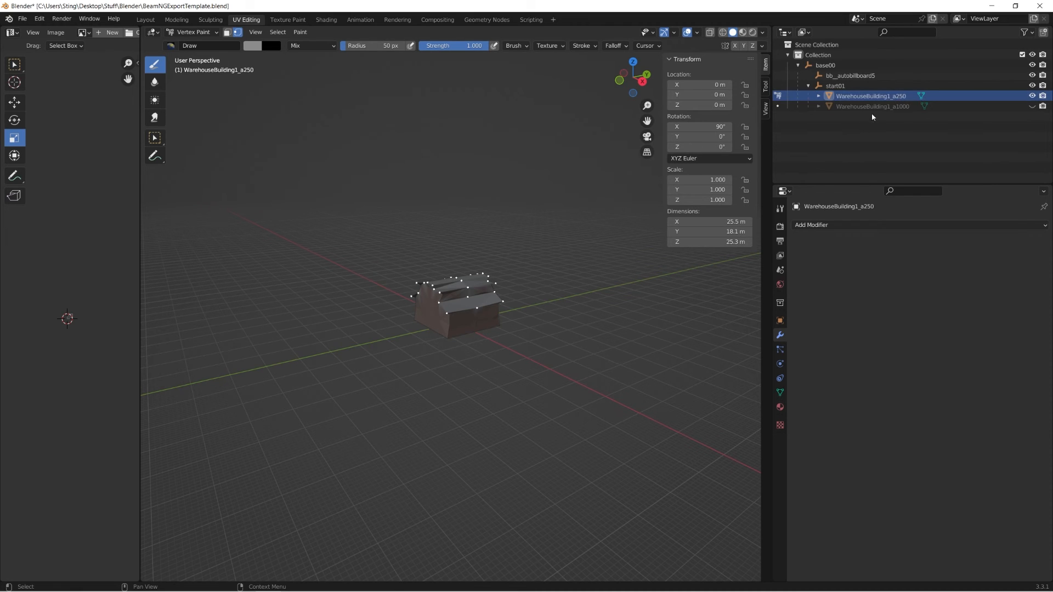
Return to Object Mode, unhide the WarehouseBuilding1_a1000 mesh and display the scene in Material Preview shading.
left_click(191, 32)
left_click(182, 45)
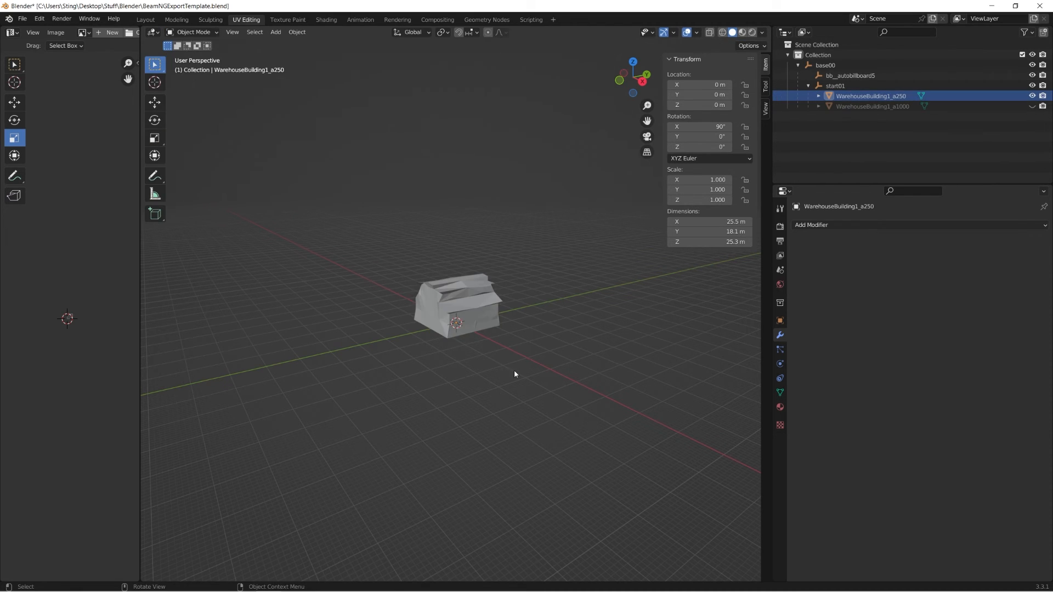
left_click(1032, 106)
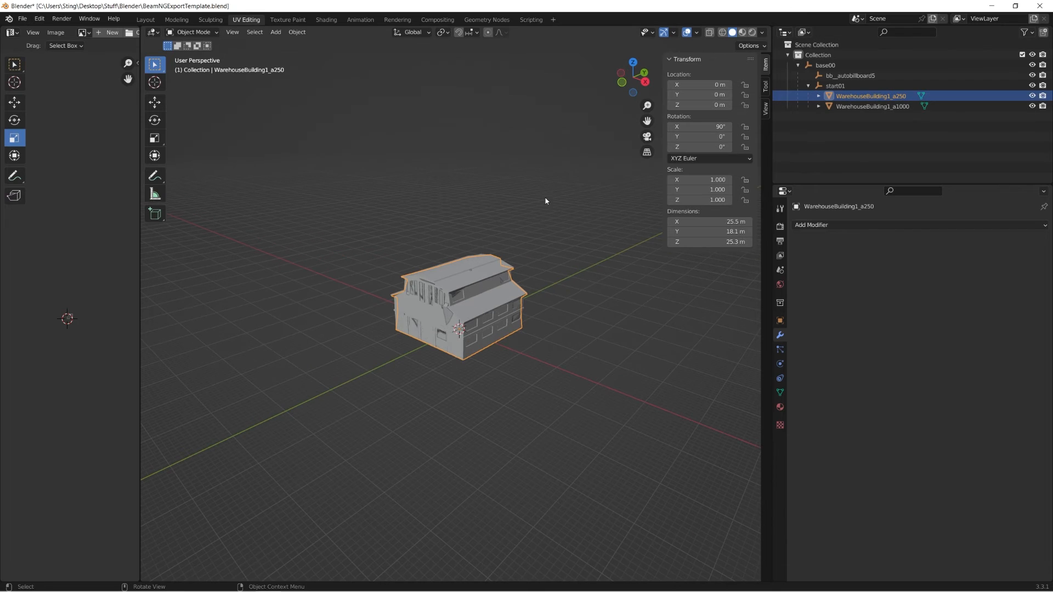
left_click(742, 32)
mouse_move(471, 288)
middle_mouse_down()
mouse_move(516, 286)
mouse_move(539, 301)
mouse_move(604, 249)
mouse_move(549, 233)
middle_mouse_up()
scroll(510, 299, "up", 7)
scroll(503, 312, "down", 5)
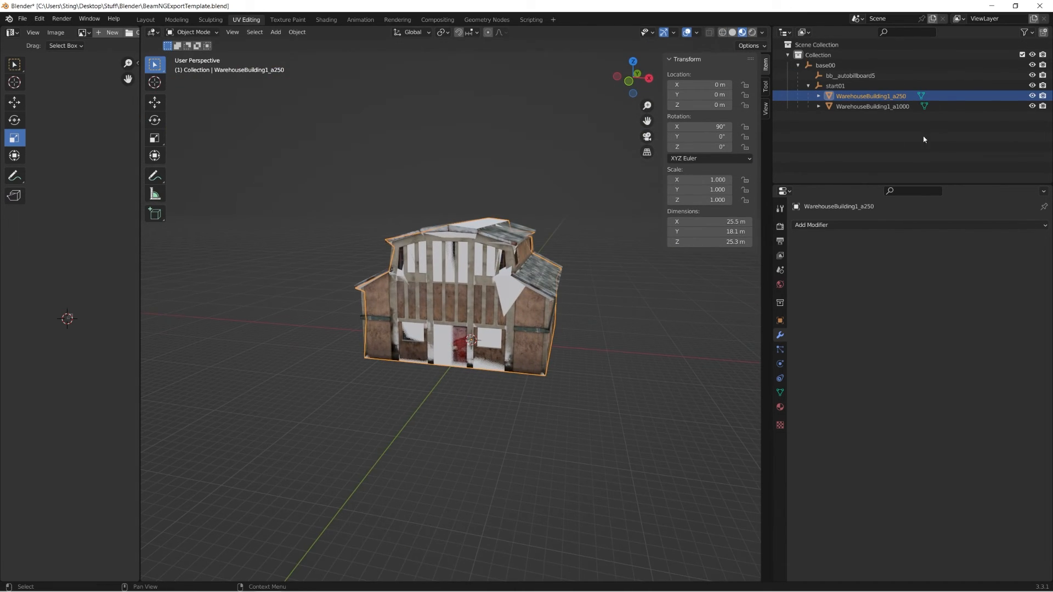
Compare the a250 and a1000 meshes by toggling their visibility, and examine the bb__autobillboard5 empty with both hidden and shown.
left_click(1032, 96)
left_click(1033, 106)
left_click(1032, 96)
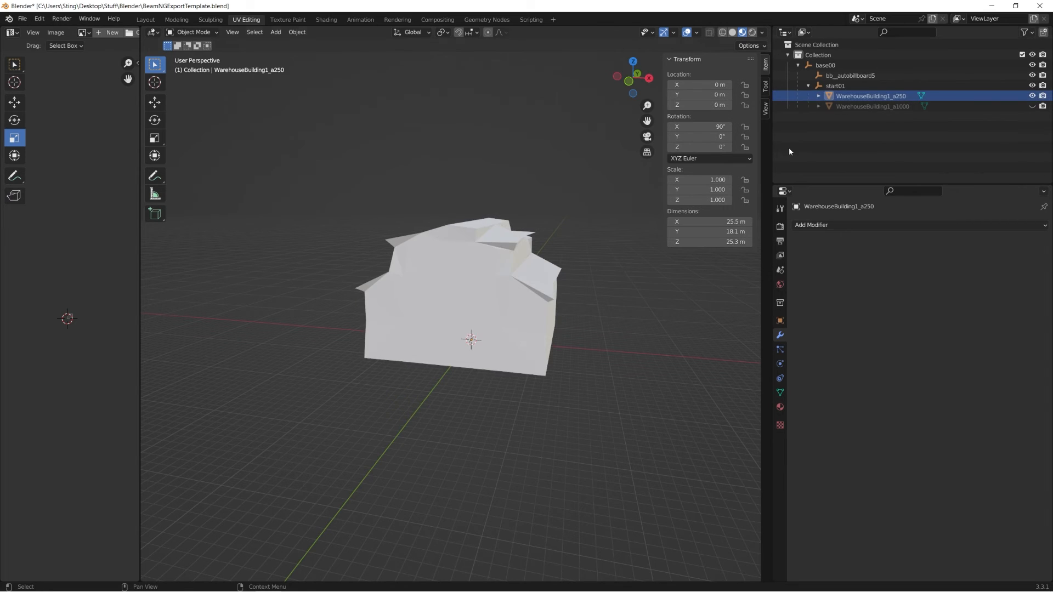
middle_click_drag(589, 225, 578, 243)
left_click(1032, 96)
left_click(846, 75)
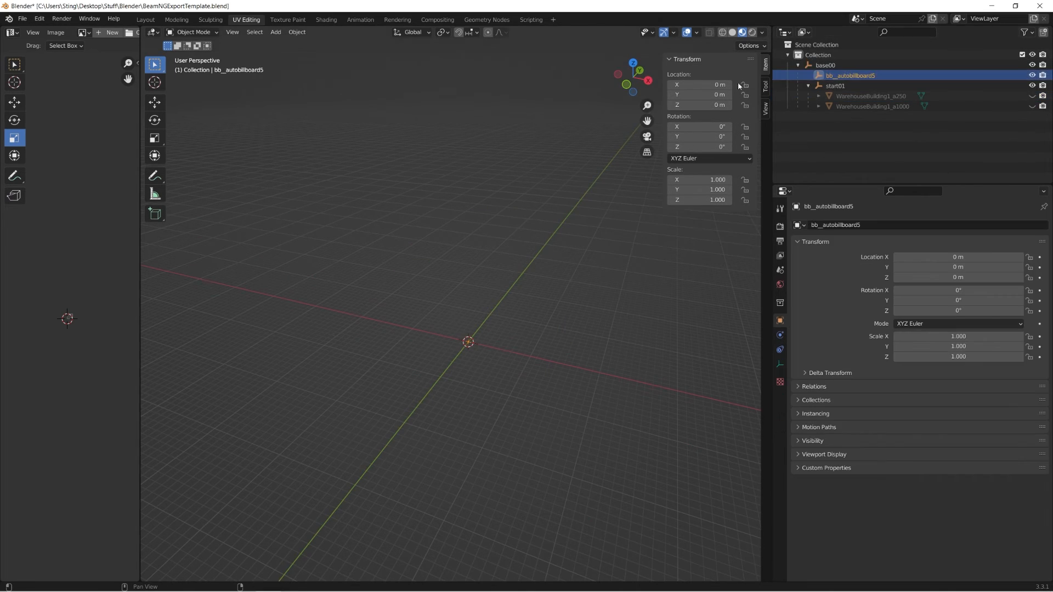
left_click(1032, 95)
left_click(1033, 106)
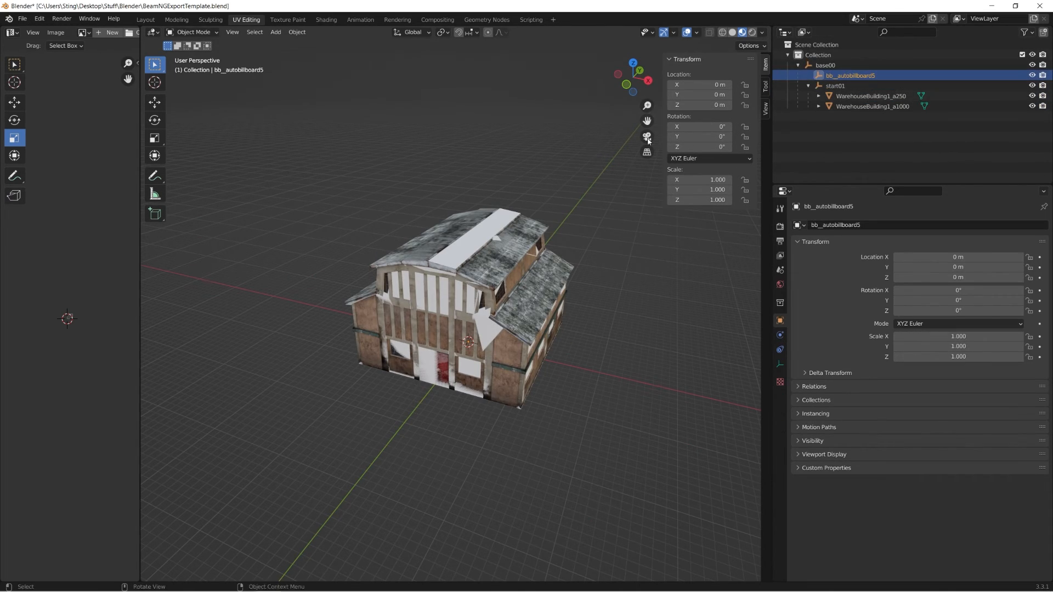
middle_click_drag(582, 155, 488, 165)
scroll(489, 165, "up", 1)
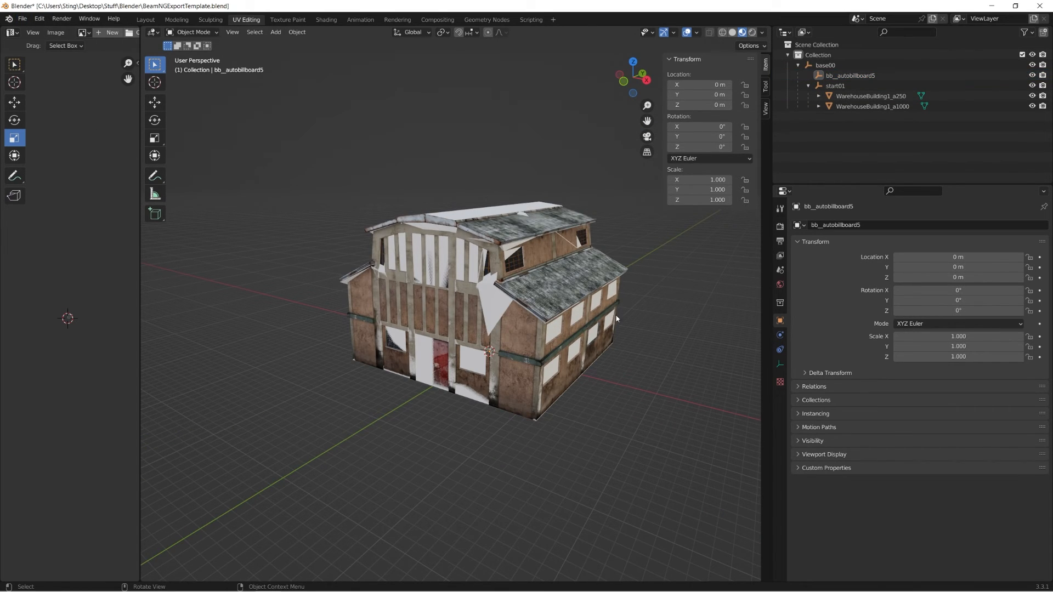
middle_click_drag(568, 345, 593, 368)
Select the WarehouseBuilding1_a1000 mesh and deselect it in the viewport, then open the Collada (.dae) export dialog.
left_click(891, 106)
middle_click_drag(485, 173, 428, 156)
left_click(416, 154)
middle_click_drag(416, 154, 438, 167)
left_click(23, 18)
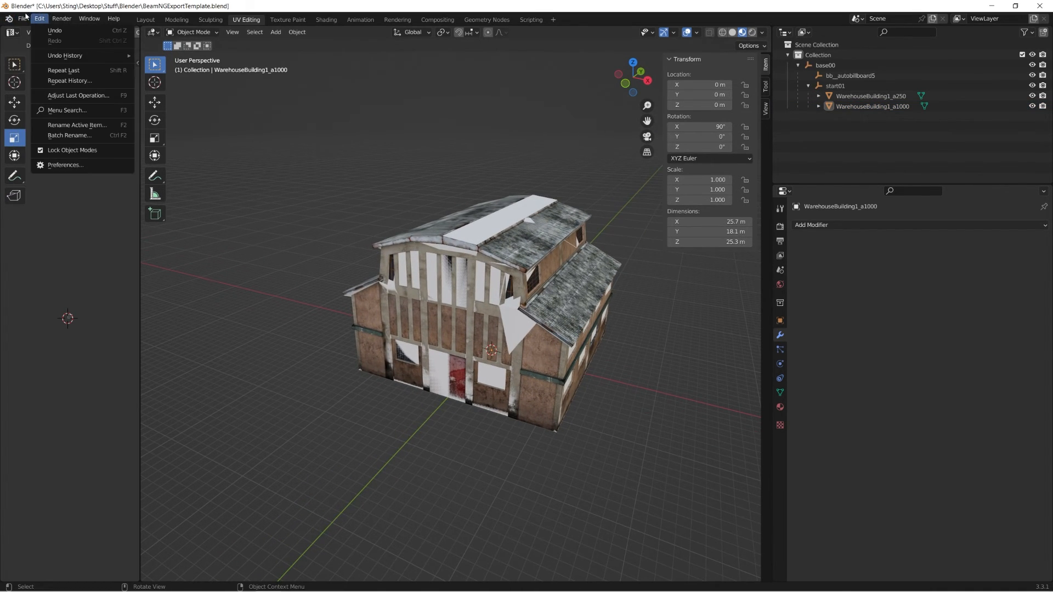
mouse_move(41, 167)
left_click(149, 171)
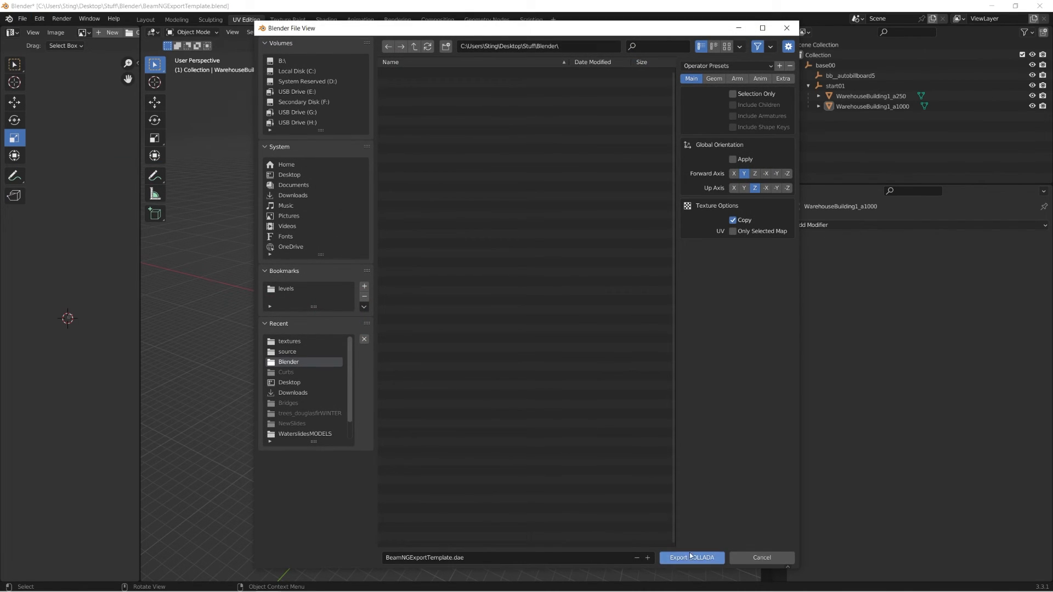
Set the export location to the bookmarked BeamNG.drive 0.26 levels folder.
left_click(476, 558)
left_click_drag(476, 559, 461, 558)
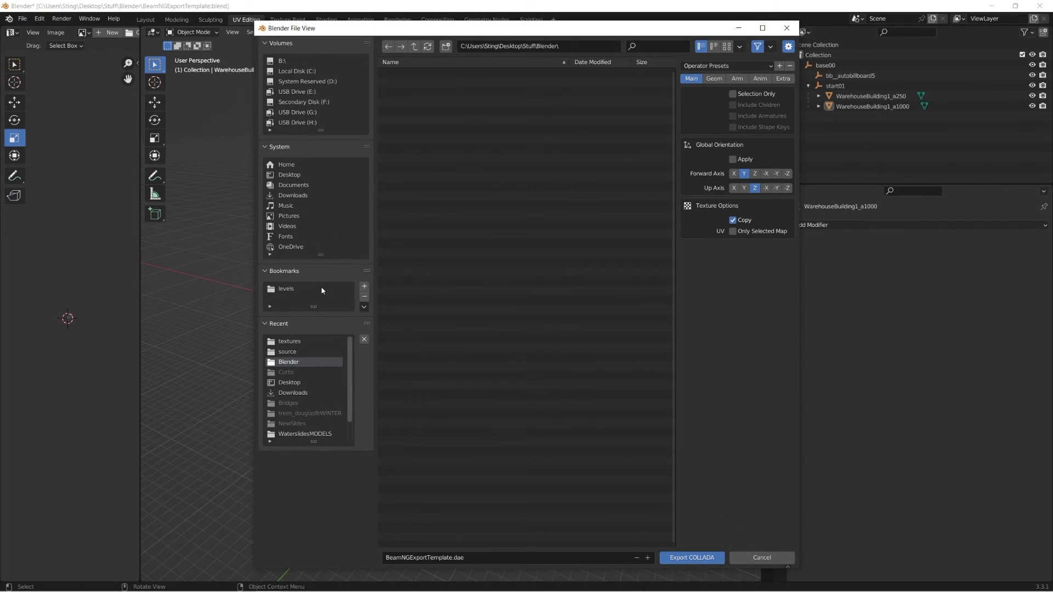
left_click(289, 290)
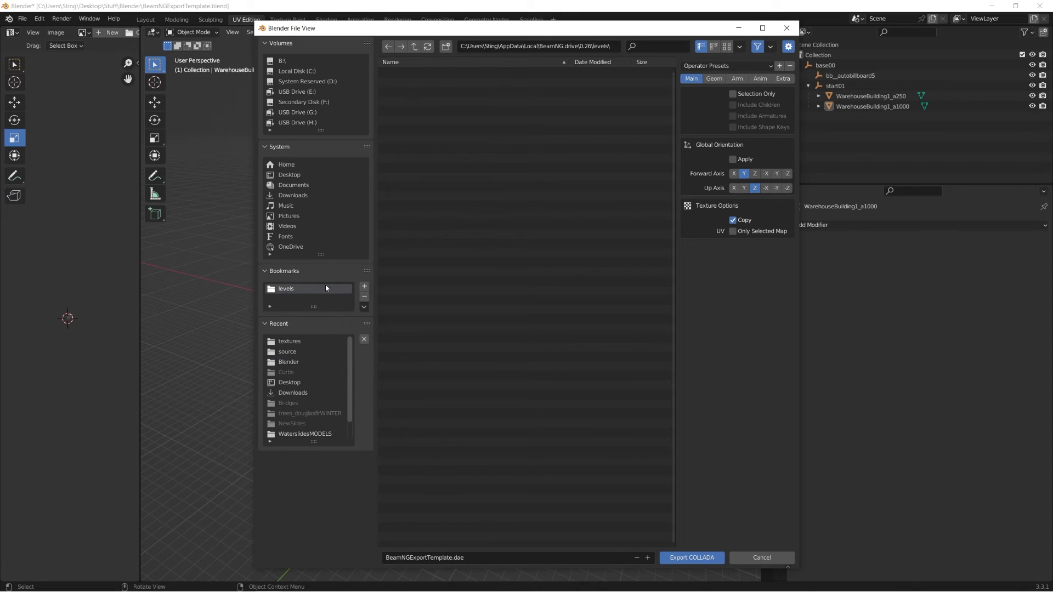
left_click(463, 47)
mouse_move(461, 46)
left_mouse_down()
mouse_move(600, 39)
mouse_move(464, 47)
mouse_move(537, 46)
mouse_move(478, 46)
left_mouse_up()
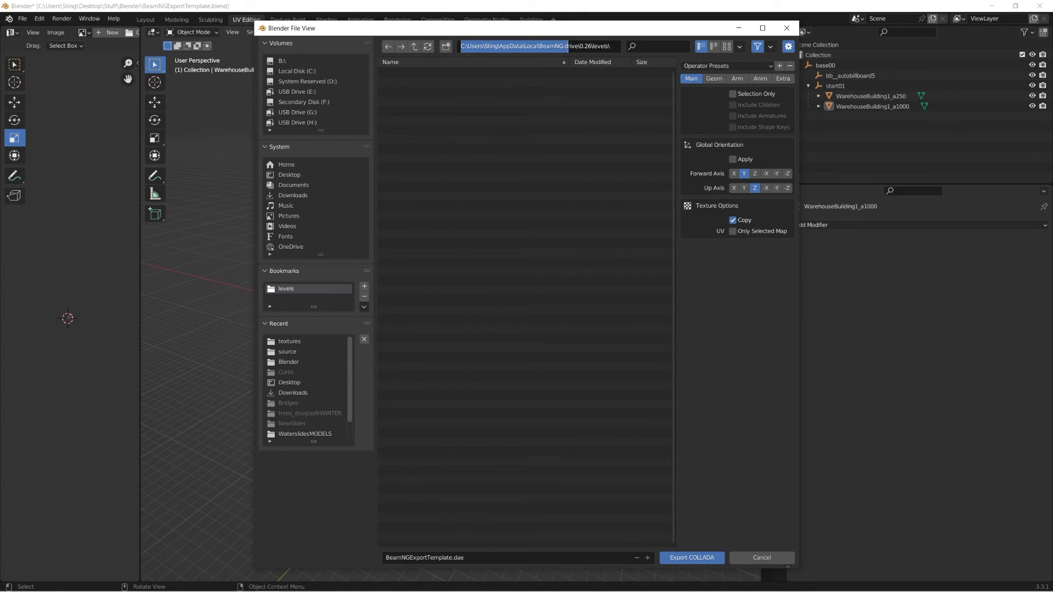
left_click(587, 46)
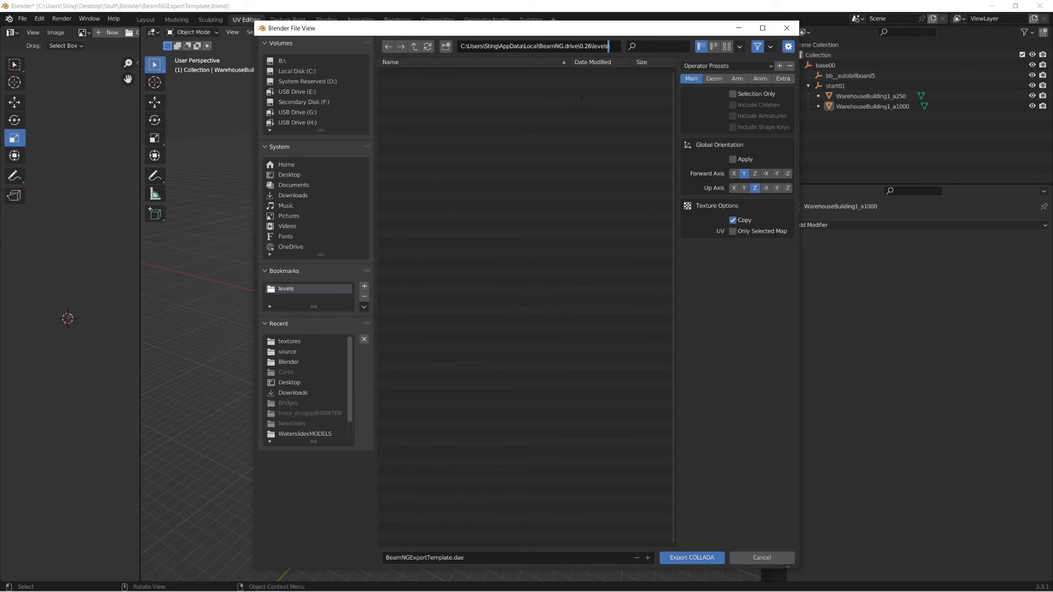
Create a LakeFaroe folder in levels, create an art folder inside it and open that folder.
left_click(446, 46)
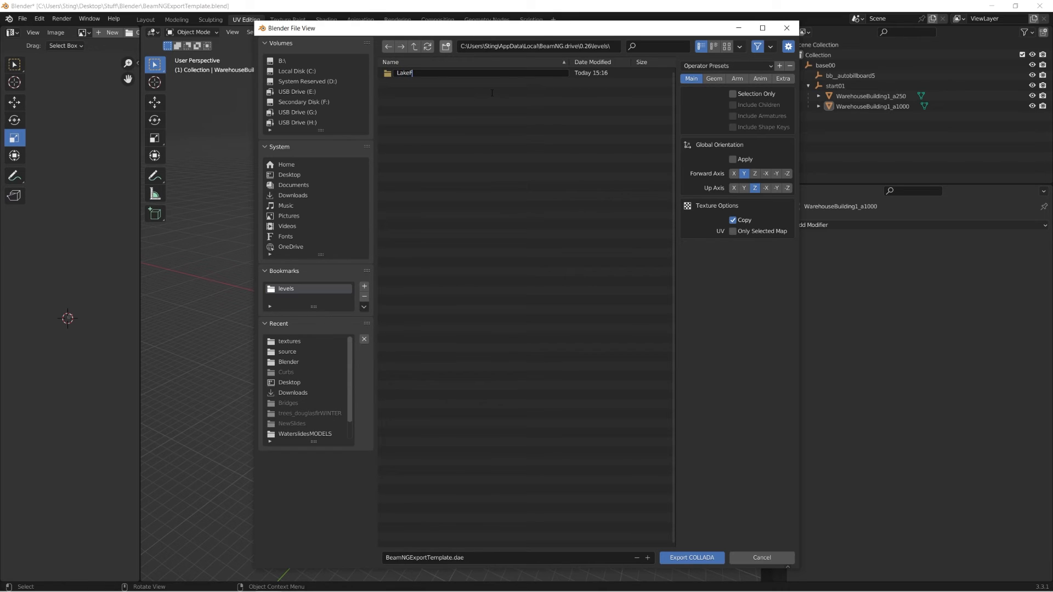
key("Return")
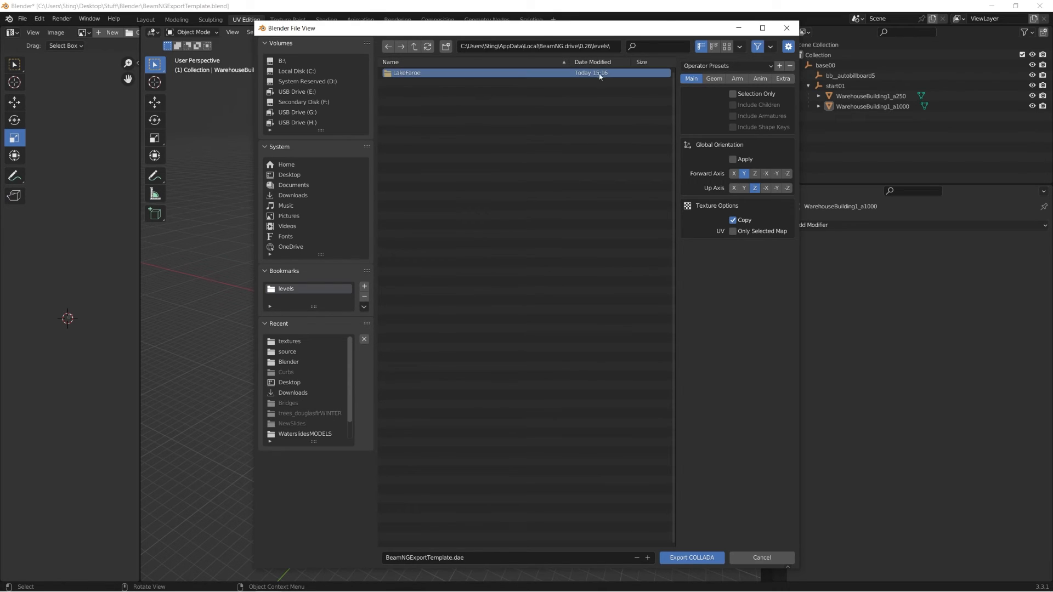
double_click(600, 74)
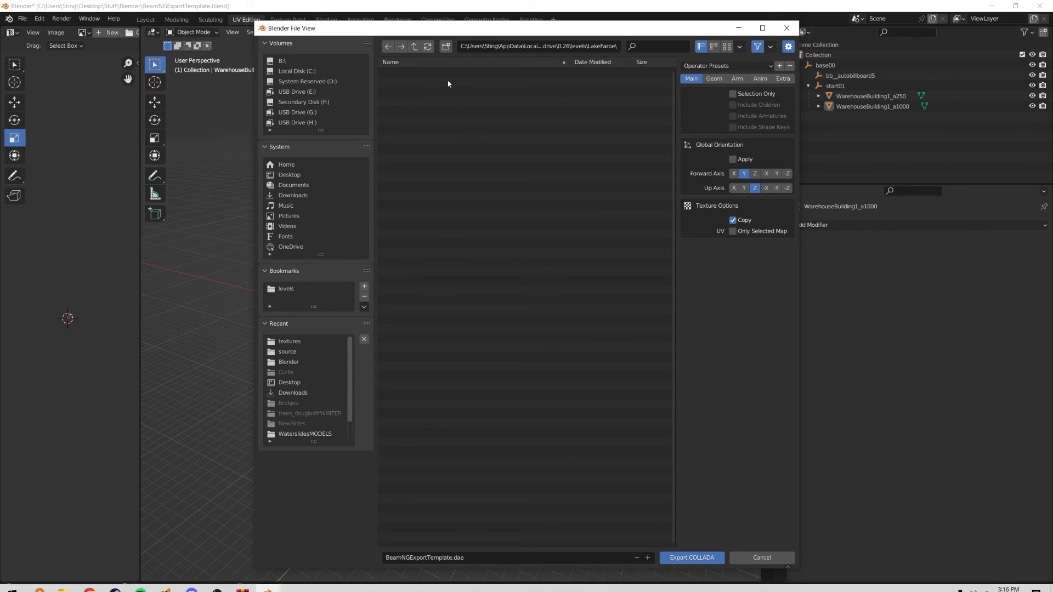
left_click(447, 47)
type("art")
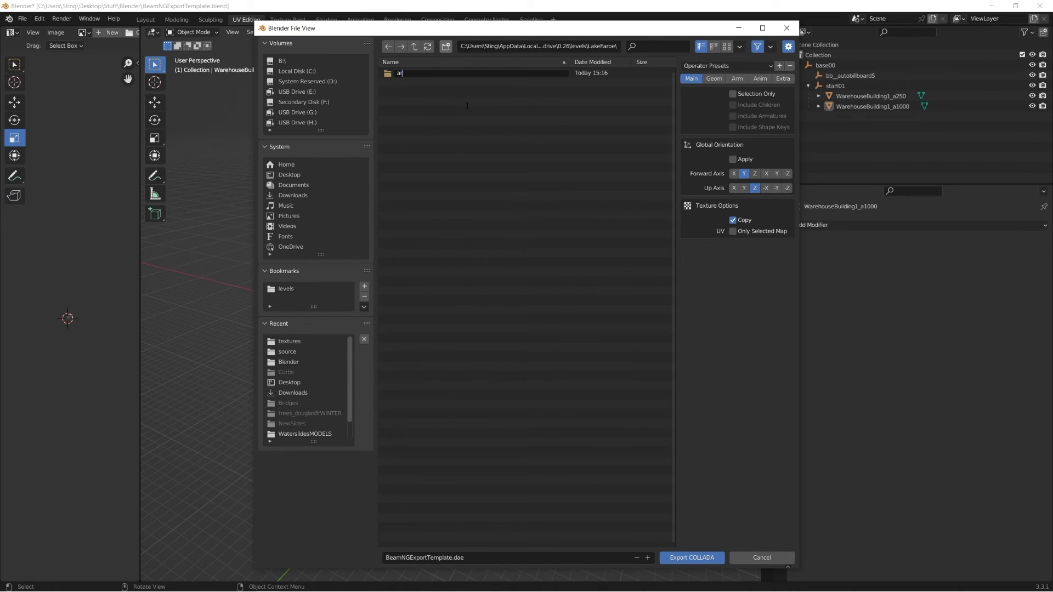
key("Return")
double_click(426, 70)
Create a CustomModels folder inside art and a WarehouseBuilding1 folder inside that, and open it as the export destination.
left_click(445, 46)
type("CustomModels")
key("Return")
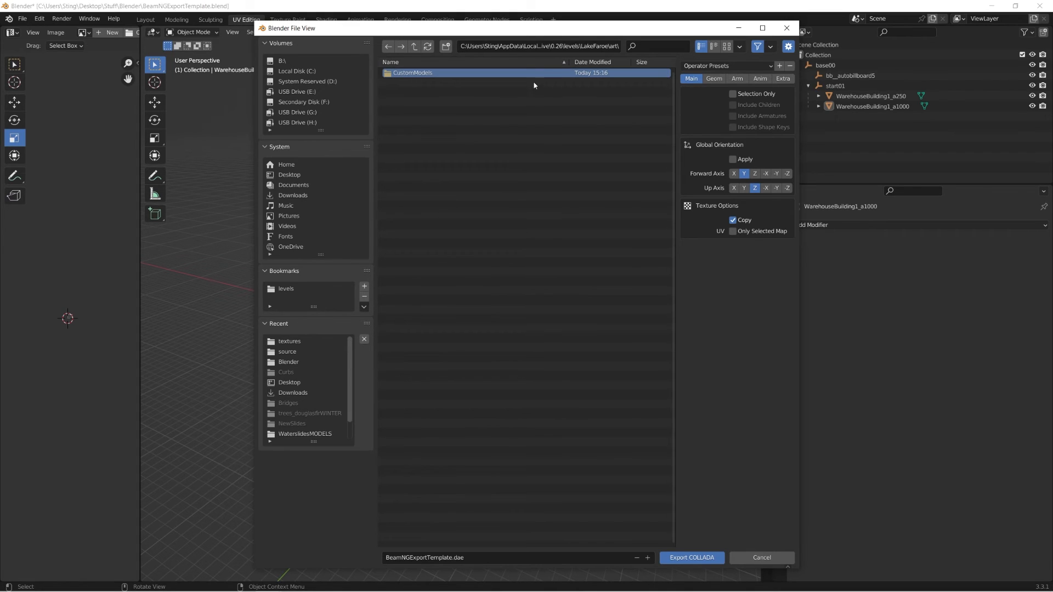
double_click(500, 74)
left_click(445, 47)
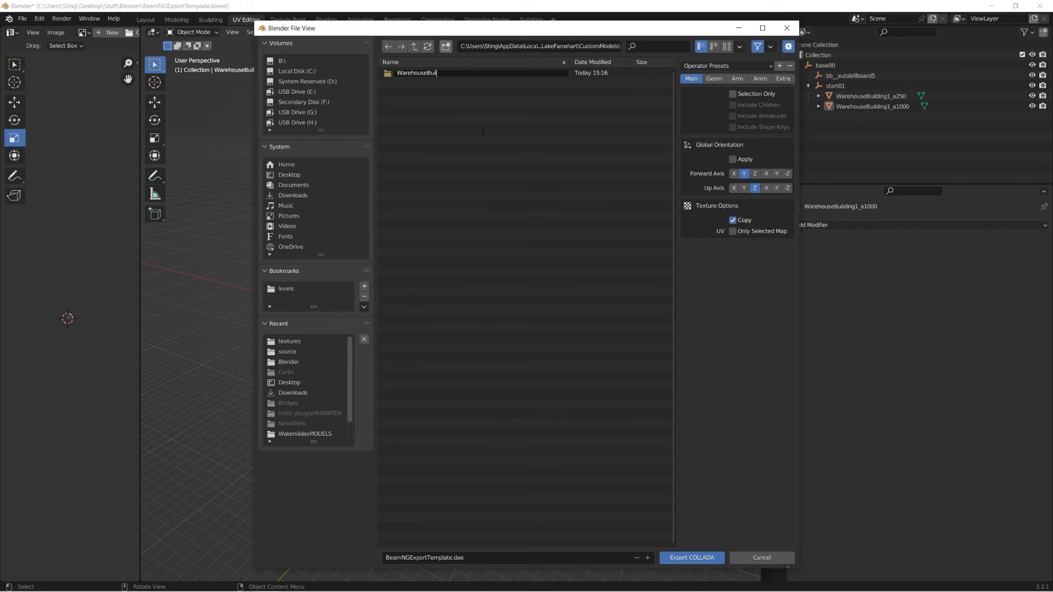
type("WarehouseBuilding1")
key("Return")
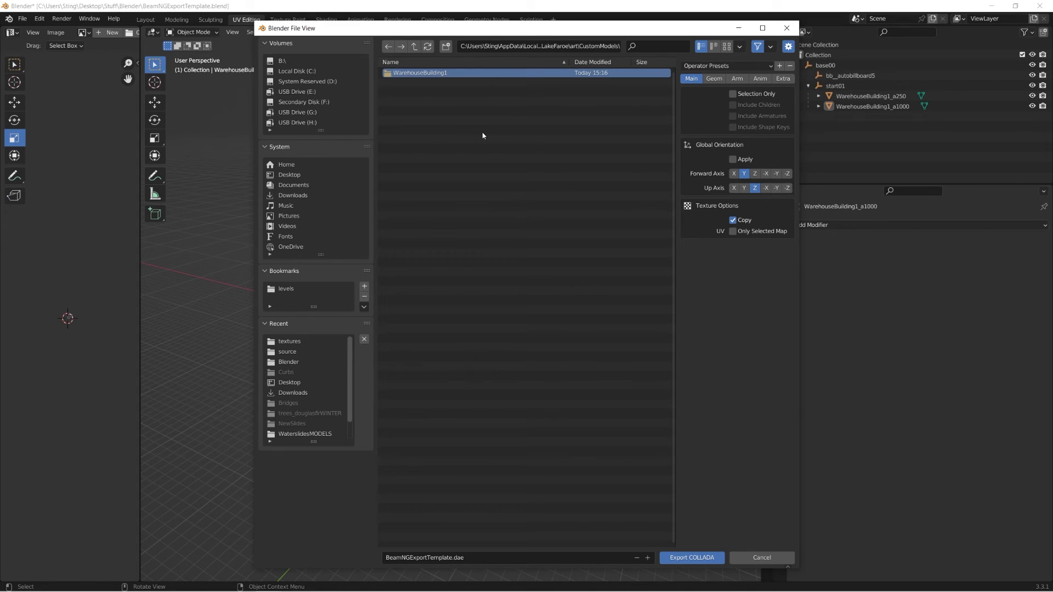
double_click(432, 72)
Name the file WarehouseBuilding1.dae, turn off texture copying, leave all objects deselected and export the Collada file.
left_click(453, 558)
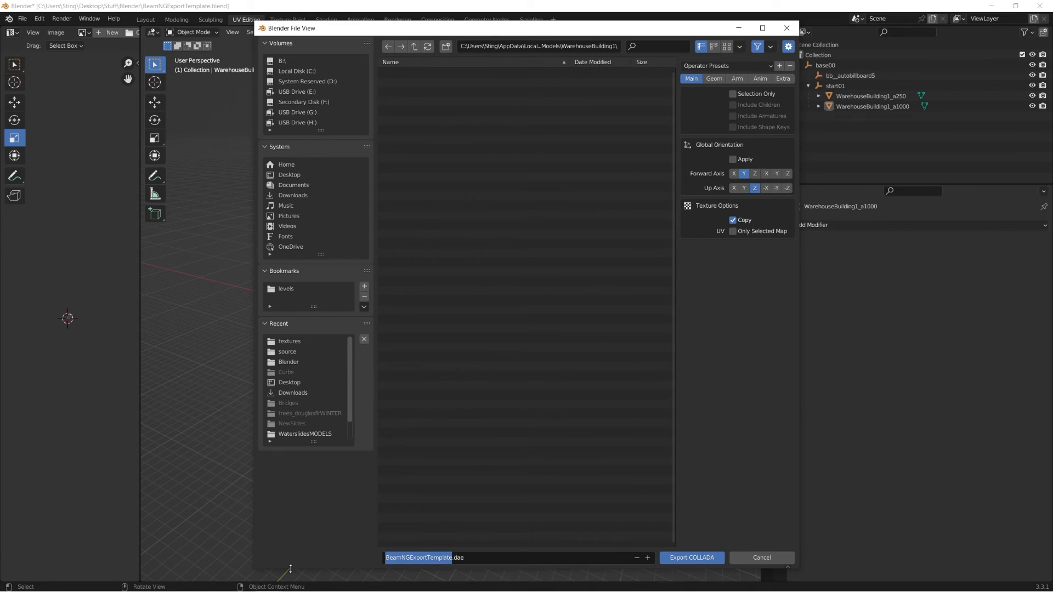
type("WarehouseBuilding1")
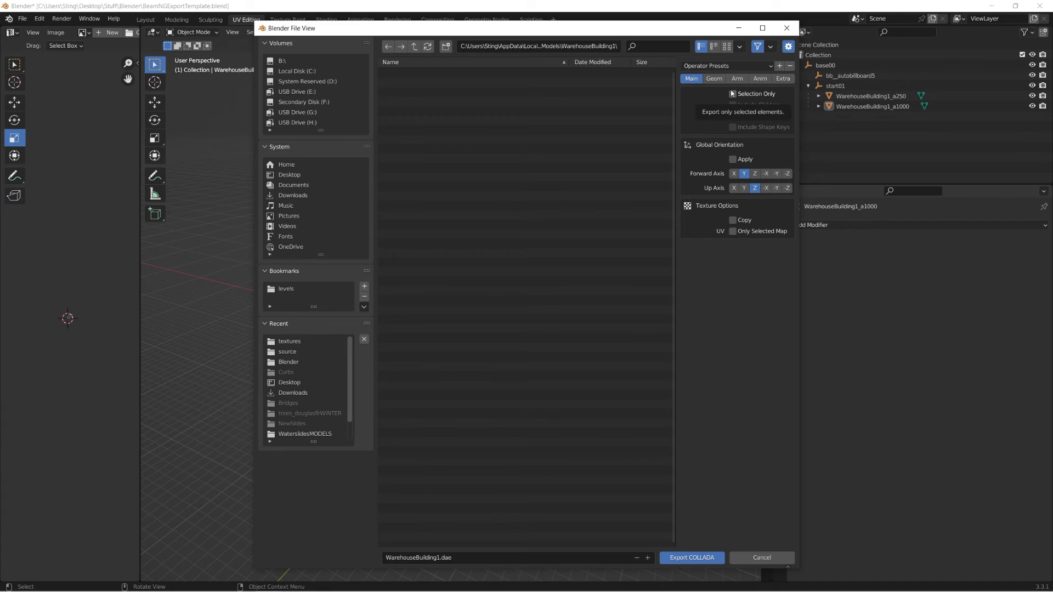
left_click(844, 96)
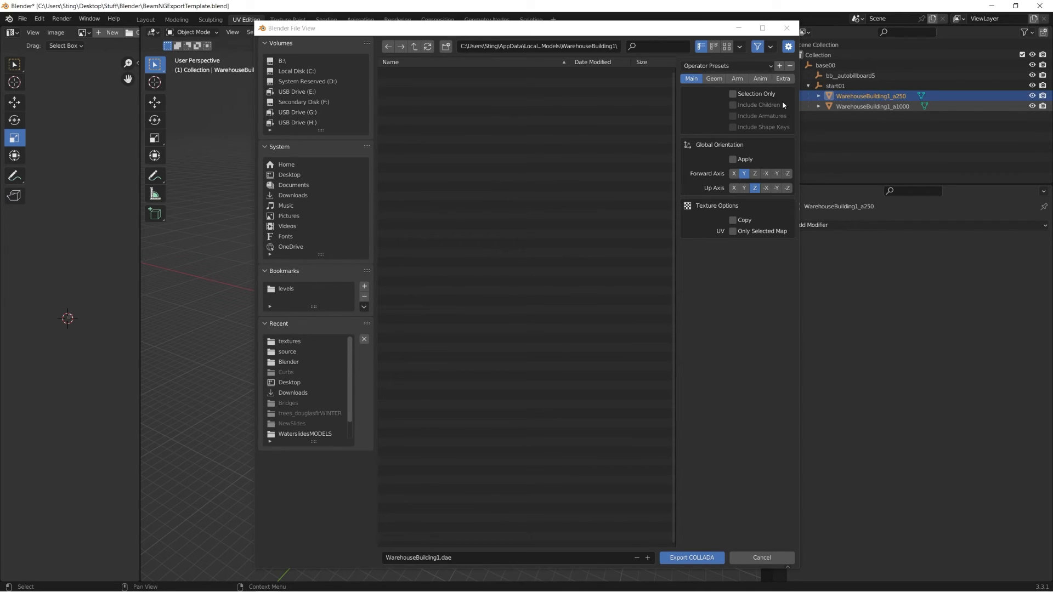
left_click(843, 116)
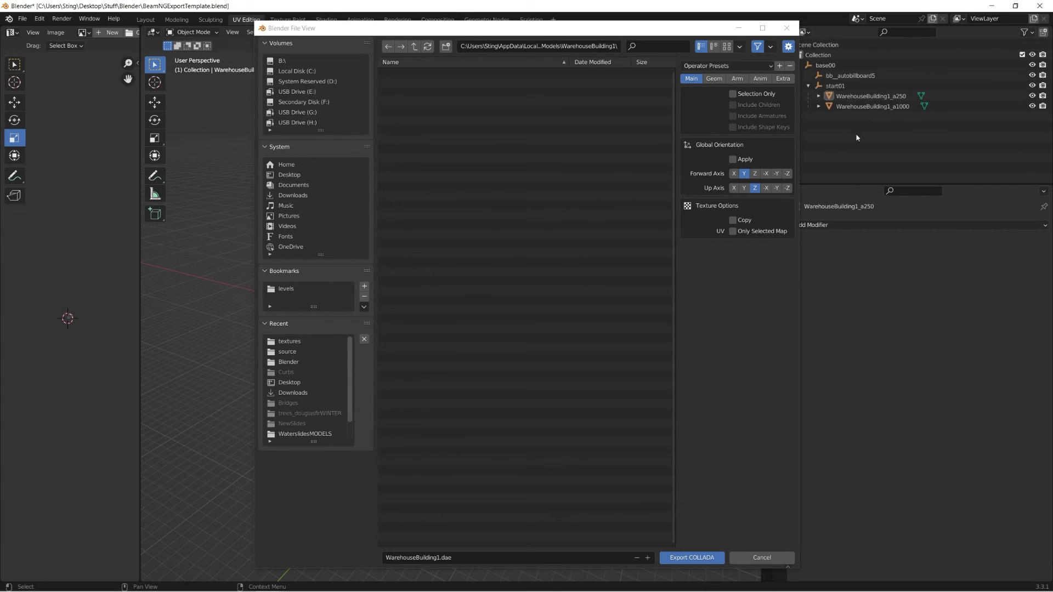
left_click(695, 561)
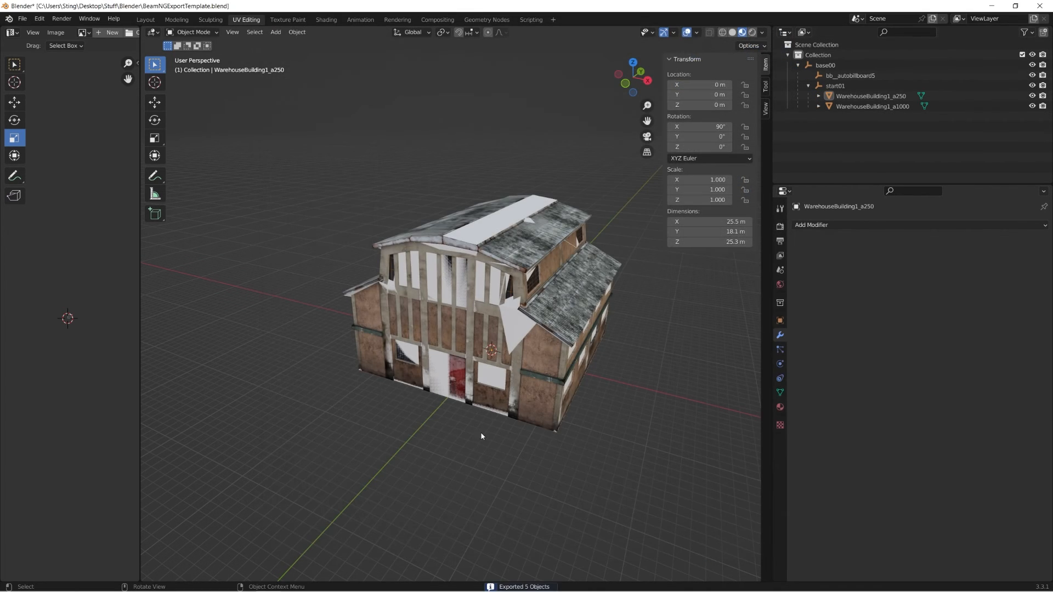
Switch to File Explorer, close the archive window and browse the BeamNG.drive 0.26 levels folder down to LakeFaroe's art folder.
left_click(991, 5)
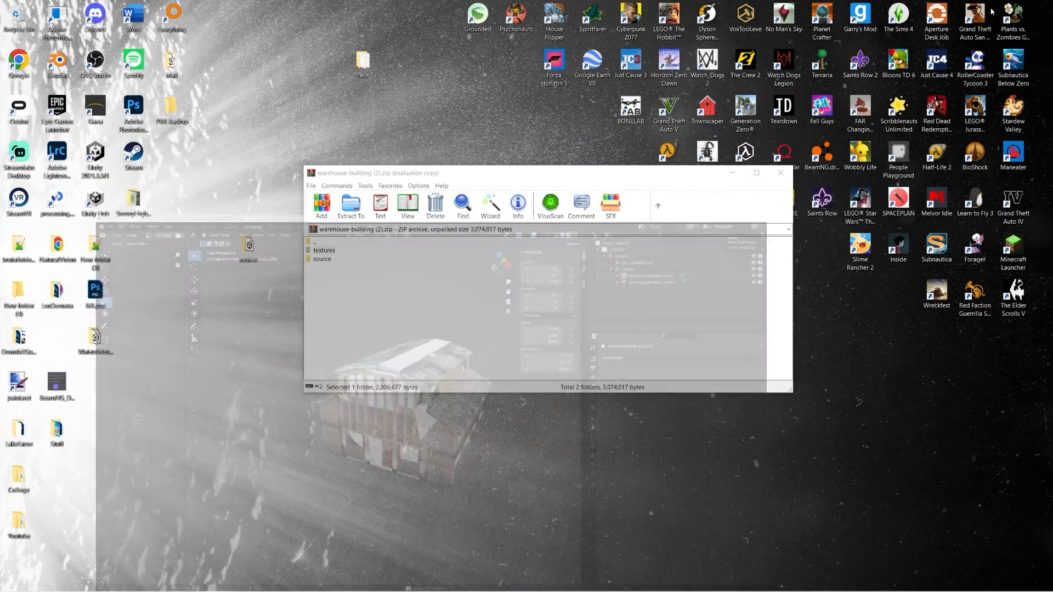
left_click(779, 173)
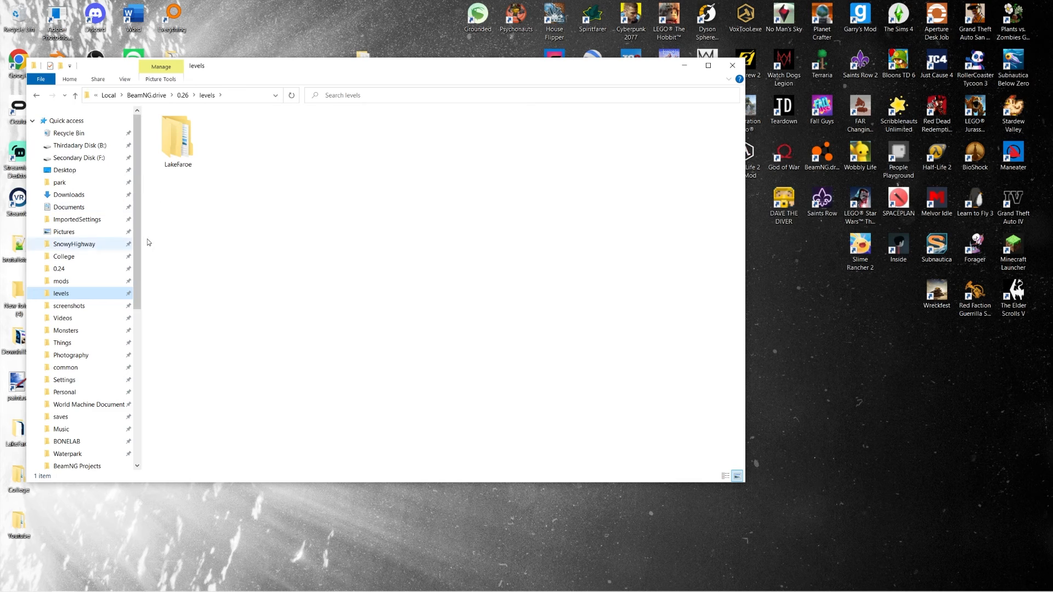
double_click(245, 136)
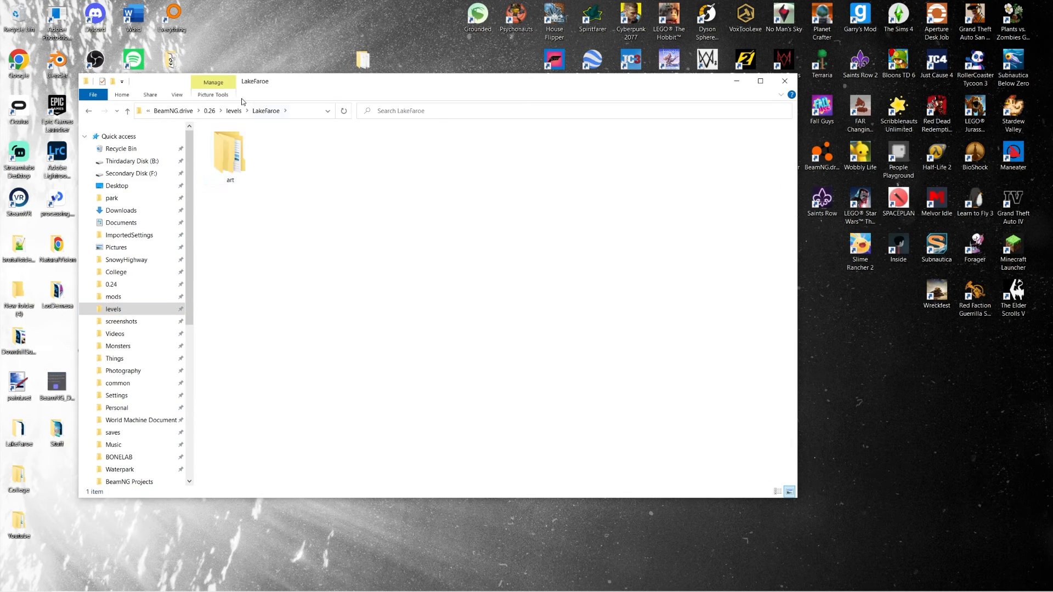
left_click(260, 178)
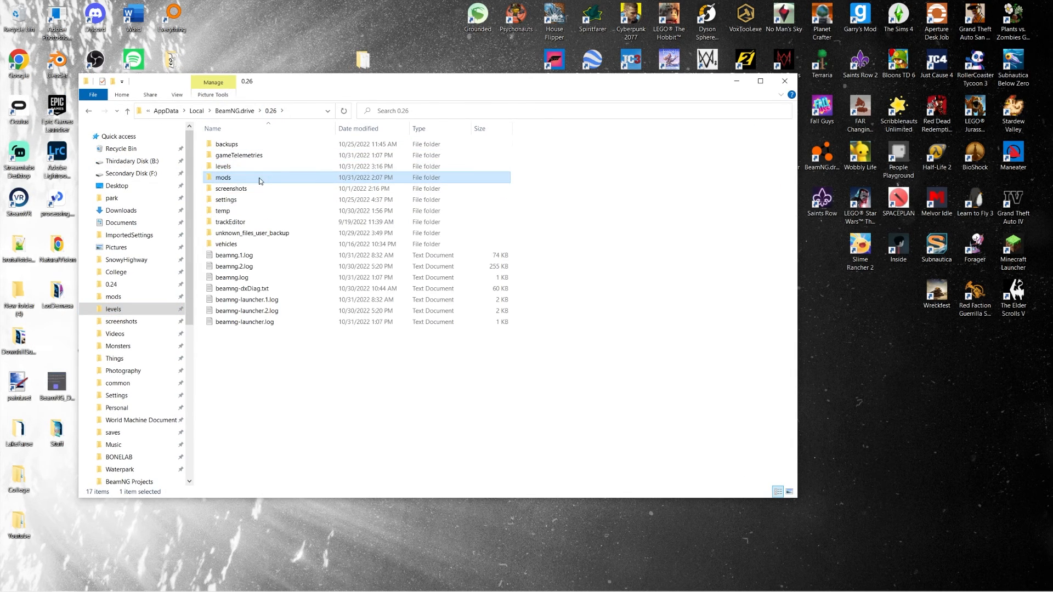
left_click(258, 170)
double_click(257, 175)
left_click(235, 112)
double_click(253, 168)
left_click(241, 167)
double_click(238, 160)
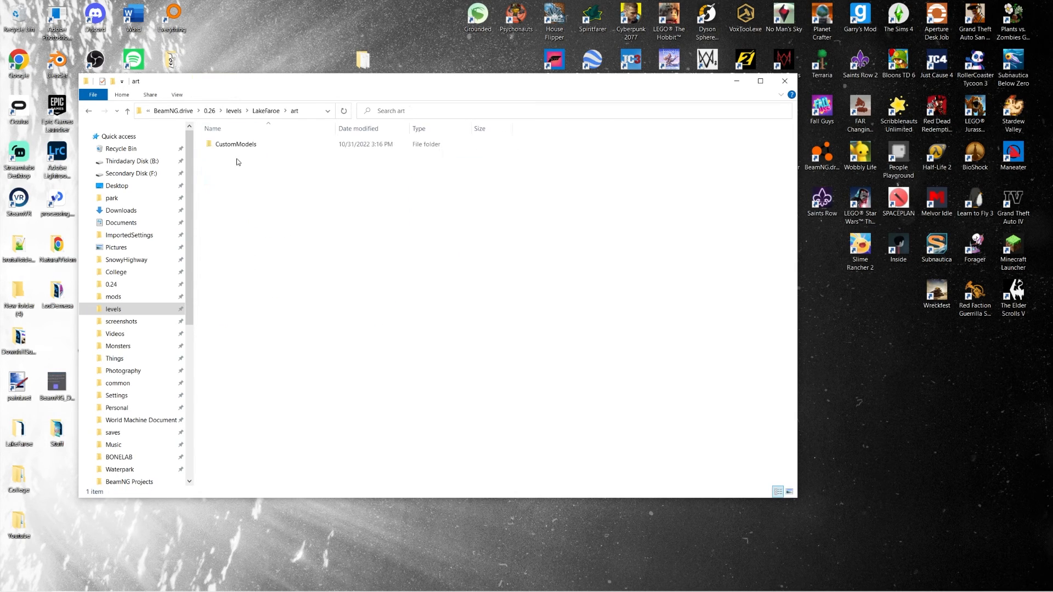
Open CustomModels and its WarehouseBuilding1 folder to check for the exported WarehouseBuilding1.dae.
key("alt+Left")
double_click(233, 164)
double_click(235, 146)
double_click(236, 146)
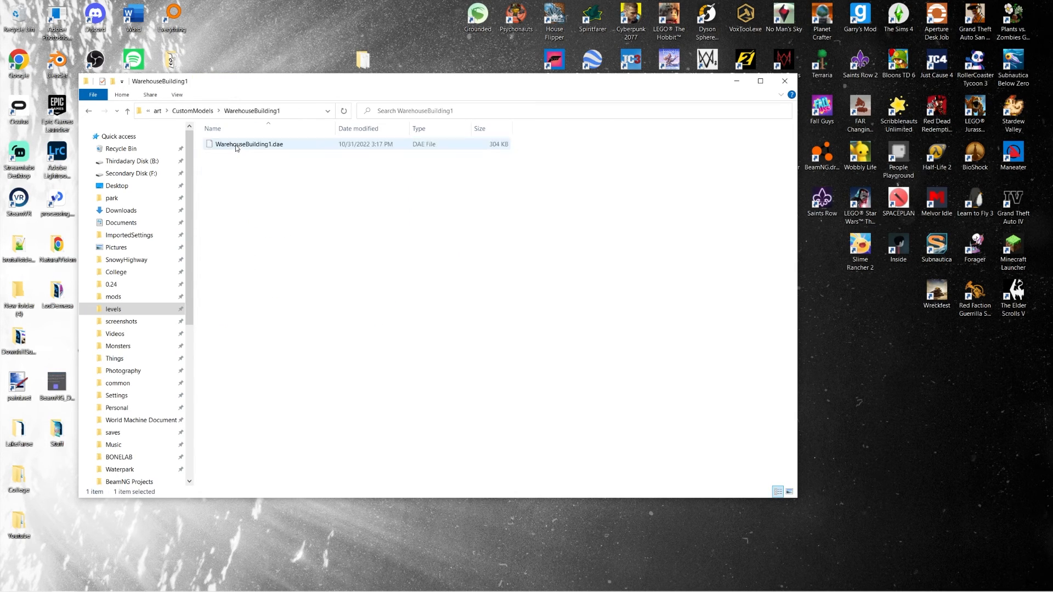
left_click_drag(352, 86, 293, 37)
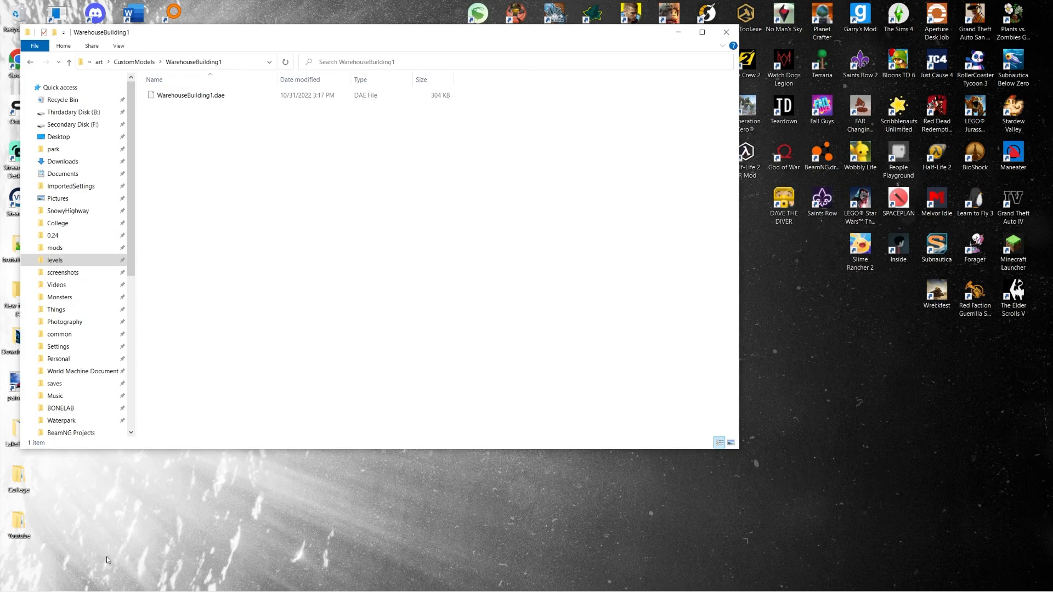
Switch to BeamNG.drive, start the world editor and arrange the Asset Browser and Material Editor side by side.
left_click(164, 583)
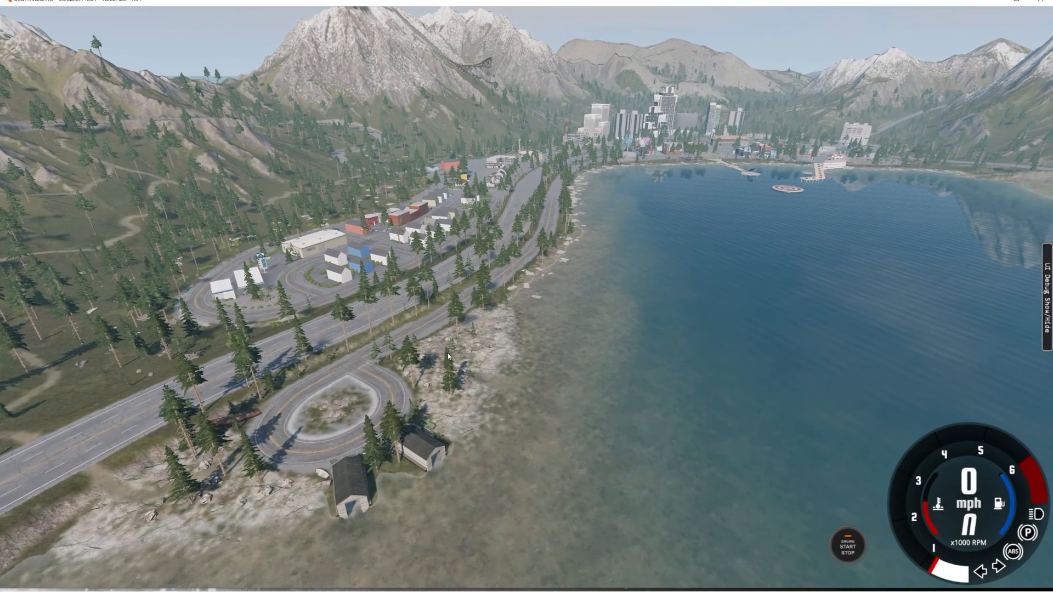
key("F11")
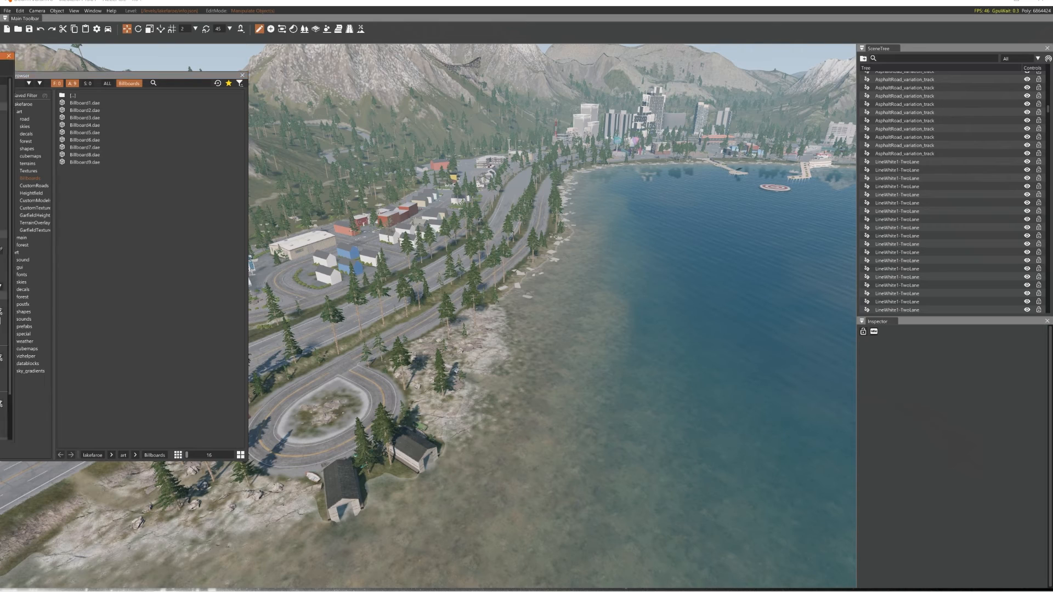
left_click_drag(351, 82, 452, 70)
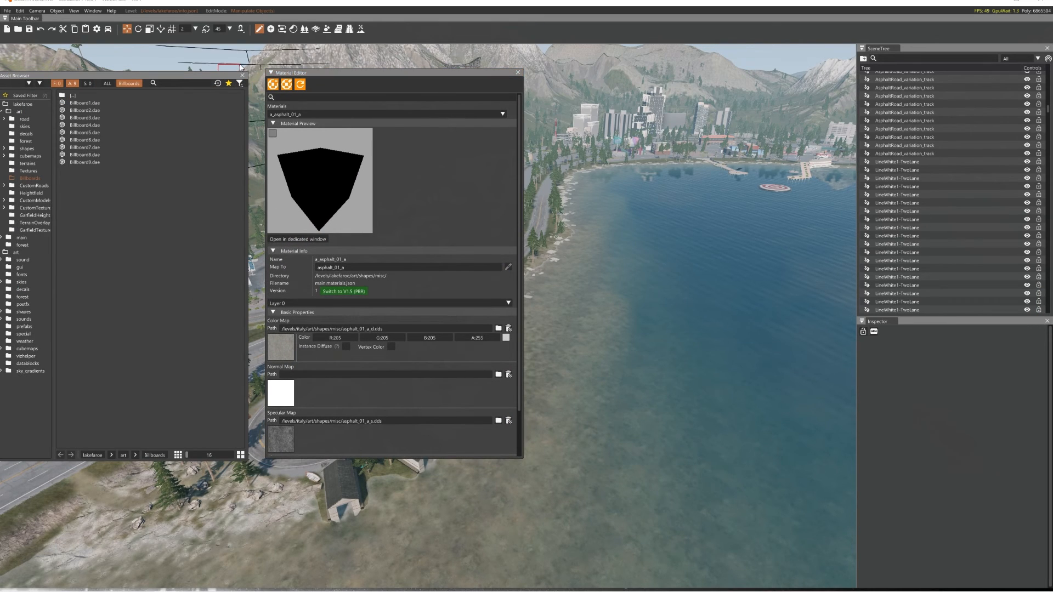
left_click_drag(240, 64, 216, 79)
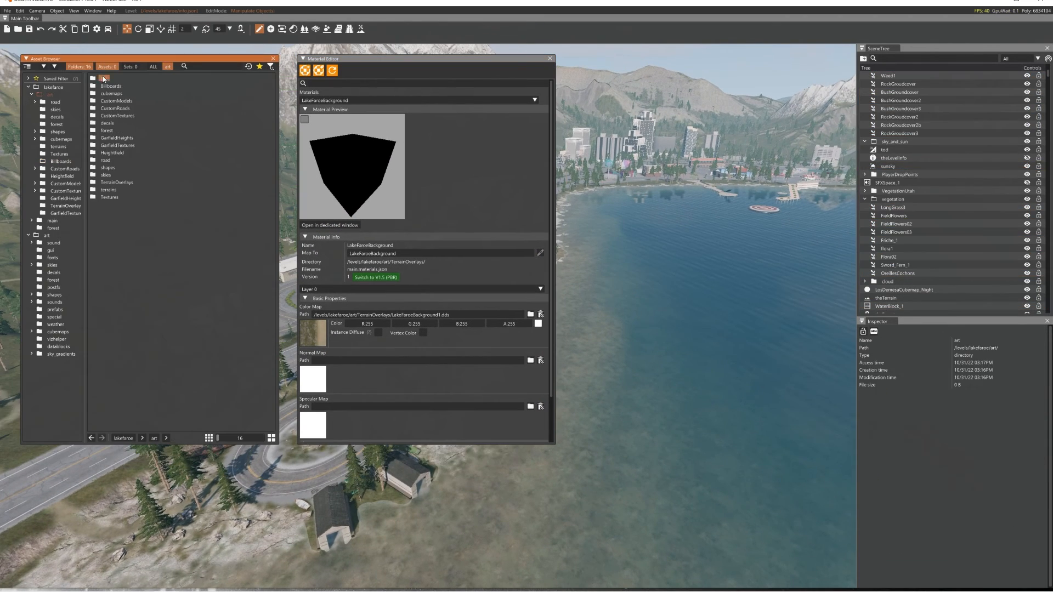
Browse to the lakefaroe level's art/CustomModels folder in the Asset Browser and refresh its contents.
double_click(104, 79)
double_click(104, 79)
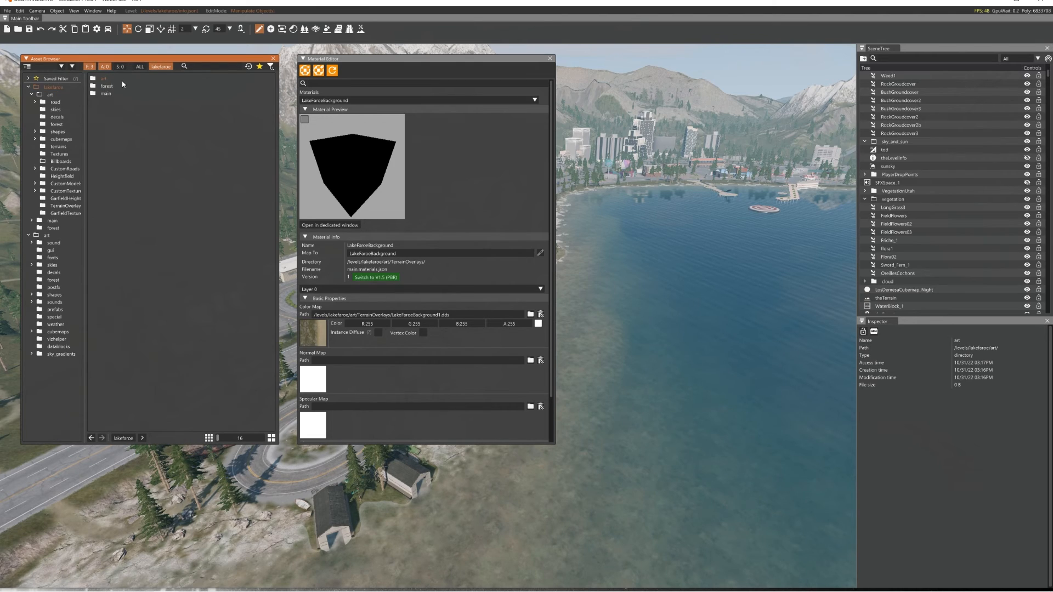
double_click(102, 79)
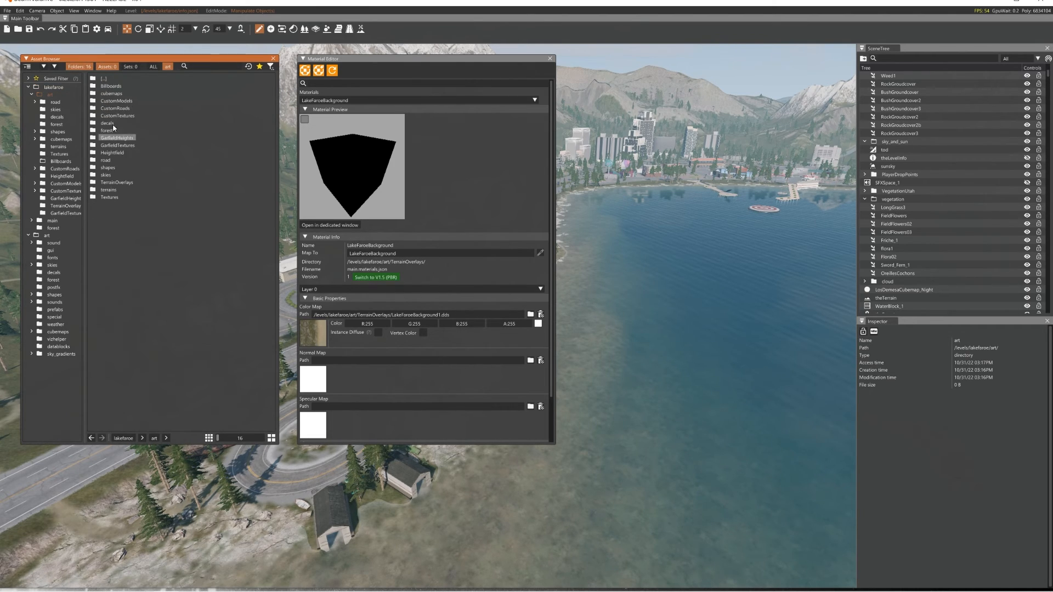
double_click(122, 101)
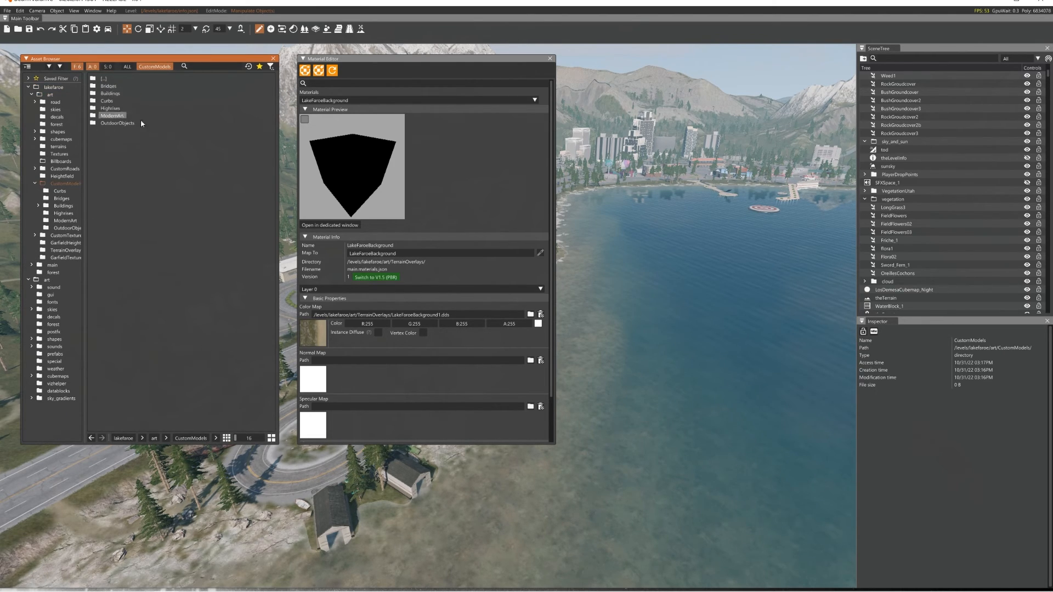
right_click(138, 105)
left_click(156, 142)
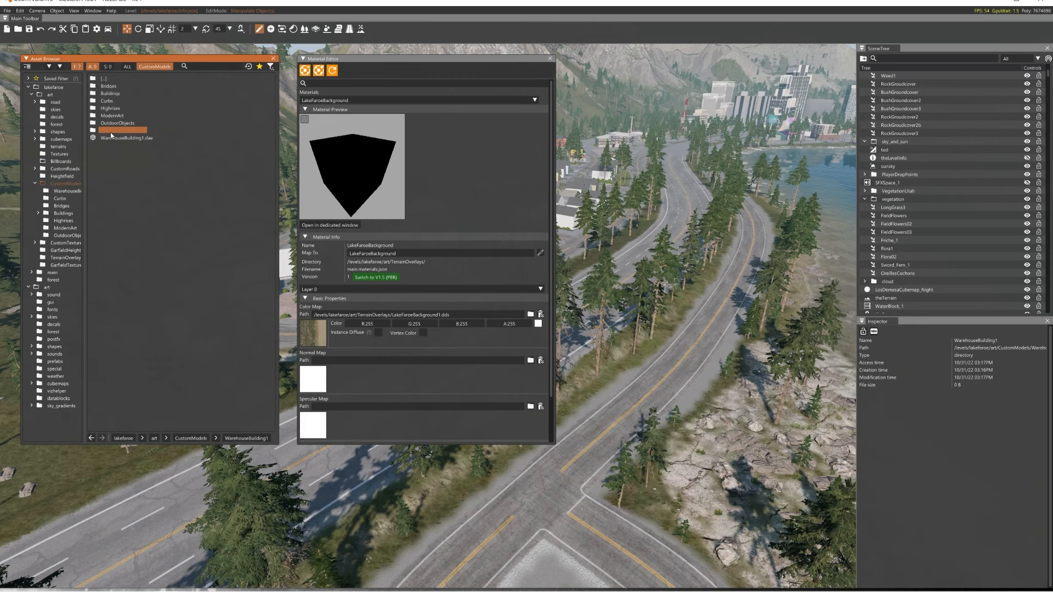
Open the WarehouseBuilding1 asset folder and place WarehouseBuilding1.dae in the level on the road near the junction.
double_click(112, 132)
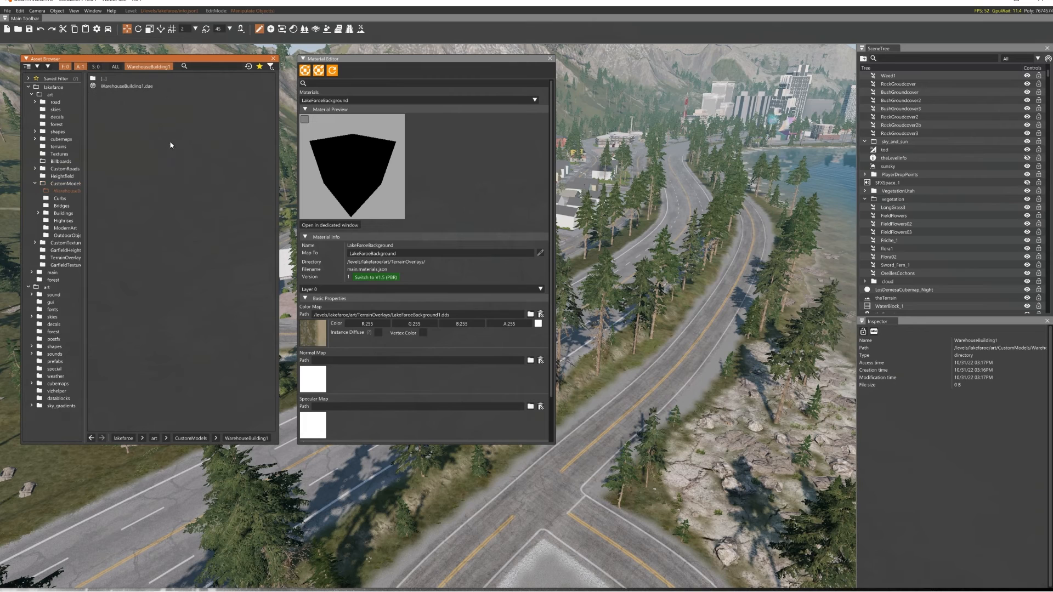
double_click(105, 79)
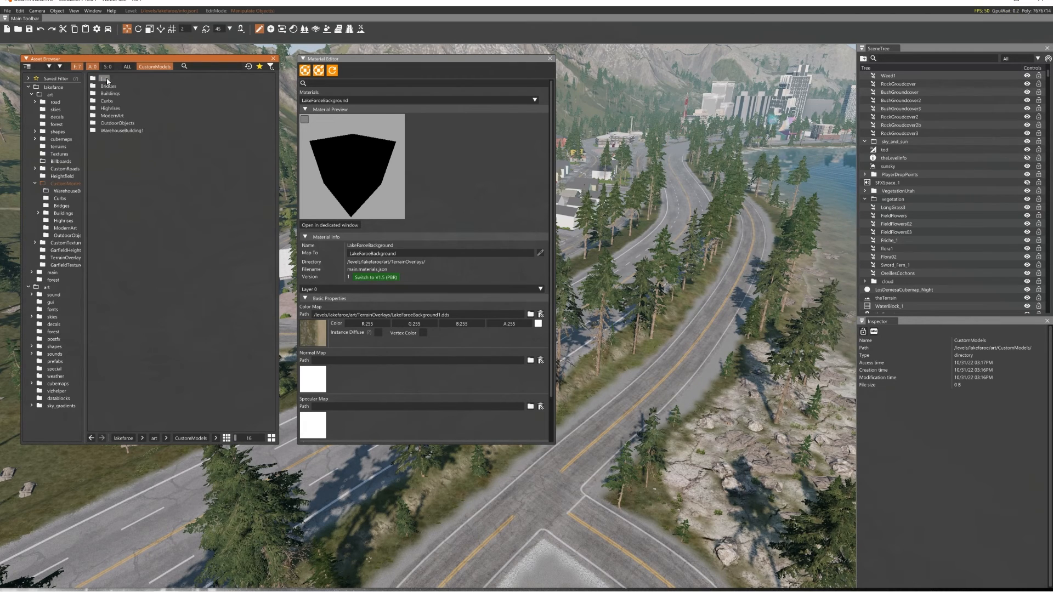
double_click(119, 130)
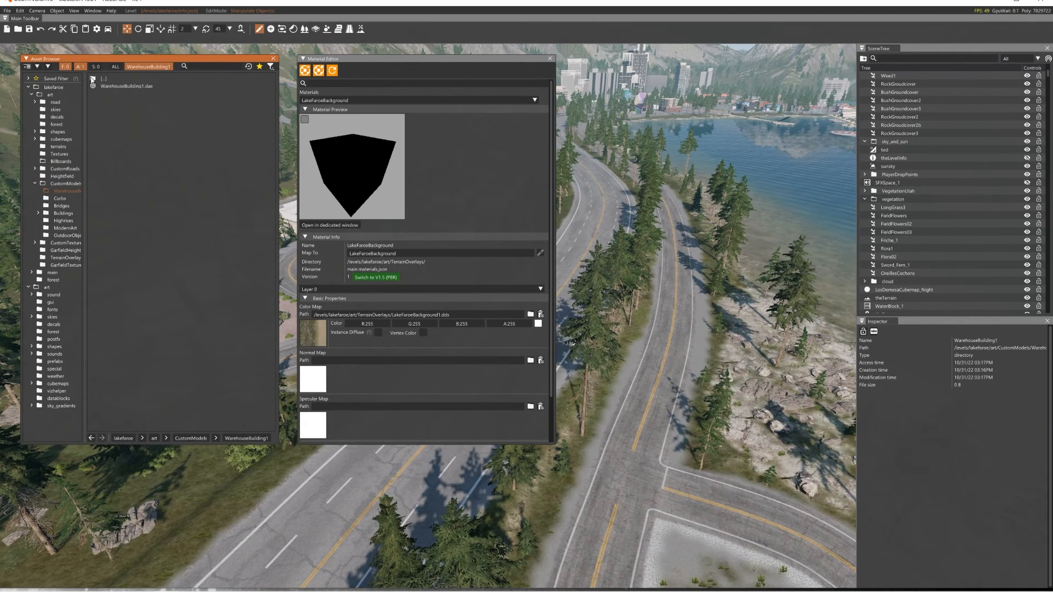
left_click_drag(107, 87, 689, 336)
right_click_drag(689, 336, 743, 354)
key("w")
key("s")
key("w")
key("a")
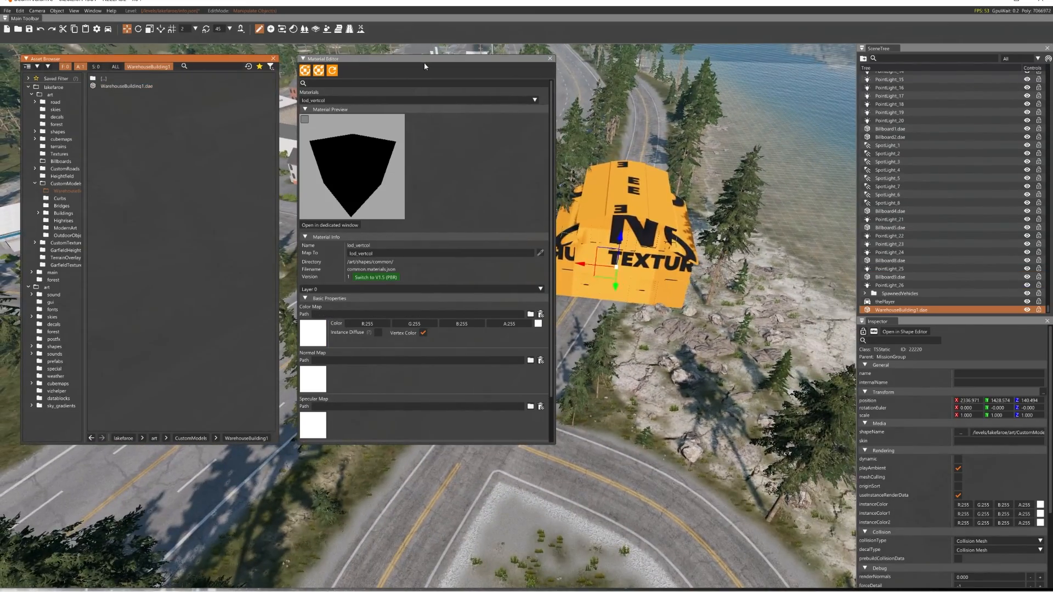
Clear the Material Editor out of the way and move the warehouse onto the grass beside the road, at about X 2428, Y 1539.
left_click_drag(376, 59, 115, 137)
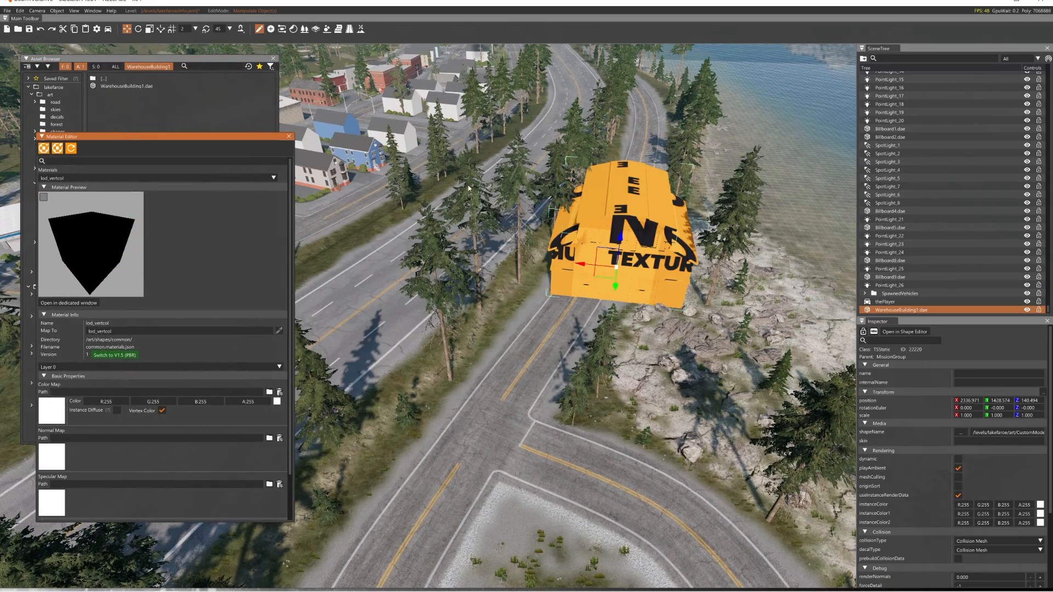
key("w")
key("d")
right_click_drag(493, 307, 461, 291)
key("s")
left_click_drag(587, 285, 442, 396)
right_click_drag(441, 395, 471, 235)
key("w")
key("s")
key("d")
key("w")
key("s")
key("w")
key("s")
key("w")
Load the WarehouseBuilding1 material in the Material Editor, and bring up the WarehouseBuilding1 folder and the warehouse-building.zip archive.
left_click(124, 178)
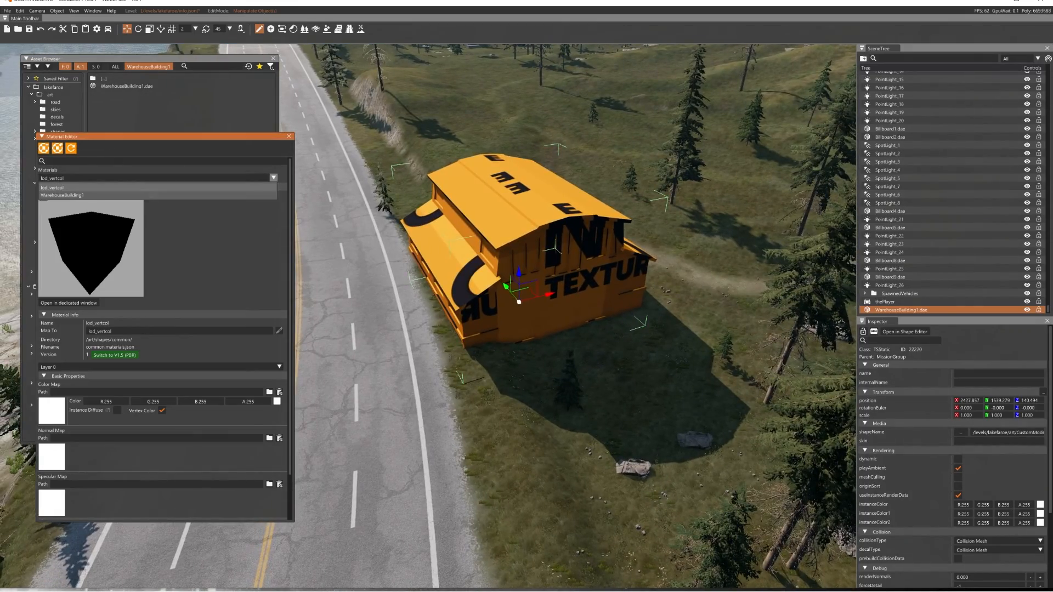
left_click(120, 195)
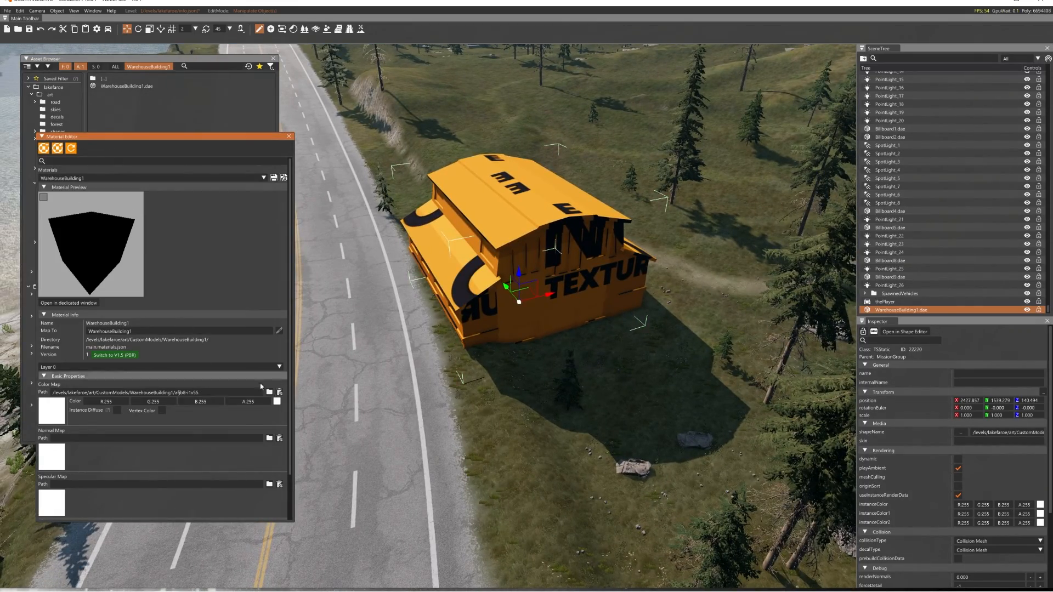
key("super")
mouse_move(59, 587)
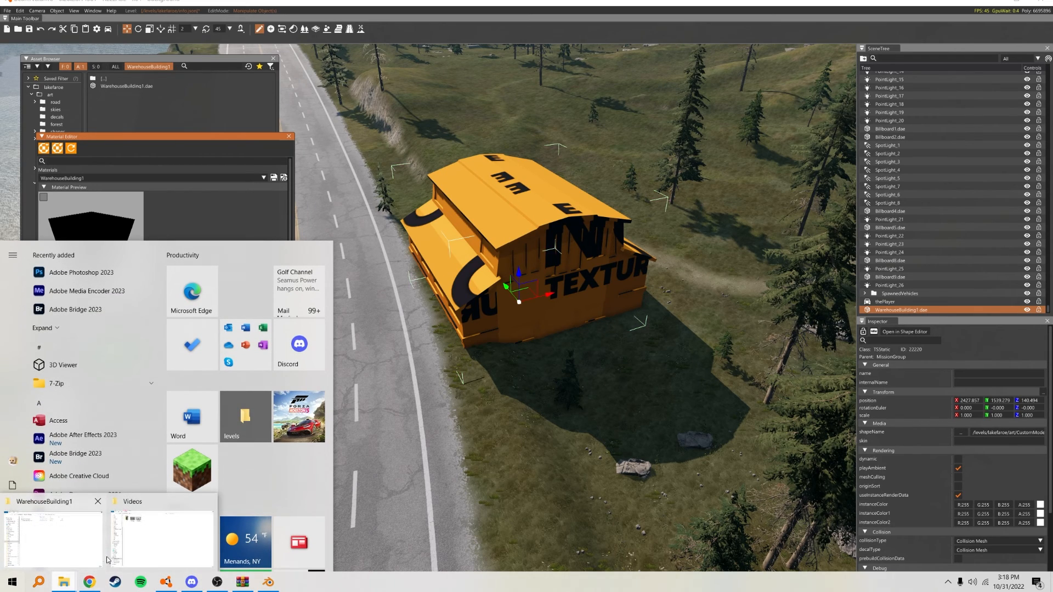
left_click(54, 538)
left_click_drag(569, 76, 593, 76)
key("super")
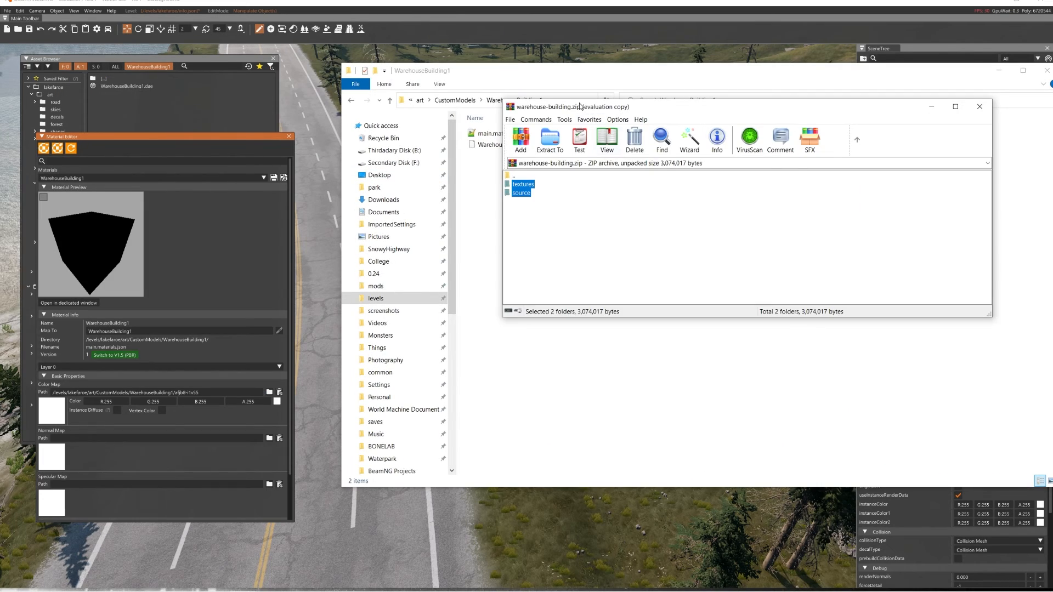
Copy the three PNG images from the archive's textures folder into the WarehouseBuilding1 folder and display them as large thumbnails.
left_click_drag(580, 104, 629, 150)
double_click(570, 231)
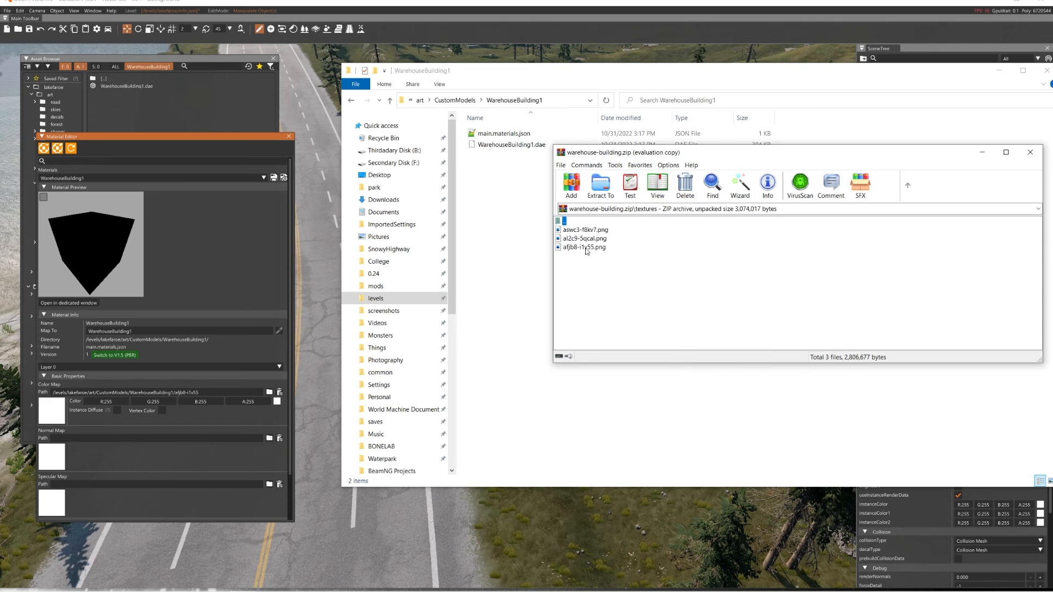
left_click_drag(594, 231, 501, 192)
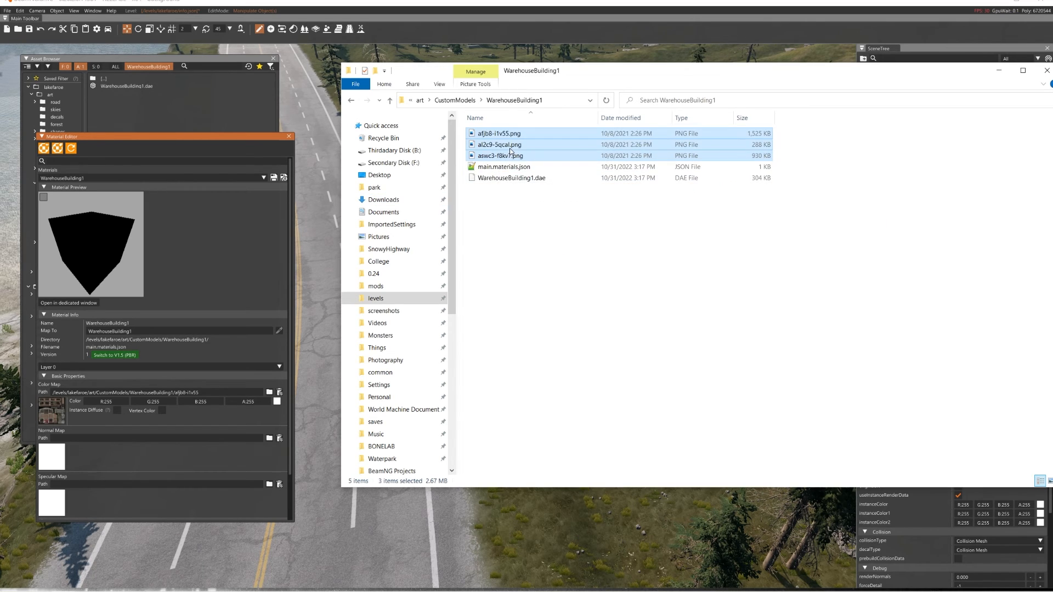
scroll(527, 222, "up", 5, "ctrl")
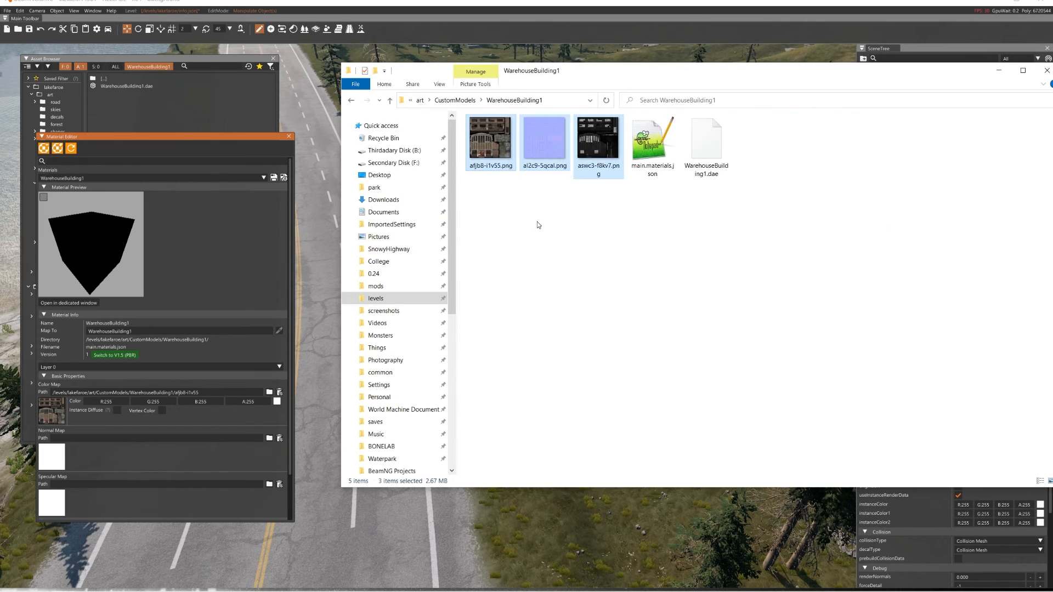
scroll(554, 219, "down", 2, "ctrl")
left_click(674, 227)
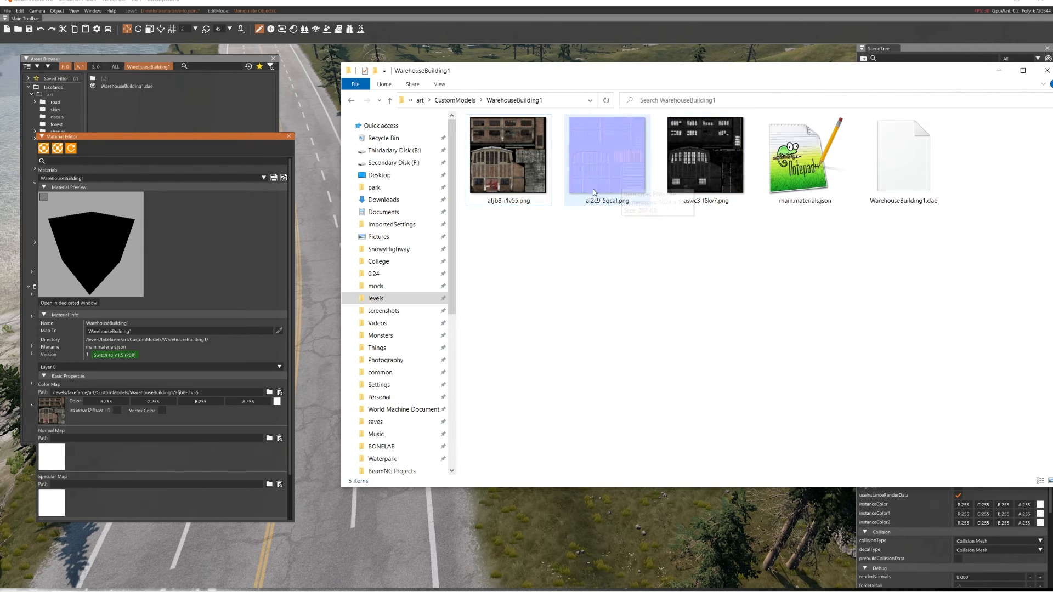
Rename the colour texture afjb8-i1v55.png as Warehouse_Base.png.
left_click(517, 205)
key("F2")
key("BackSpace")
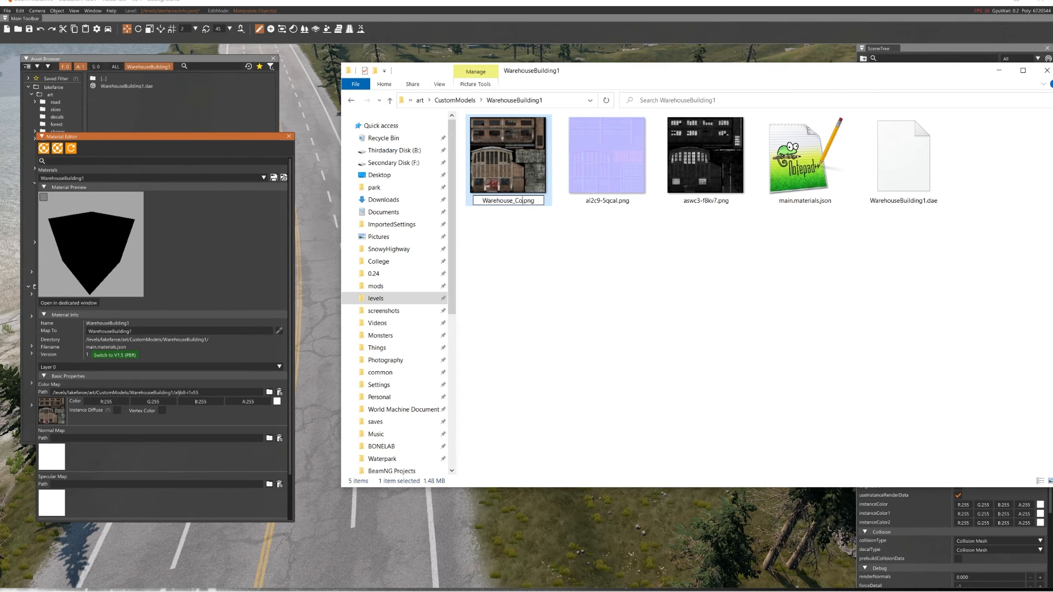
type("Warehouse_Base")
key("Return")
Rename the purple normal map image as Warehouse_Normal.png.
right_click(514, 153)
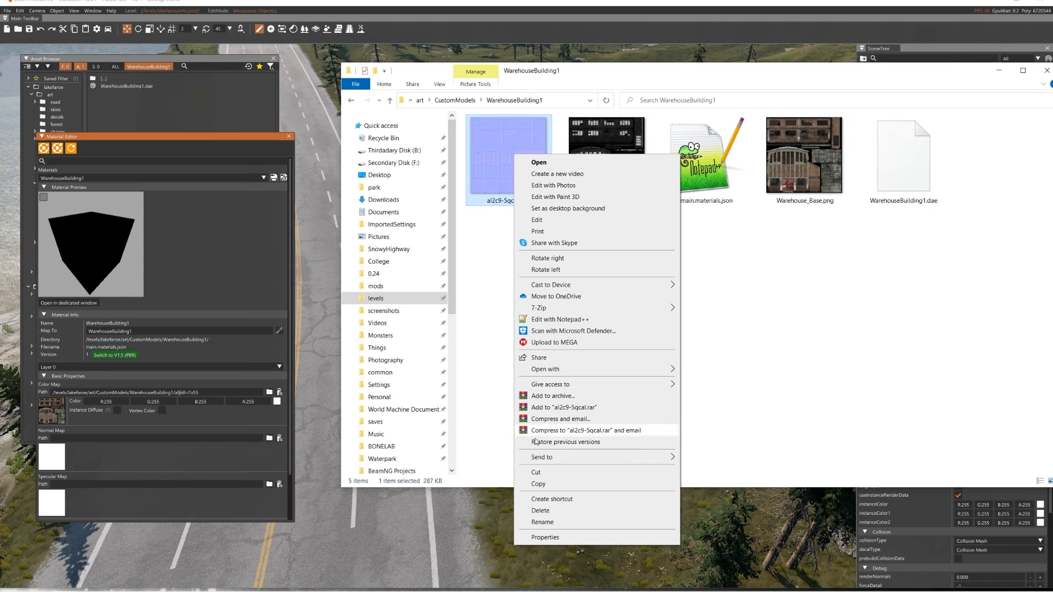
left_click(543, 521)
type("Wa")
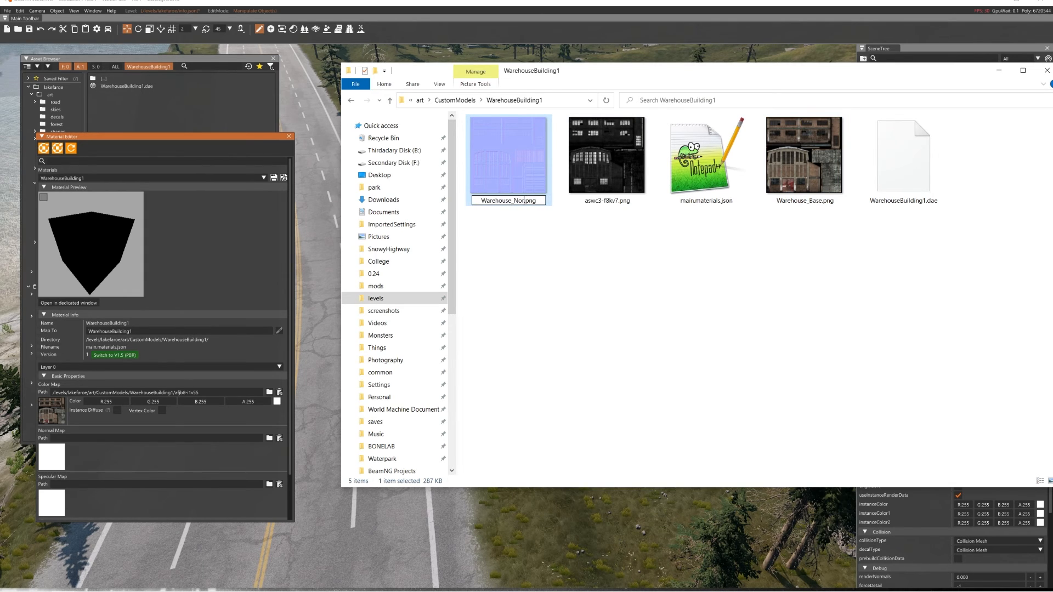
type("rehouse_Normal")
key("Return")
Rename the remaining dark grey texture as Warehouse_Specular.png.
left_click(492, 130)
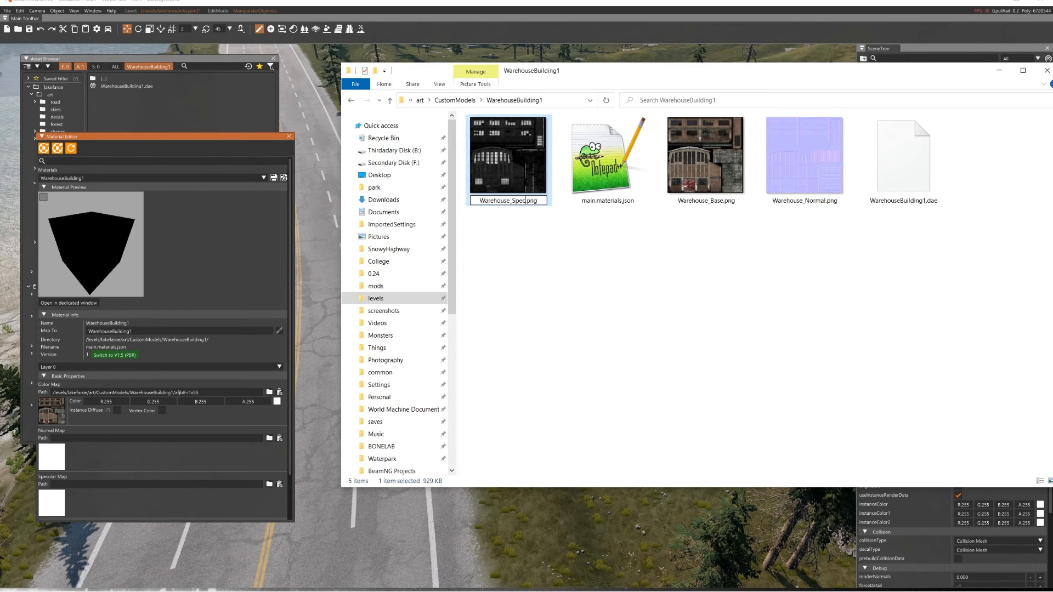
type("lar")
key("Return")
Open Warehouse_Base.png in paint.net and reduce its window to float over the folder.
left_click(607, 155)
right_click(616, 184)
mouse_move(767, 398)
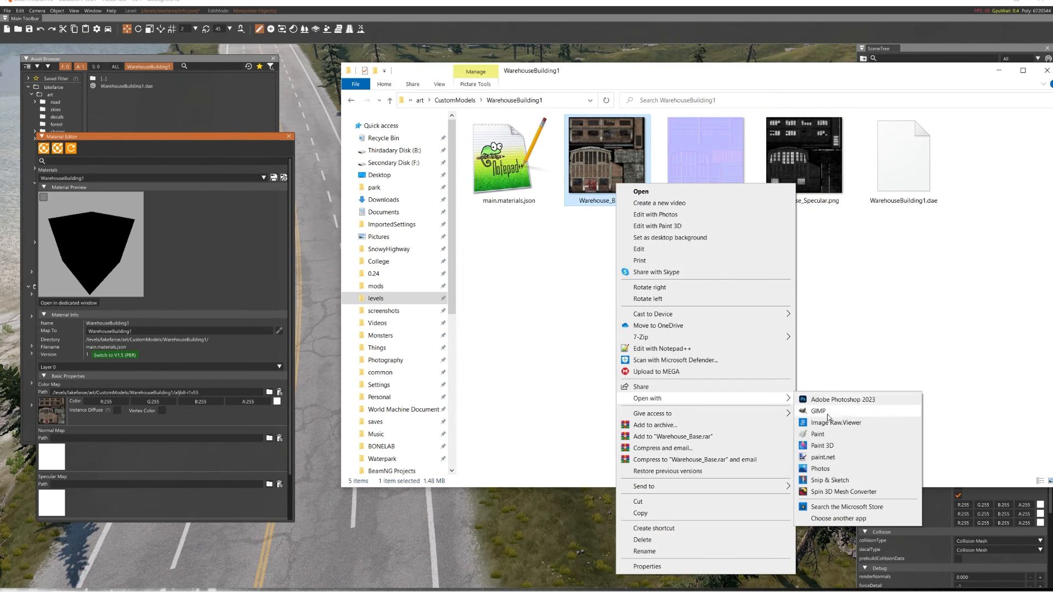
left_click(824, 458)
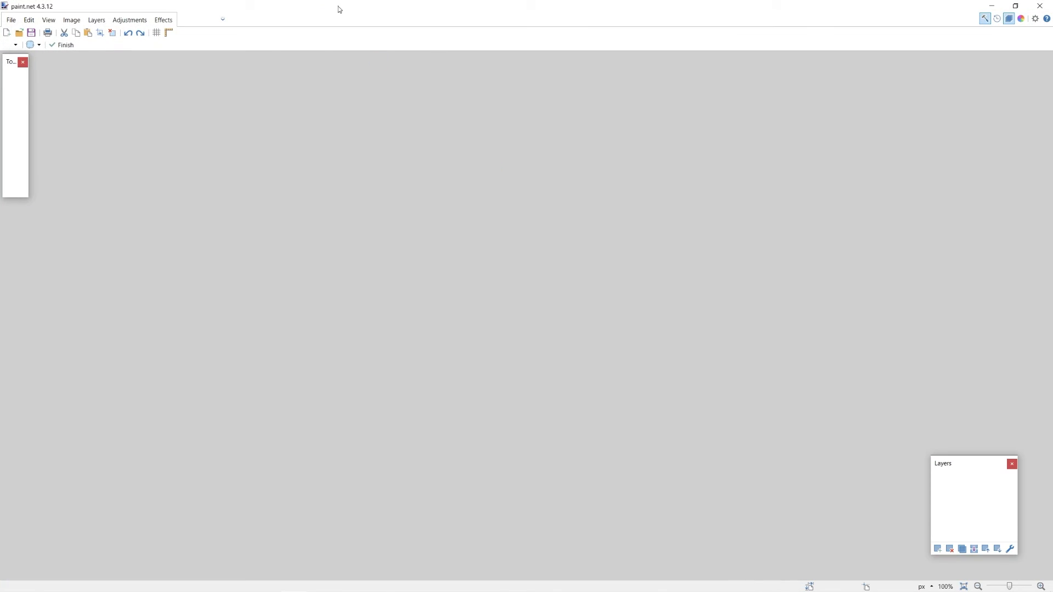
mouse_move(339, 10)
left_mouse_down()
mouse_move(437, 54)
mouse_move(435, 141)
mouse_move(444, 148)
mouse_move(509, 124)
left_mouse_up()
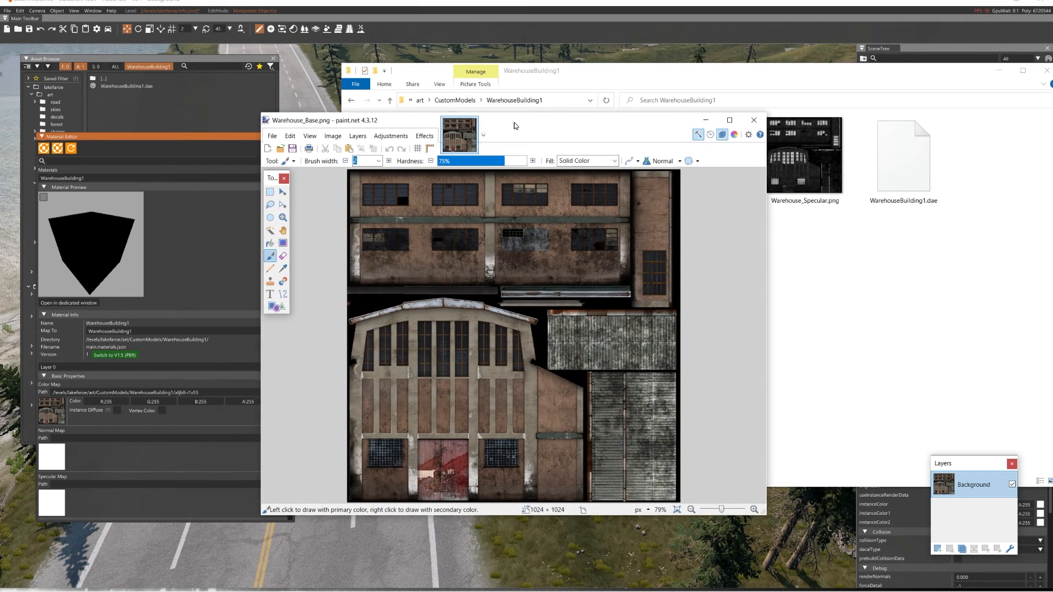
Save a copy of Warehouse_Base.png in the WarehouseBuilding1 folder as a DirectDraw Surface (DDS) file.
mouse_move(300, 126)
left_mouse_down()
mouse_move(345, 137)
mouse_move(346, 150)
left_mouse_up()
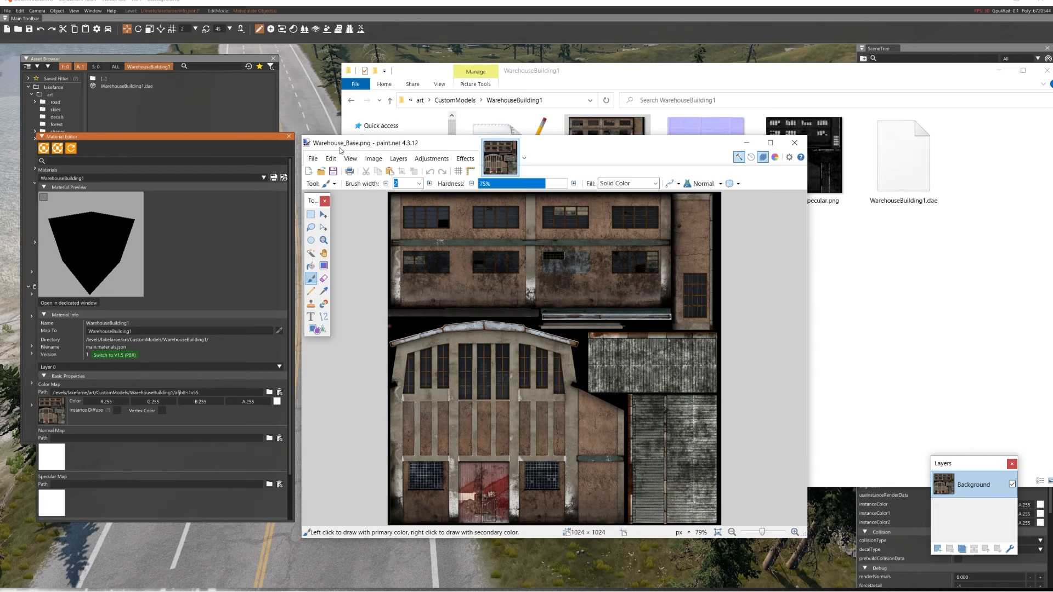
left_click_drag(343, 148, 366, 147)
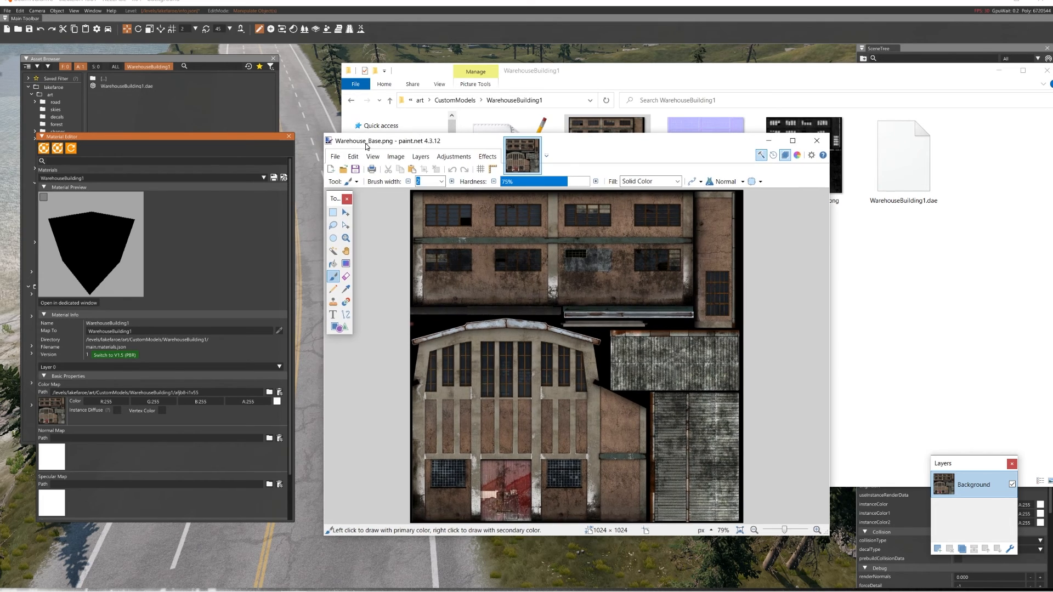
left_click(334, 156)
left_click(365, 237)
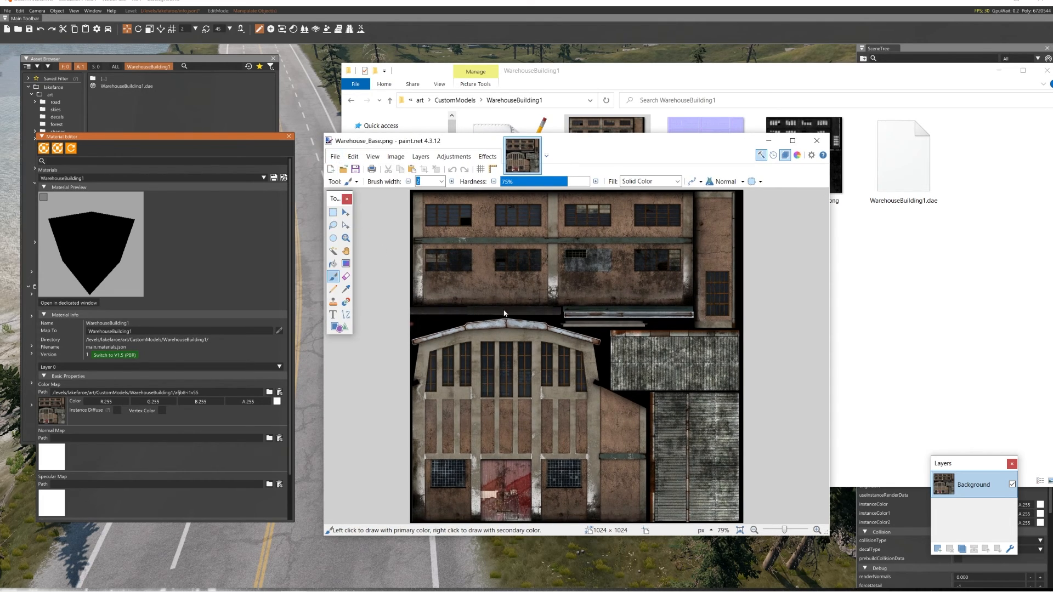
left_click(454, 367)
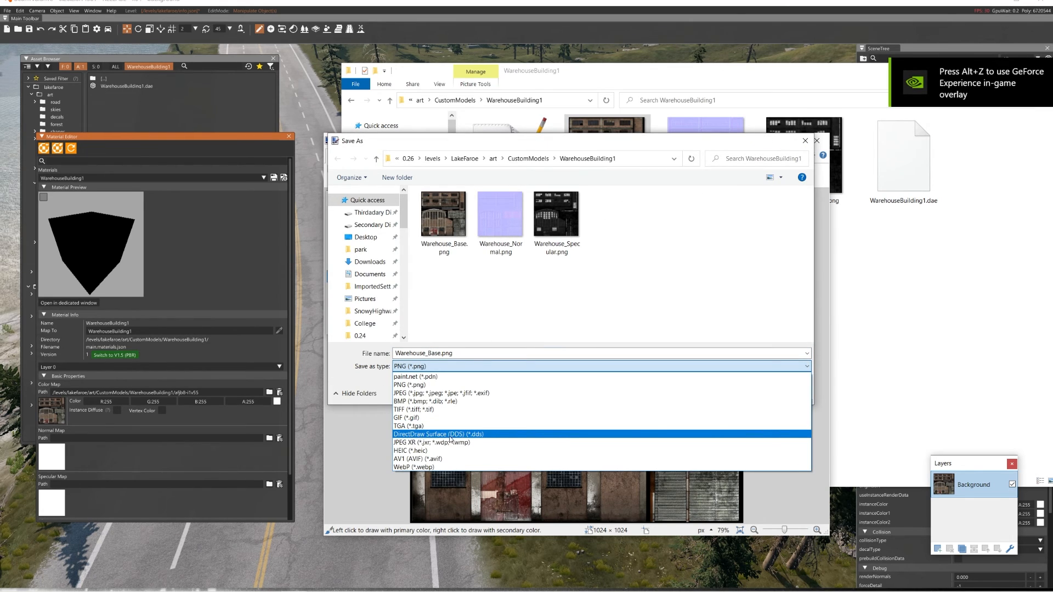
left_click(450, 434)
left_click(730, 391)
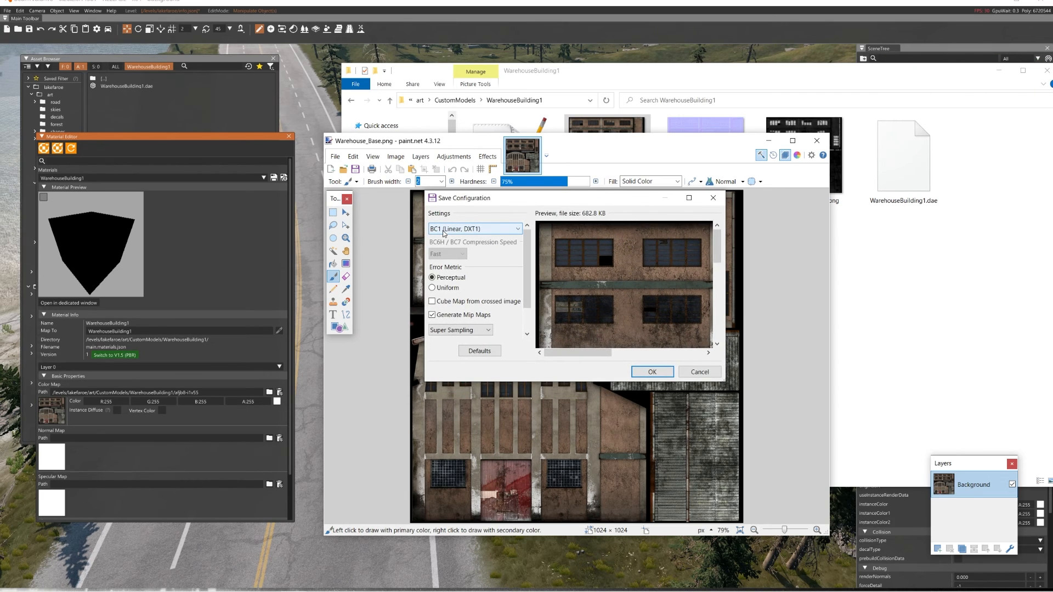
Set the base texture's DDS compression to BC1 (Linear, DXT1) with mip maps generated and finish saving it.
left_click(445, 229)
left_click(475, 240)
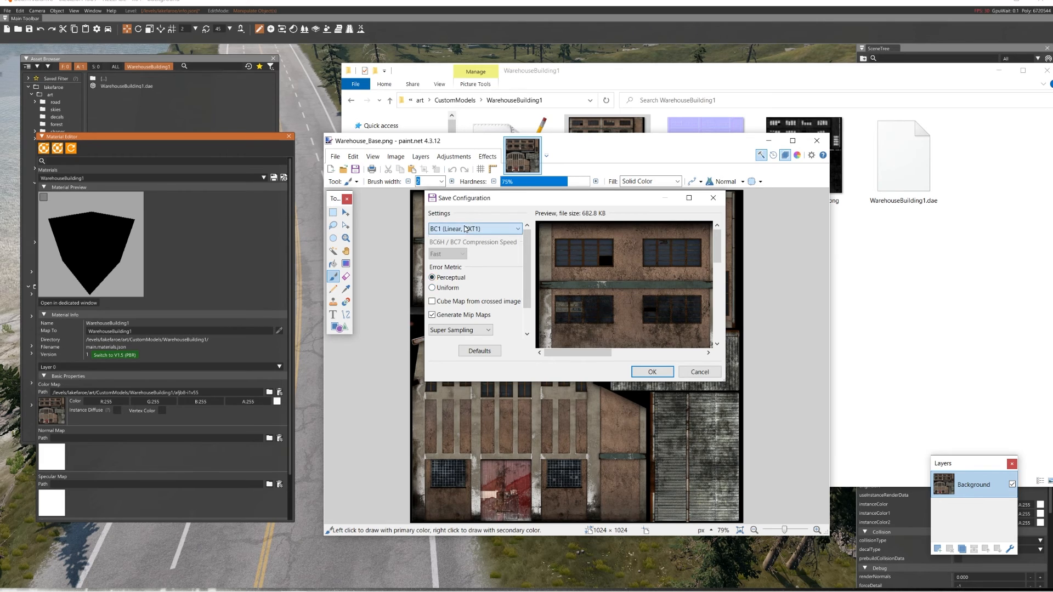
left_click(450, 230)
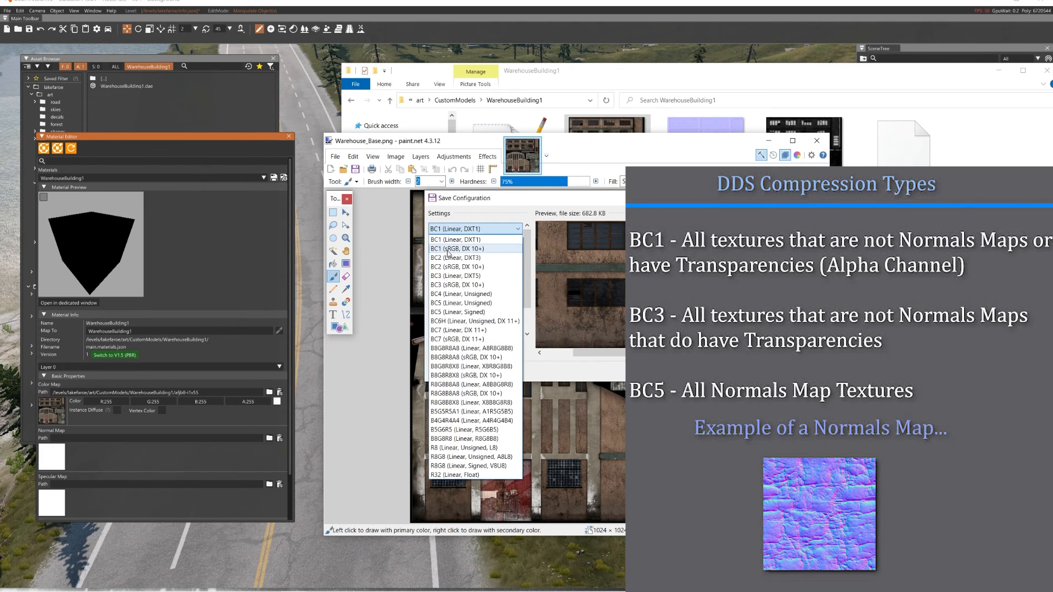
left_click(453, 257)
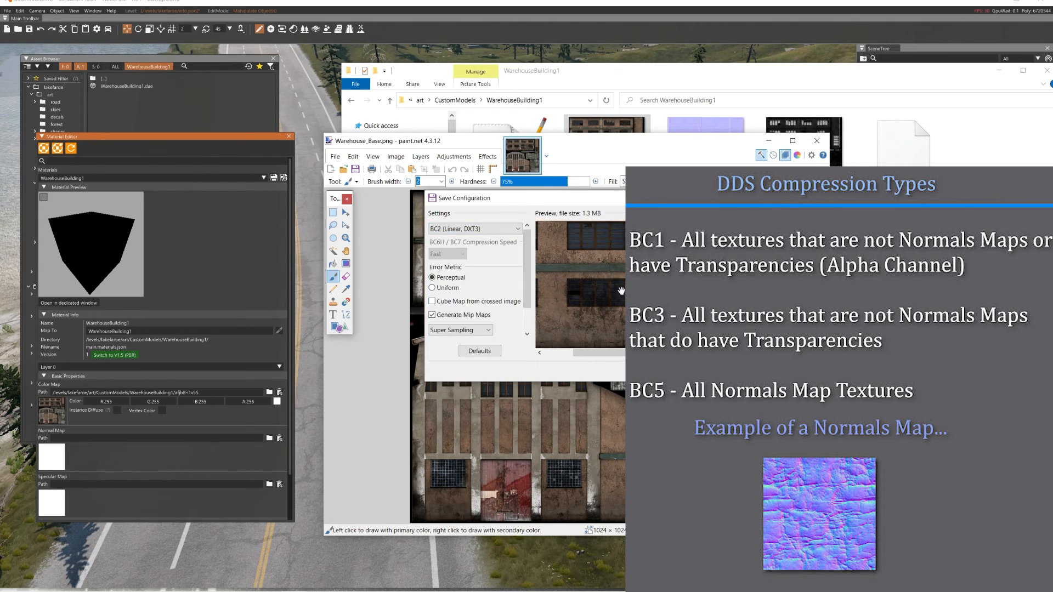
left_click_drag(621, 291, 619, 313)
left_click(472, 230)
left_click(464, 239)
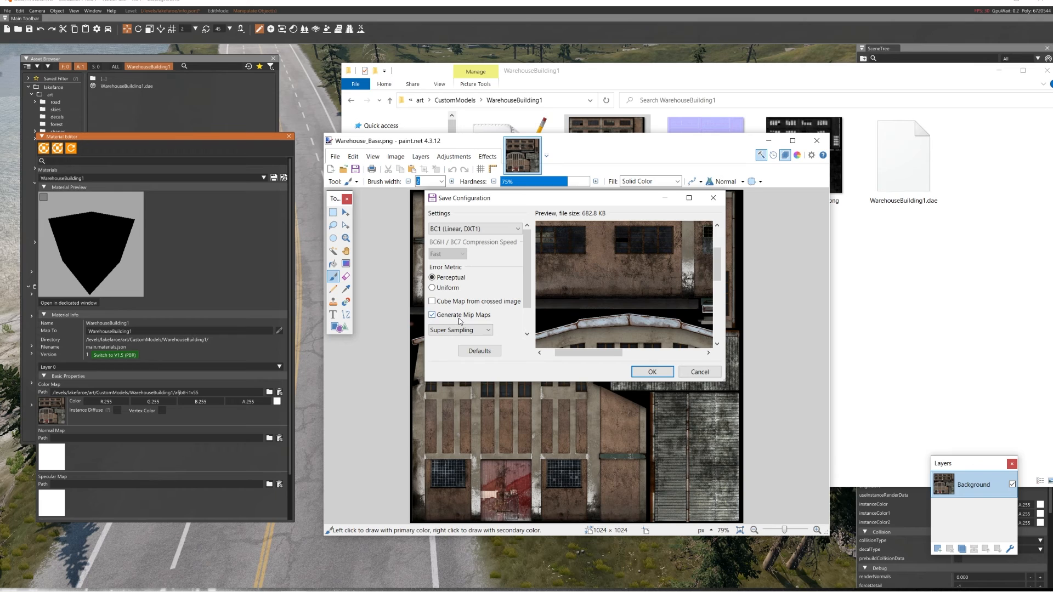
left_click_drag(581, 296, 627, 293)
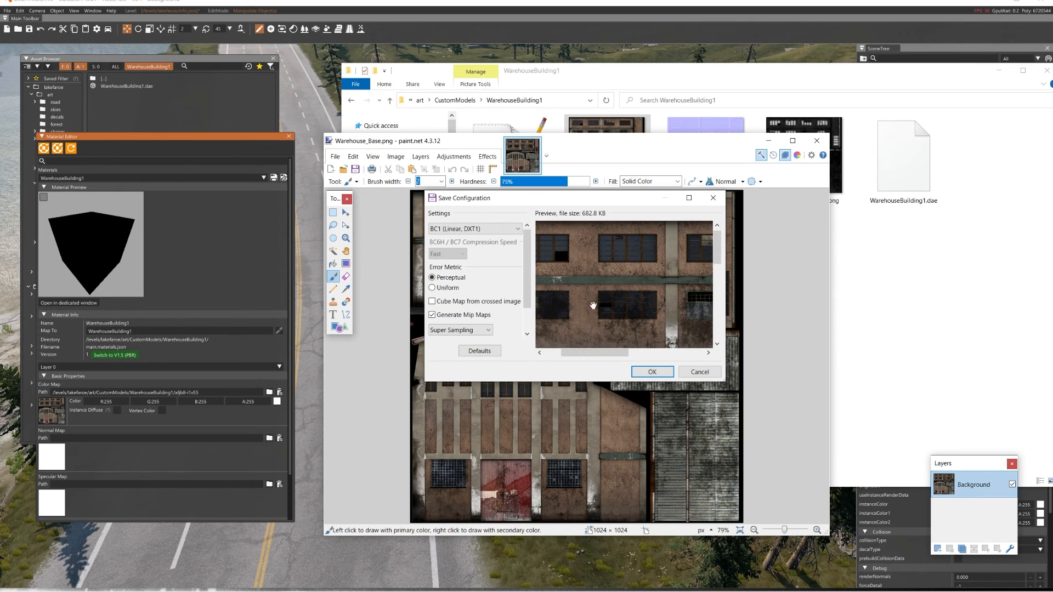
left_click(651, 372)
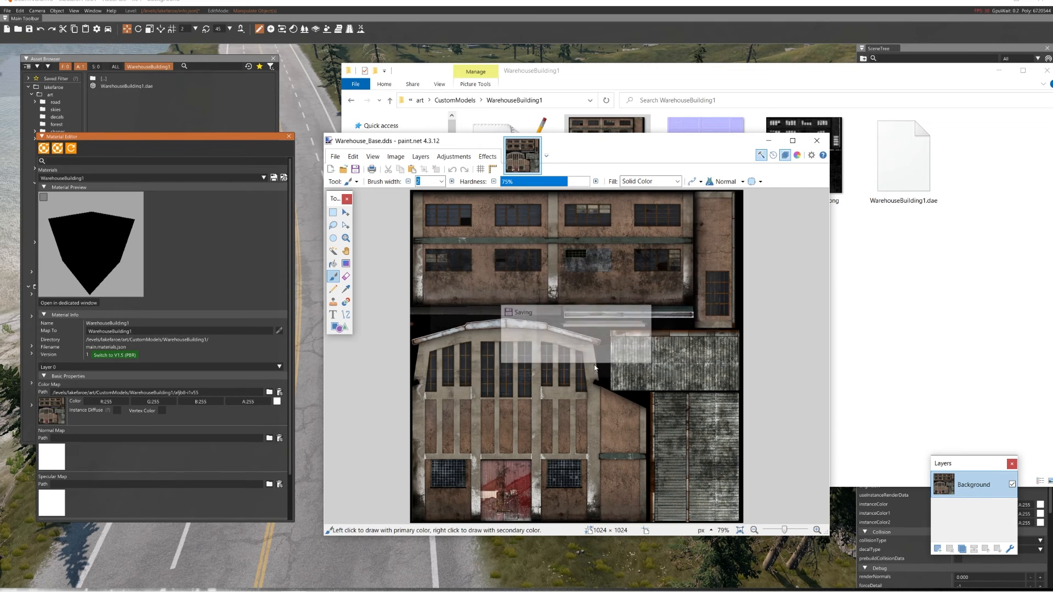
Go back to the WarehouseBuilding1 folder and open Warehouse_Normal.png and Warehouse_Specular.png in paint.net.
left_click_drag(610, 137, 610, 220)
left_click(769, 220)
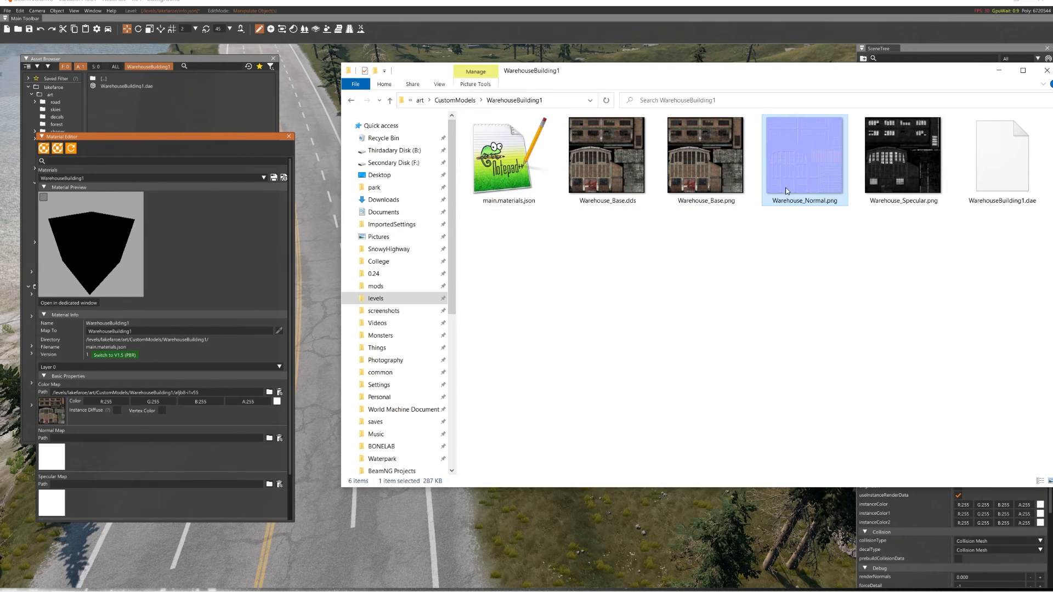
left_click(789, 191)
right_click(787, 189)
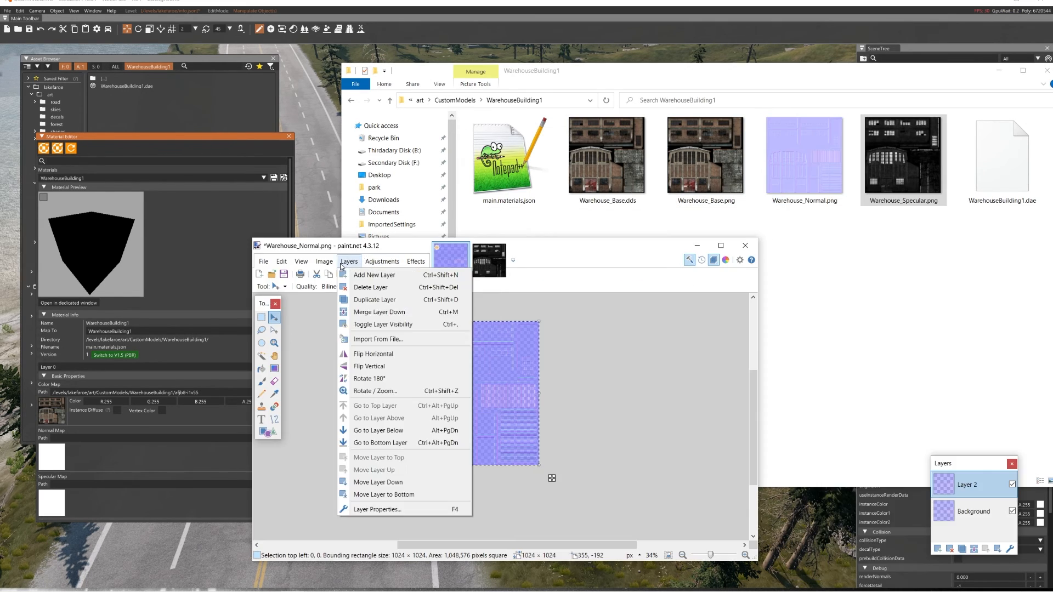
Add five more layers to Warehouse_Normal.png, pasting a copy of the normal map into each, and clear the selection.
key("Escape")
left_click(353, 264)
left_click(362, 277)
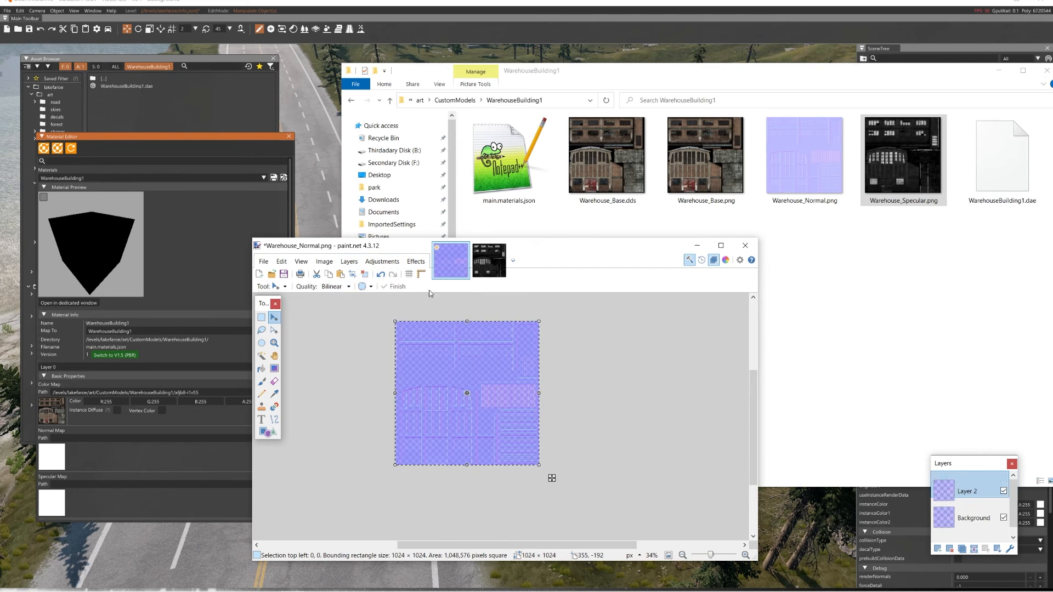
key("ctrl+v")
left_click(352, 264)
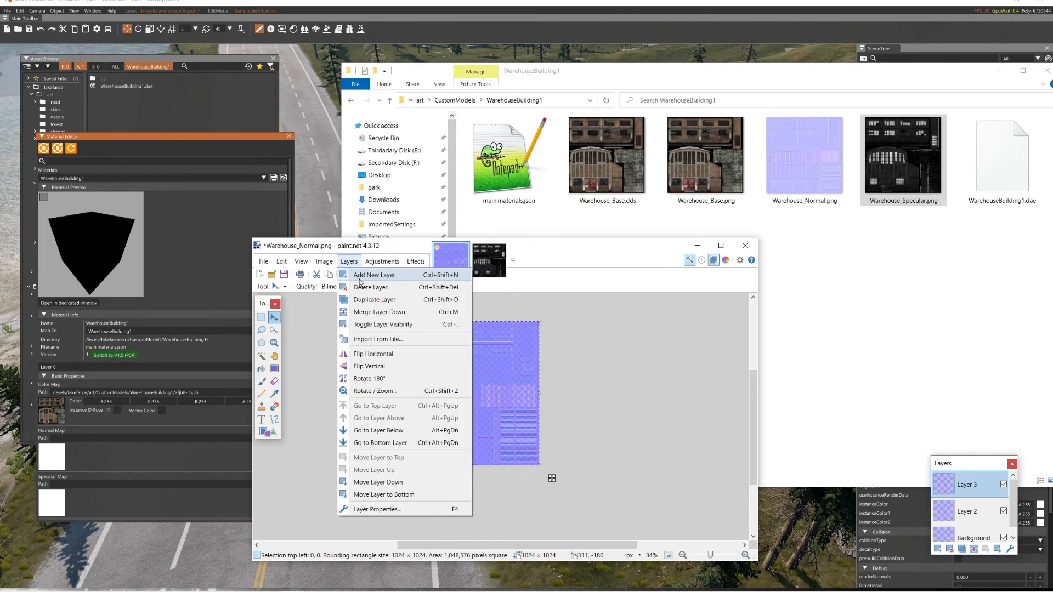
left_click(362, 277)
left_click(352, 264)
left_click(362, 277)
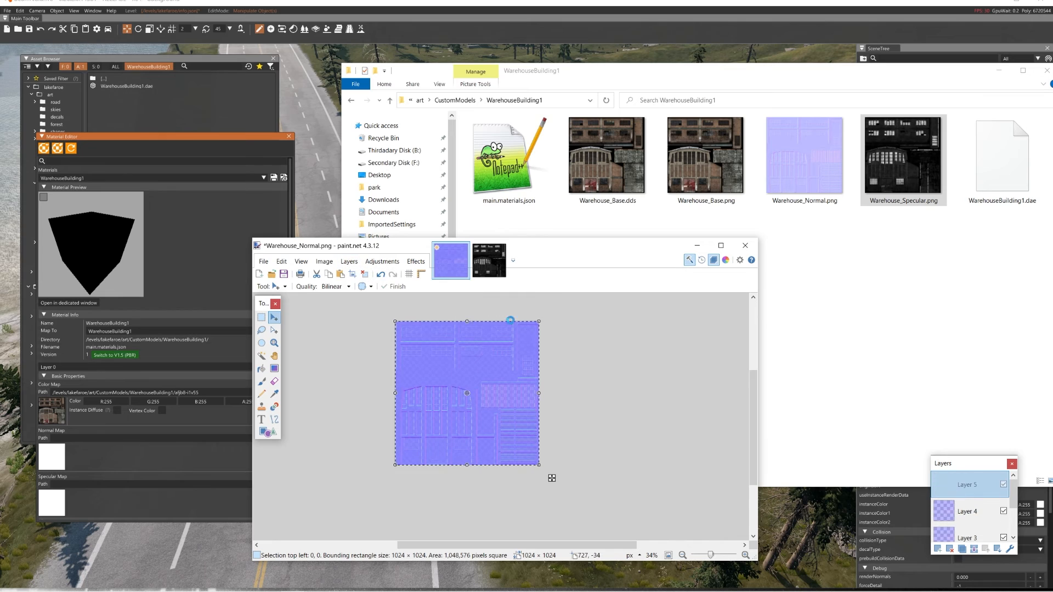
left_click(349, 262)
left_click(362, 277)
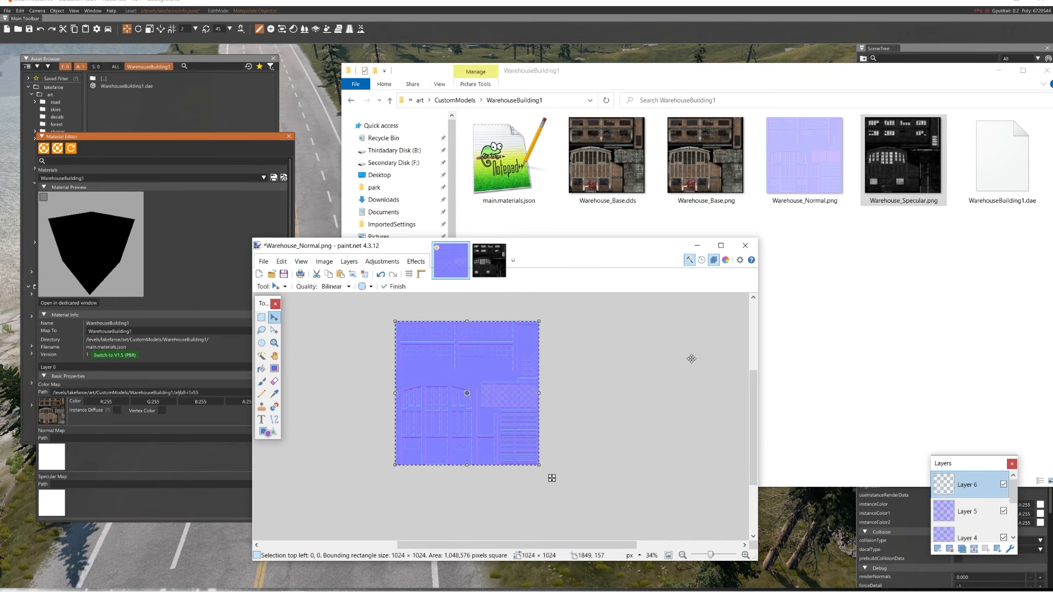
left_click(350, 262)
left_click(362, 278)
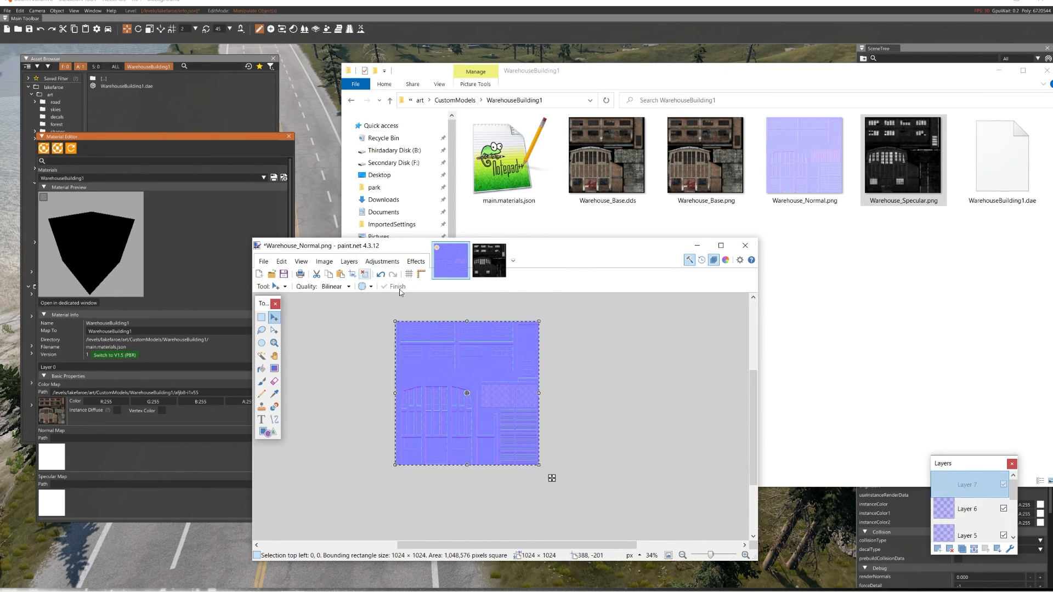
key("ctrl+d")
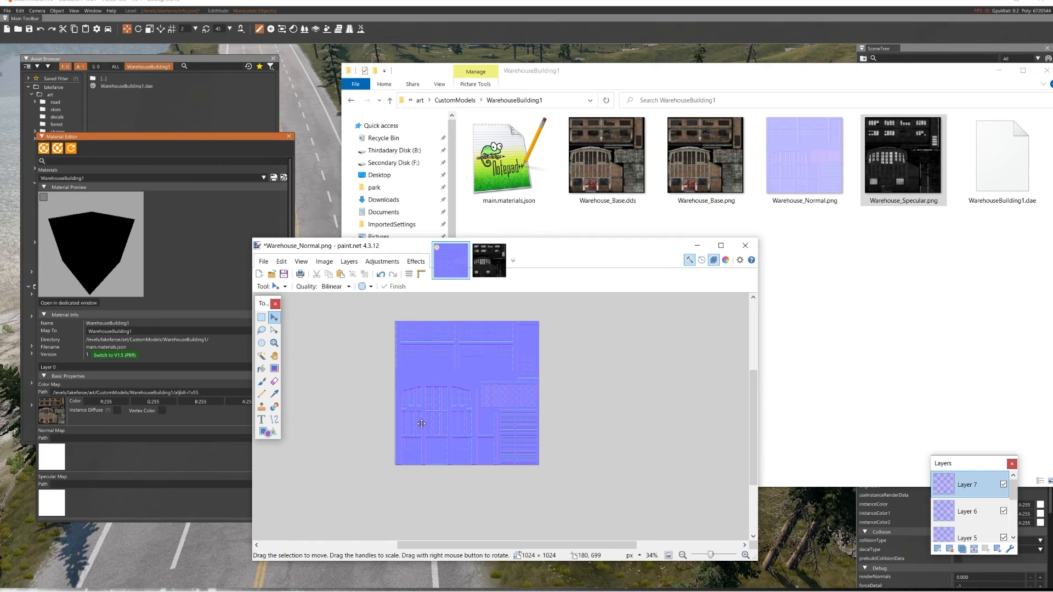
Save the layered normal map as Warehouse_Normal.dds with BC1 (Linear, DXT1) compression, flattening its layers.
scroll(421, 424, "up", 3, "ctrl")
scroll(422, 423, "down", 1, "ctrl")
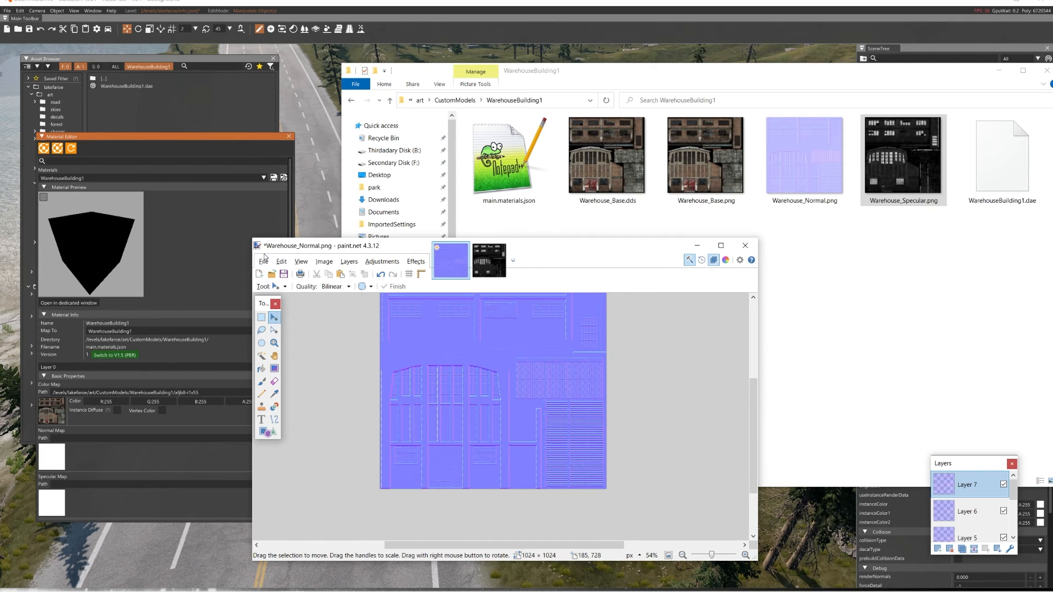
left_click(264, 261)
left_click(291, 340)
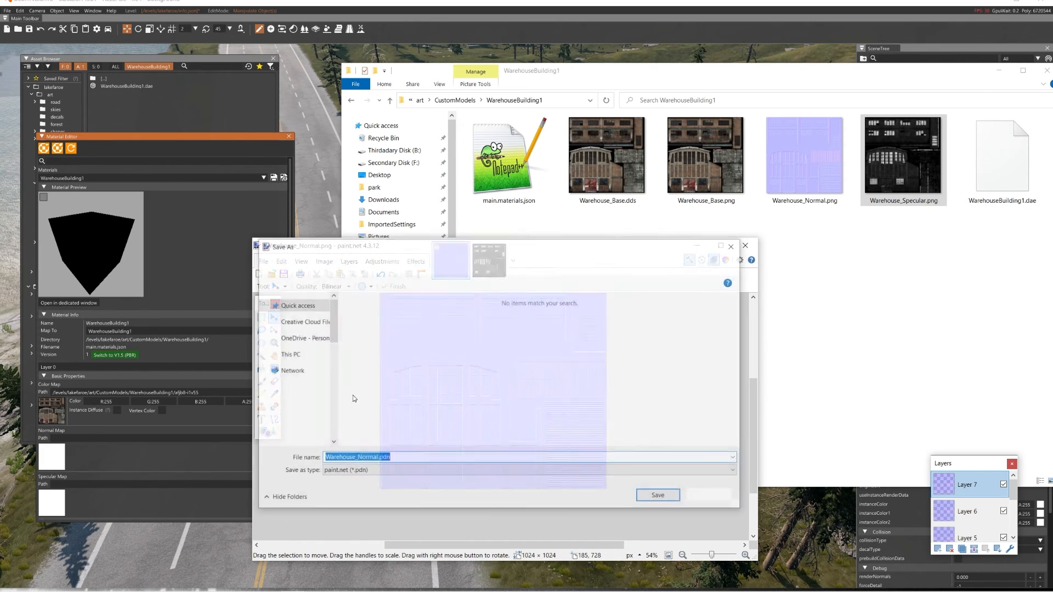
left_click(362, 472)
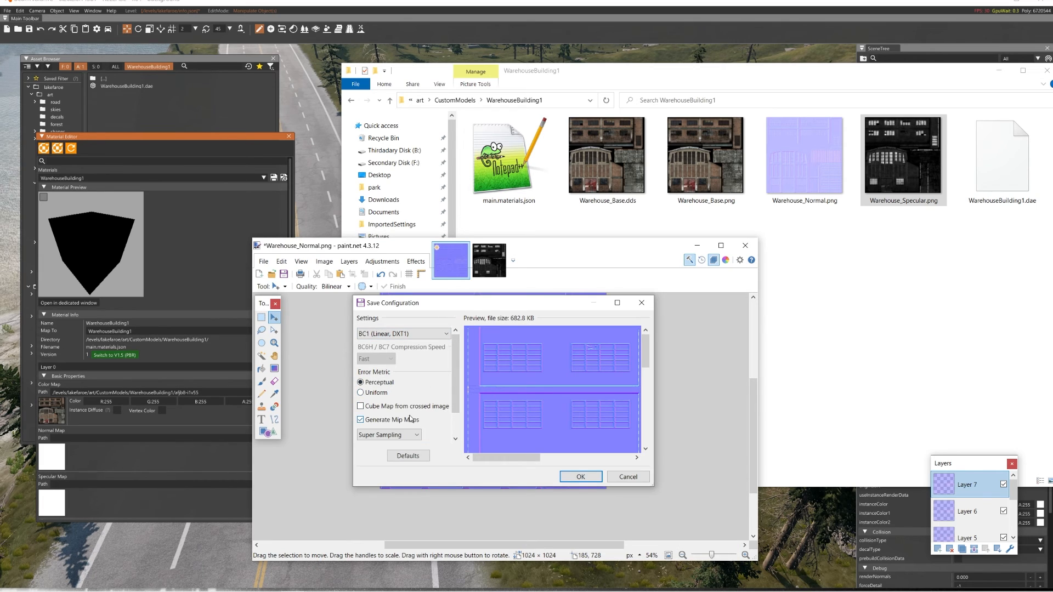
left_click(573, 477)
left_click(446, 427)
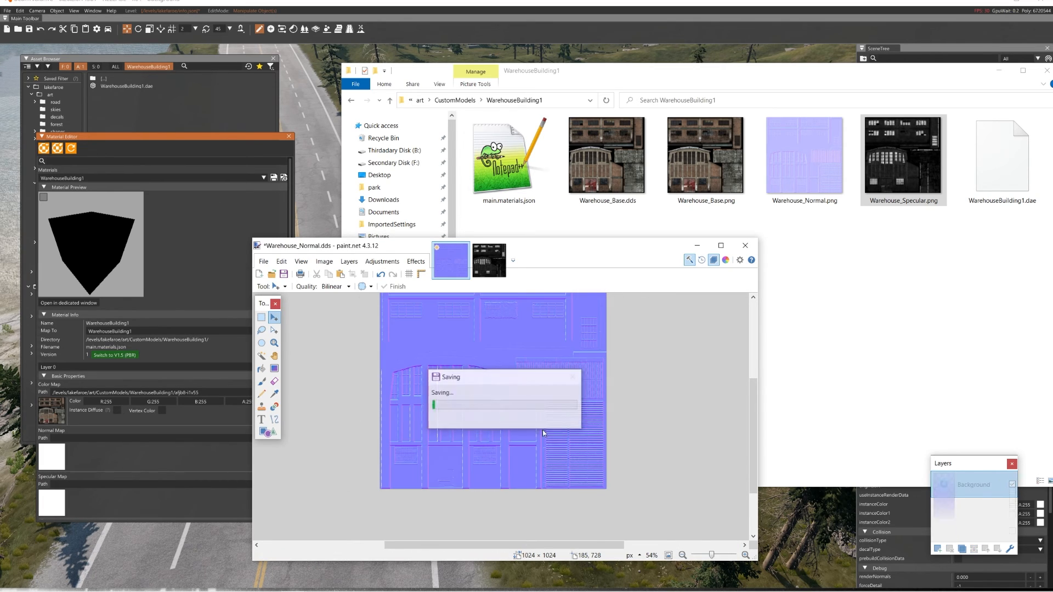
Switch to the specular texture image and save it as Warehouse_Specular.dds.
left_click(489, 261)
left_click(263, 261)
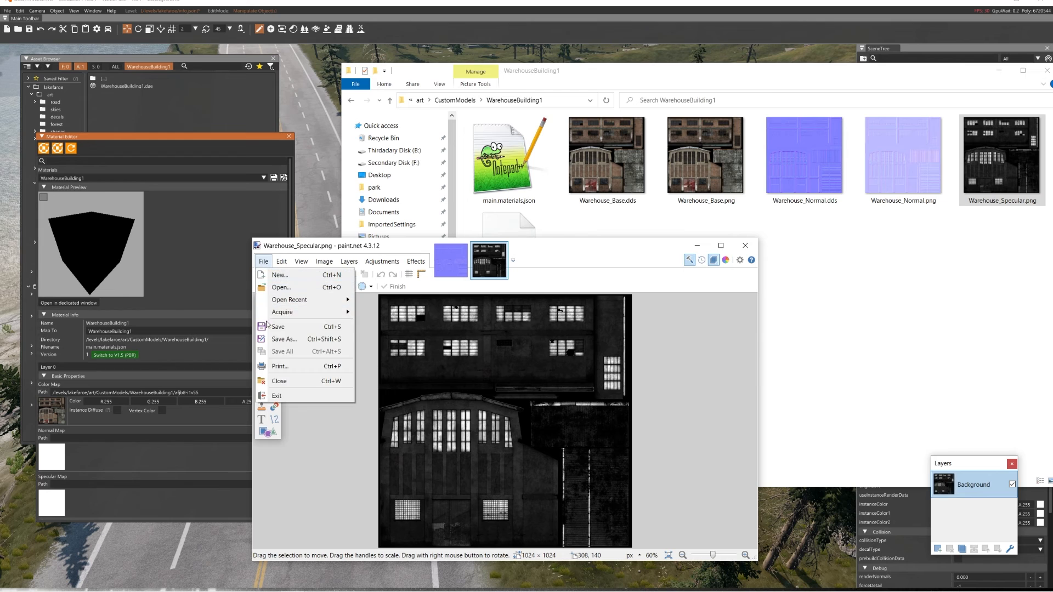
left_click(292, 340)
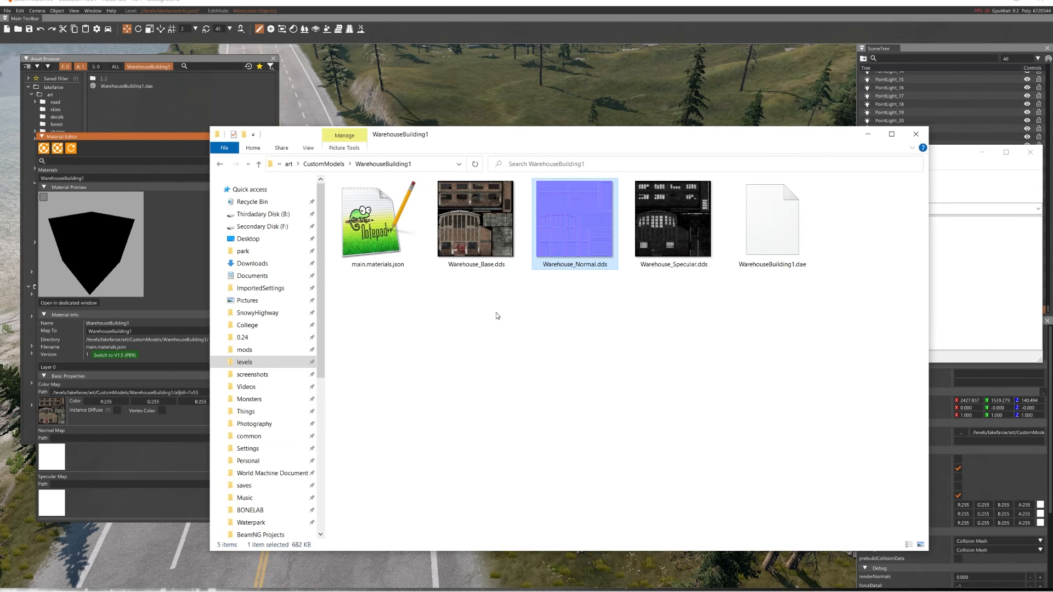
Save the opened Warehouse_Normal.dds again under the same name as a DirectDraw Surface (DDS) file.
left_click_drag(419, 245, 573, 234)
left_click(412, 252)
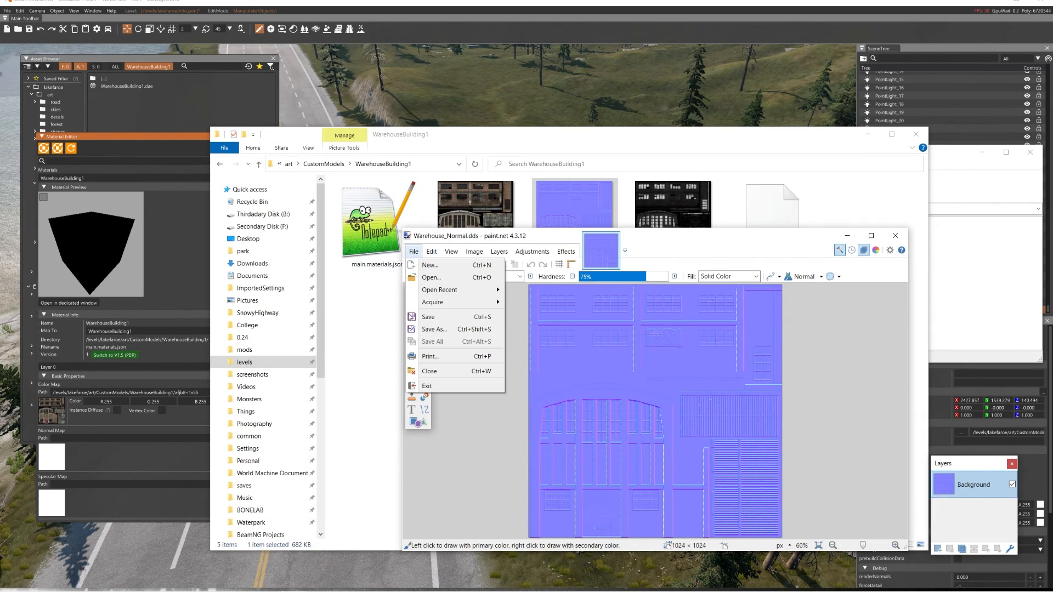
left_click(433, 329)
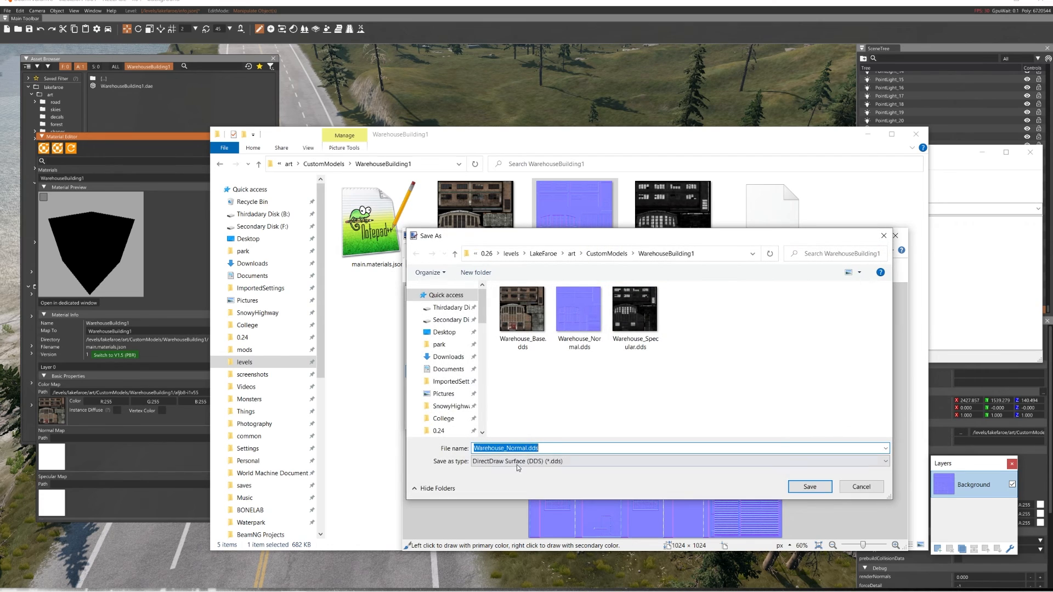
left_click(516, 464)
left_click(679, 425)
left_click(805, 487)
Set the normal map's DDS compression to BC5 (Linear, Unsigned), keeping Generate Mip Maps enabled, and save it.
left_click(550, 301)
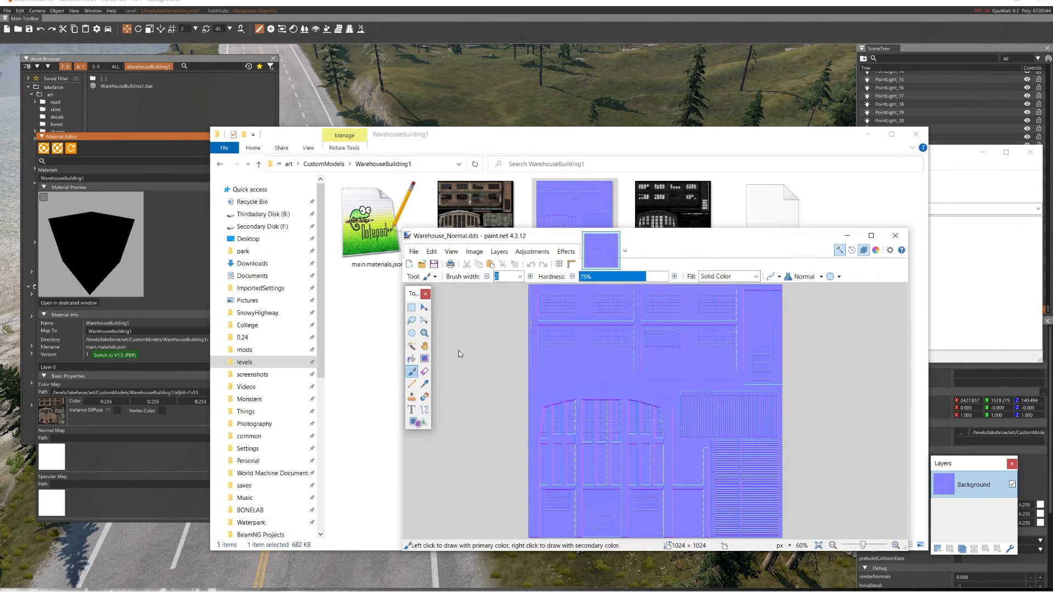
left_click(551, 323)
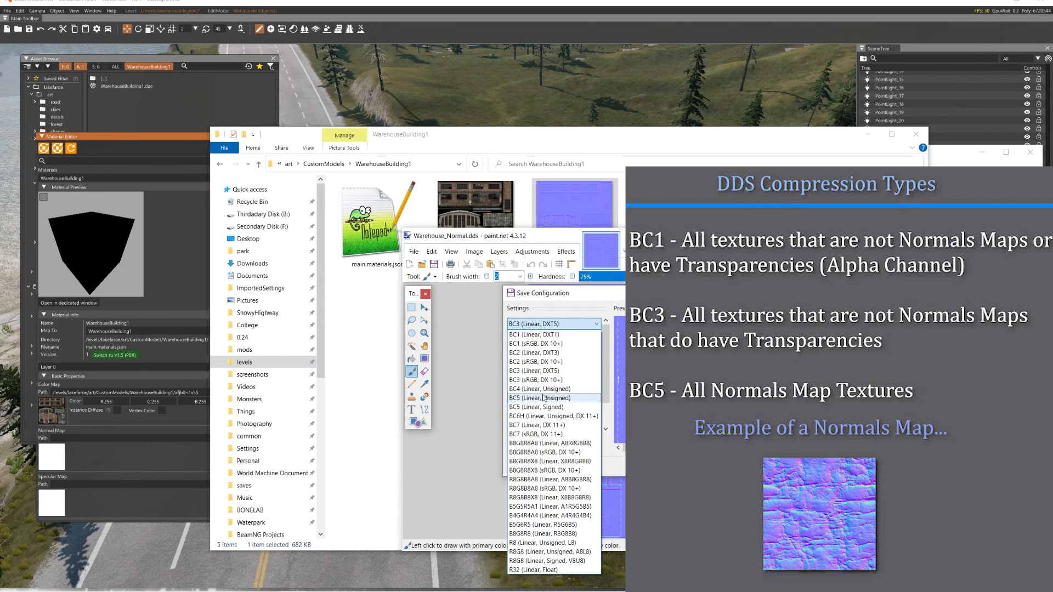
left_click(544, 398)
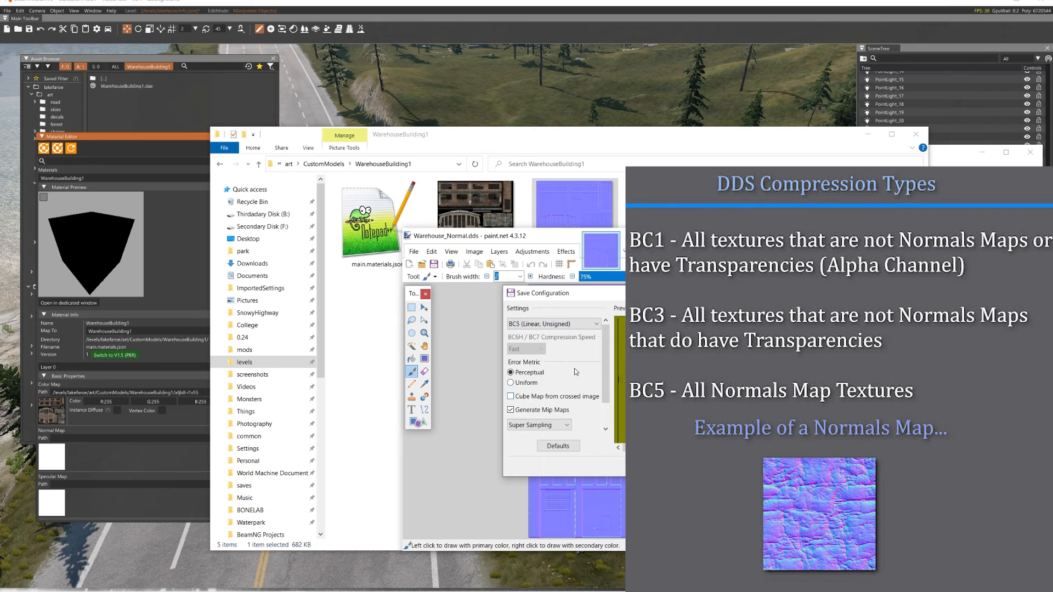
left_click(555, 323)
left_click(547, 323)
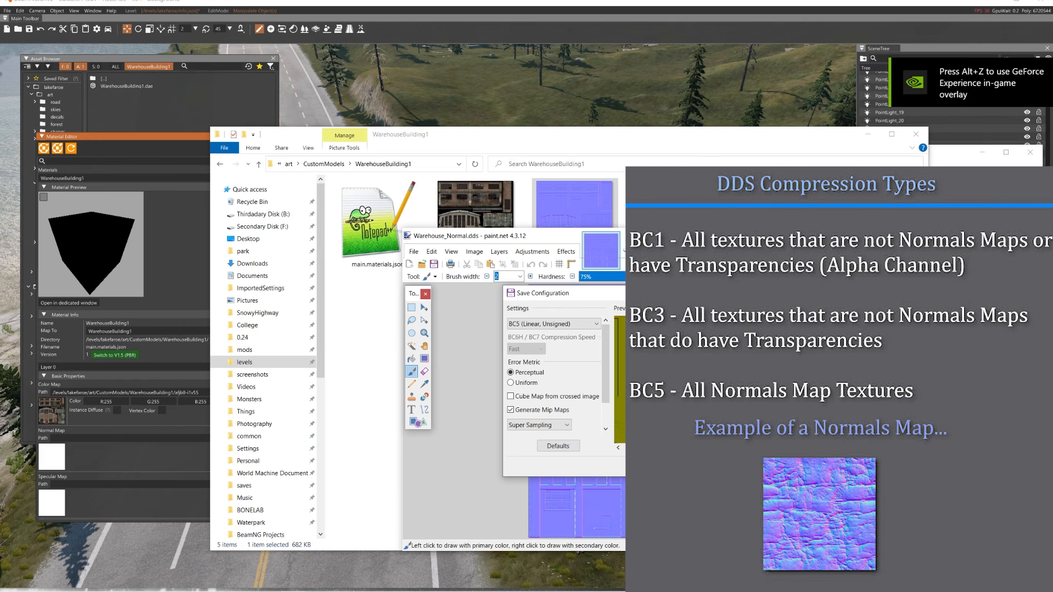
mouse_move(534, 287)
left_mouse_down()
mouse_move(608, 250)
mouse_move(612, 268)
left_mouse_up()
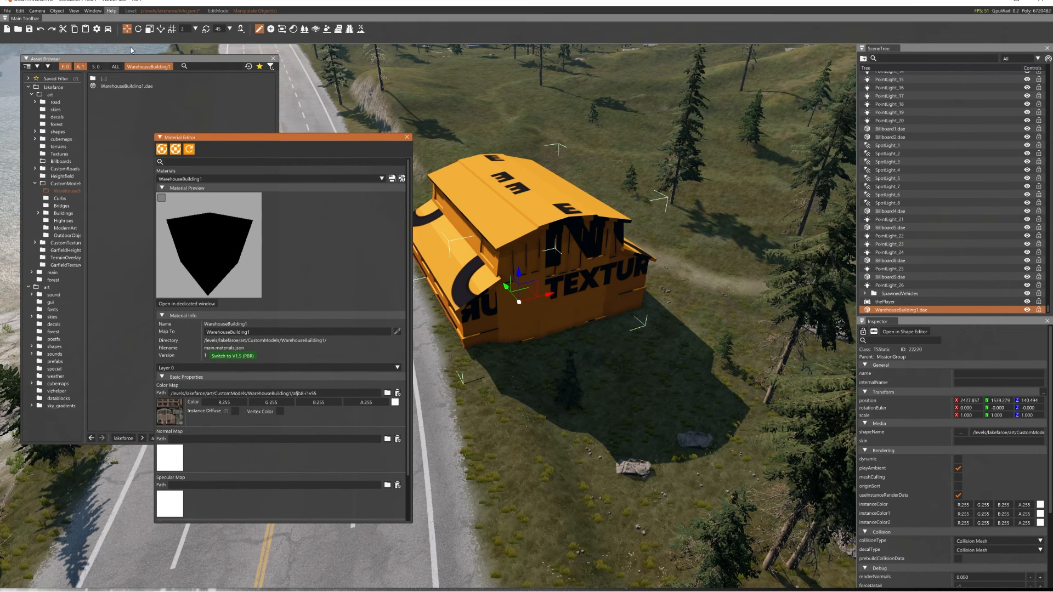
Bring up the Material Editor in the BeamNG level editor and the WarehouseBuilding1 folder containing the DDS textures.
left_click(93, 10)
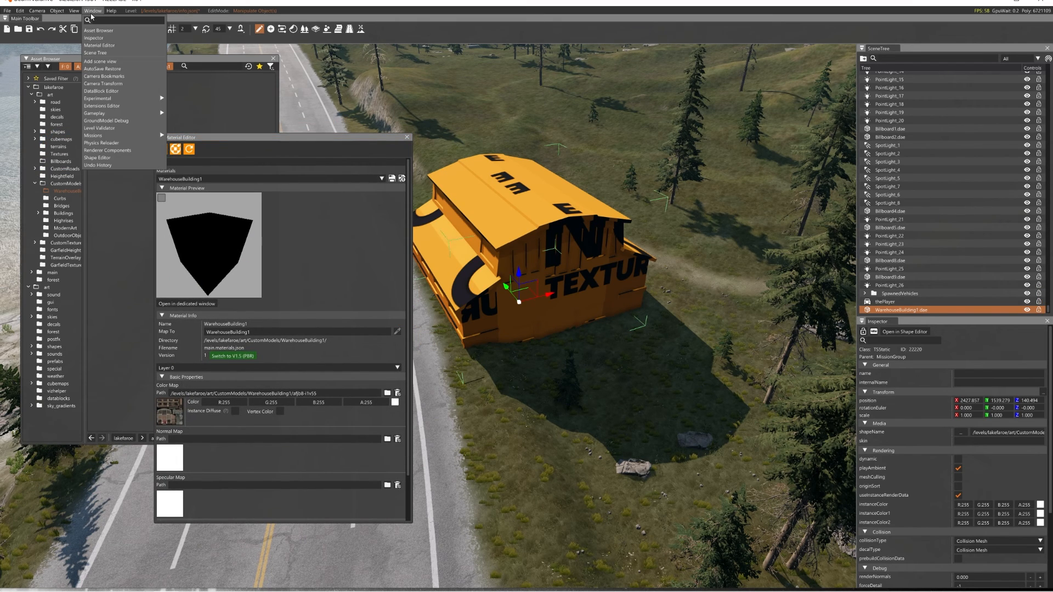
left_click(129, 45)
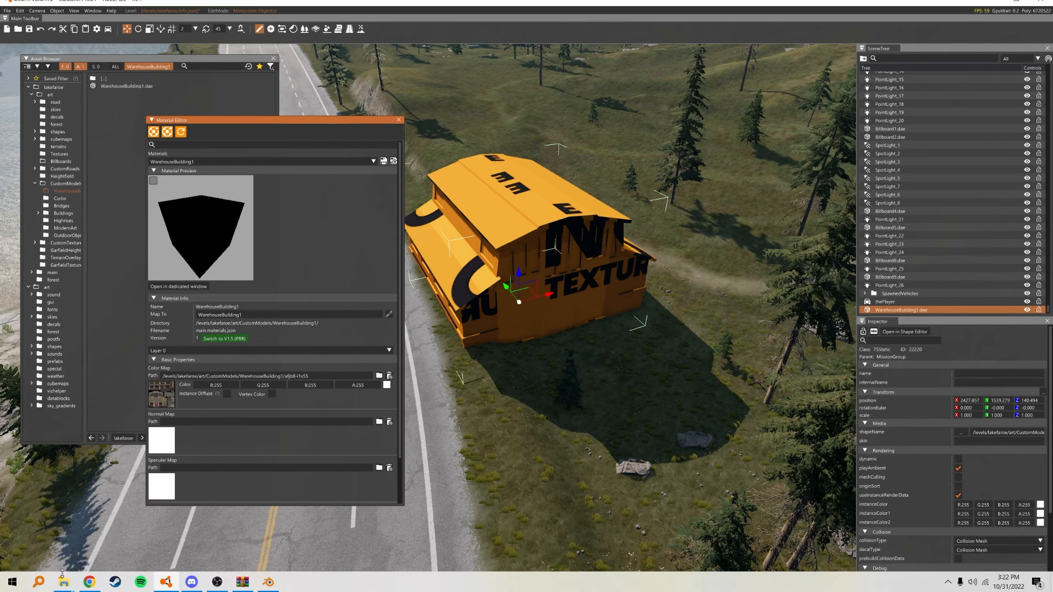
mouse_move(63, 583)
left_click(55, 529)
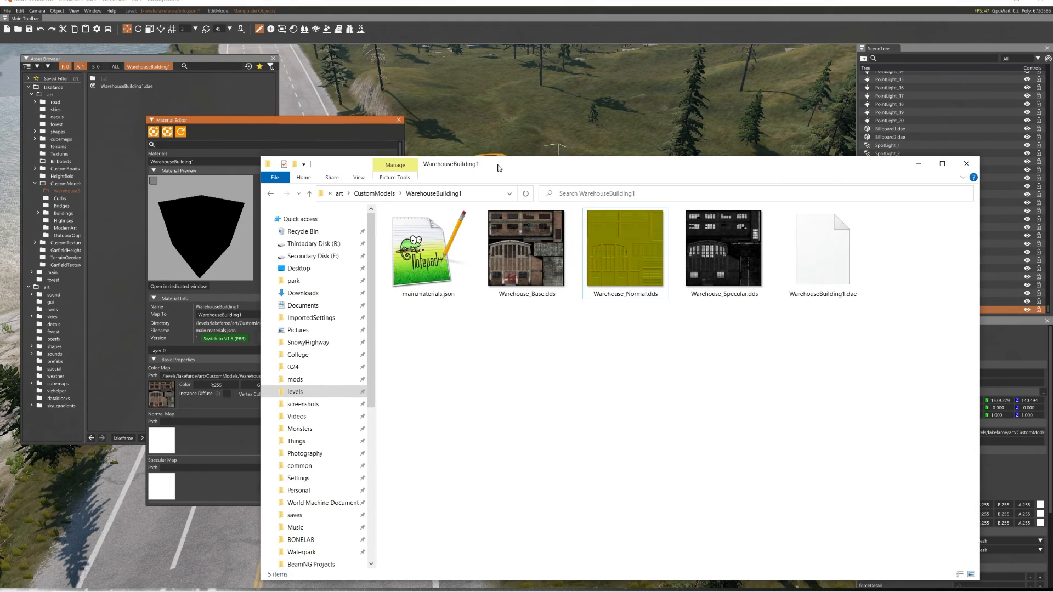
Select main.materials.json in the WarehouseBuilding1 folder and bring the level editor back to the front.
left_click(415, 248)
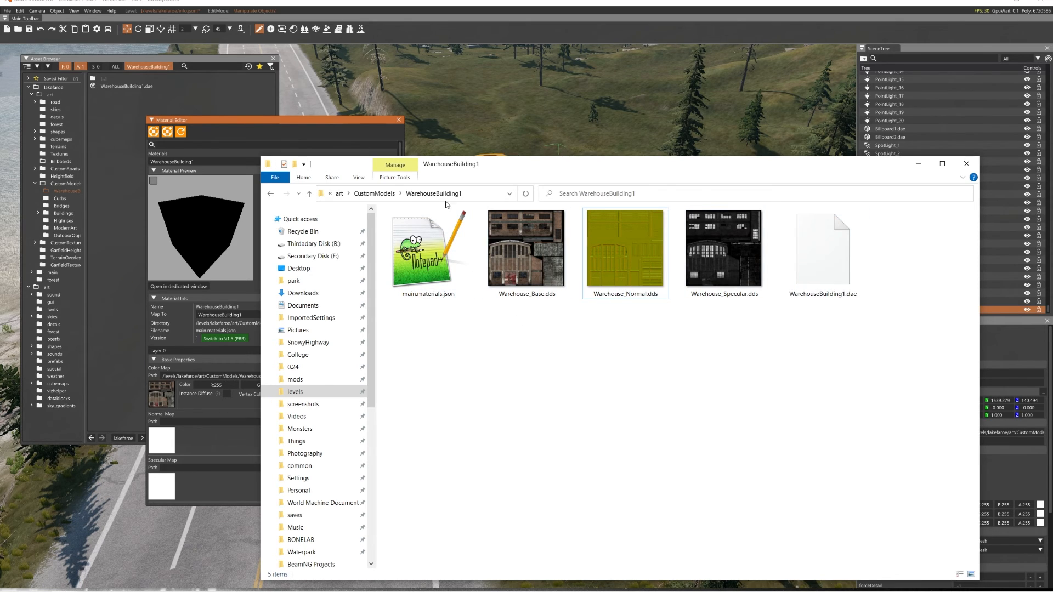
left_click(381, 193)
double_click(502, 225)
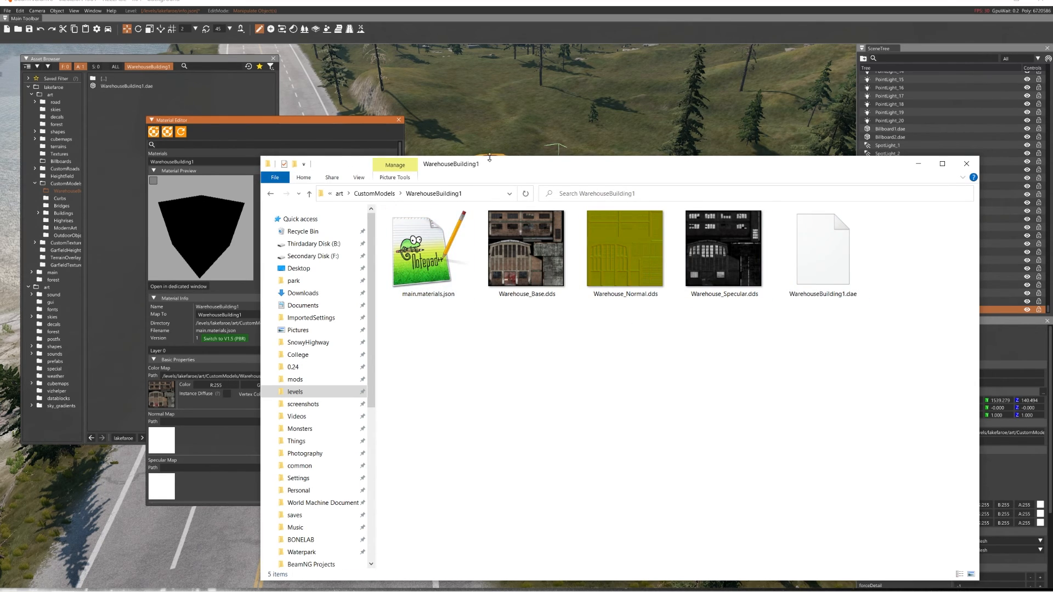
left_click_drag(784, 377, 753, 327)
left_click(432, 267)
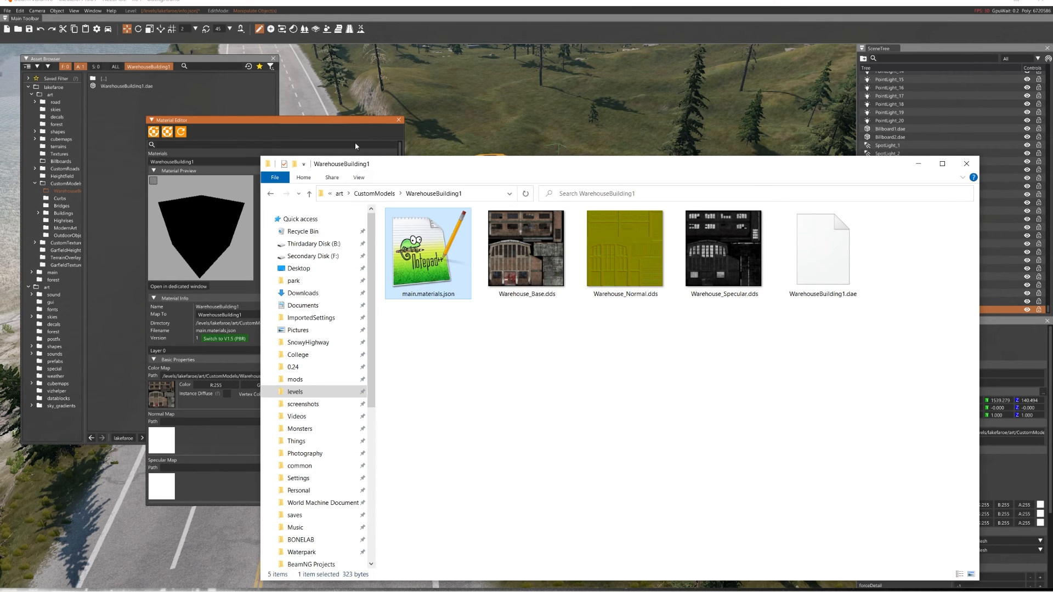
left_click_drag(340, 122, 342, 123)
left_click(7, 11)
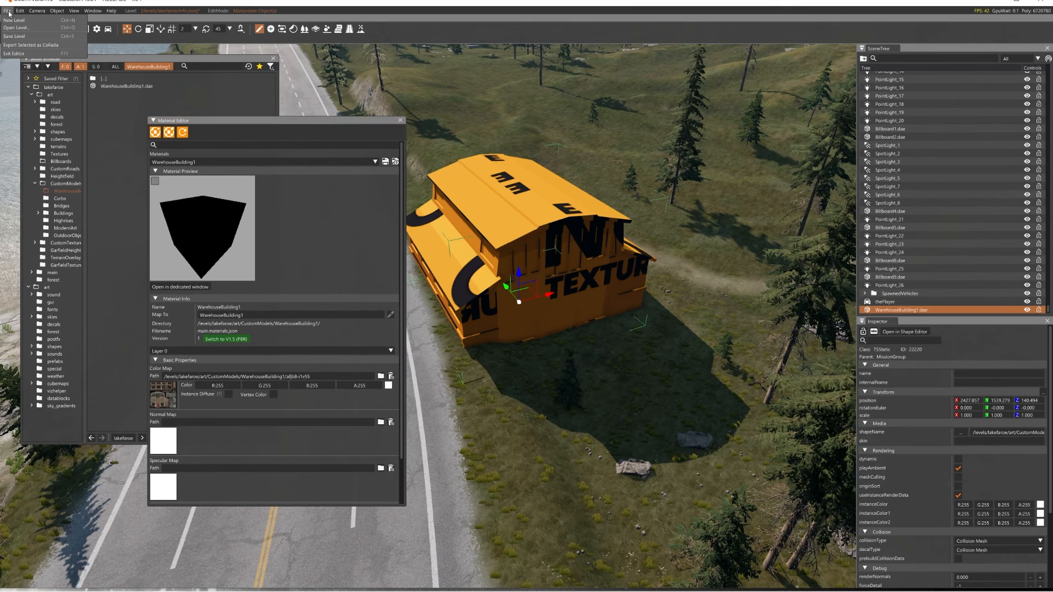
left_click(241, 132)
left_click_drag(241, 132, 227, 141)
left_click(140, 144)
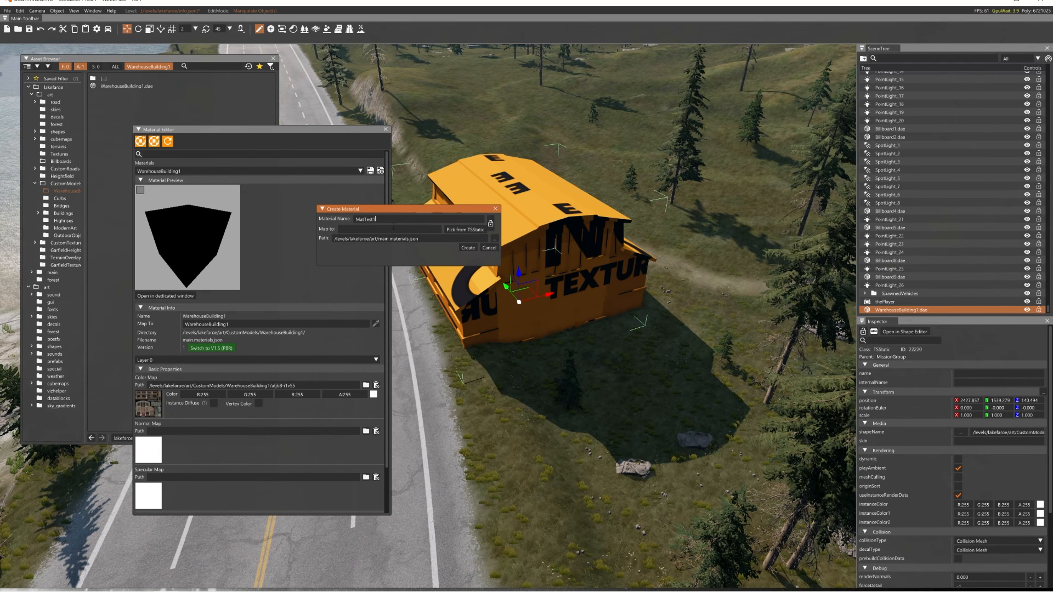
left_click(495, 239)
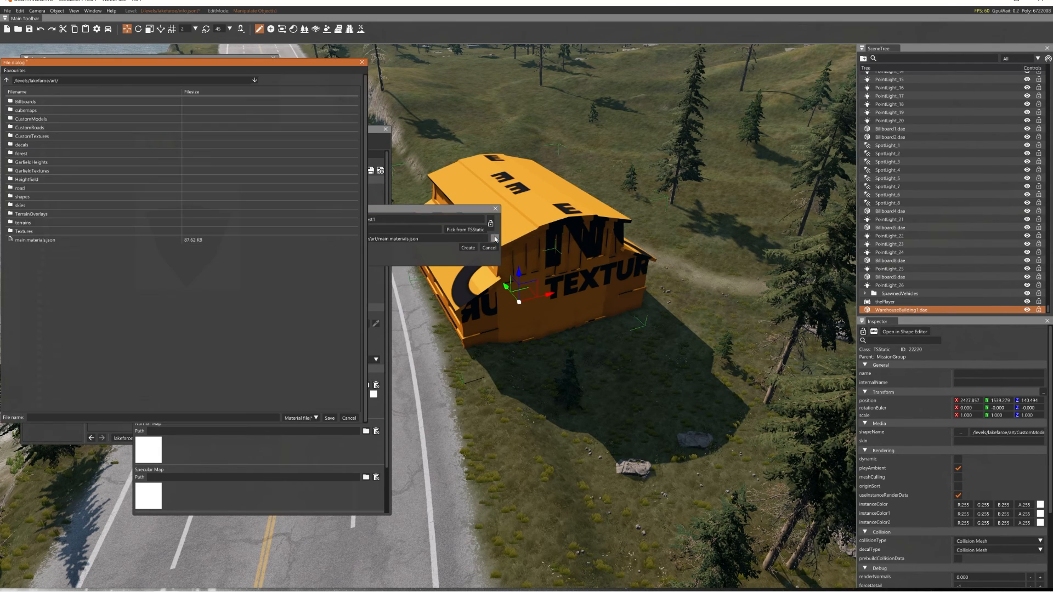
left_click_drag(280, 85, 403, 116)
double_click(159, 151)
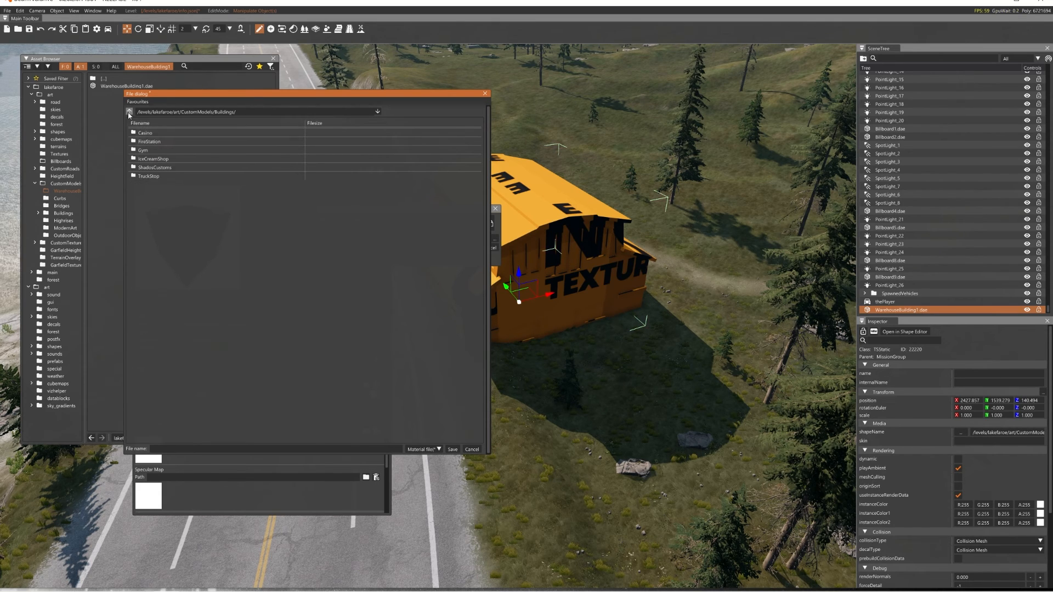
double_click(159, 185)
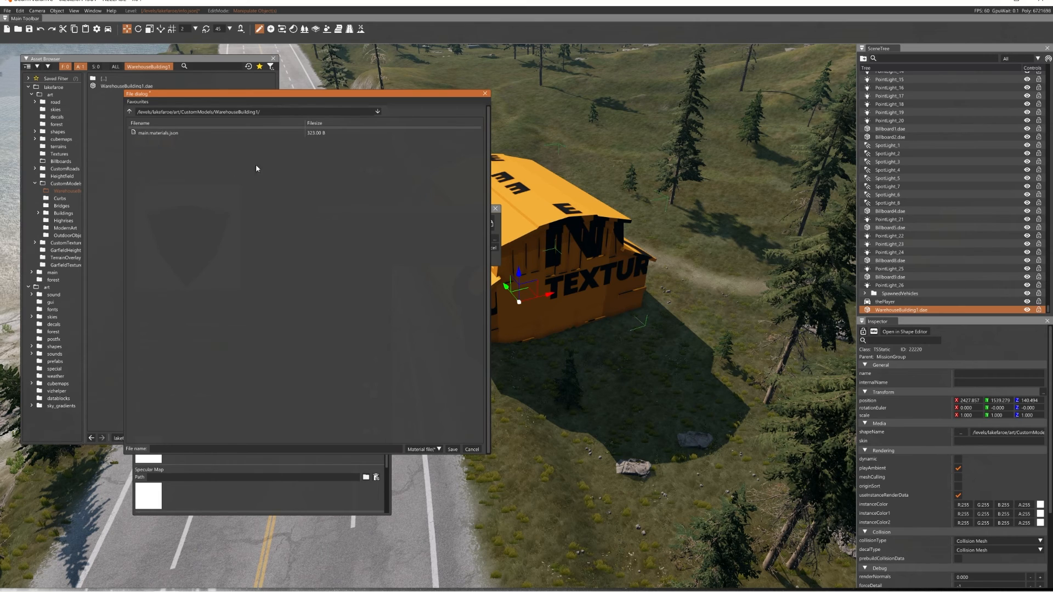
left_click(469, 448)
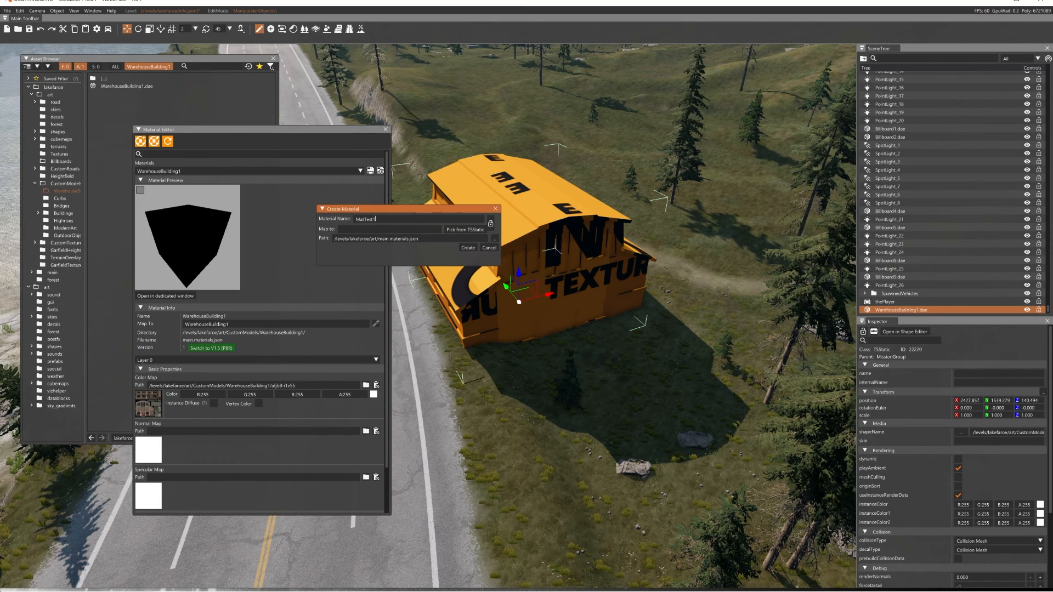
left_click(258, 308)
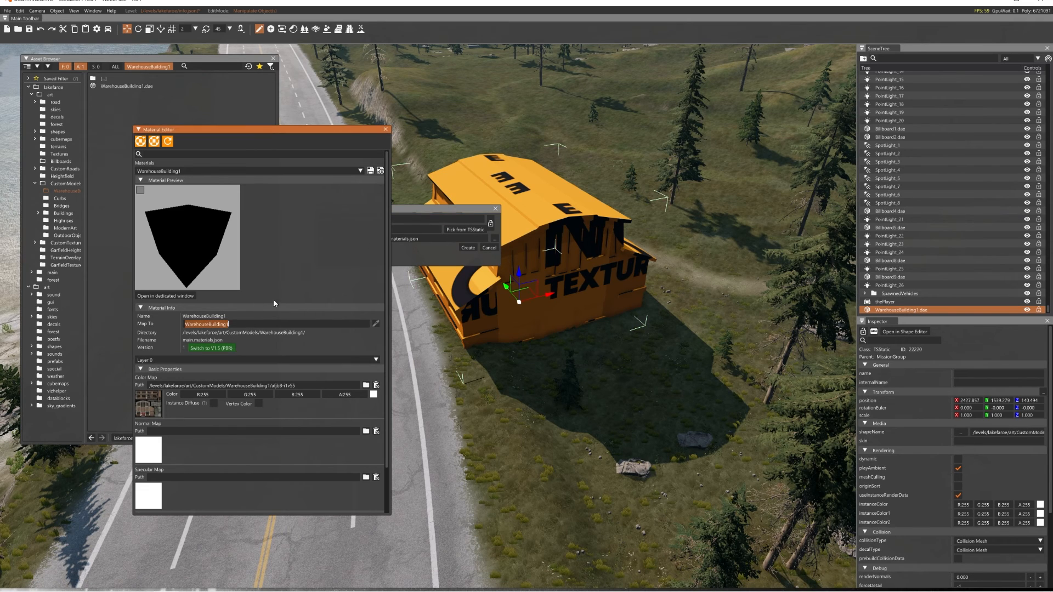
left_click_drag(408, 219, 272, 224)
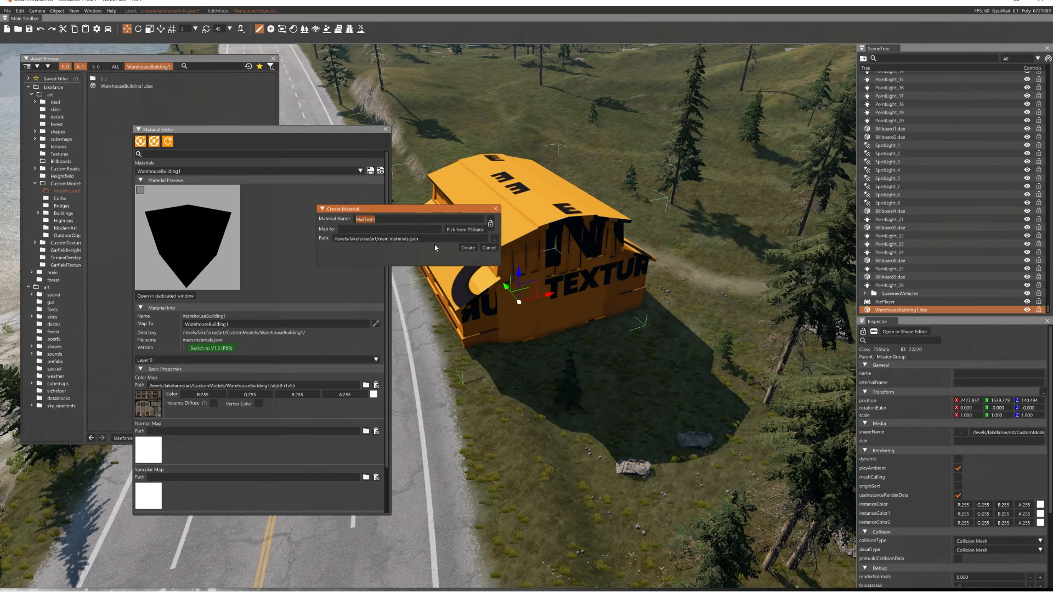
left_click(489, 247)
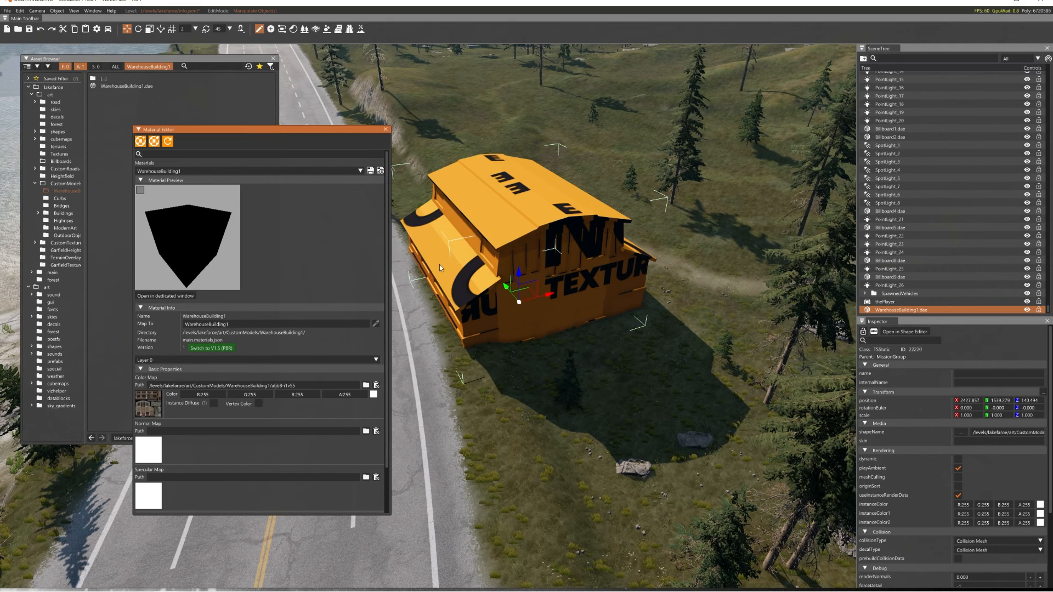
Enter TestMaterial as the name of a new material and close the Create Material dialog.
right_click_drag(551, 263, 521, 273)
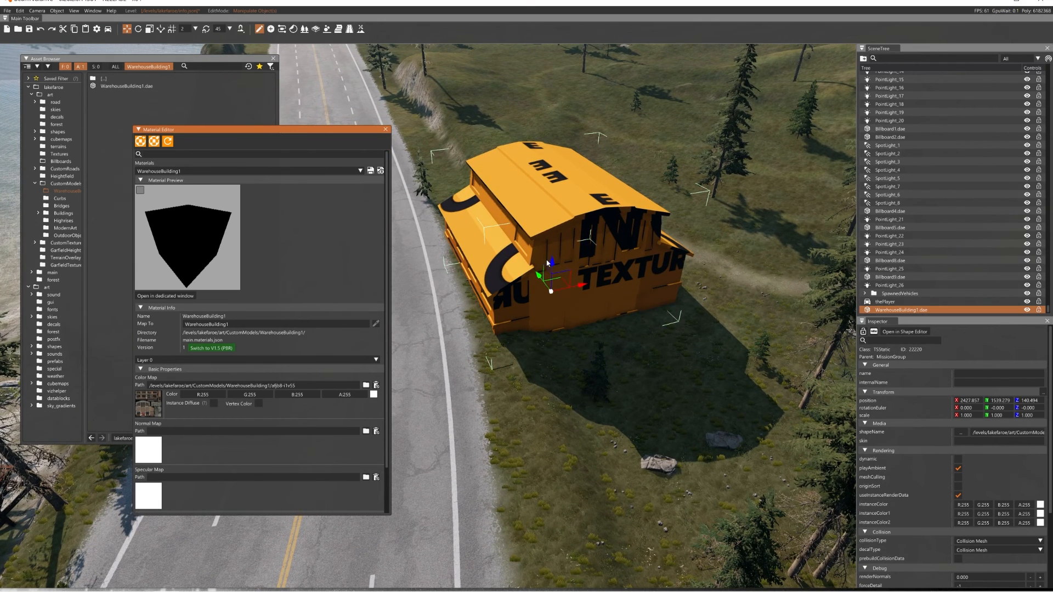
left_click_drag(323, 130, 307, 126)
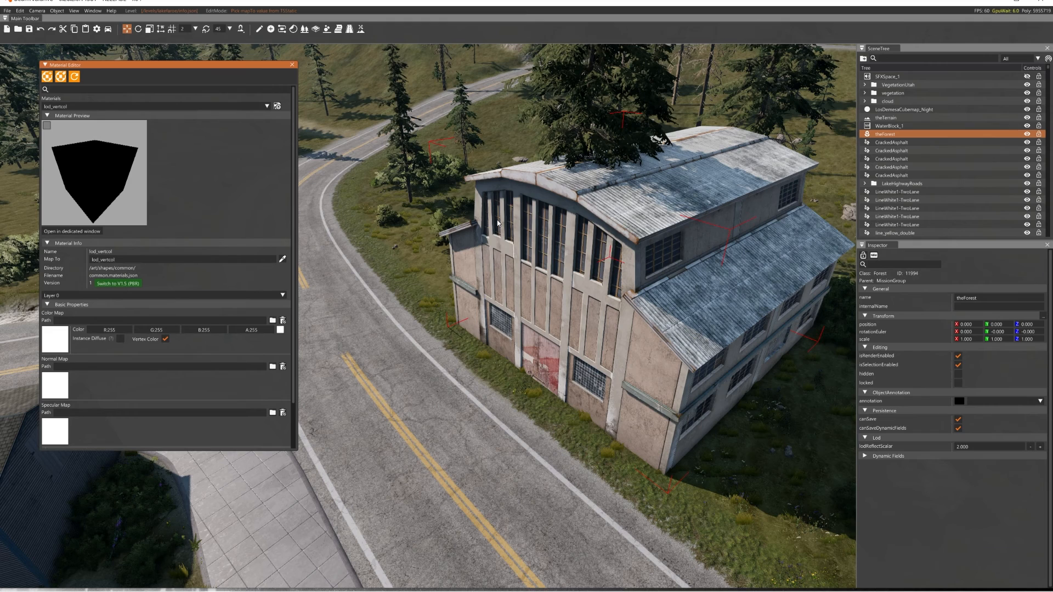
left_click(48, 76)
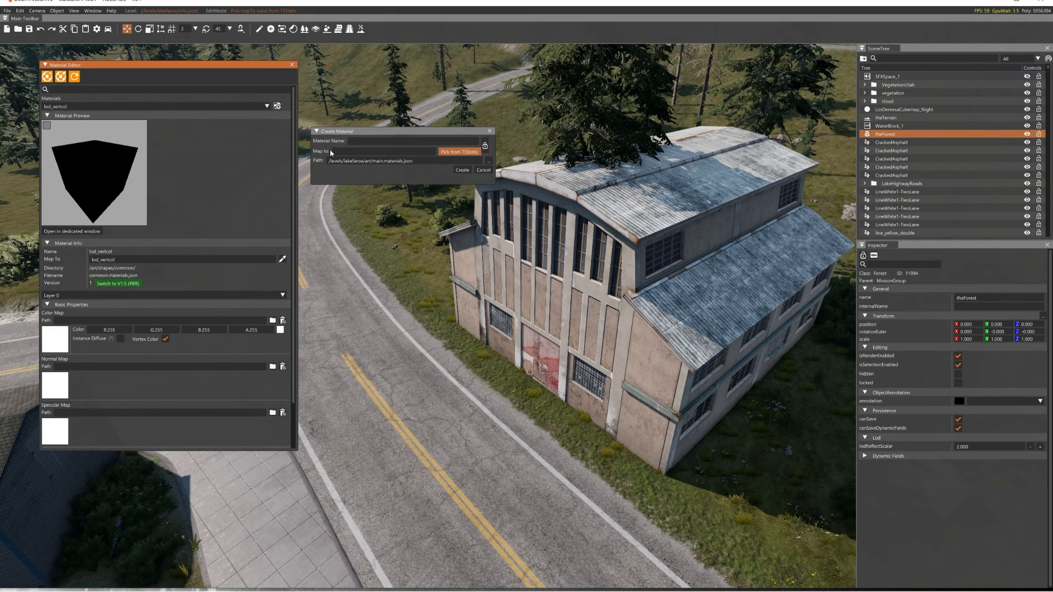
left_click_drag(331, 153, 306, 182)
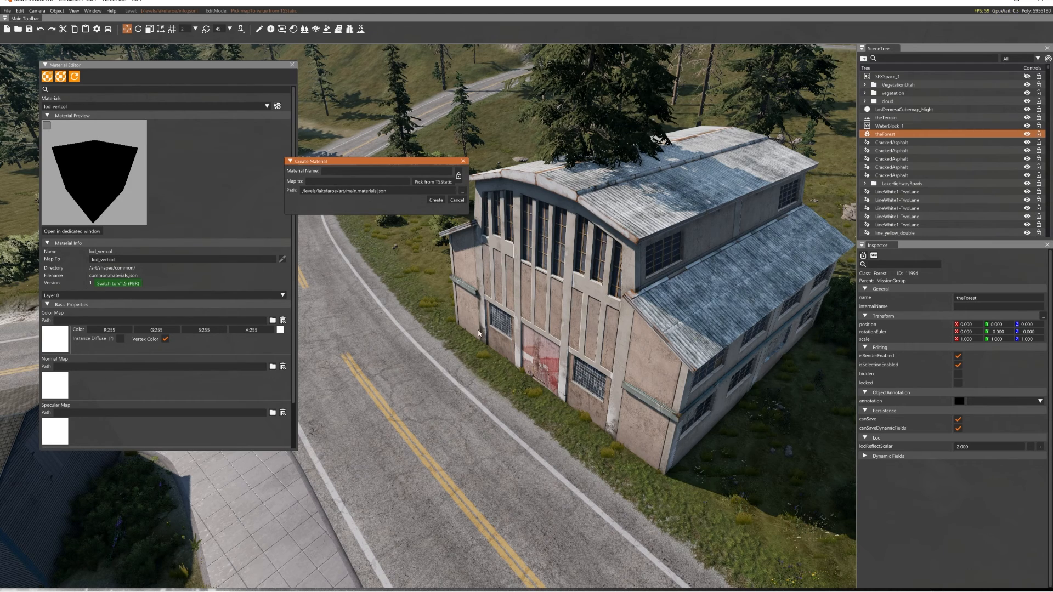
right_click_drag(614, 307, 608, 248)
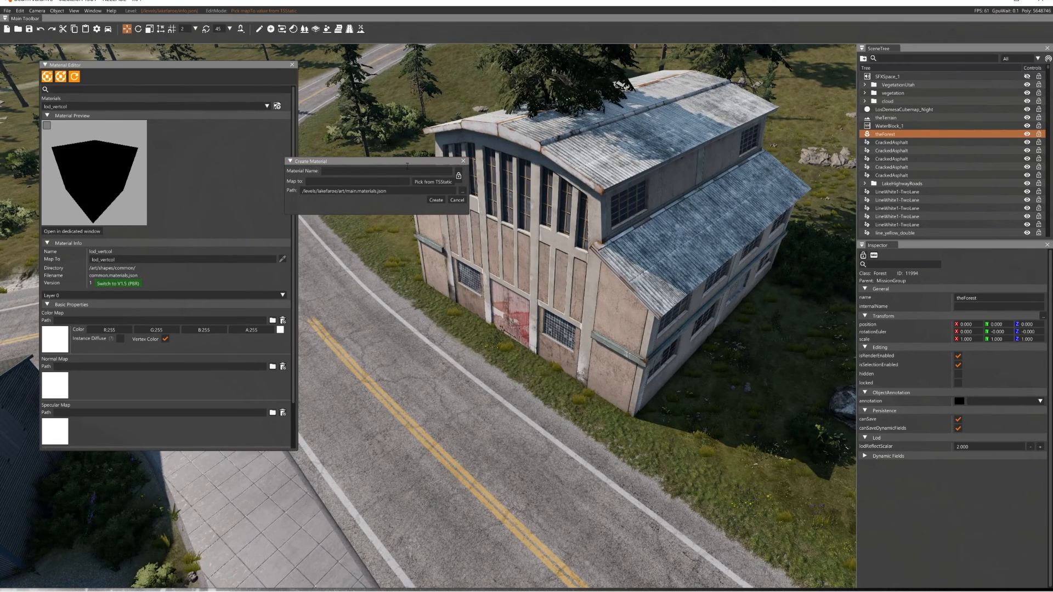
left_click_drag(377, 164, 368, 162)
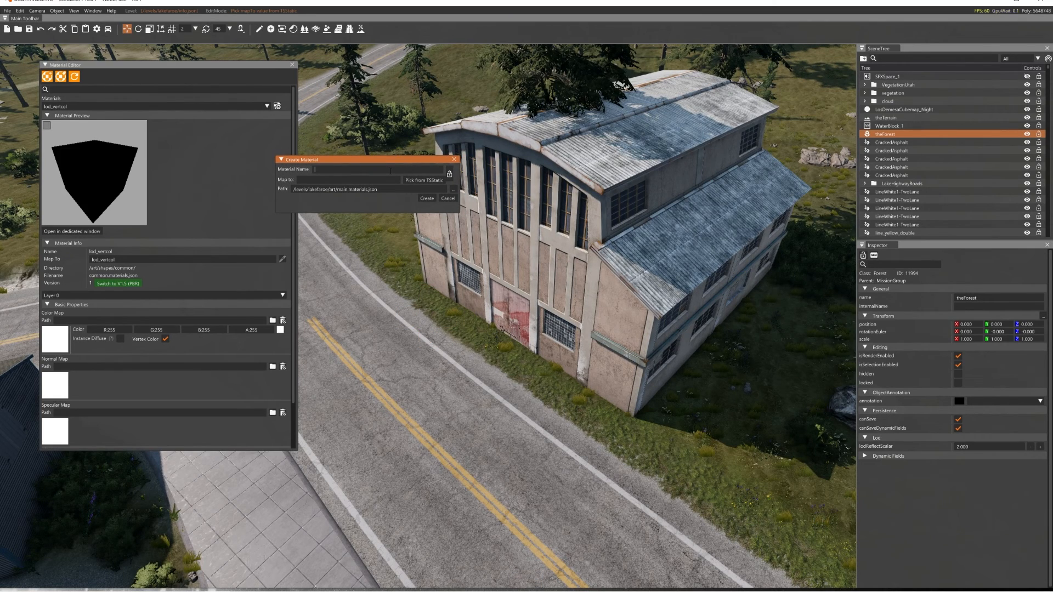
type("terial")
left_click(414, 168)
left_click(63, 100)
left_click(387, 189)
right_click_drag(566, 241, 441, 202)
left_click(446, 199)
List the warehouse's materials for the new material's mapping and compare them with the WarehouseBuilding1_a150 object in Blender.
left_click(259, 28)
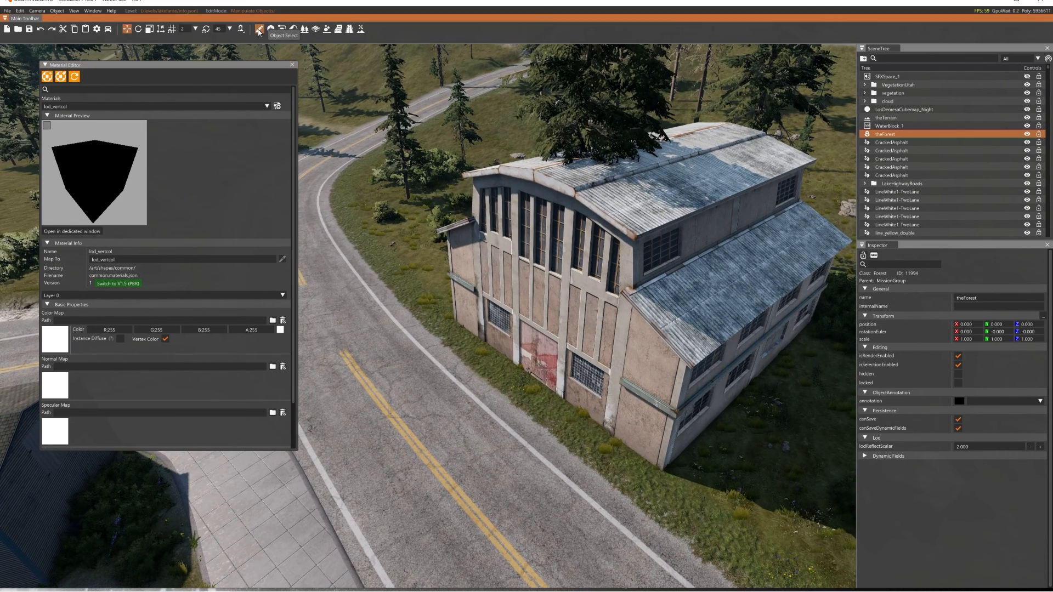
left_click(56, 75)
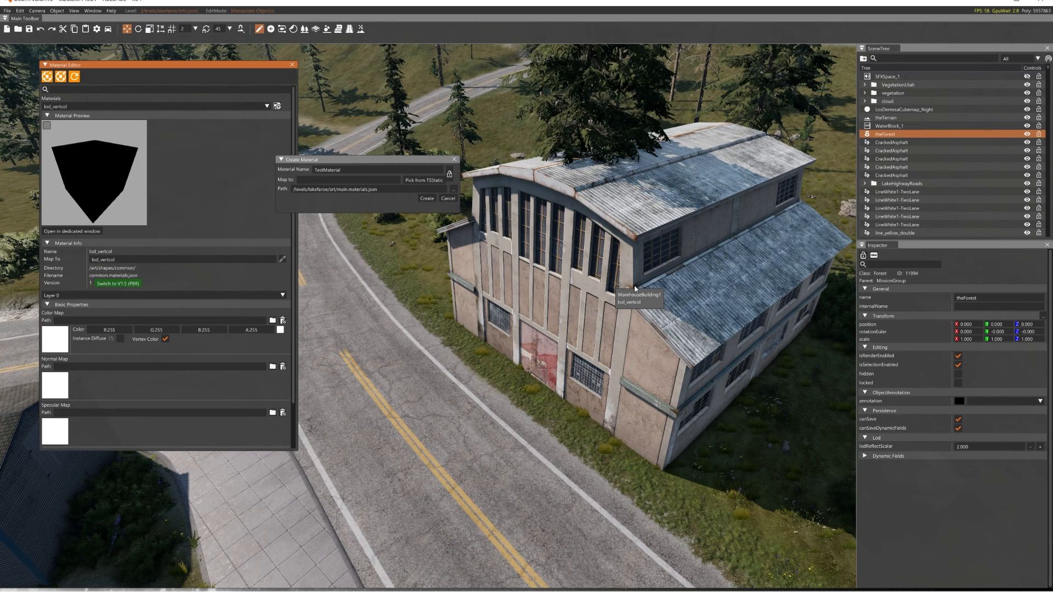
key("alt+Tab")
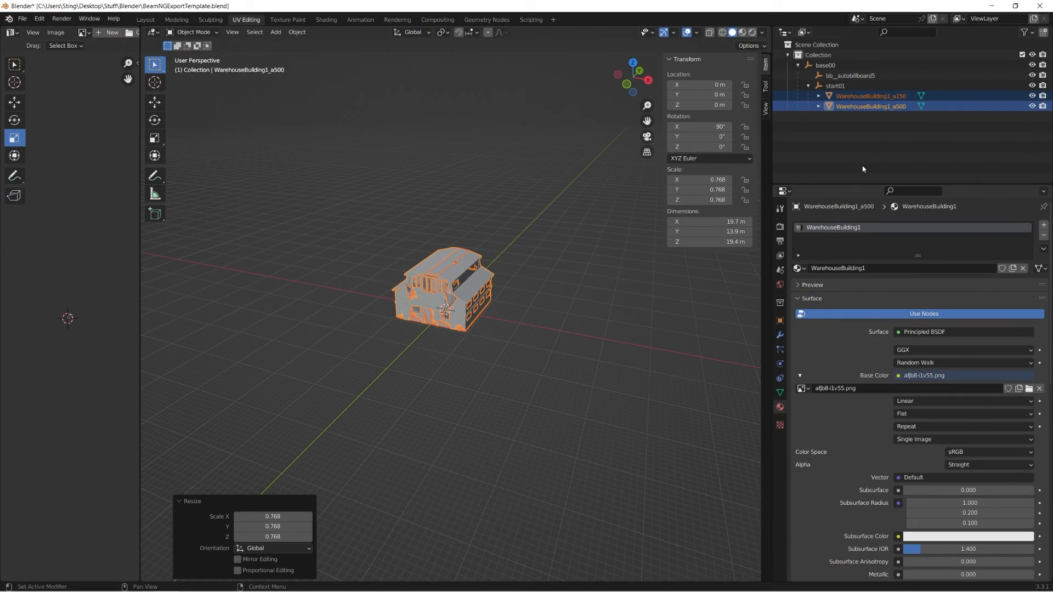
left_click(889, 98)
key("alt+Tab")
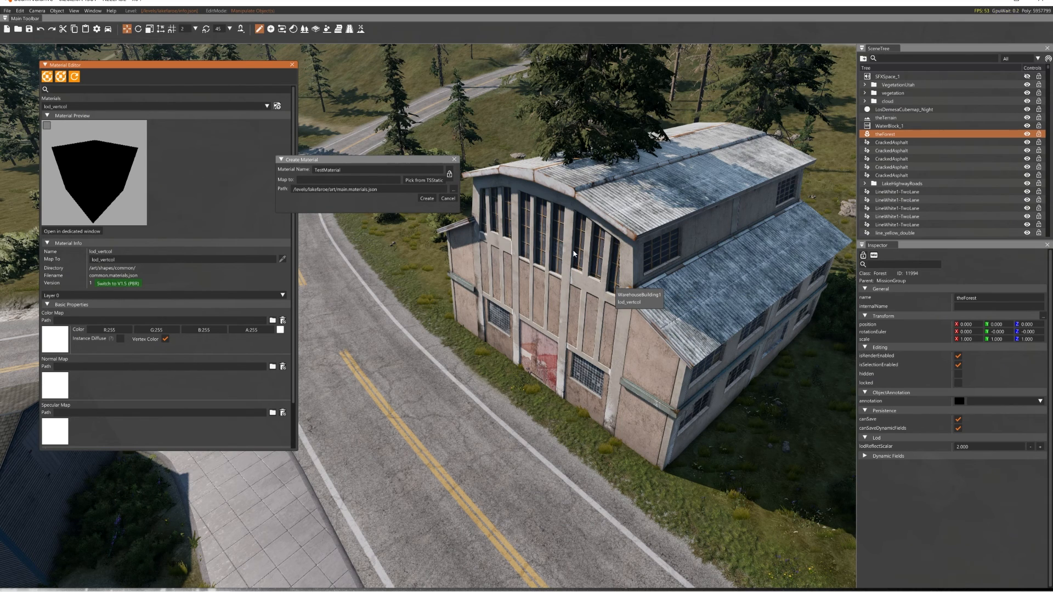
Reopen the creation of TestMaterial and bring up the warehouse's material choices for its Map To value.
left_click(351, 169)
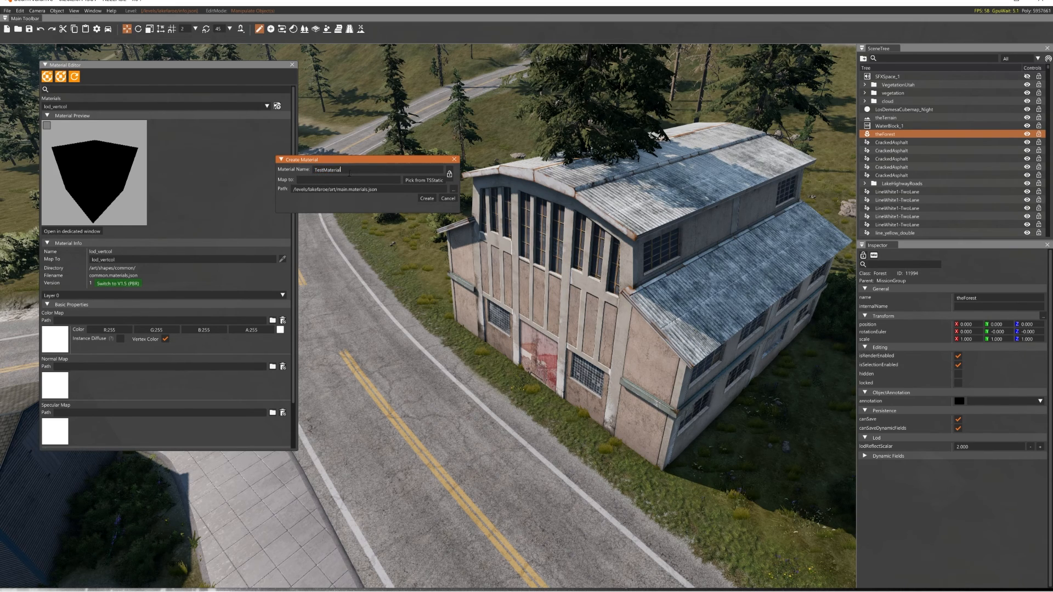
left_click(448, 199)
left_click(48, 75)
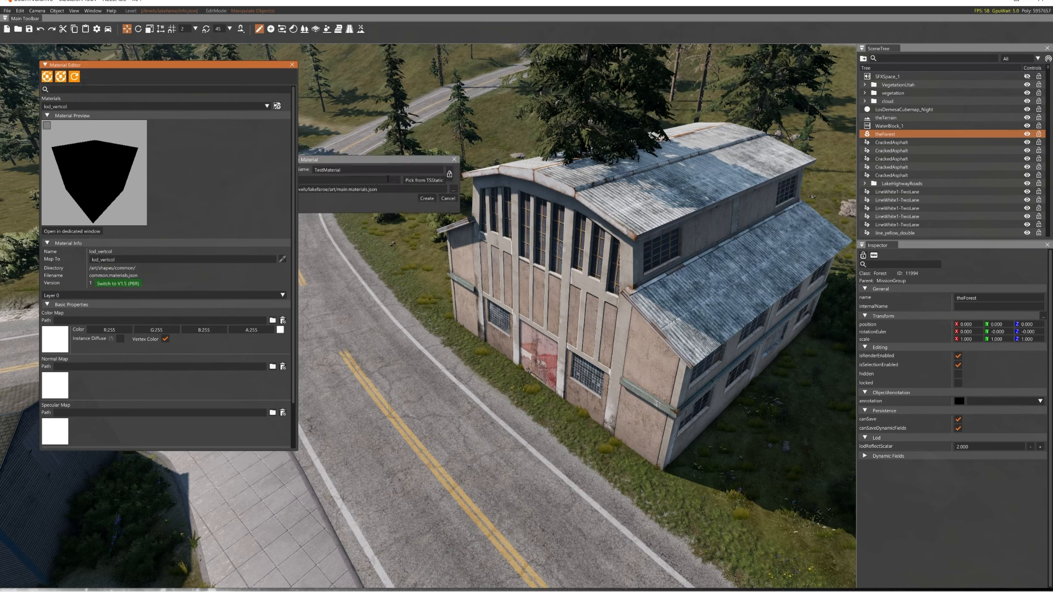
left_click(323, 180)
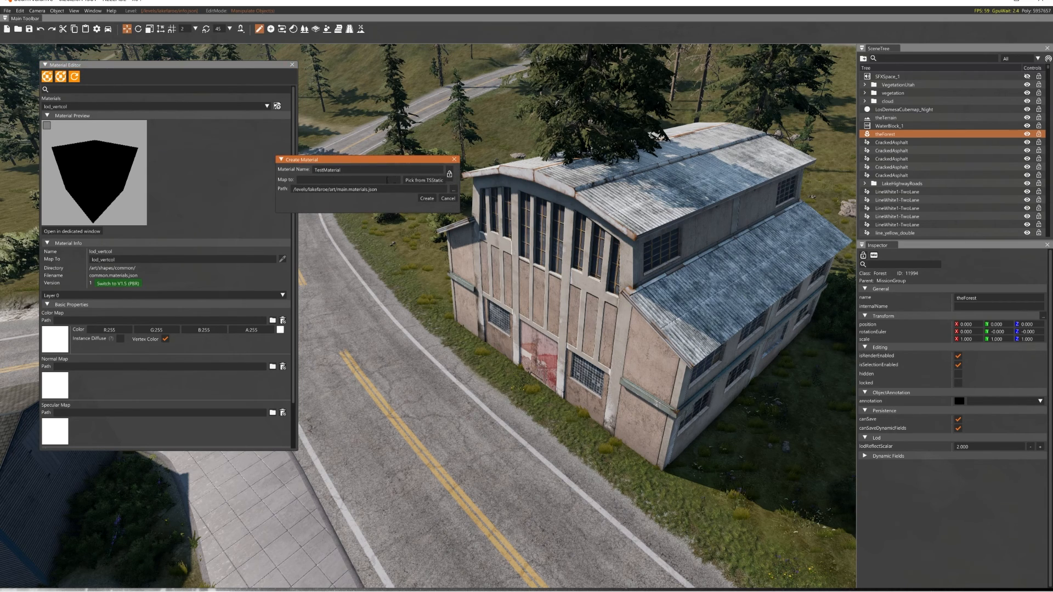
left_click_drag(344, 172, 299, 175)
left_click(338, 171)
left_click(415, 181)
left_click(577, 226)
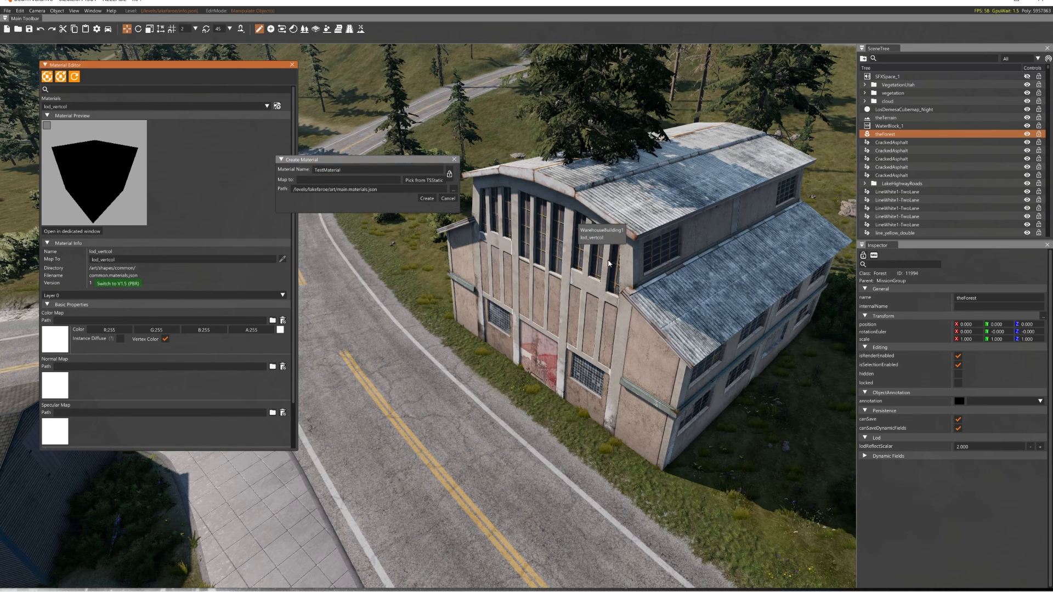
Try to pick the Map To value for TestMaterial from the warehouse building and create the material.
left_click_drag(352, 172, 280, 176)
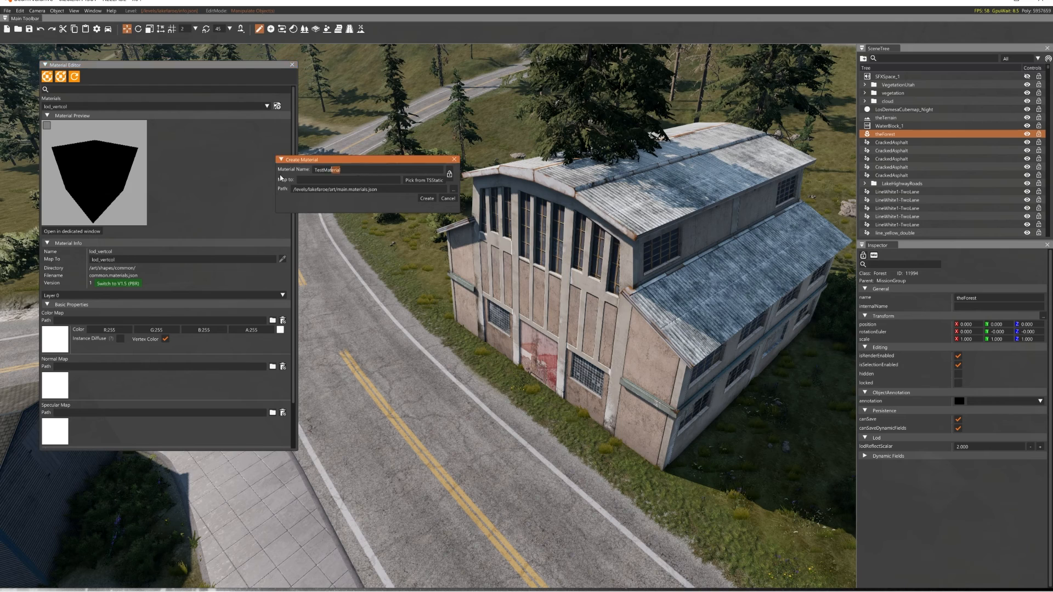
left_click(422, 180)
left_click(636, 248)
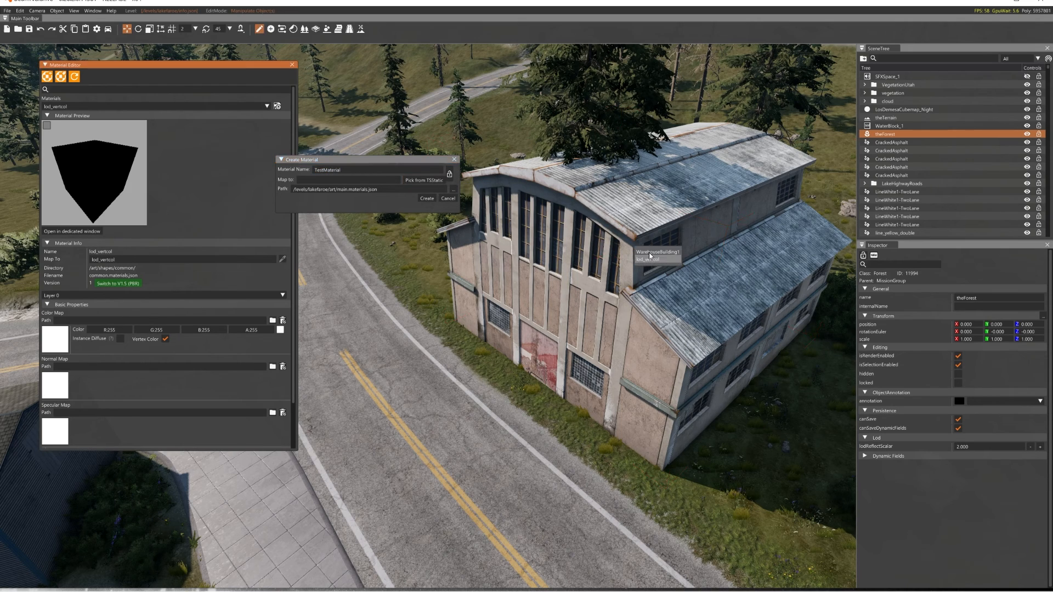
left_click(314, 178)
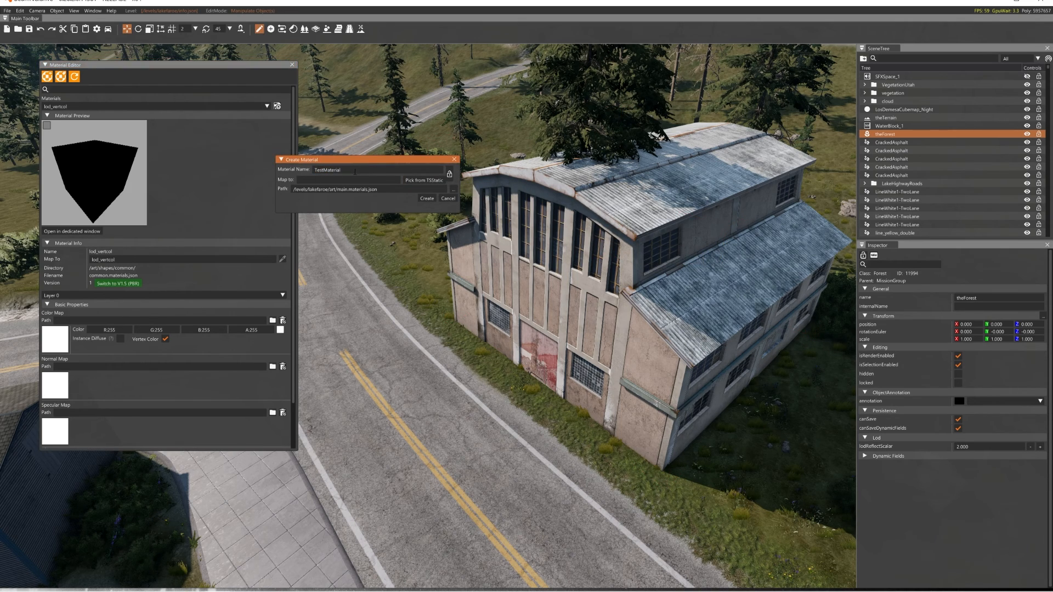
left_click(438, 179)
left_click(604, 243)
left_click_drag(353, 170, 299, 170)
left_click(392, 177)
left_click(427, 198)
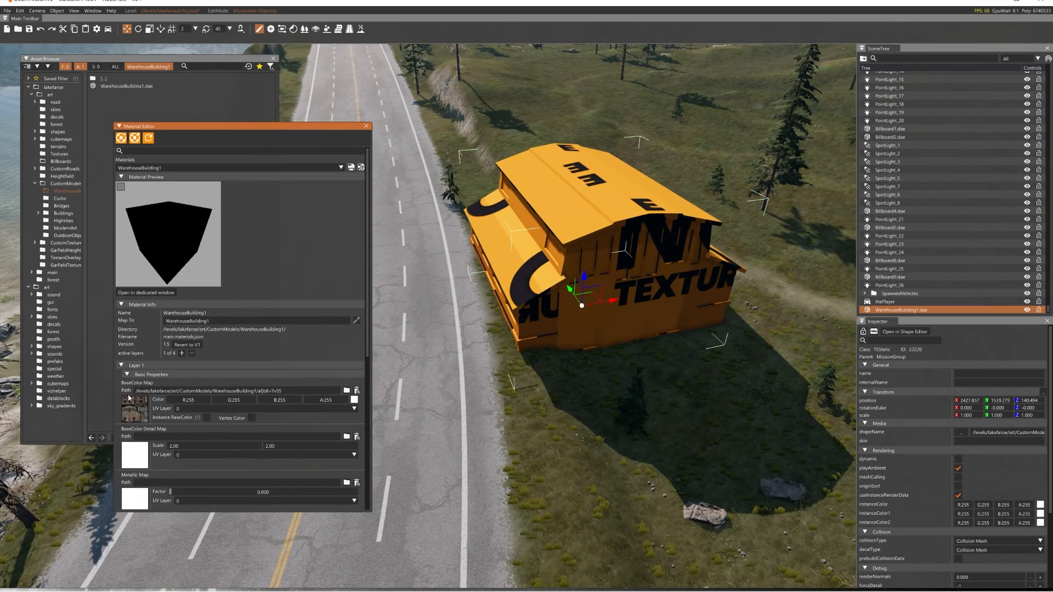
Assign Warehouse_Base.dds to the BaseColor Map of the WarehouseBuilding1 material.
left_click_drag(241, 129, 233, 71)
scroll(237, 263, "down", 4)
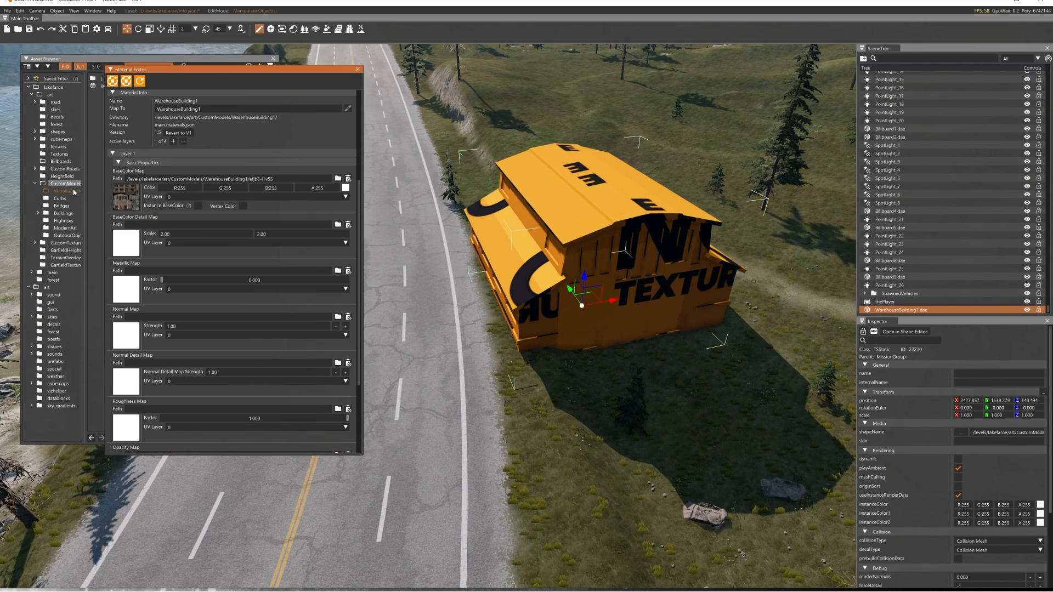
left_click(136, 191)
left_click_drag(176, 94, 353, 126)
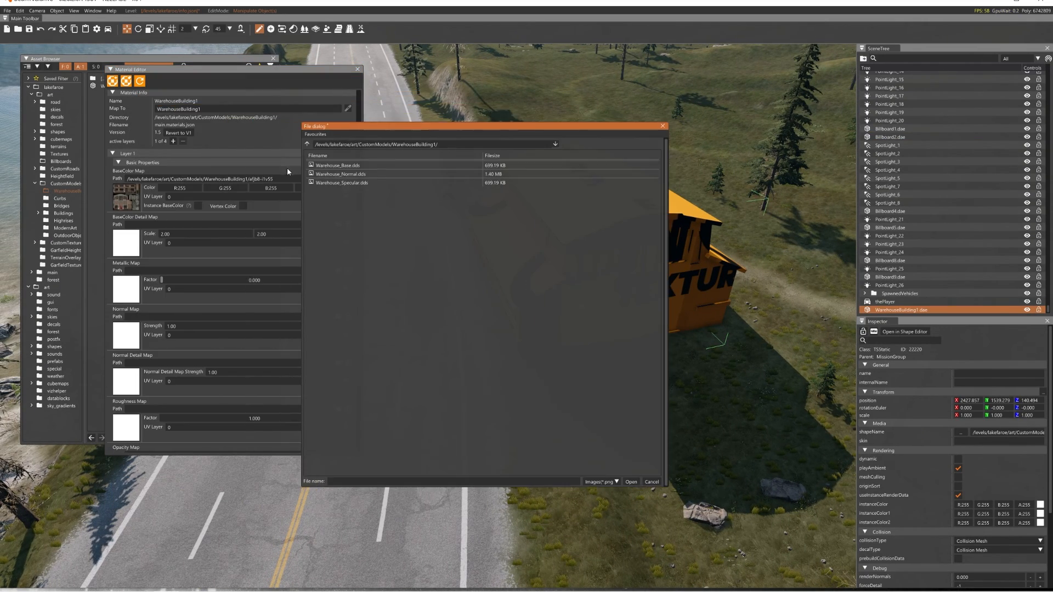
left_click(337, 165)
double_click(338, 165)
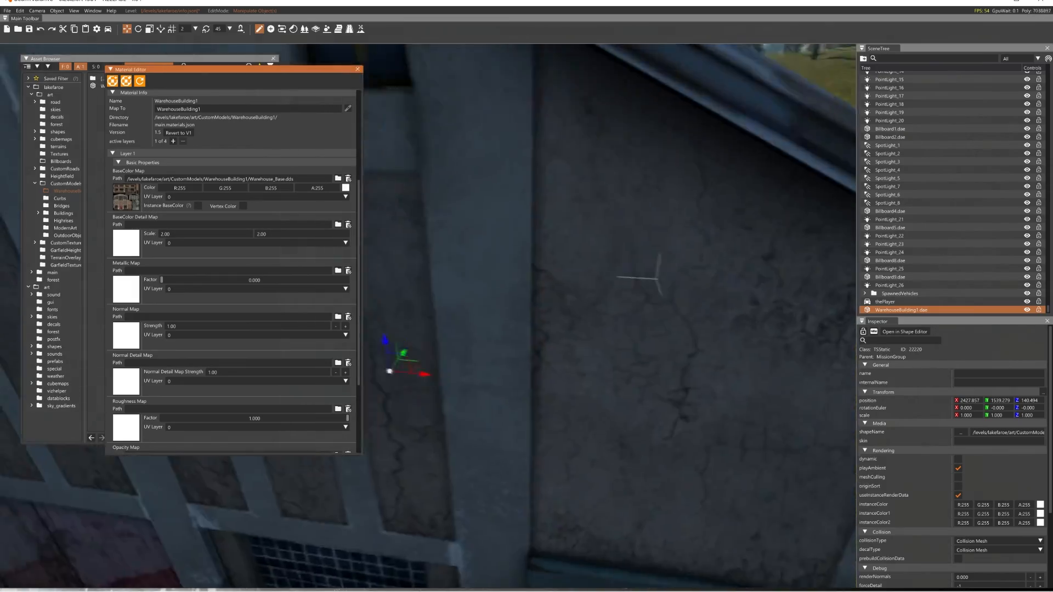
Assign Warehouse_Normal.dds to the Normal Map of the WarehouseBuilding1 material.
key("s")
right_click_drag(548, 296, 112, 309)
left_click(337, 316)
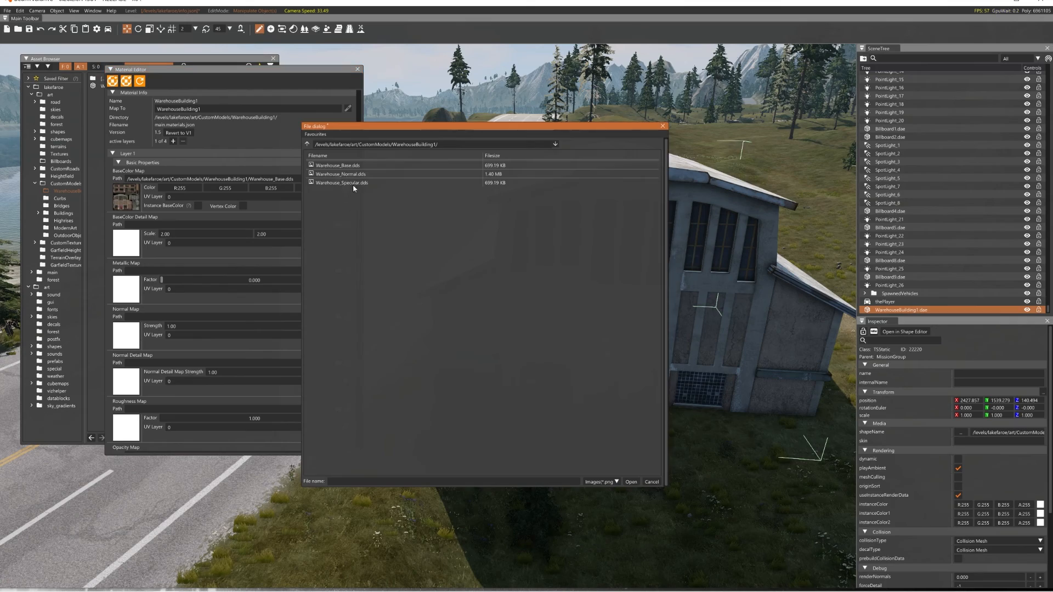
left_click(383, 184)
double_click(384, 184)
Assign Warehouse_Specular.dds to the Roughness Map of the WarehouseBuilding1 material.
key("a")
right_click_drag(547, 211, 669, 213)
scroll(150, 346, "down", 2)
left_click(123, 357)
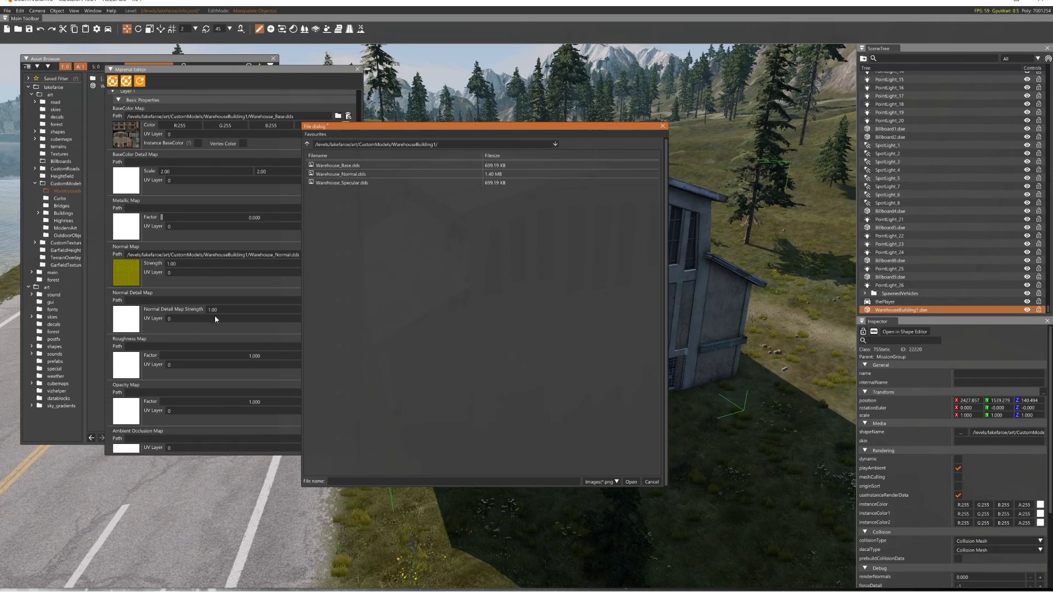
double_click(341, 183)
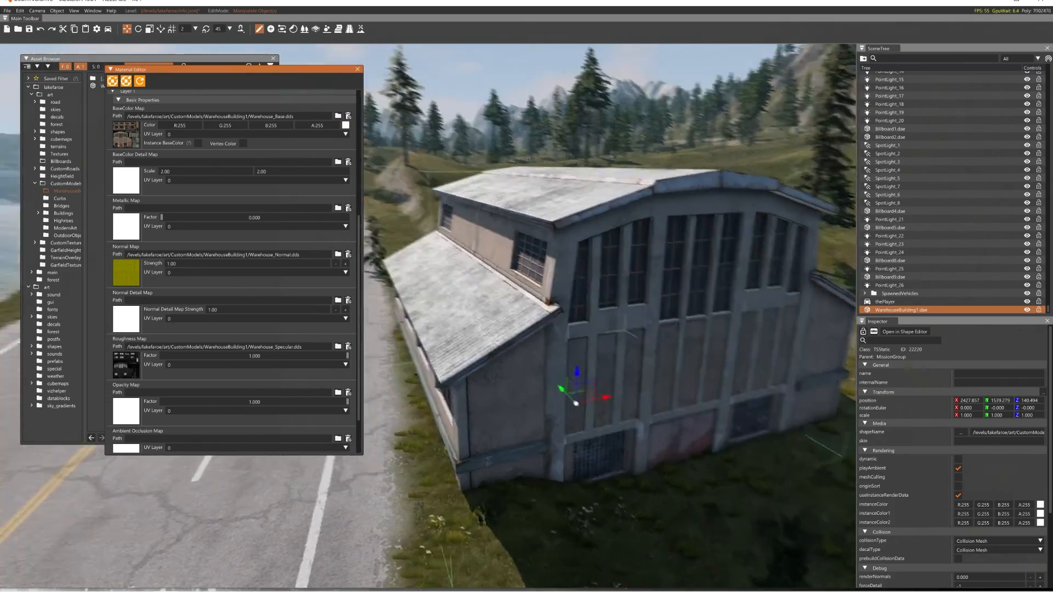
Examine the textured warehouse from several sides up close and from far away.
key("d")
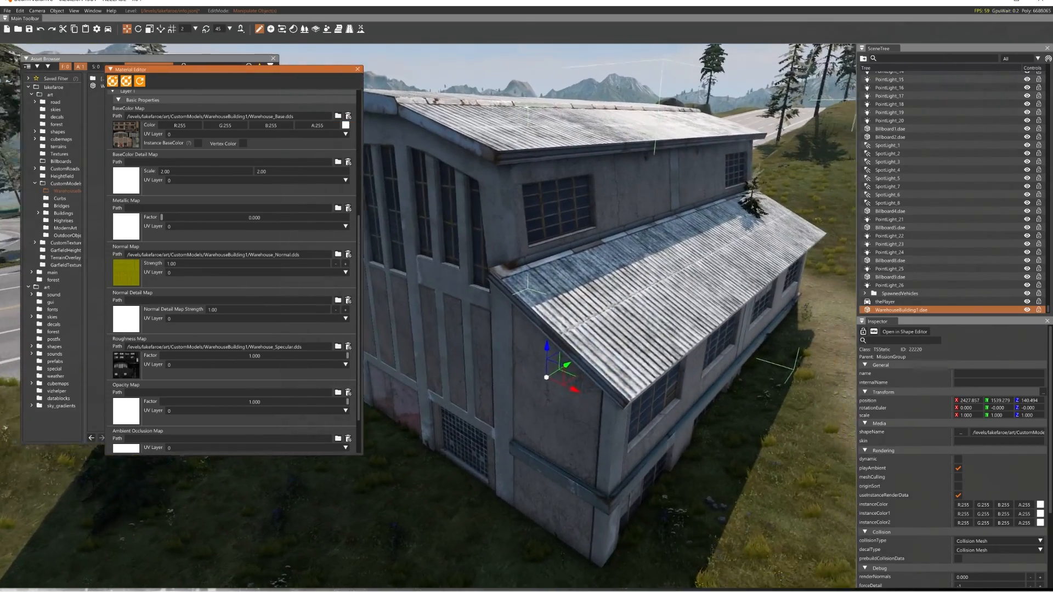
key("a")
key("s")
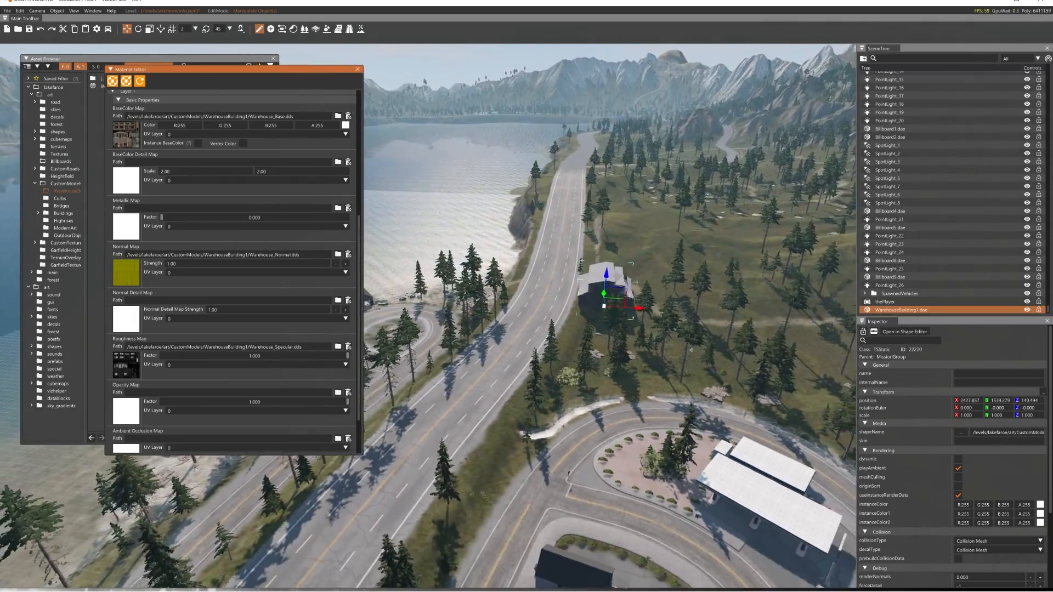
key("w")
key("w")
key("s")
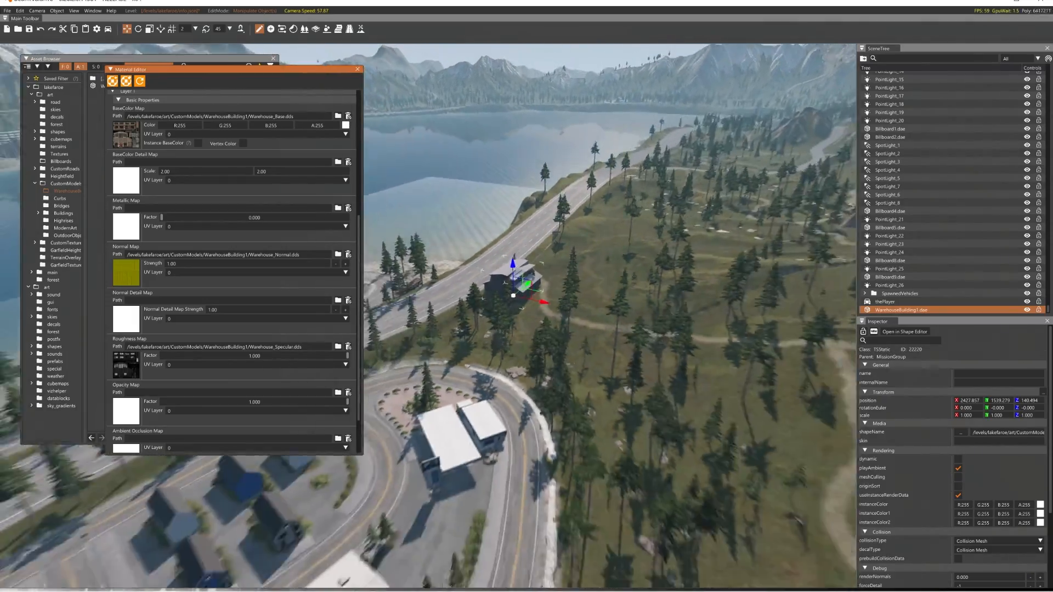
Save all changed materials, including WarehouseBuilding1, and move the Material Editor window slightly aside.
scroll(608, 316, "up", 1)
key("a")
key("w")
key("s")
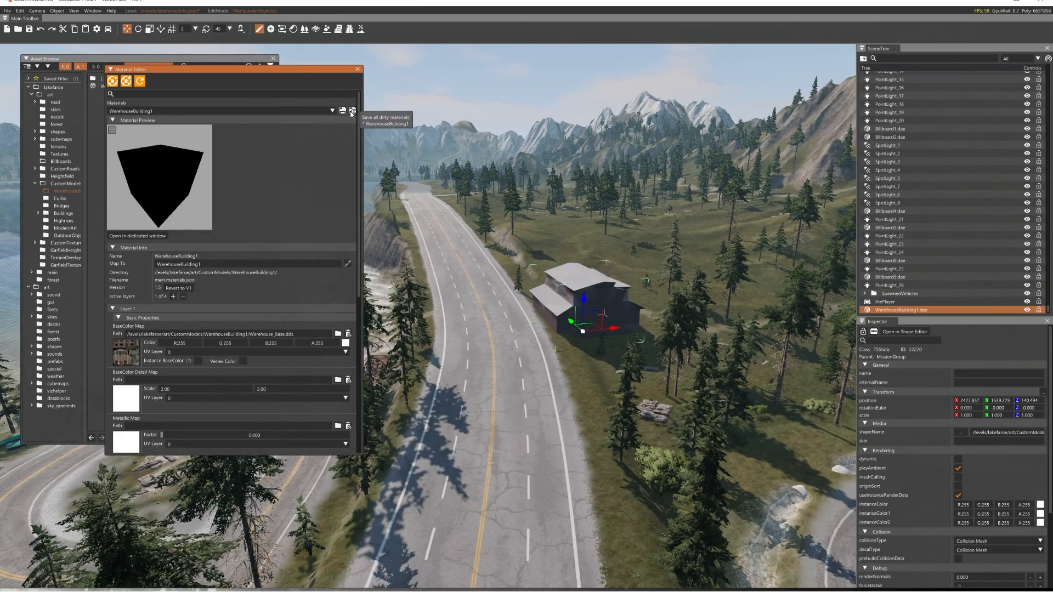
left_click(352, 111)
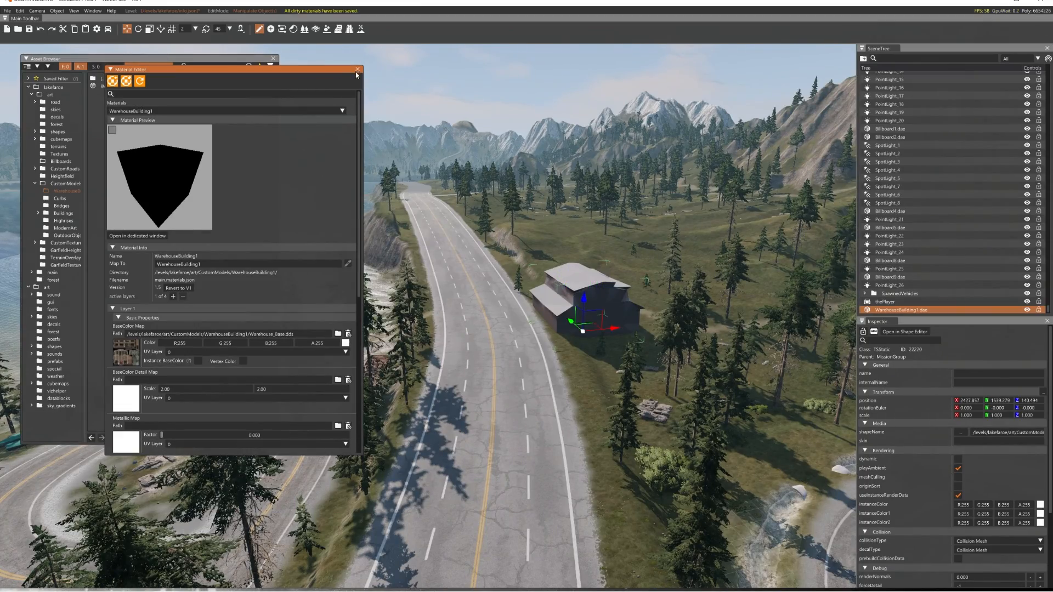
left_click_drag(357, 71, 342, 79)
Select the warehouse building in the scene and set its collision type to Visible Mesh Final.
key("w")
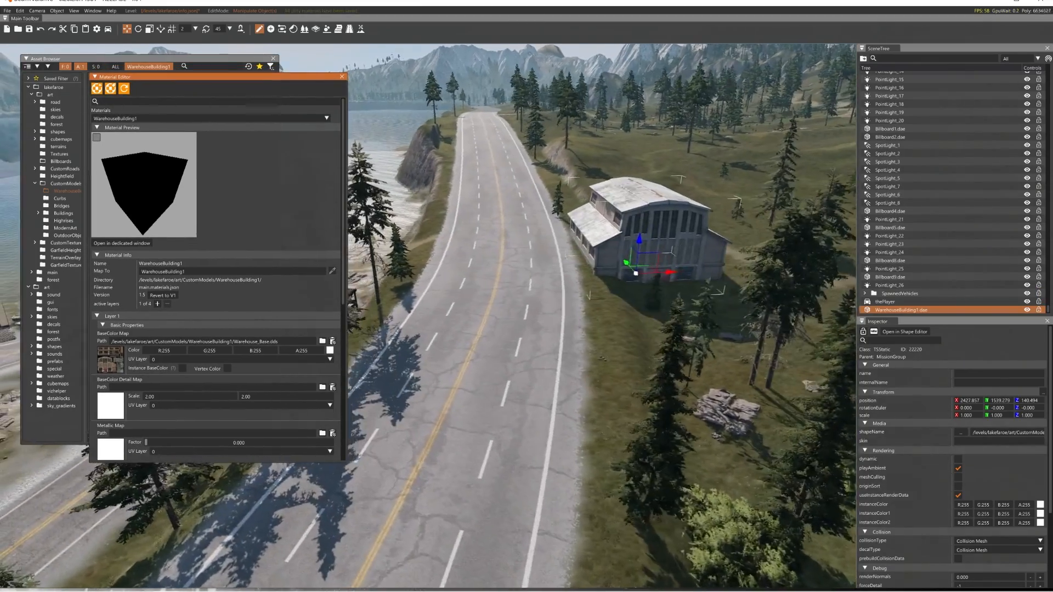
left_click(593, 212)
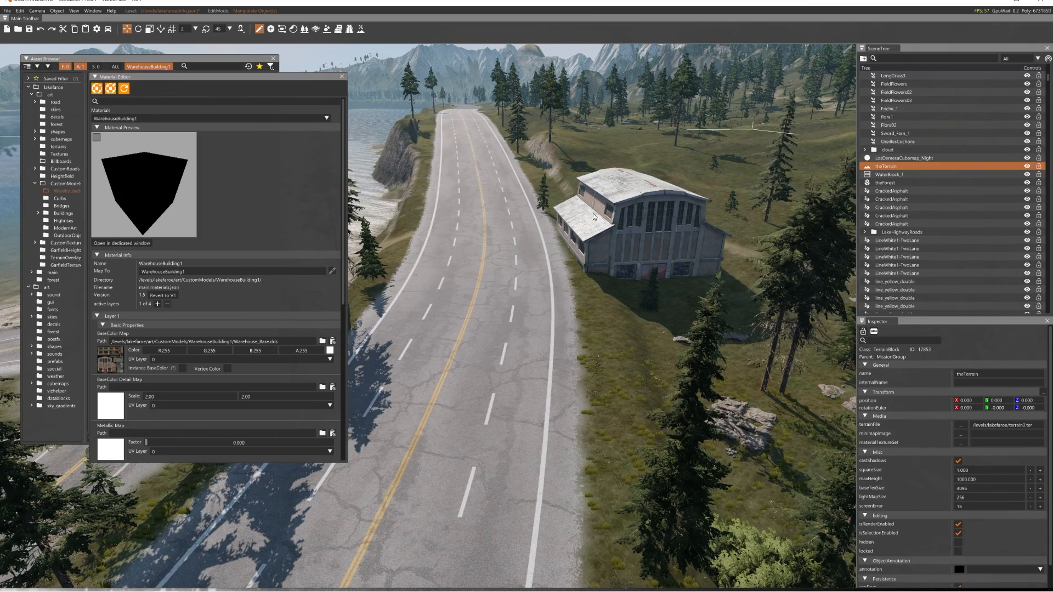
left_click(593, 213)
key("w")
left_click(979, 541)
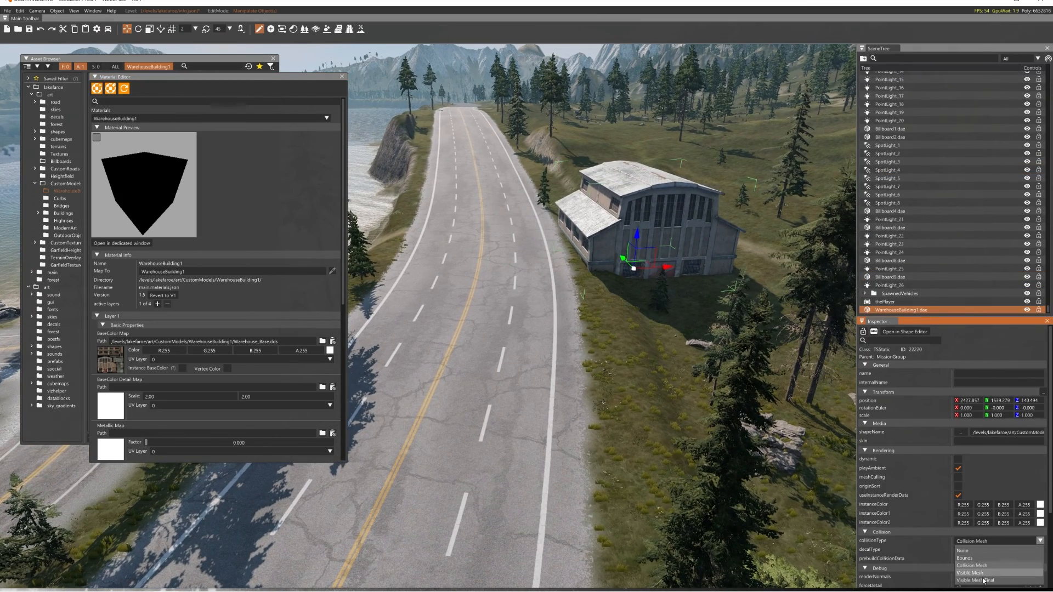
left_click(983, 580)
key("w")
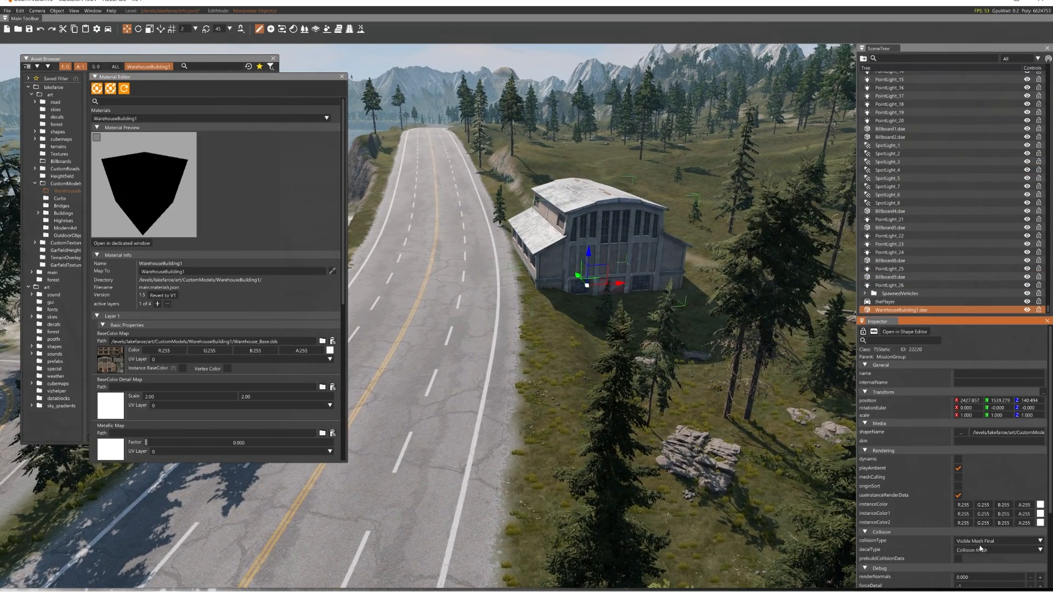
left_click(972, 565)
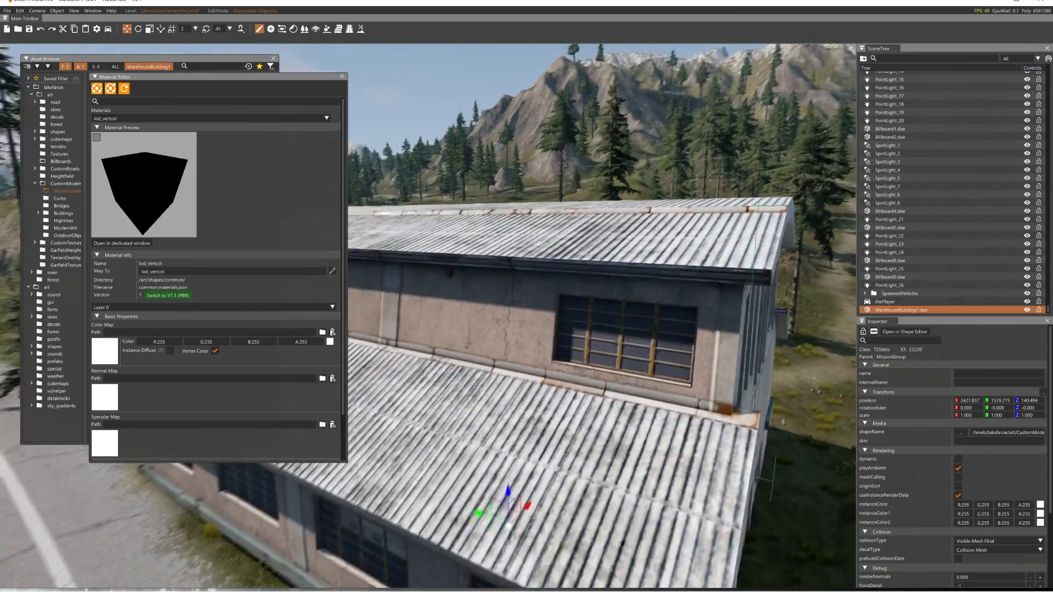
Place the vehicle on the warehouse roof and test the building's collision in play mode.
mouse_move(584, 297)
right_mouse_down()
mouse_move(564, 246)
mouse_move(586, 301)
right_mouse_up()
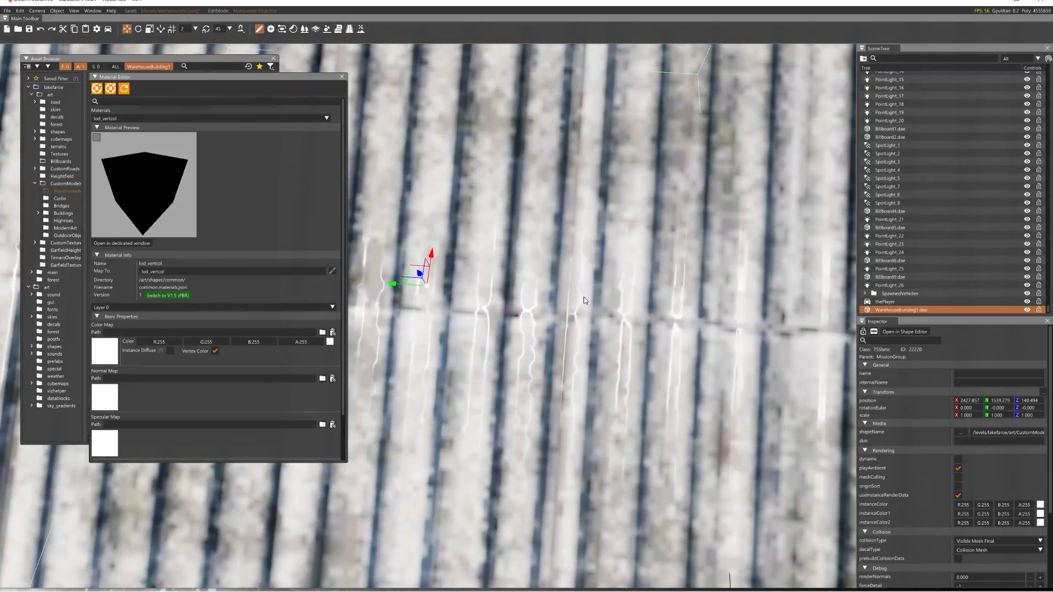
key("F7")
key("F11")
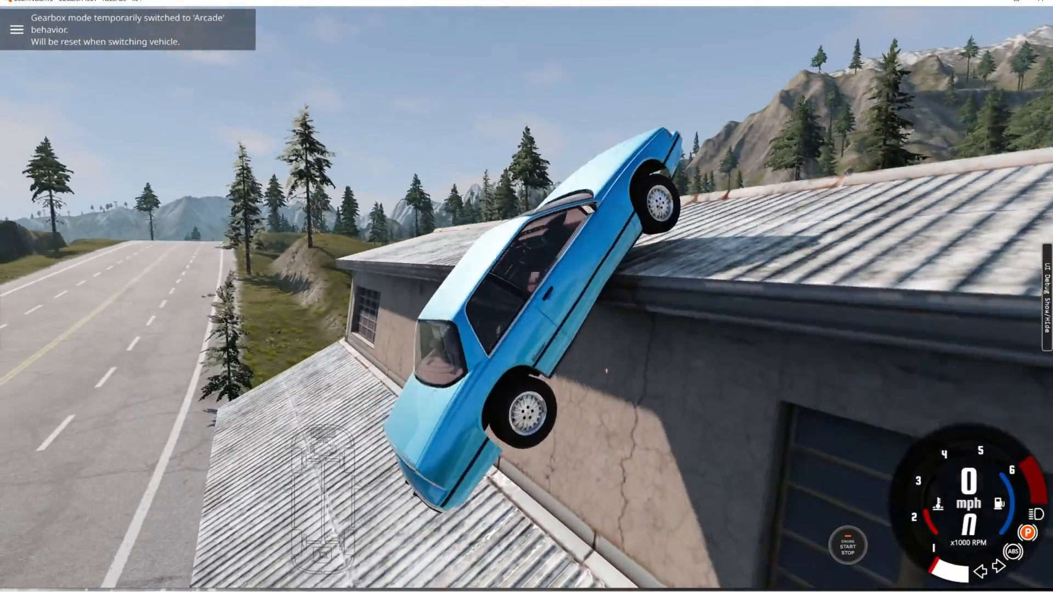
key("shift+c")
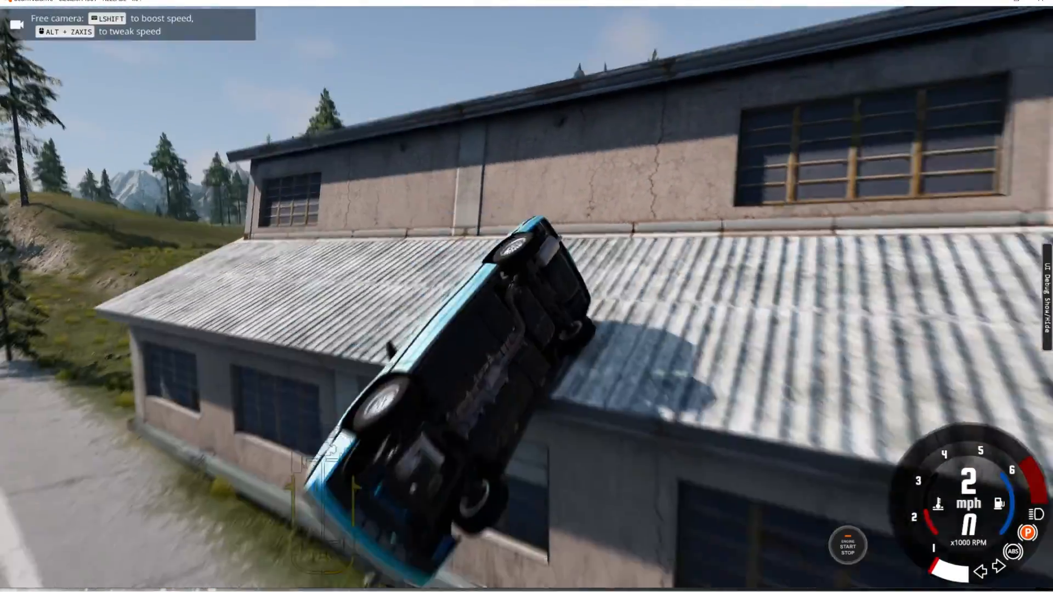
Return to the world editor and set the warehouse's collision type to Collision Mesh.
key("F11")
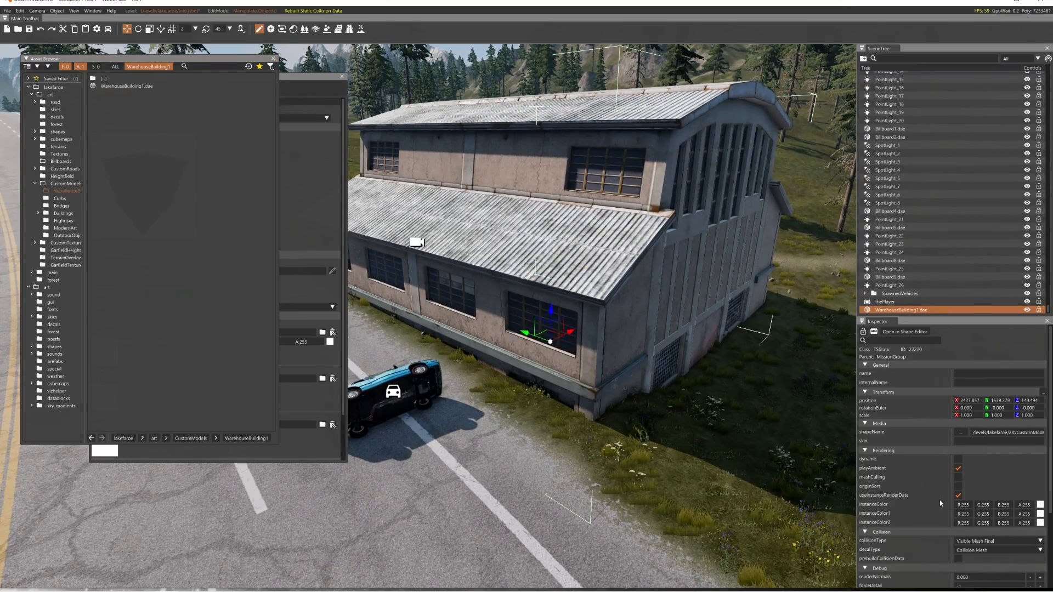
left_click(1019, 543)
left_click(992, 567)
Switch to Blender, hide WarehouseBuilding1_a250 and select WarehouseBuilding1_a1000.
key("super")
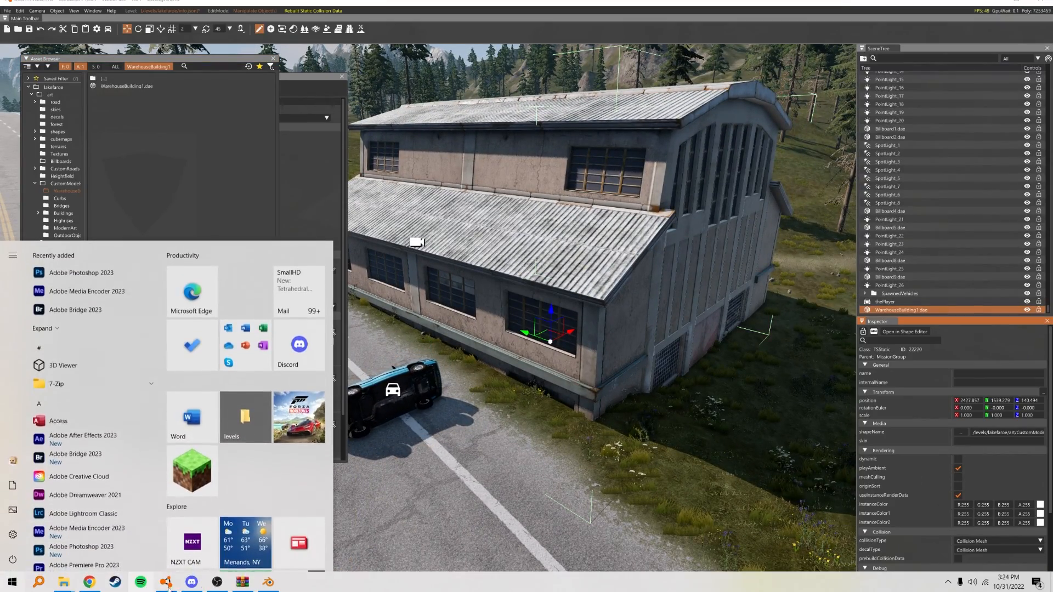
left_click(268, 582)
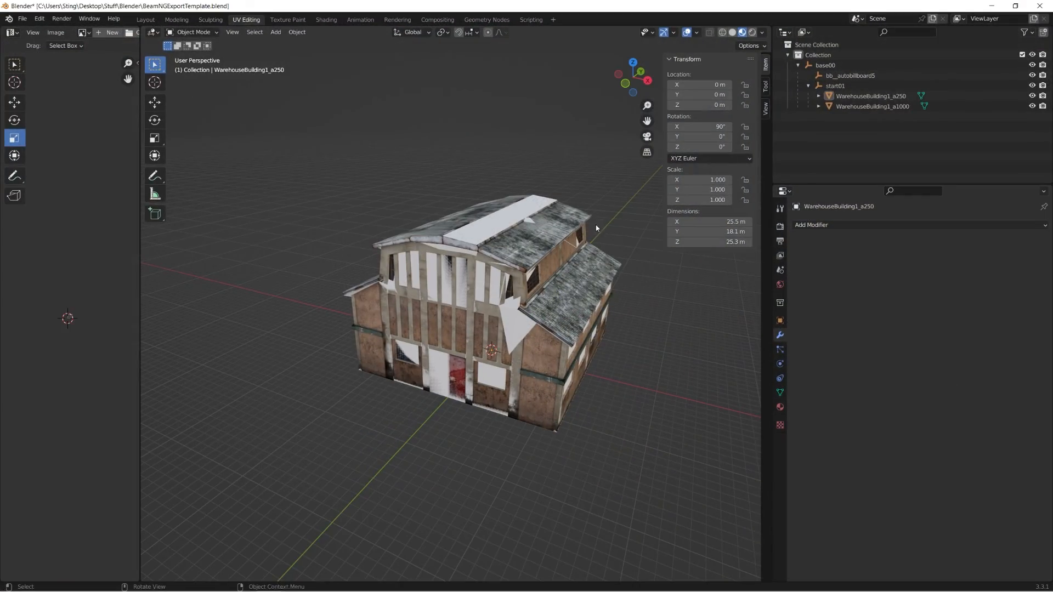
left_click(1033, 96)
left_click(1038, 96)
middle_click_drag(447, 184, 491, 200)
left_click(491, 269)
middle_click_drag(492, 269, 512, 237)
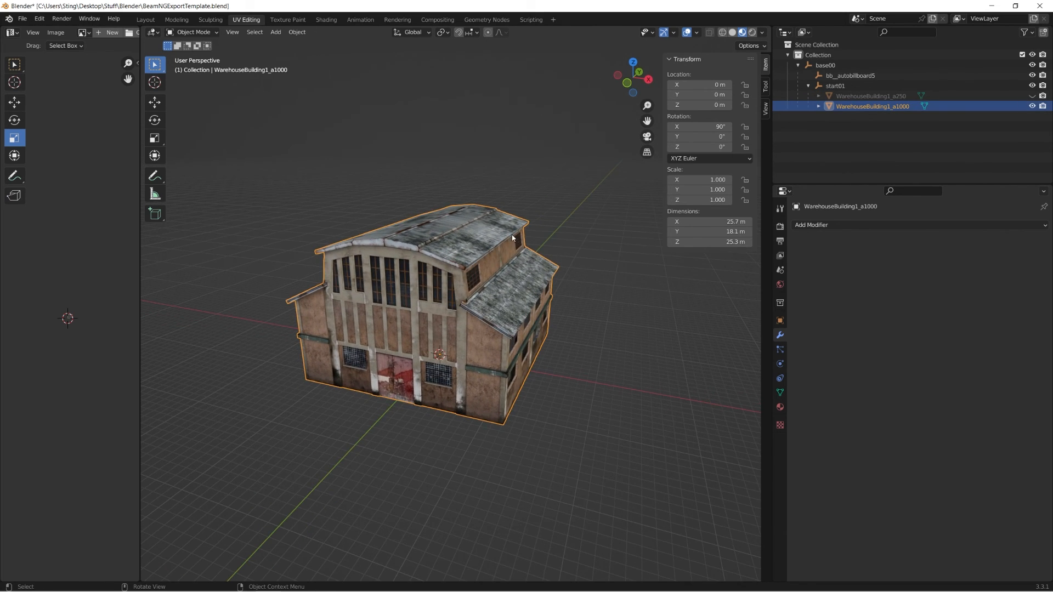
Paste a copy of the warehouse, parent it to start01 and rename it colmesh-1.
key("ctrl+v")
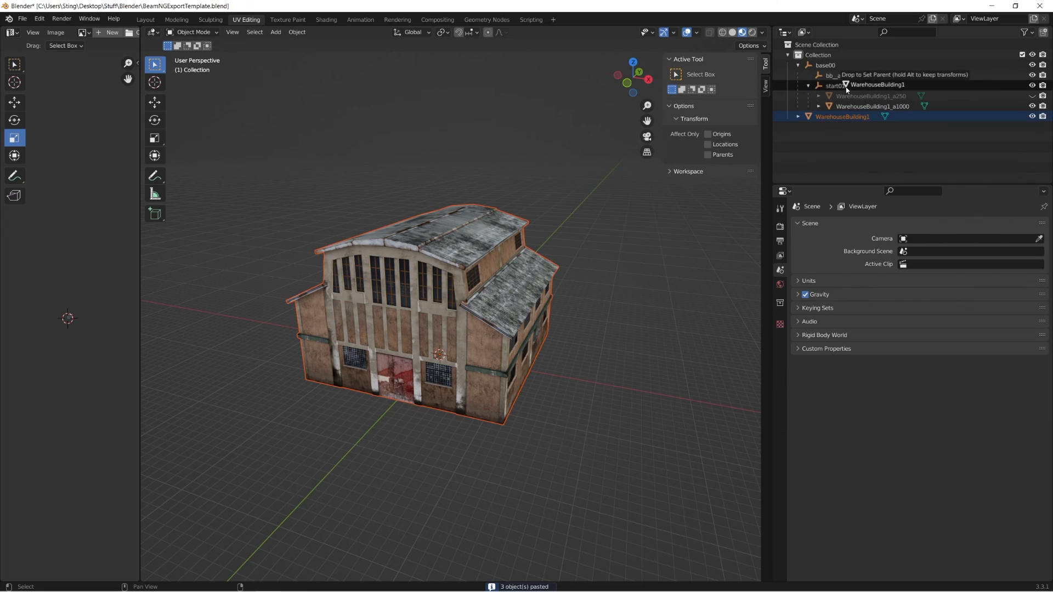
left_click(871, 116)
double_click(877, 96)
type("colmesh-1")
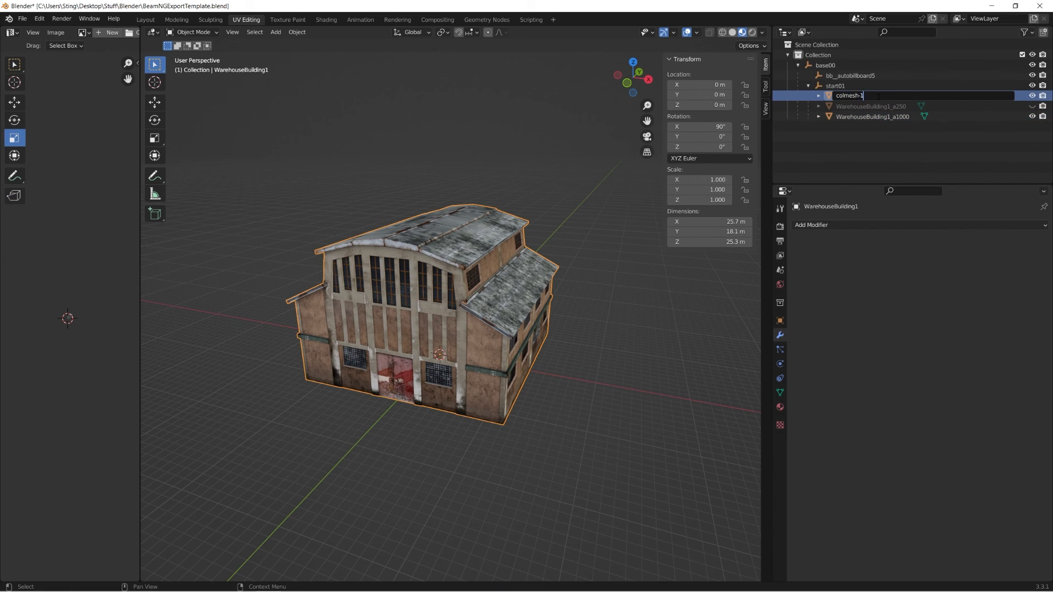
key("Return")
Remove the material from colmesh-1 and move the vertices of its negative X side by -13.486 m along X.
left_click(780, 407)
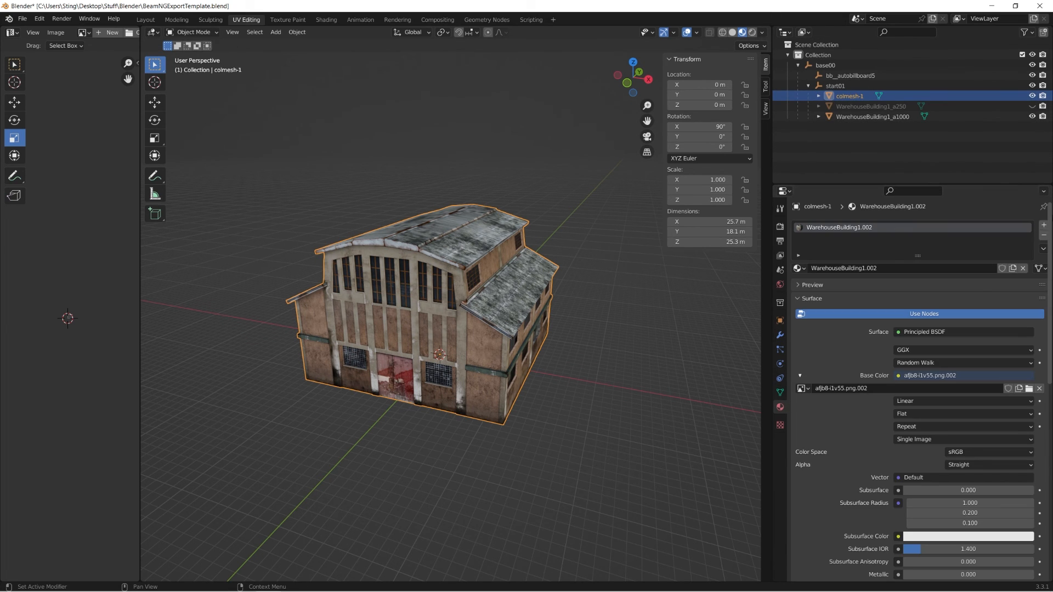
key("Tab")
middle_click_drag(476, 205, 241, 171)
key("a")
middle_click_drag(355, 174, 376, 150, "shift")
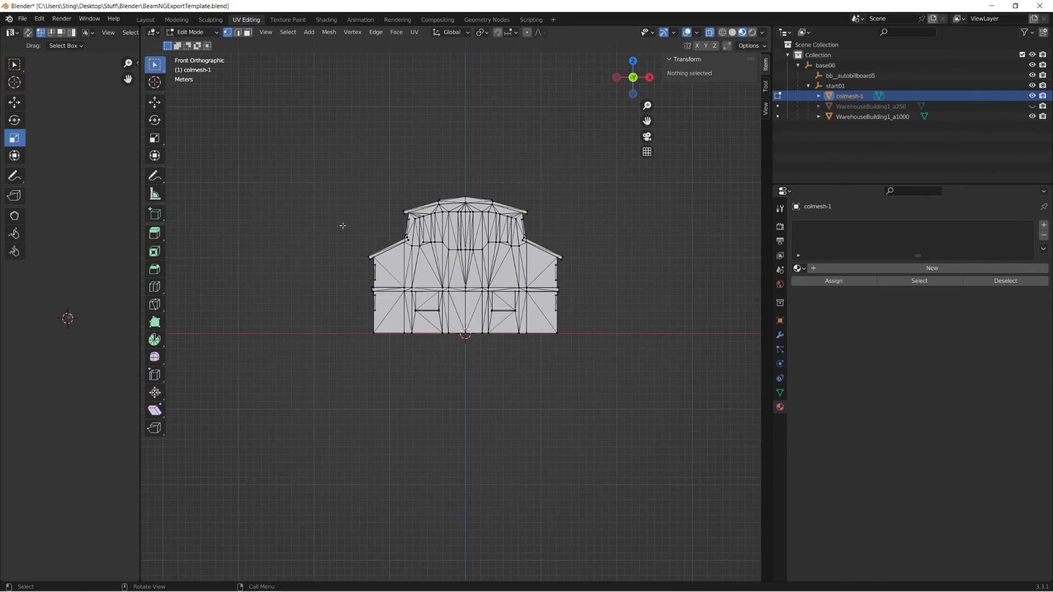
left_click_drag(342, 226, 432, 338)
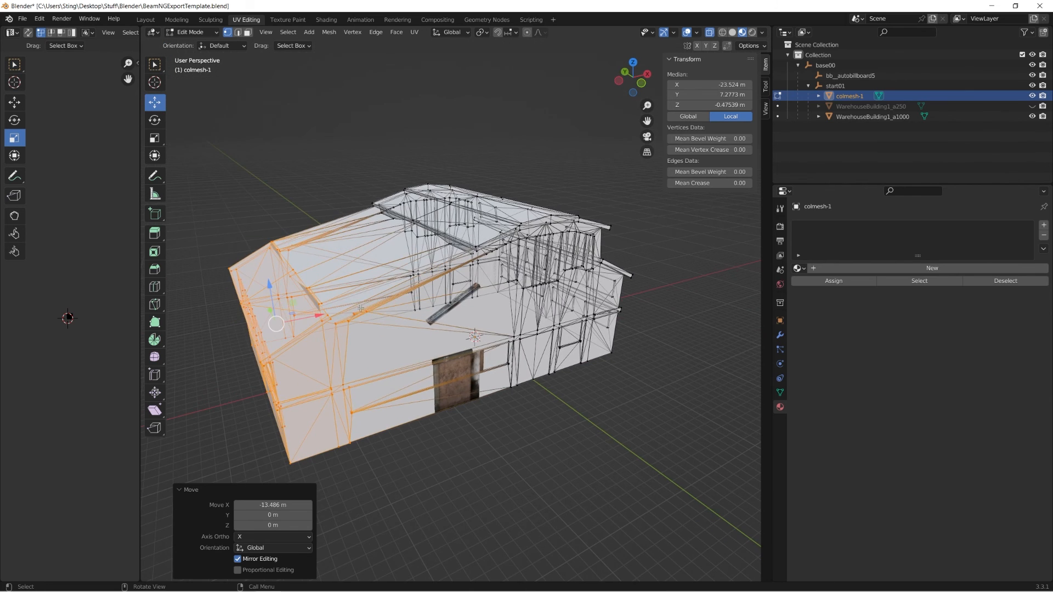
key("Tab")
key("alt+z")
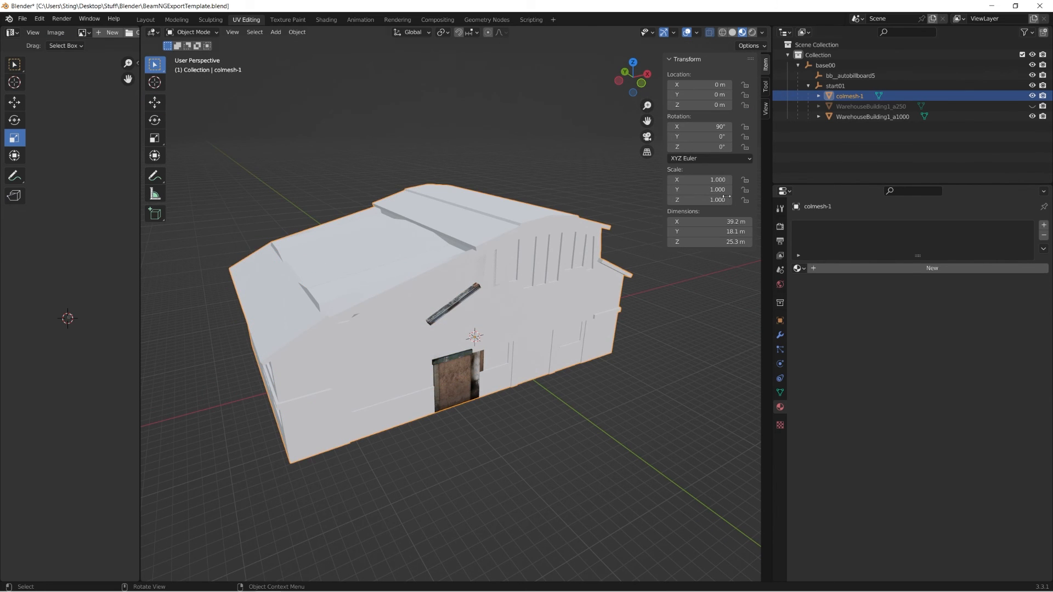
Compare the colmesh-1 collision shape with the visible warehouse by hiding and showing it.
left_click(1032, 96)
middle_click_drag(361, 394, 472, 270)
left_click(1031, 96)
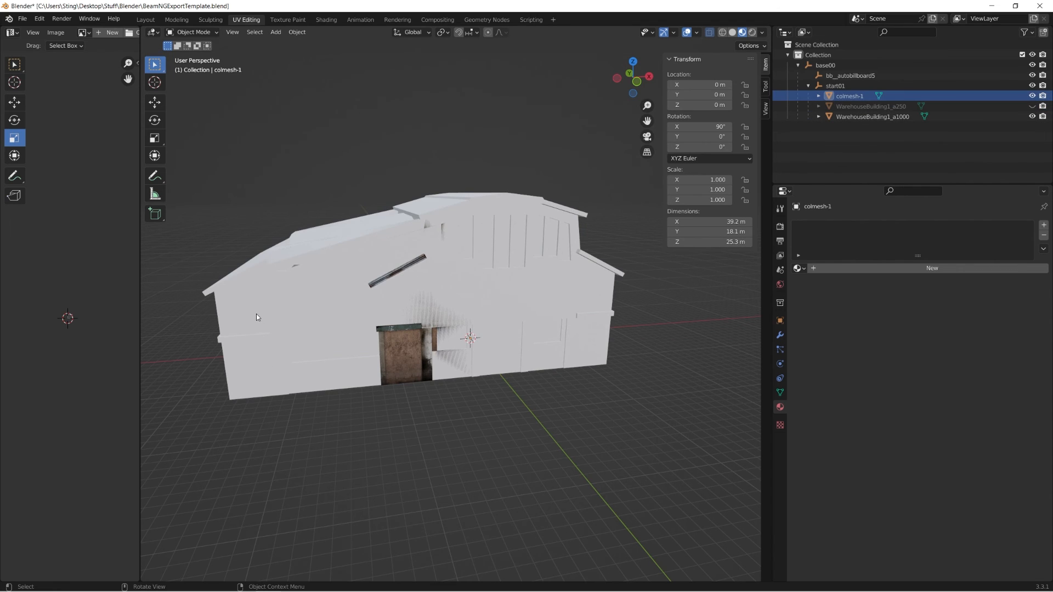
middle_click_drag(256, 314, 363, 308)
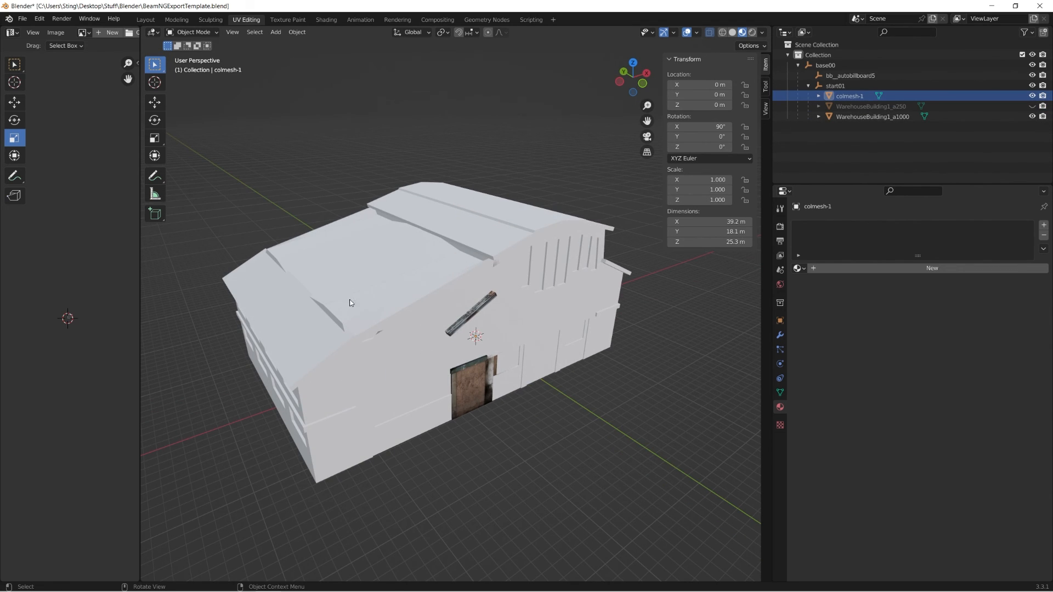
left_click(1031, 95)
middle_click_drag(395, 257, 434, 228)
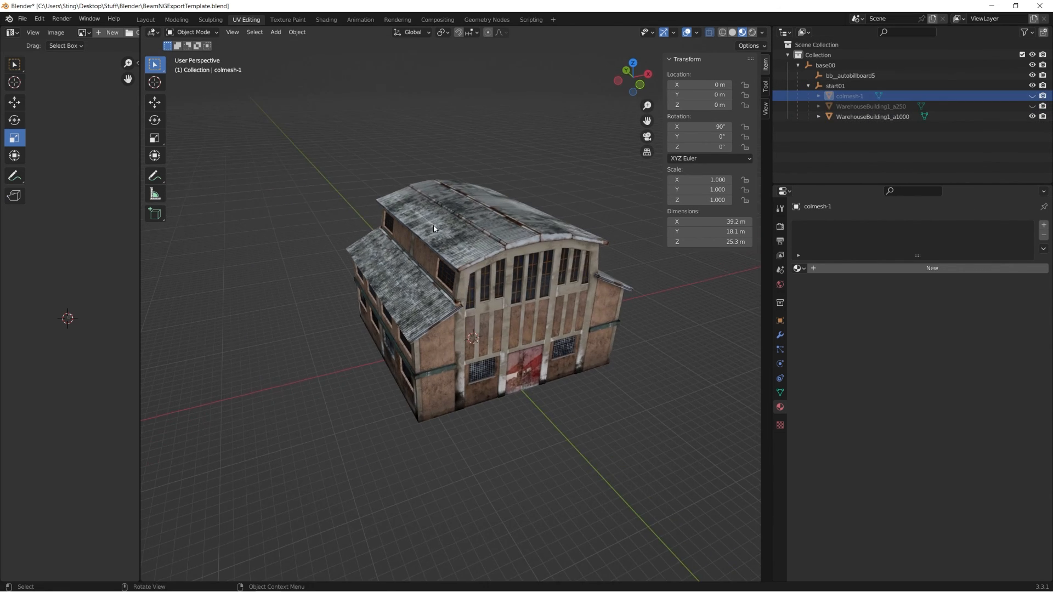
Delete the hidden colmesh-1 object and undo the deletion.
middle_click_drag(458, 277, 799, 147)
key("Delete")
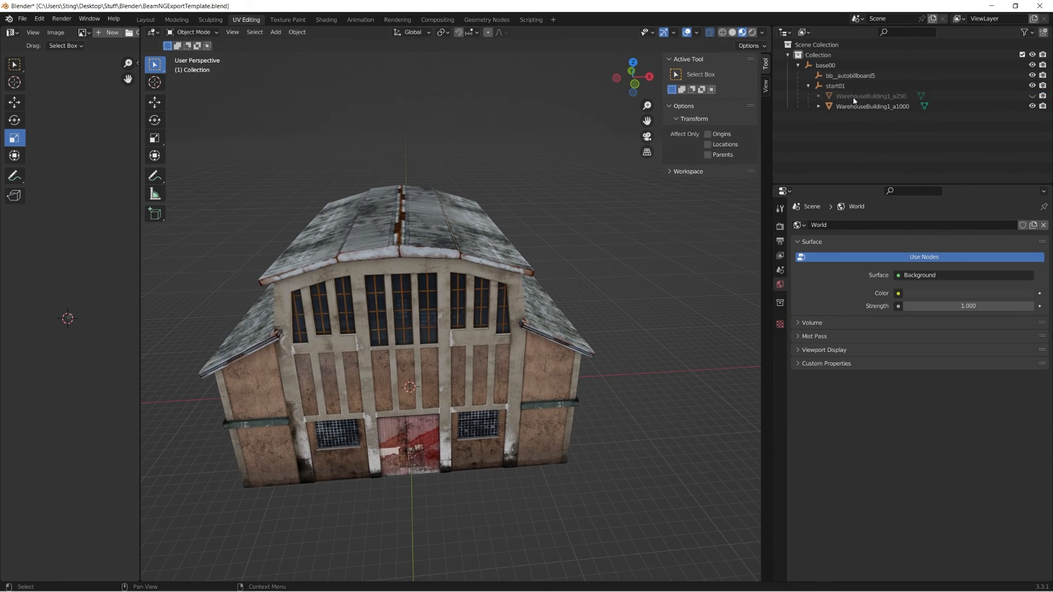
middle_click_drag(433, 192, 493, 186)
key("ctrl+z")
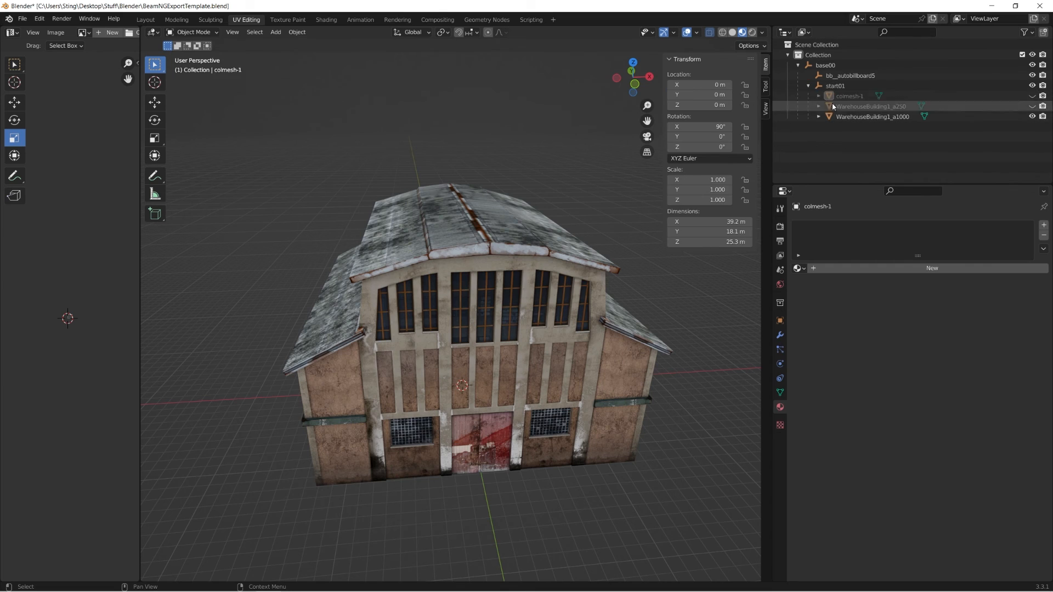
Show colmesh-1 over the warehouse again and delete it from the start01 hierarchy.
left_click(1031, 96)
middle_click_drag(420, 220, 450, 260)
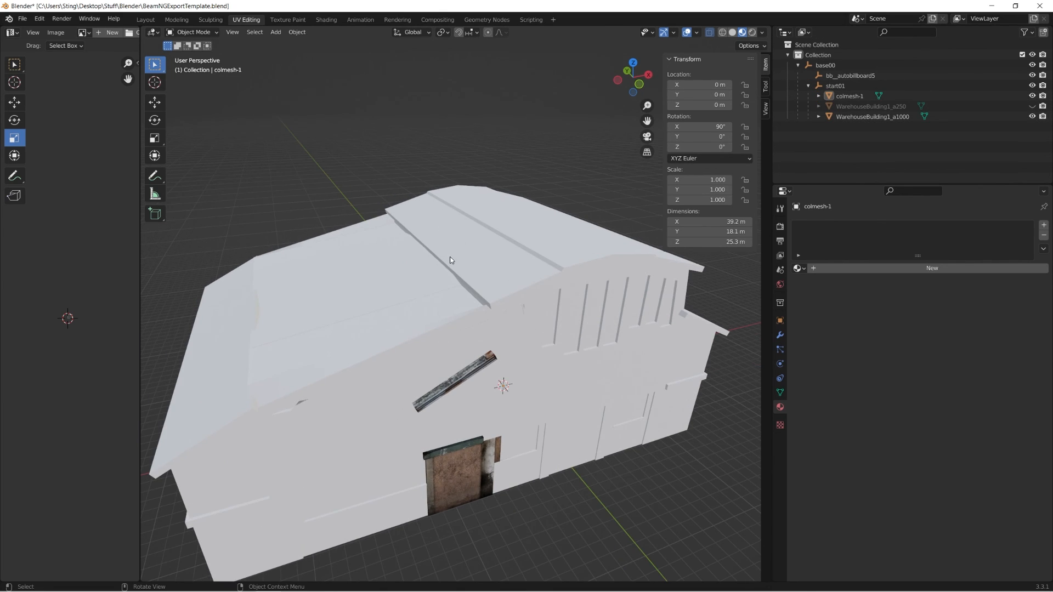
left_click(887, 94)
key("Delete")
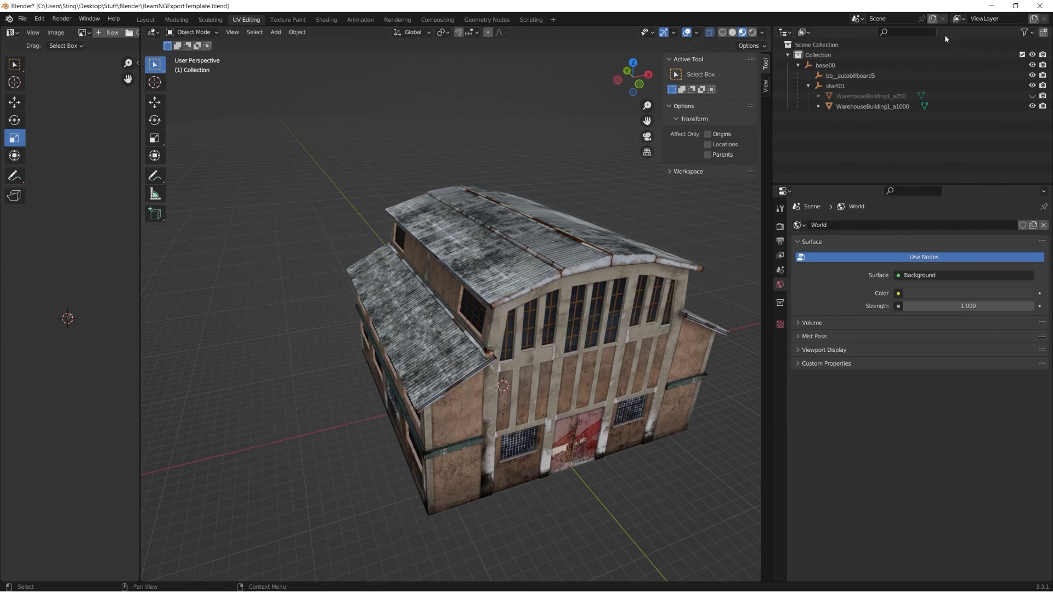
Switch to the BeamNG world editor and set the collision type of WarehouseBuilding1.dae to Visible Mesh Final.
left_click(1001, 4)
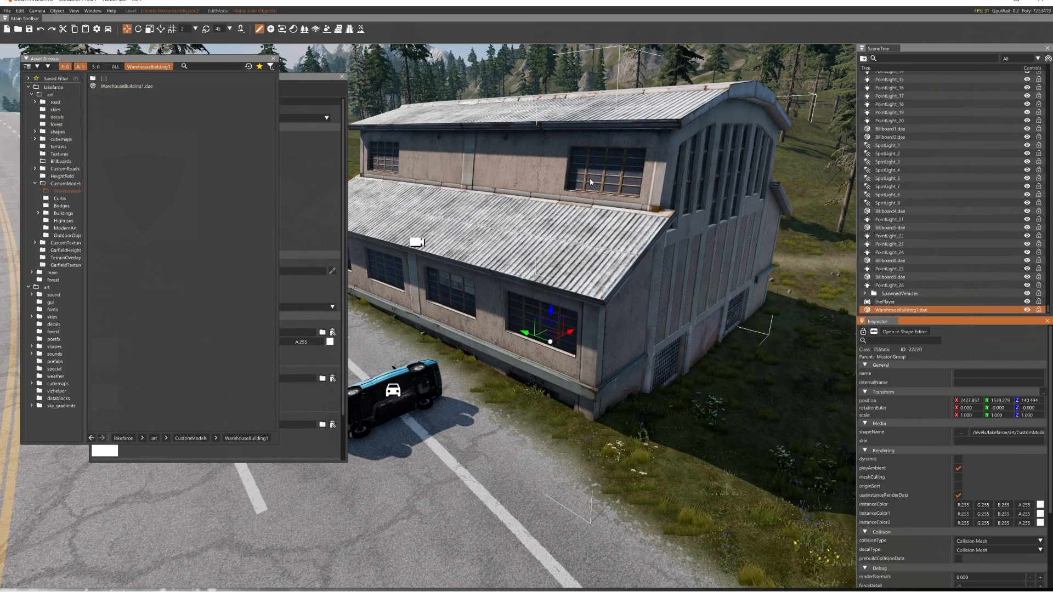
key("s")
key("super")
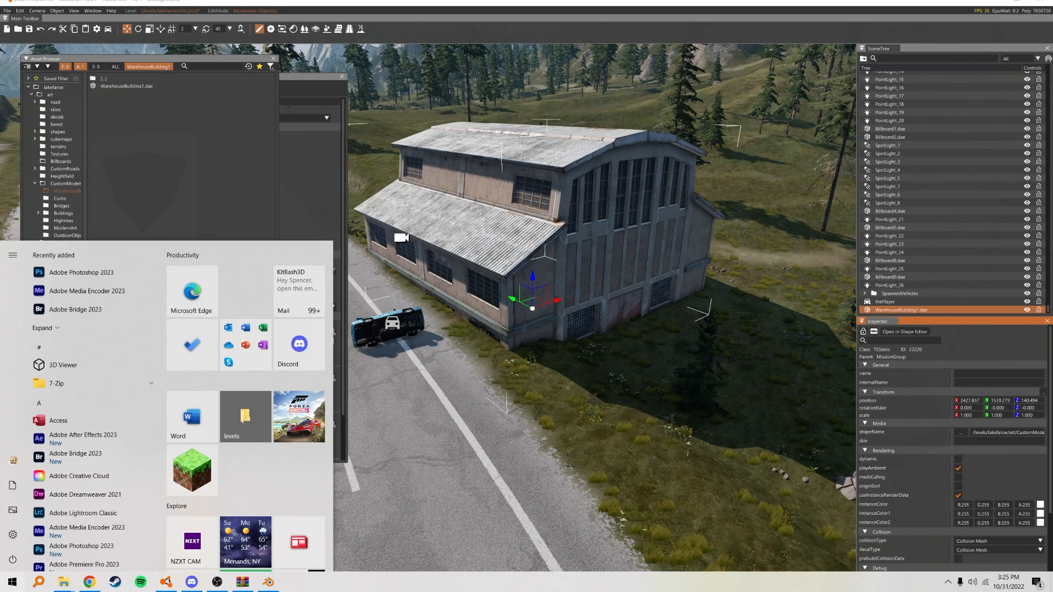
right_click(459, 427)
right_click_drag(459, 427, 546, 222)
key("d")
key("a")
key("d")
key("a")
key("d")
key("a")
left_click(991, 542)
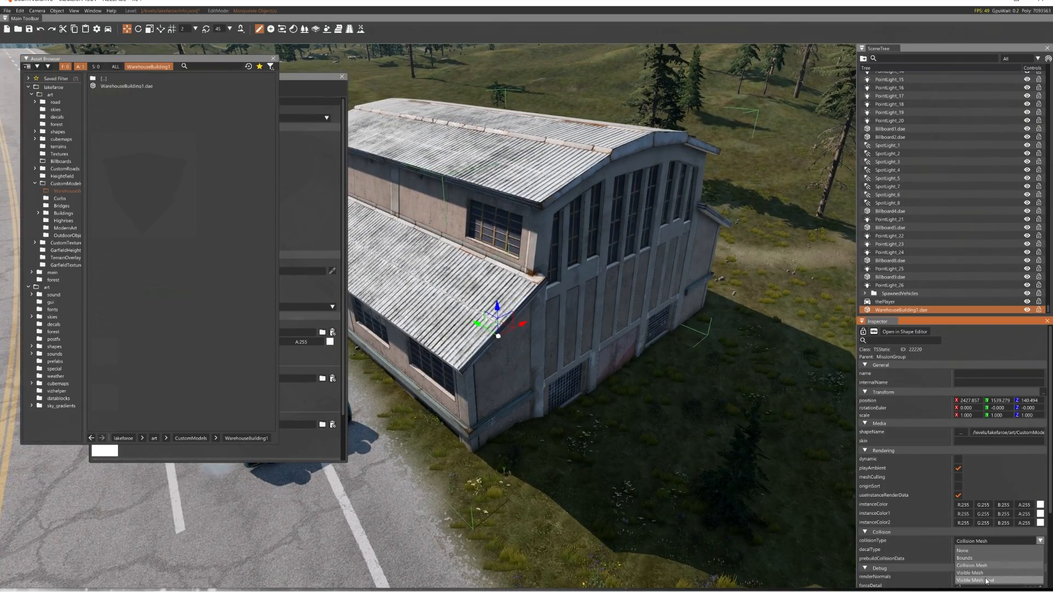
left_click(990, 580)
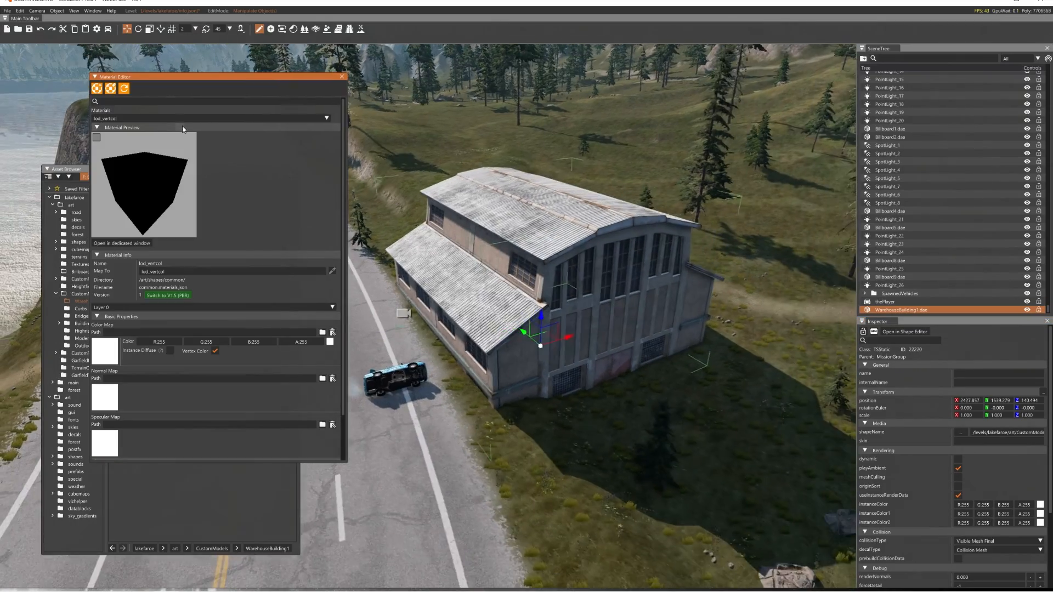
Look through the warehouse's WarehouseBuilding1 and lod_vertcol materials in the Material Editor, leaving lod_vertcol open.
left_click(494, 250)
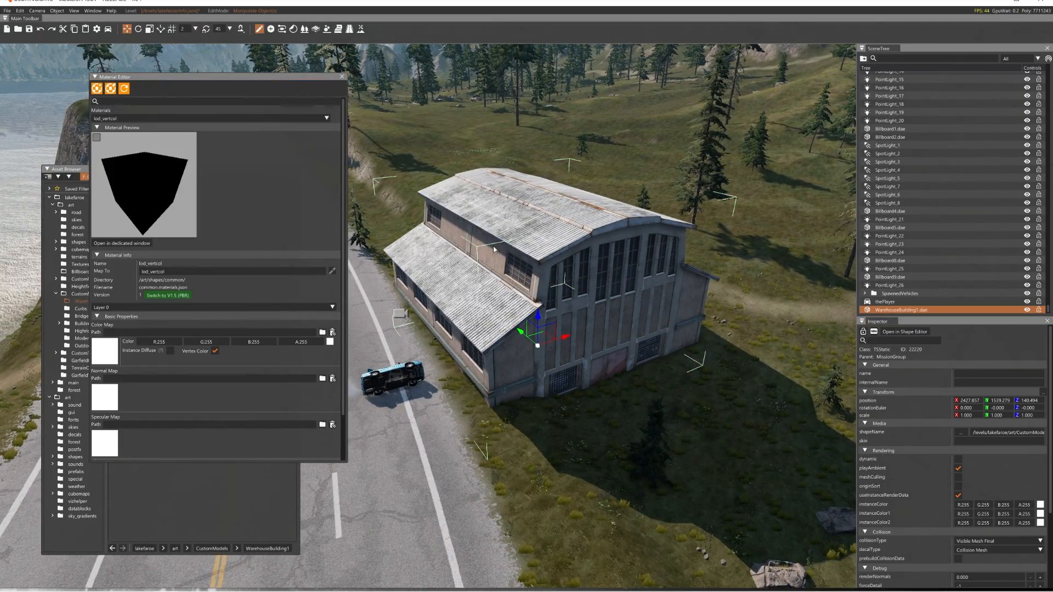
left_click(175, 116)
left_click(156, 134)
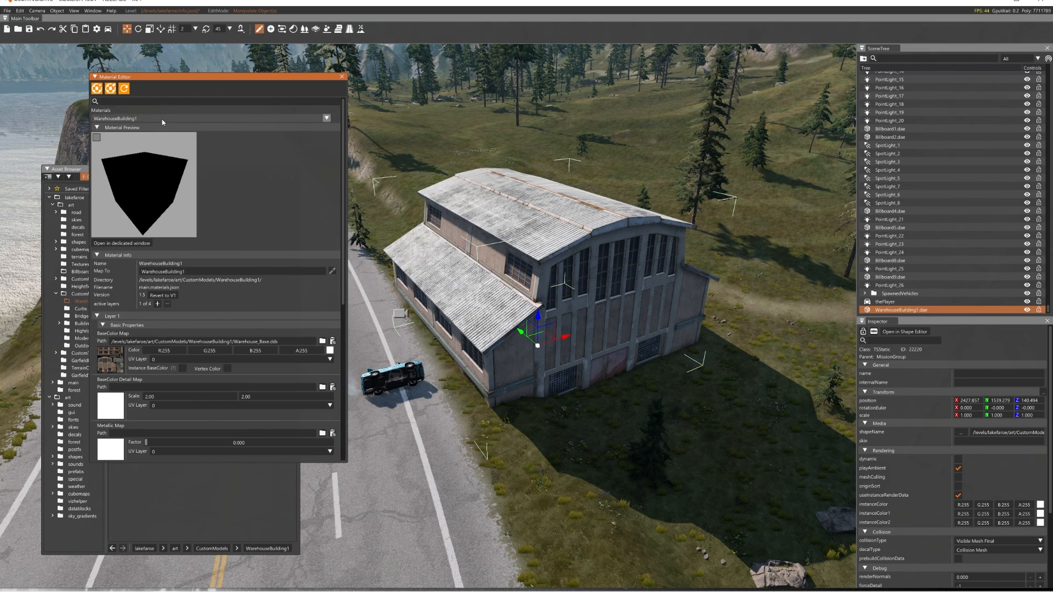
left_click(154, 118)
left_click(151, 128)
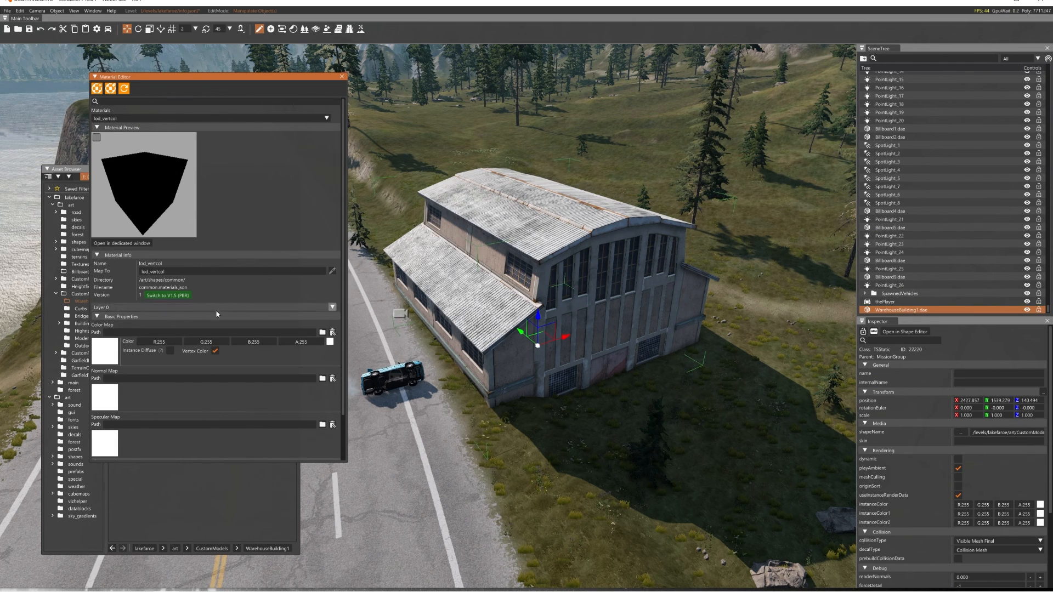
Disable Vertex Color on the lod_vertcol material and back away to view the warehouse's distant model.
key("w")
key("a")
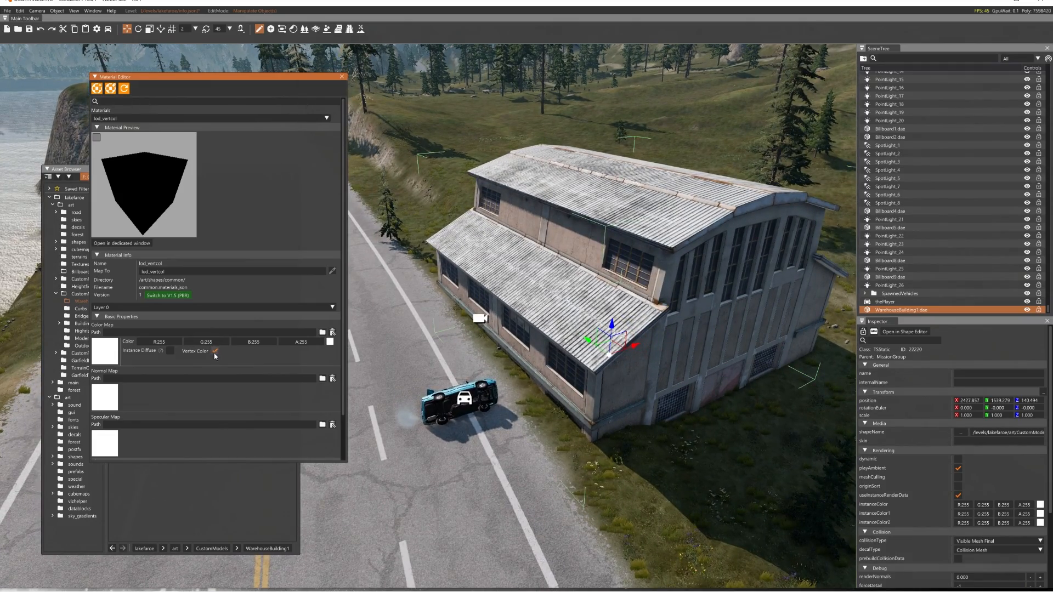
left_click(214, 351)
key("s")
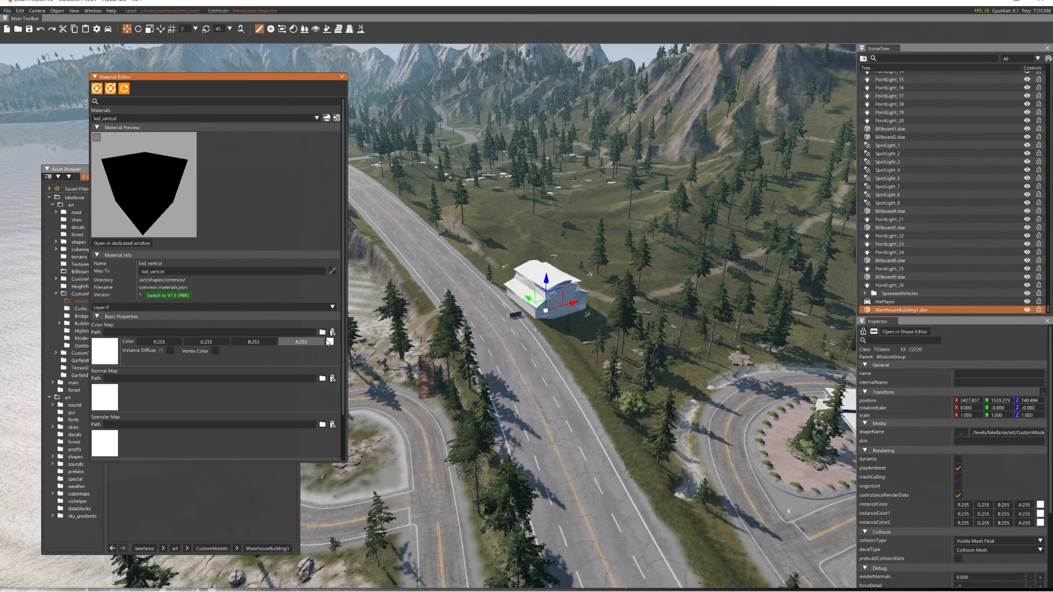
Try pure red (255, 0, 0) as the color of the lod_vertcol material and check it on the warehouse.
left_click(327, 344)
left_click_drag(366, 374, 492, 291)
left_click(491, 290)
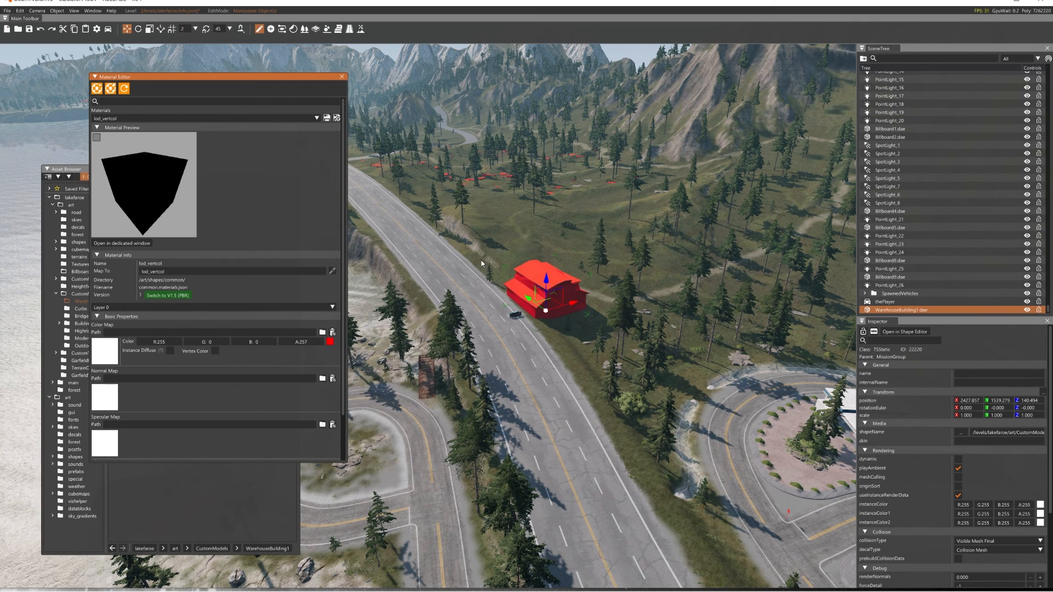
mouse_move(491, 291)
right_mouse_down()
mouse_move(497, 268)
mouse_move(492, 291)
right_mouse_up()
key("w")
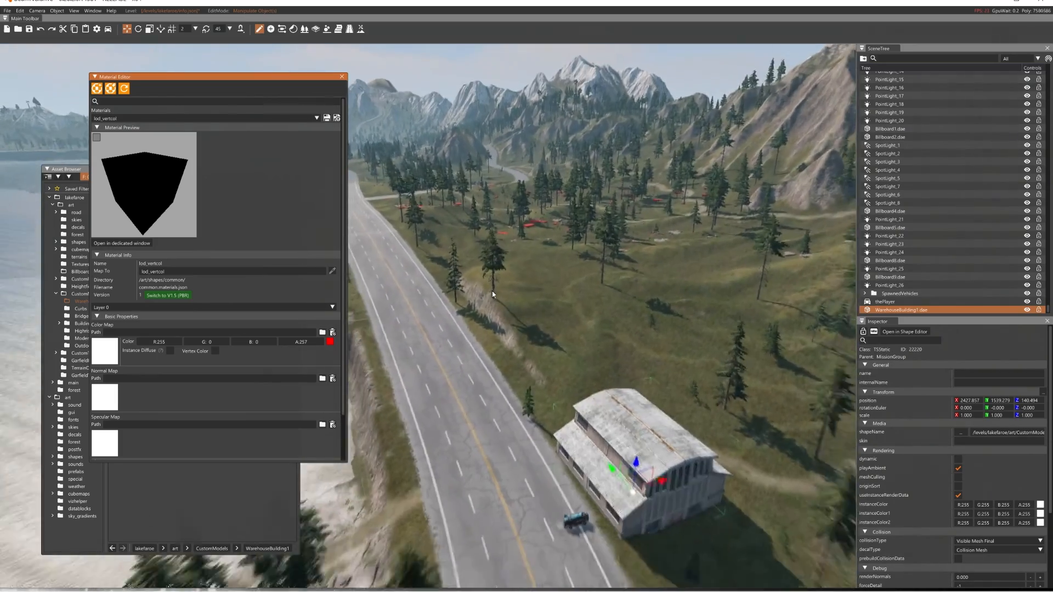
Set the lod_vertcol material's color back to white, with red, green and blue at 255.
key("s")
left_click(329, 342)
left_click_drag(340, 359, 310, 340)
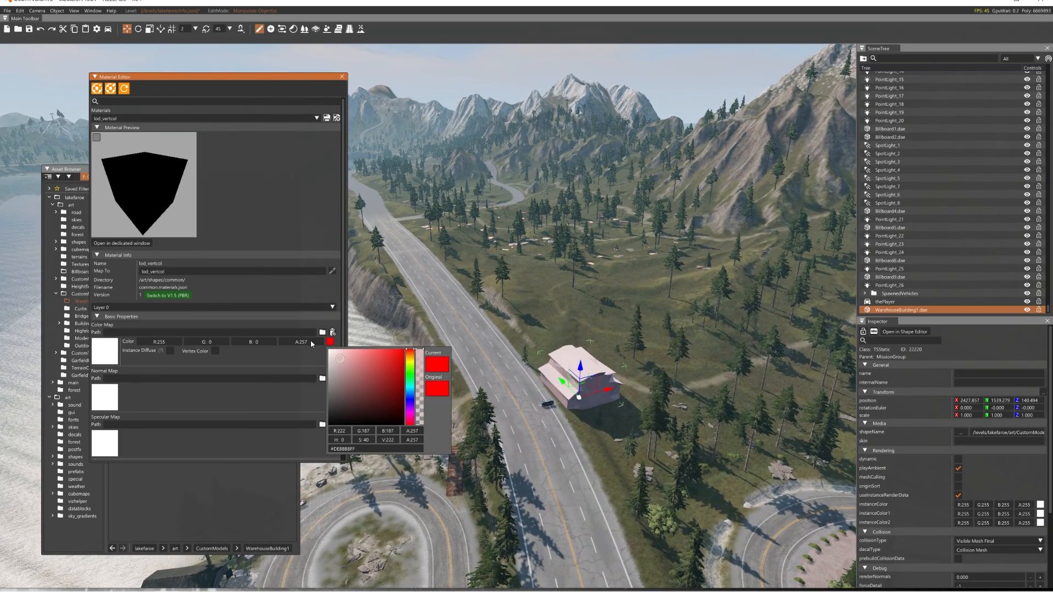
left_click(307, 318)
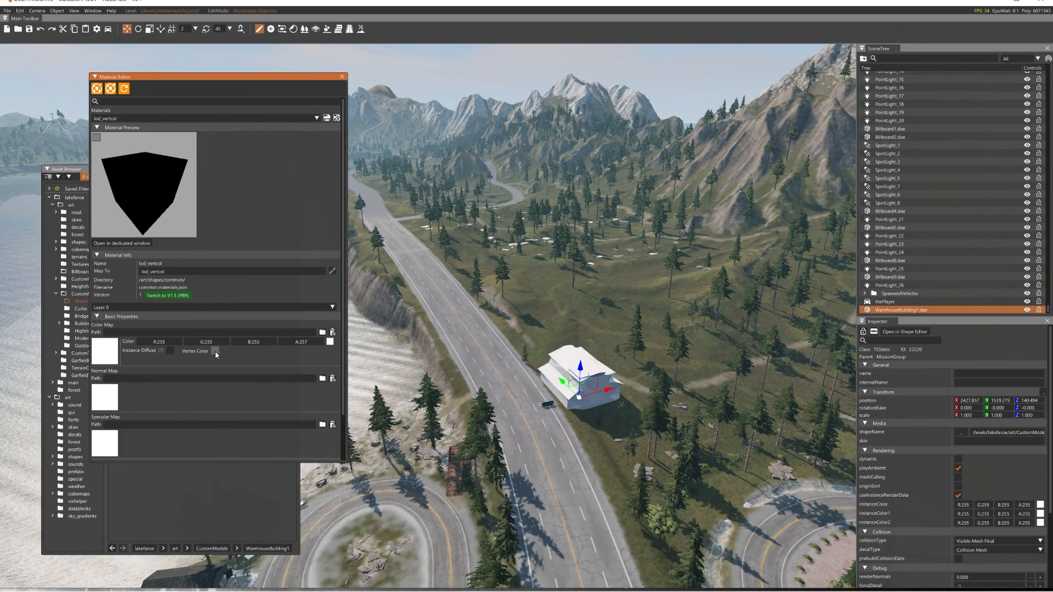
Toggle Vertex Color on lod_vertcol, leaving it enabled, and compare the warehouse's near and distant models.
left_click(215, 351)
key("w")
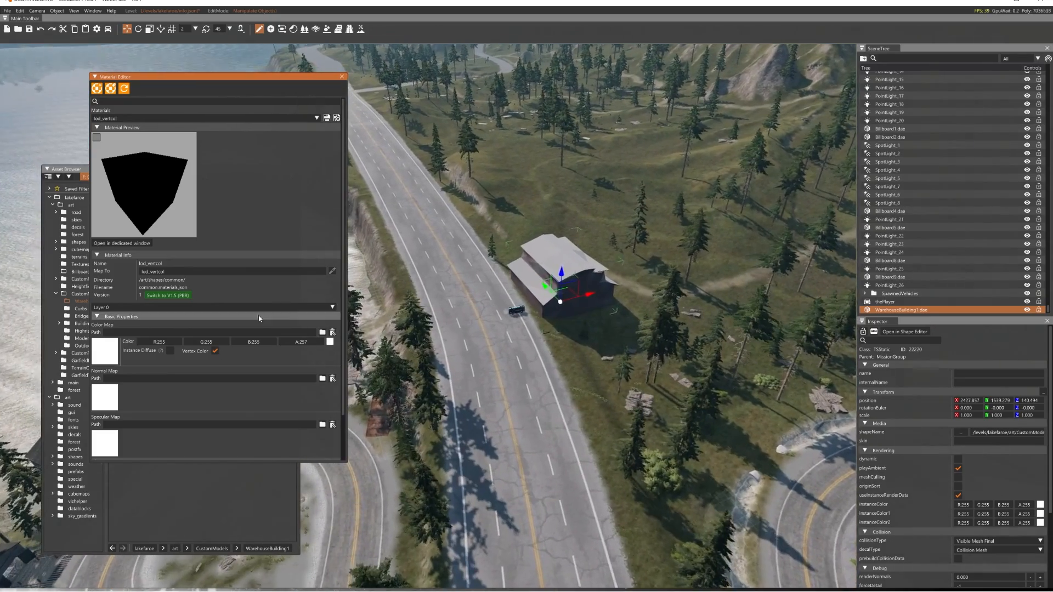
left_click(215, 351)
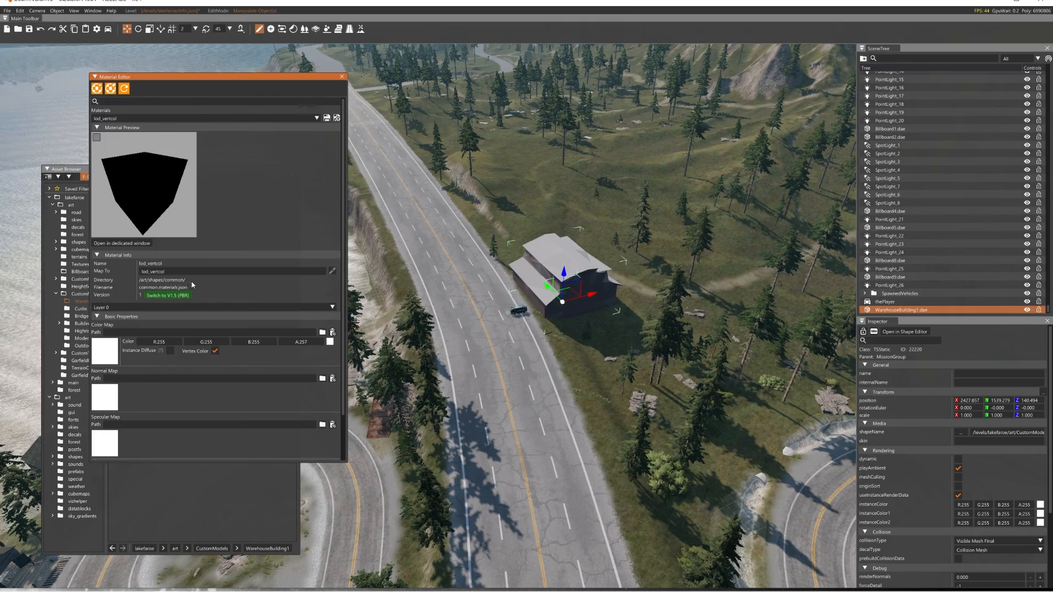
key("d")
right_click_drag(608, 318, 374, 432)
key("s")
key("w")
key("a")
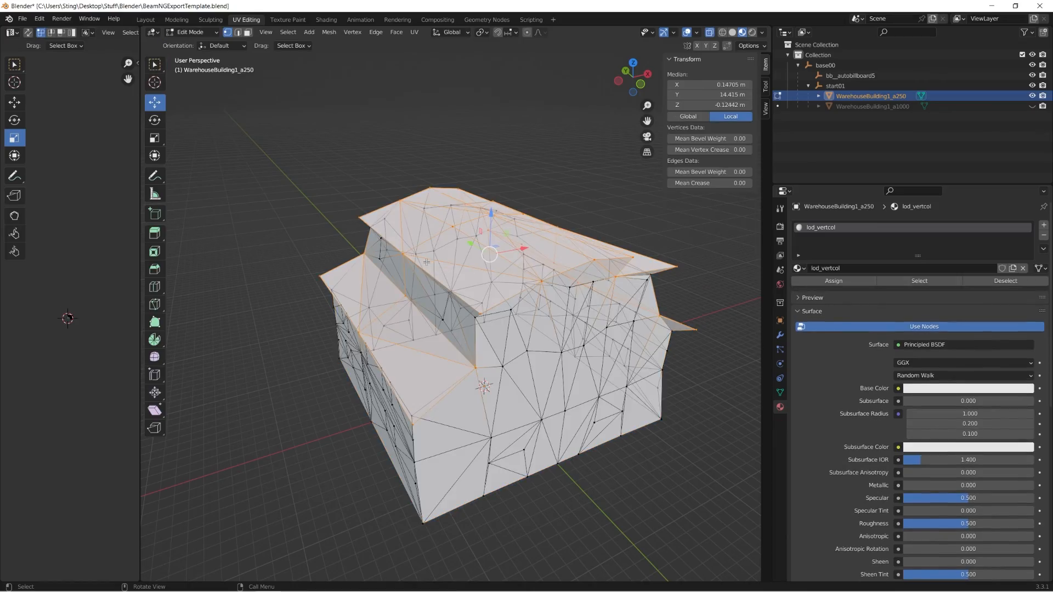
In Blender, select all of WarehouseBuilding1_a250, enter Vertex Paint mode and fill it with a light brown vertex color.
key("a")
middle_click_drag(455, 307, 471, 329)
left_click(213, 31)
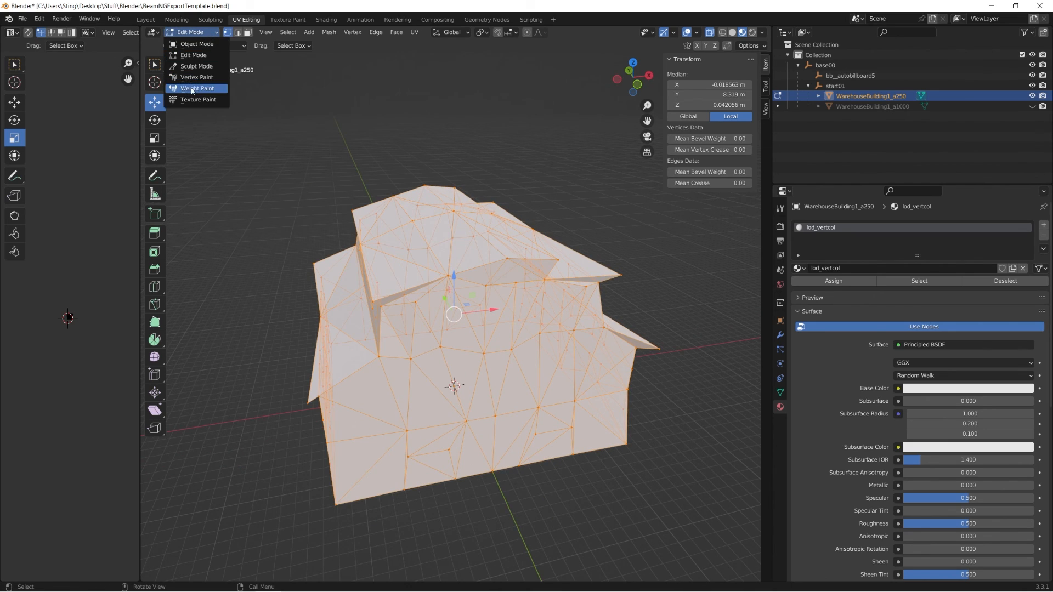
left_click(197, 77)
left_click(259, 47)
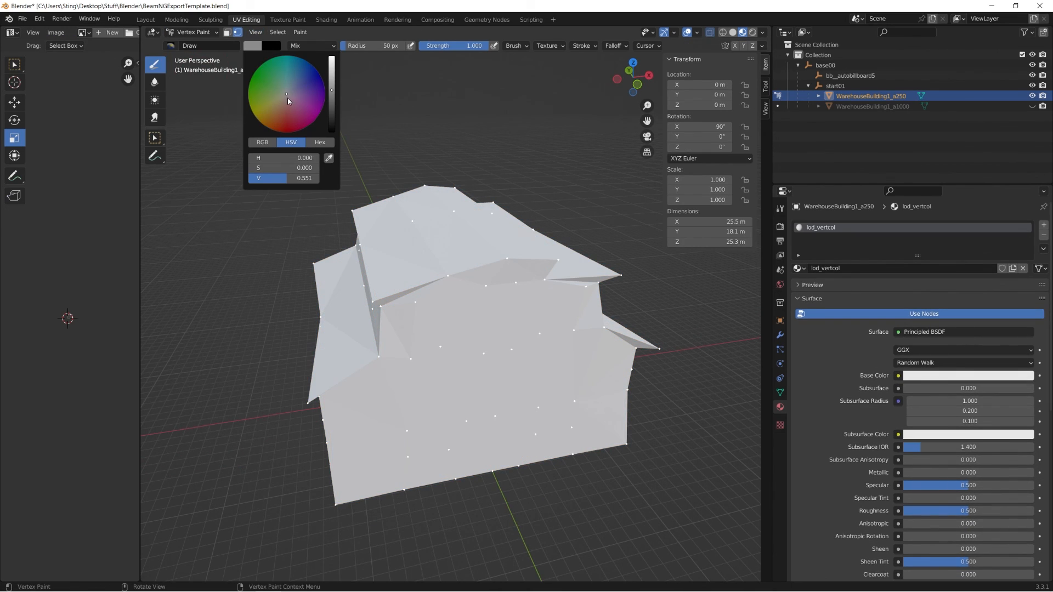
left_click_drag(331, 88, 331, 79)
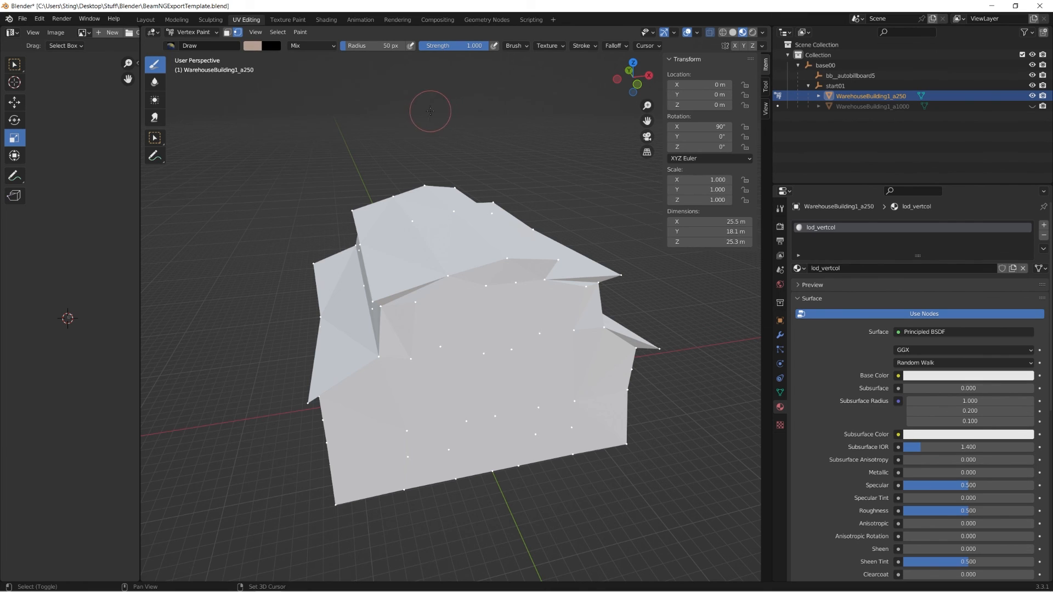
key("shift+k")
Refill WarehouseBuilding1_a250 with a paler, greyer beige vertex color.
mouse_move(417, 219)
middle_mouse_down()
mouse_move(348, 188)
mouse_move(436, 220)
middle_mouse_up()
left_click(259, 47)
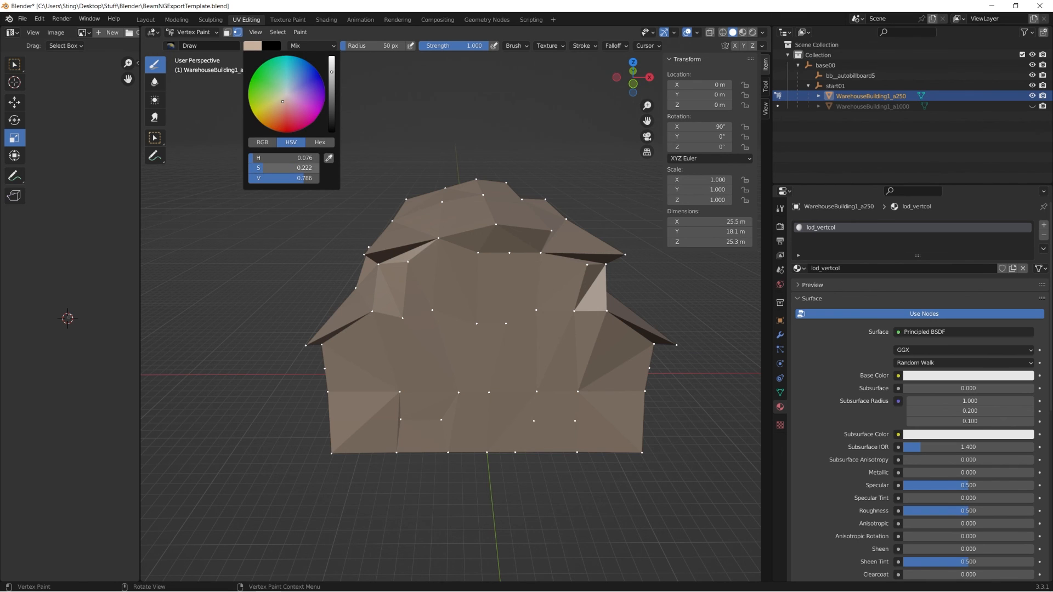
middle_click_drag(404, 176, 321, 176)
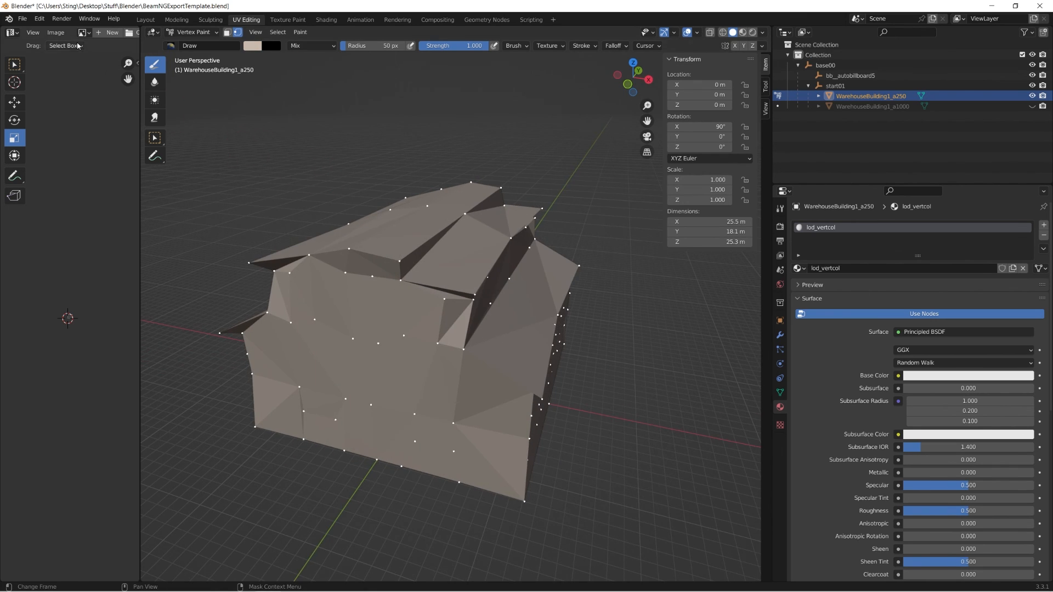
Export the model as Collada over WarehouseBuilding1.dae in the WarehouseBuilding1 folder.
left_click(23, 18)
left_click(159, 168)
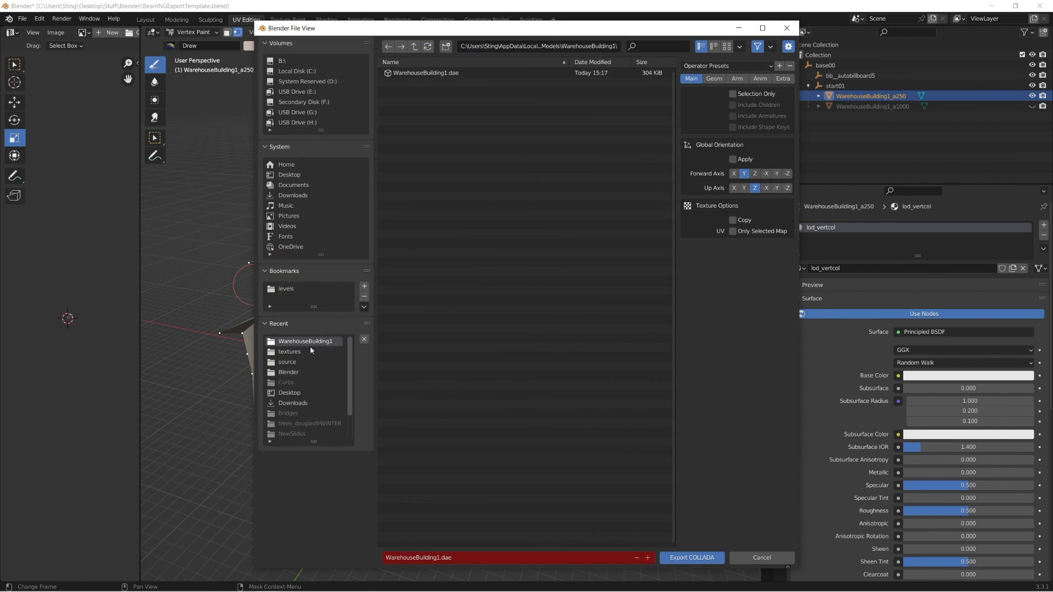
double_click(437, 75)
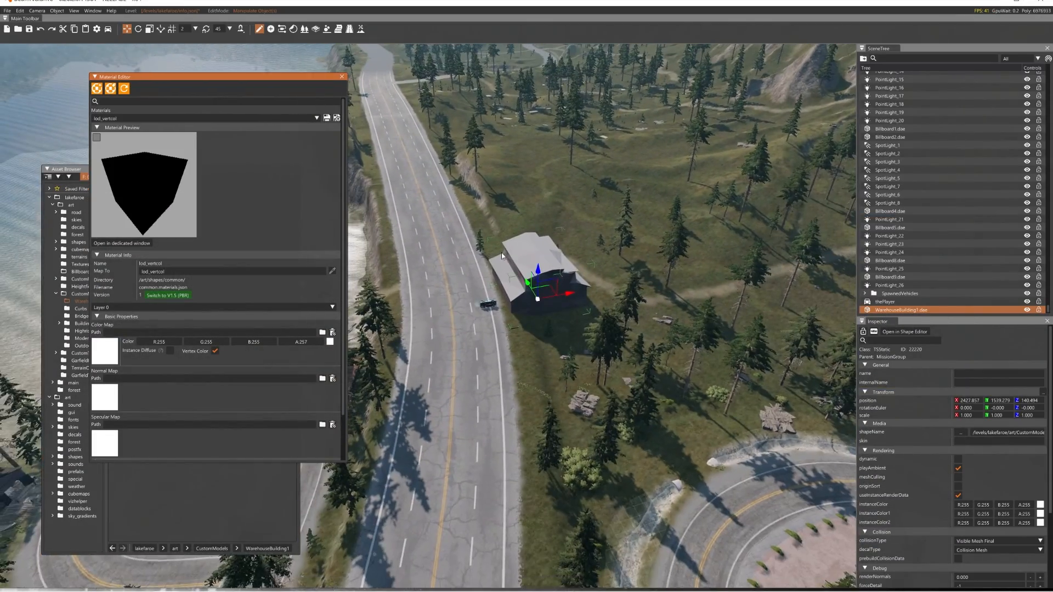
Return to Blender, unhide WarehouseBuilding1_a1000 and export the model again as Collada over WarehouseBuilding1.dae.
key("super")
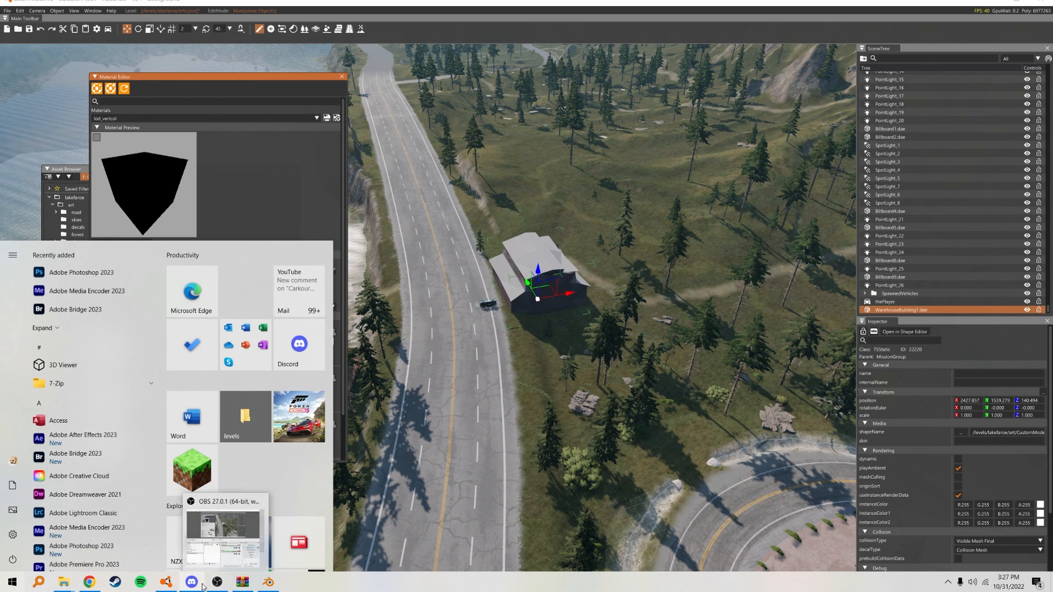
mouse_move(186, 585)
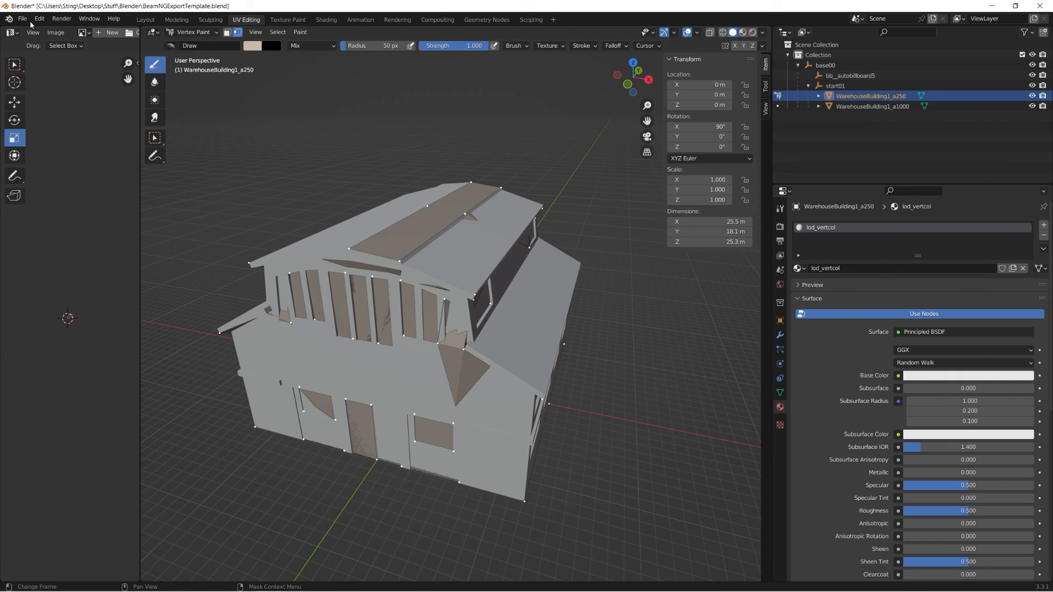
left_click(25, 20)
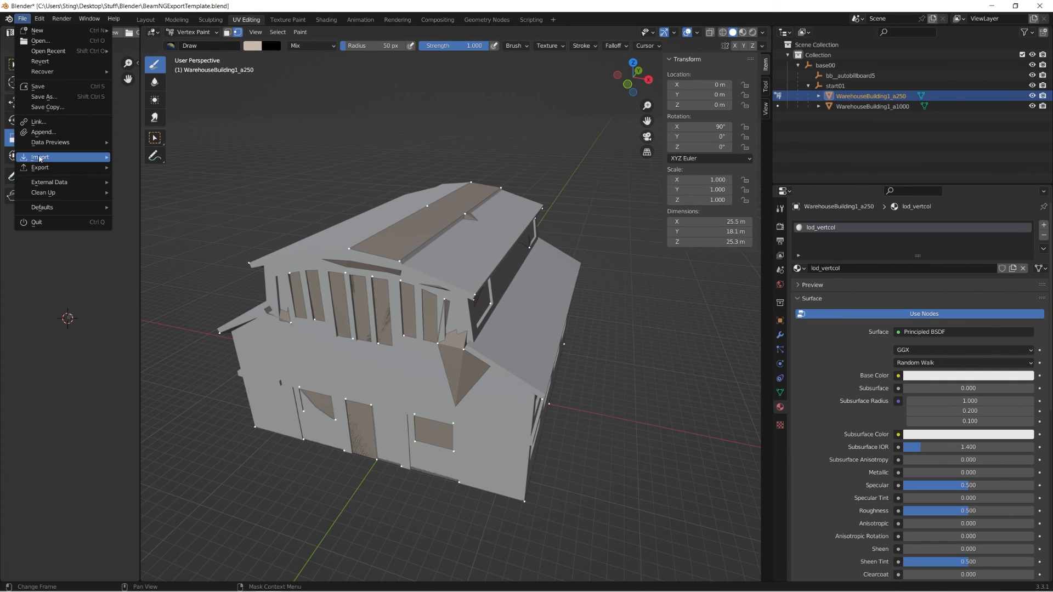
mouse_move(65, 157)
left_click(158, 167)
left_click(488, 73)
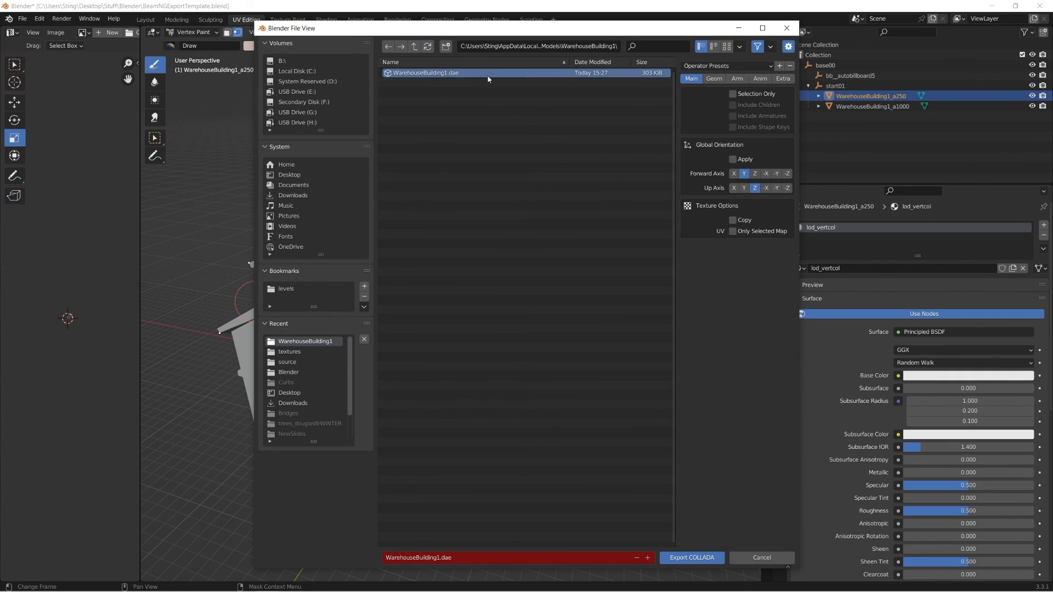
left_click(692, 557)
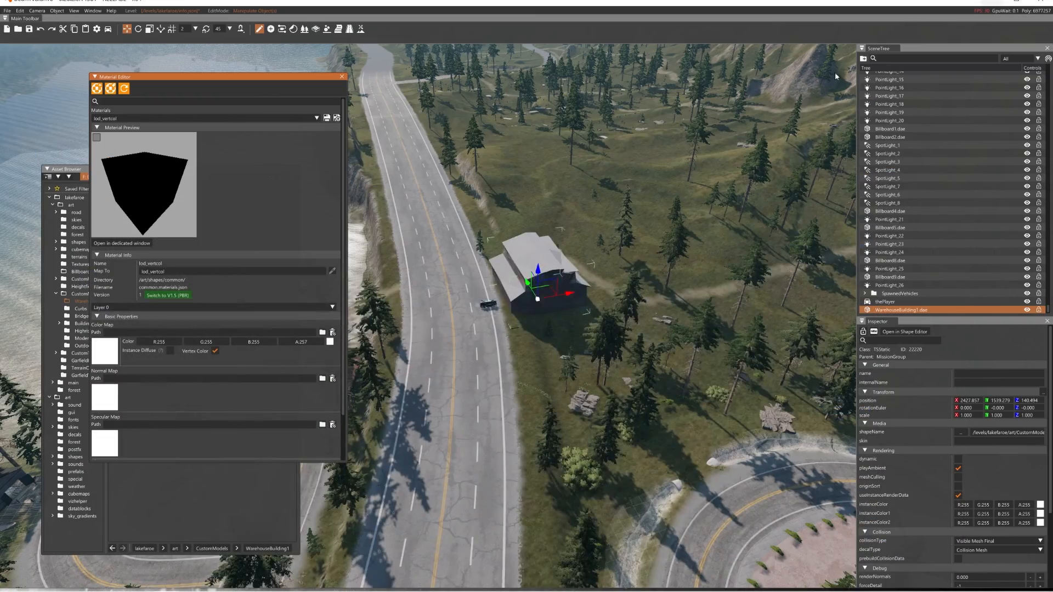
Switch to BeamNG and examine the warehouse from near and far to compare its detail levels.
key("d")
right_click_drag(554, 289, 540, 289)
key("w")
key("s")
key("w")
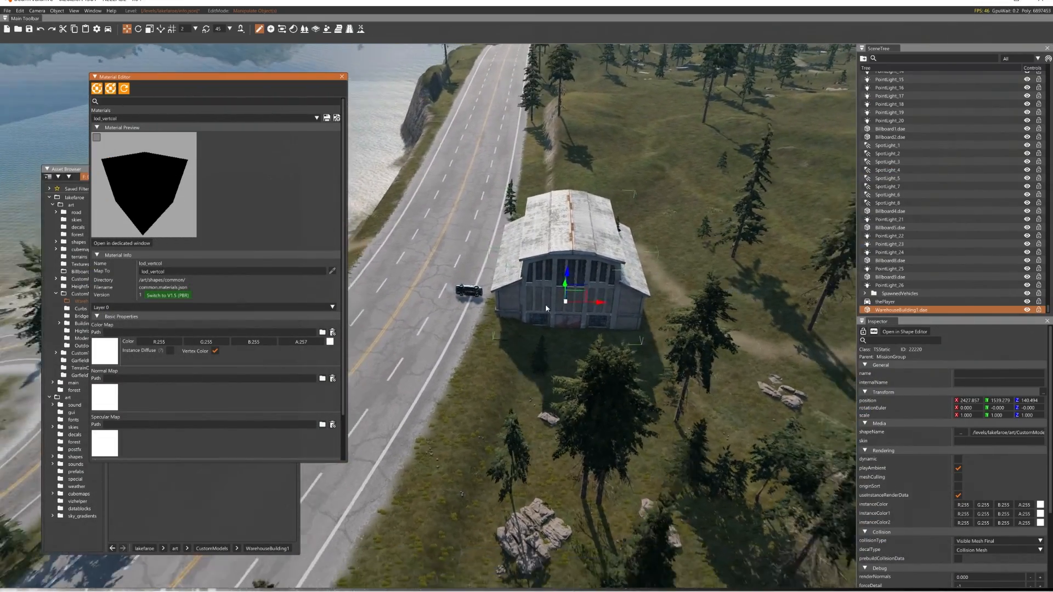
key("s")
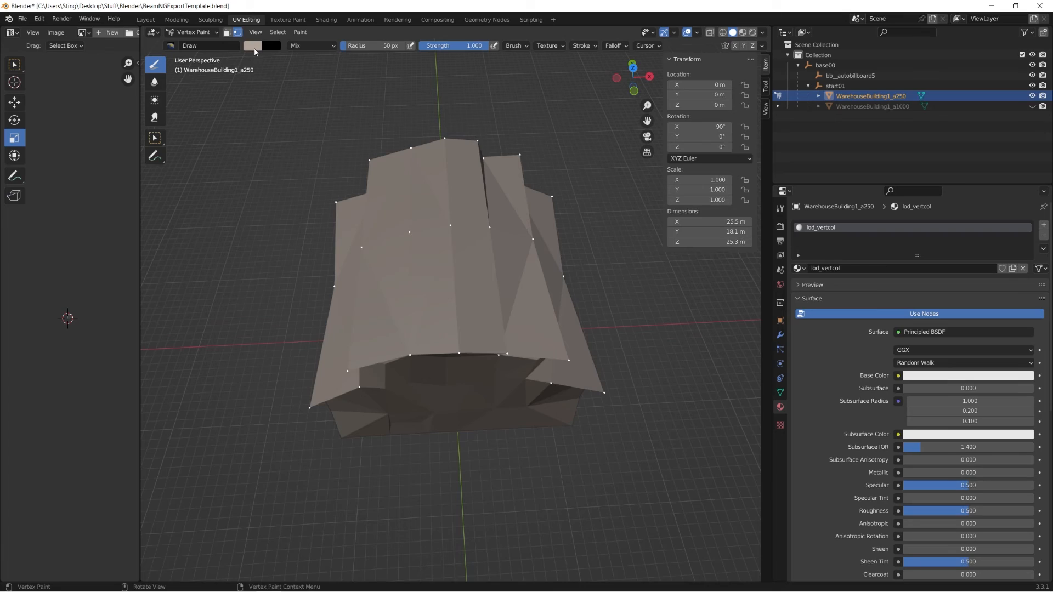
Back in Blender, fill the roof vertices of WarehouseBuilding1_a250 with a neutral grey, and refill them with a lighter grey.
left_click(253, 45)
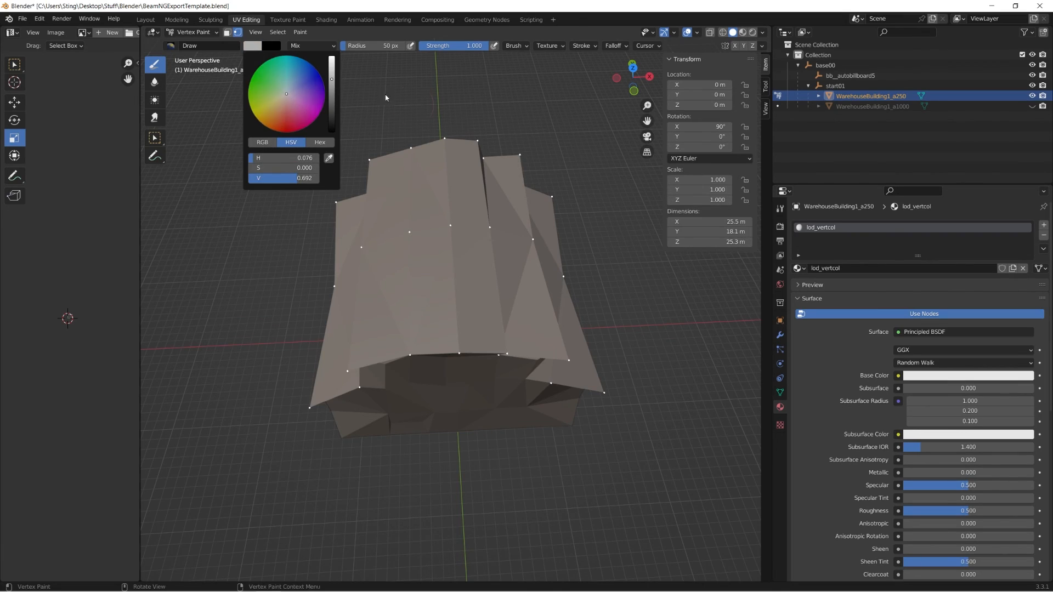
key("shift+k")
mouse_move(420, 130)
middle_mouse_down()
mouse_move(394, 110)
mouse_move(466, 98)
middle_mouse_up()
left_click(252, 46)
left_click(332, 72)
key("shift+k")
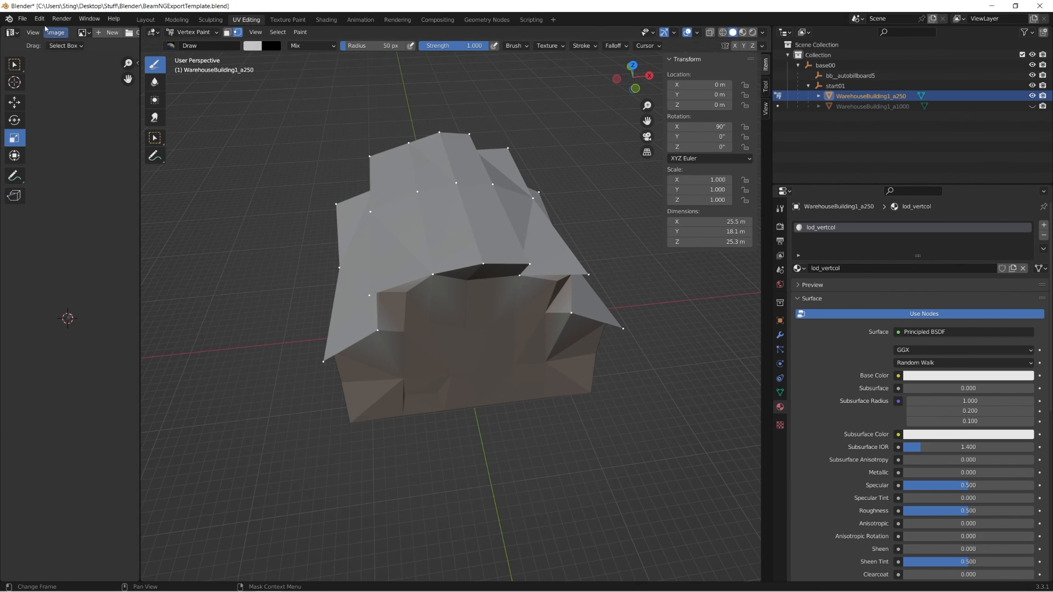
Show WarehouseBuilding1_a1000 alongside the recolored low-detail mesh and export both as Collada, overwriting WarehouseBuilding1.dae.
left_click(28, 23)
left_click(1031, 106)
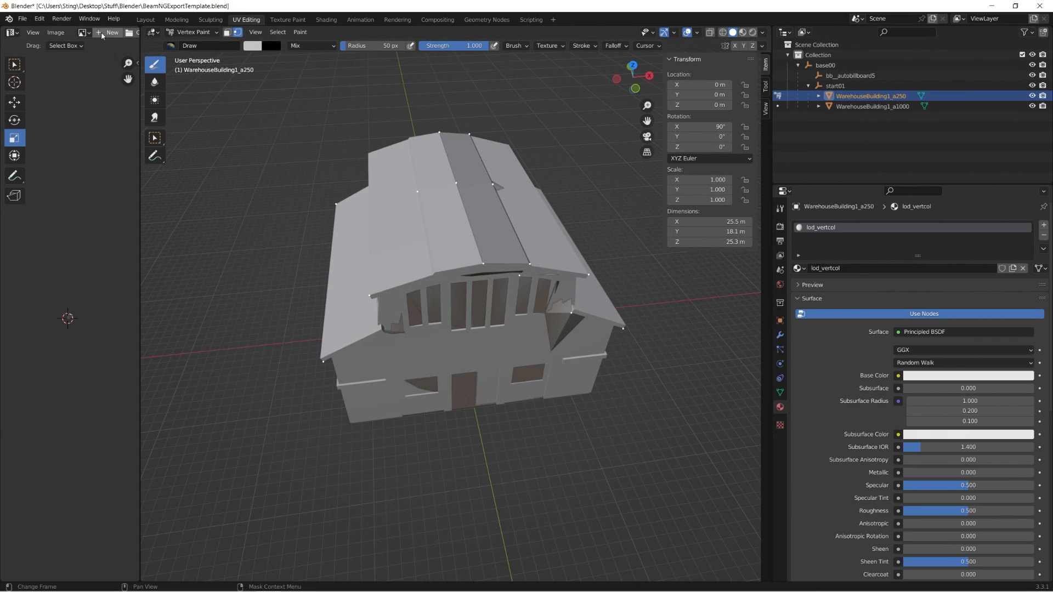
left_click(28, 22)
mouse_move(66, 168)
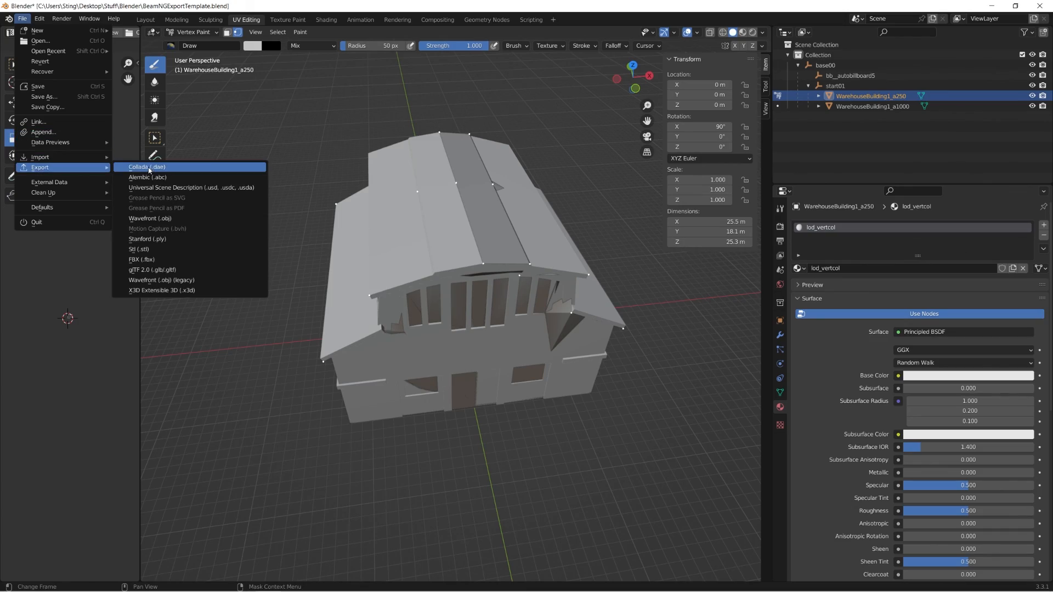
left_click(147, 167)
double_click(425, 77)
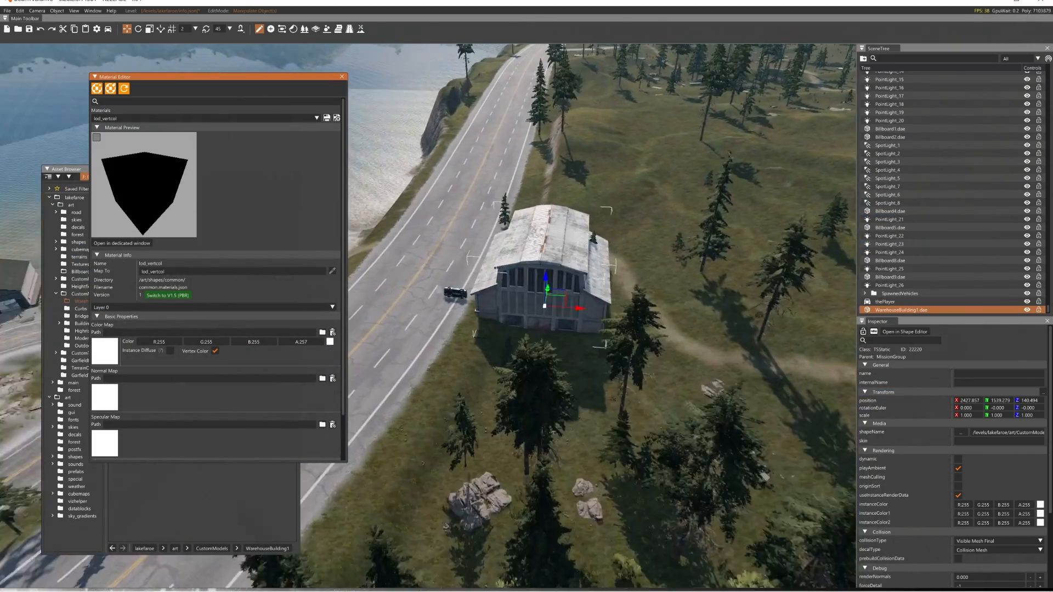
Examine the warehouse from several angles and distances to compare its full-detail model with the recolored low-detail one.
key("d")
right_click_drag(548, 307, 422, 307)
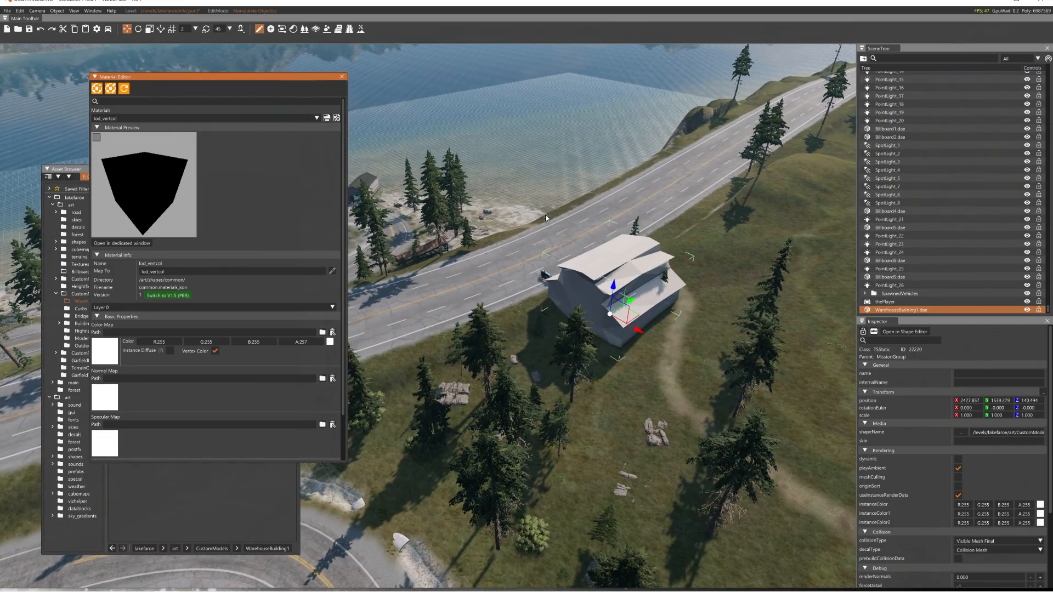
key("super")
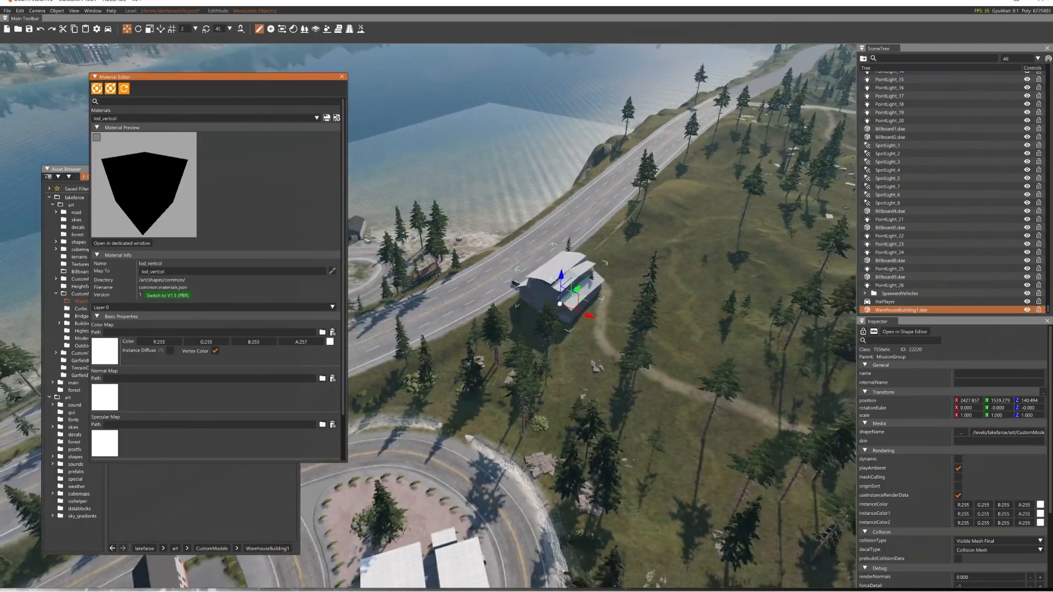
key("a")
right_click_drag(422, 219, 530, 288)
key("s")
left_click(525, 194)
key("s")
key("w")
key("d")
key("s")
key("w")
key("s")
key("s")
key("w")
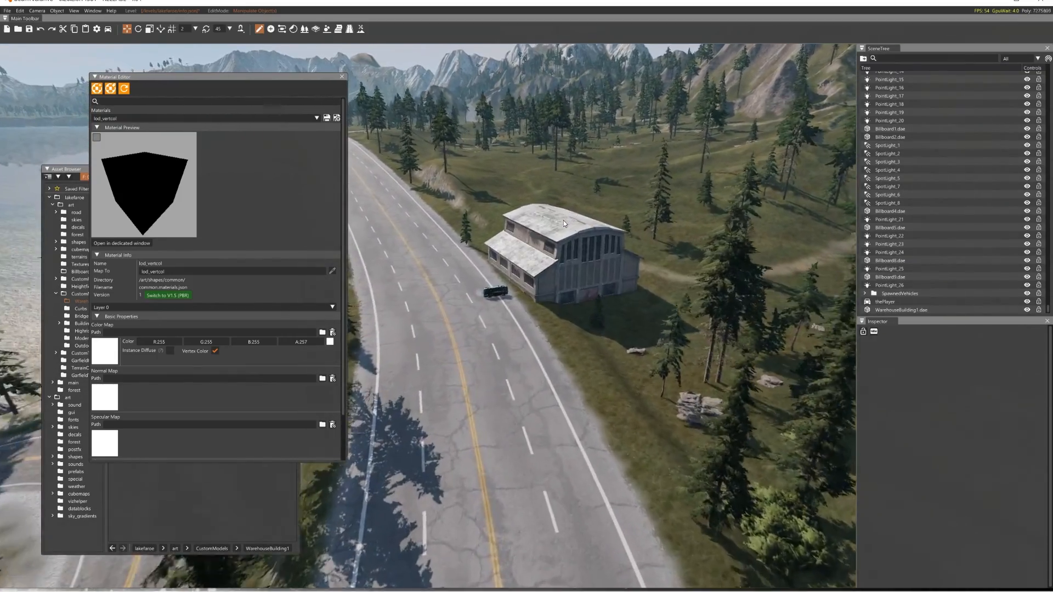
key("s")
key("d")
key("w")
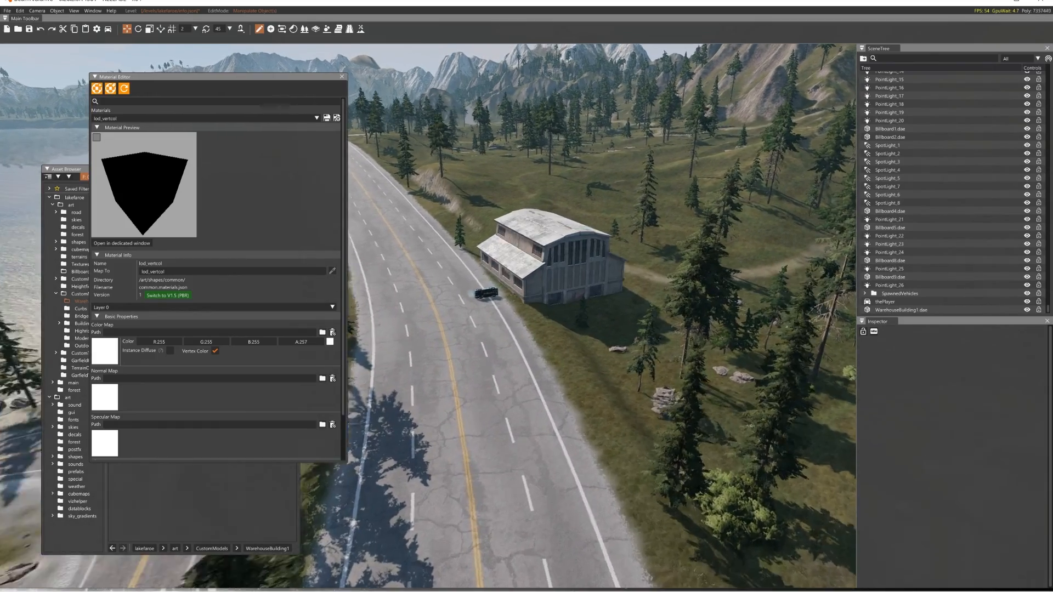
key("s")
Switch to Blender, rename WarehouseBuilding1_a1000 as WarehouseBuilding1_a2000 and export the model as Collada over WarehouseBuilding1.dae.
key("super")
left_click(401, 582)
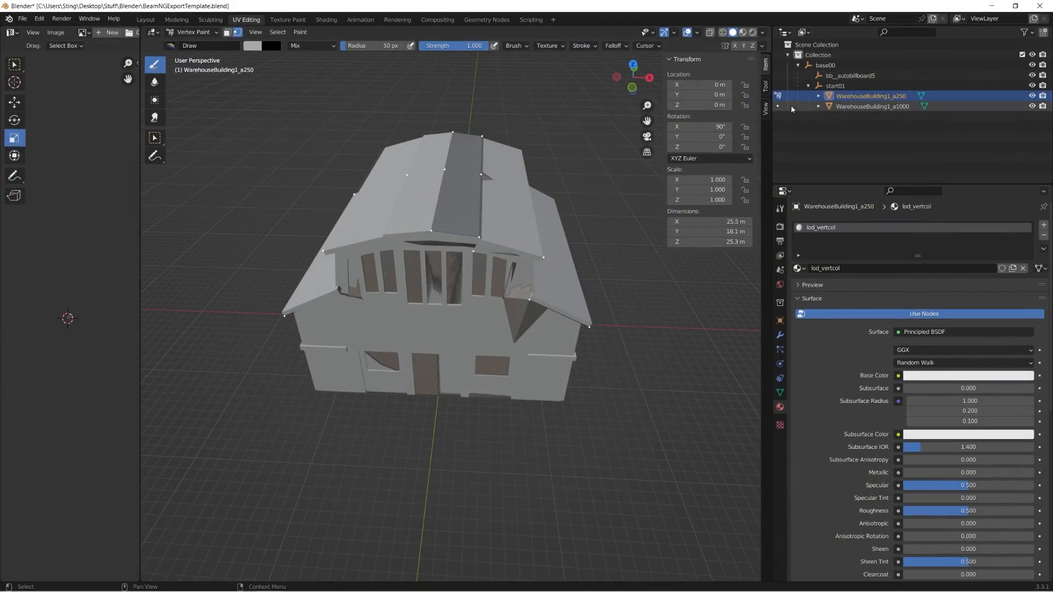
left_click(898, 106)
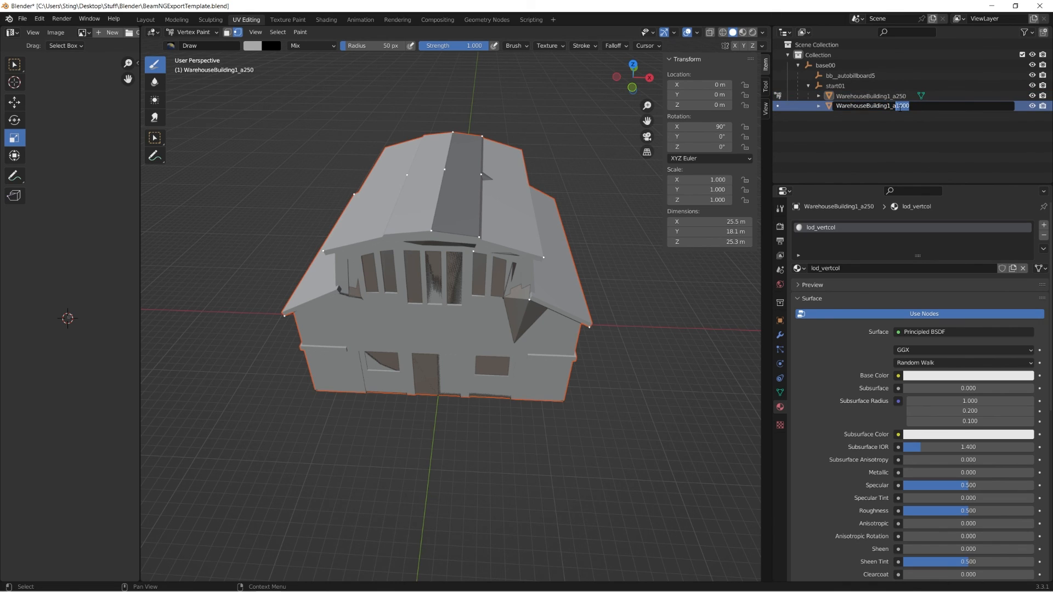
left_click(23, 19)
left_click(148, 165)
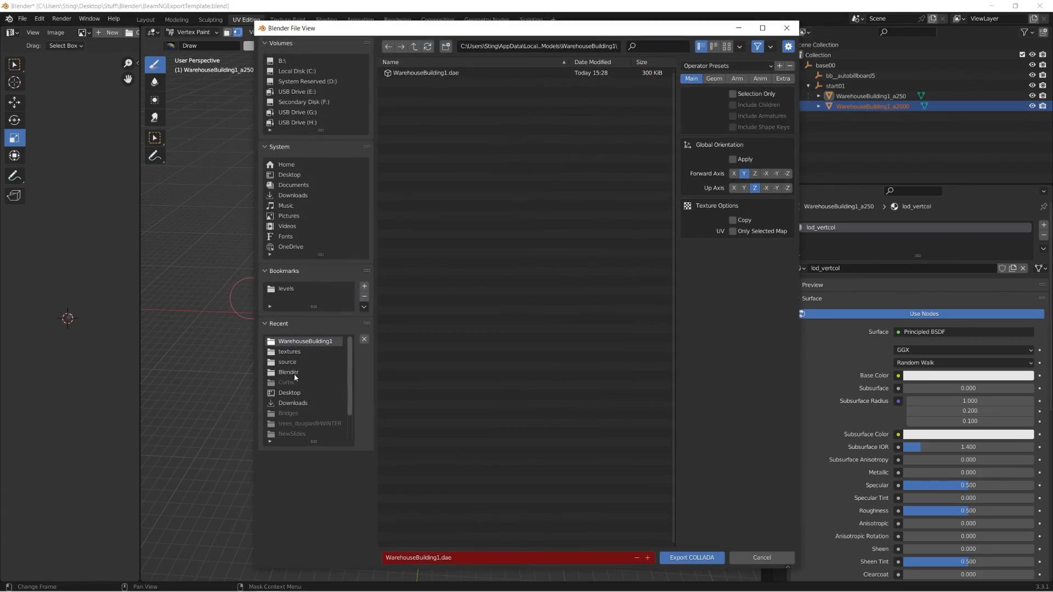
key("Return")
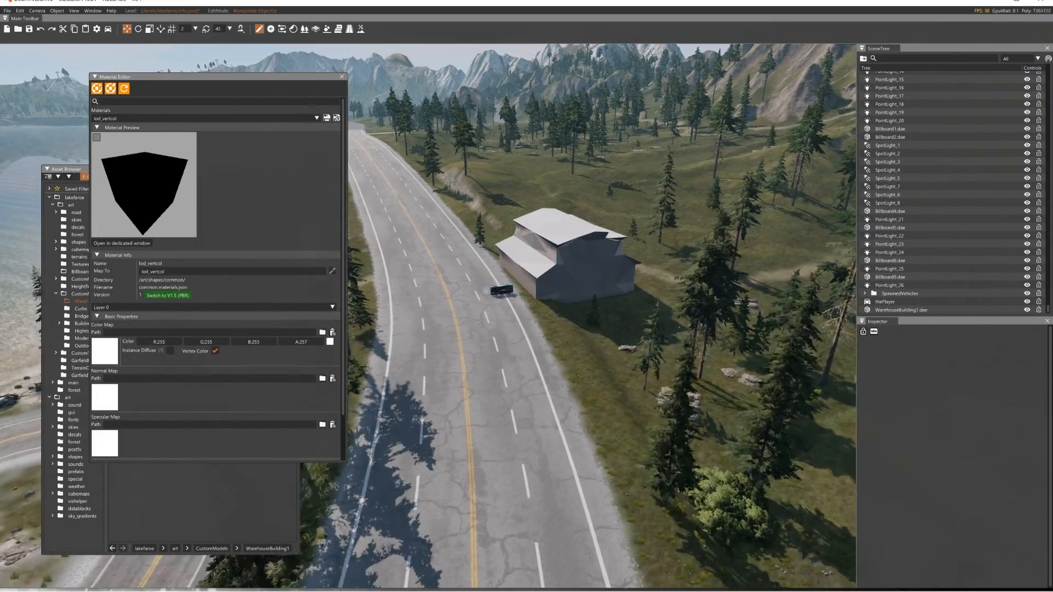
Back in BeamNG, view the warehouse from near and far to check the distance at which its detail level switches.
key("w")
key("s")
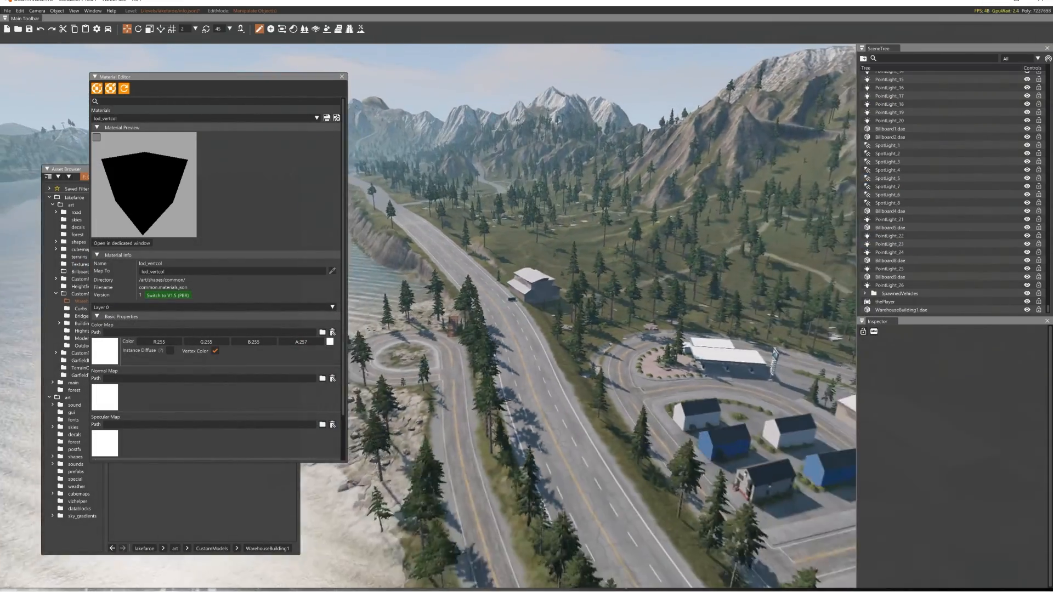
key("w")
key("s")
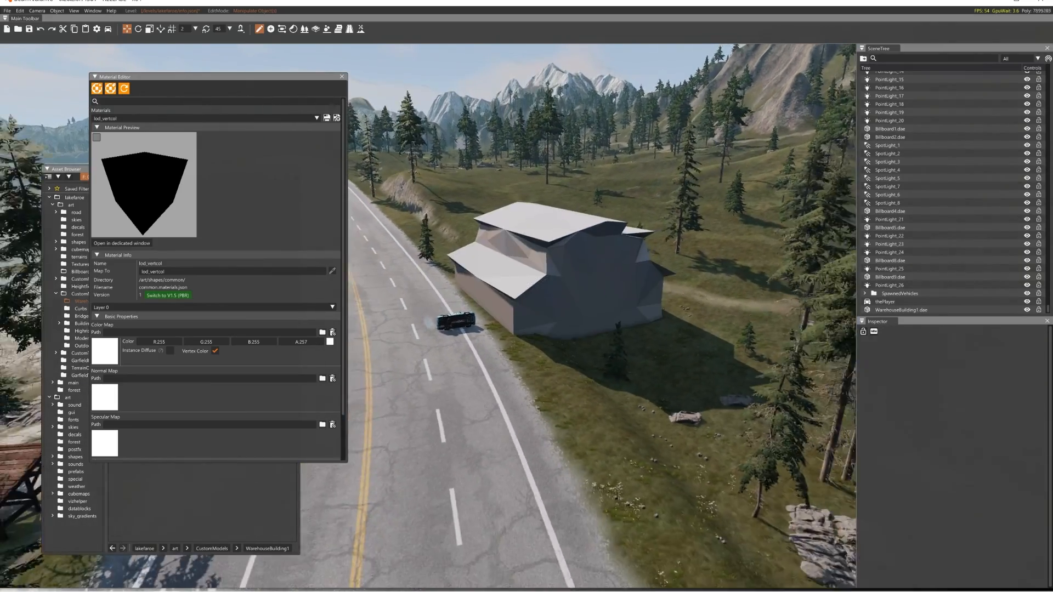
key("w")
Return to Blender, rename the full-detail mesh as WarehouseBuilding1_a500 and export the model as Collada.
key("super")
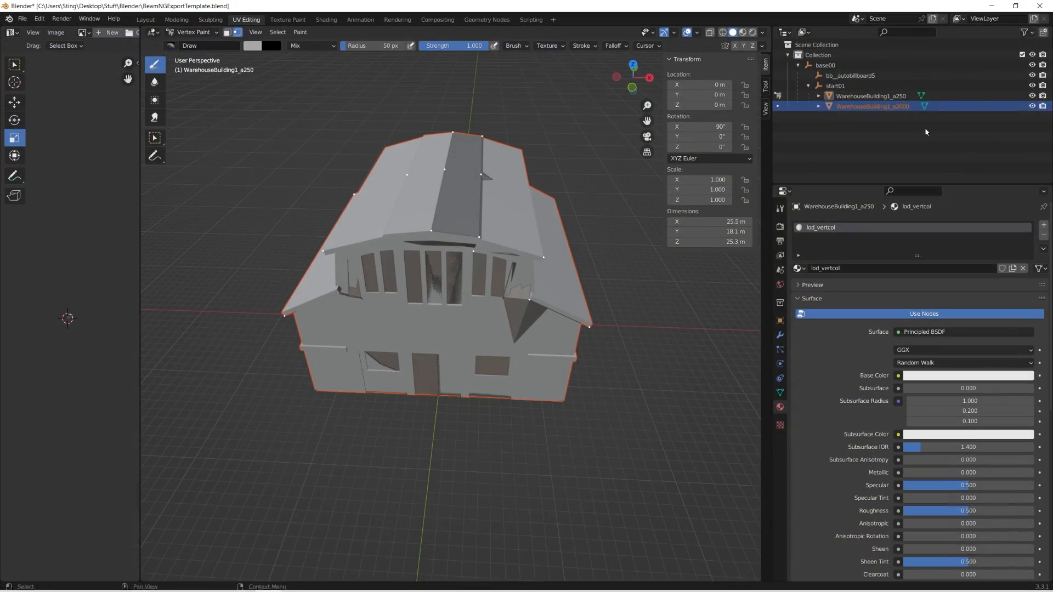
double_click(895, 106)
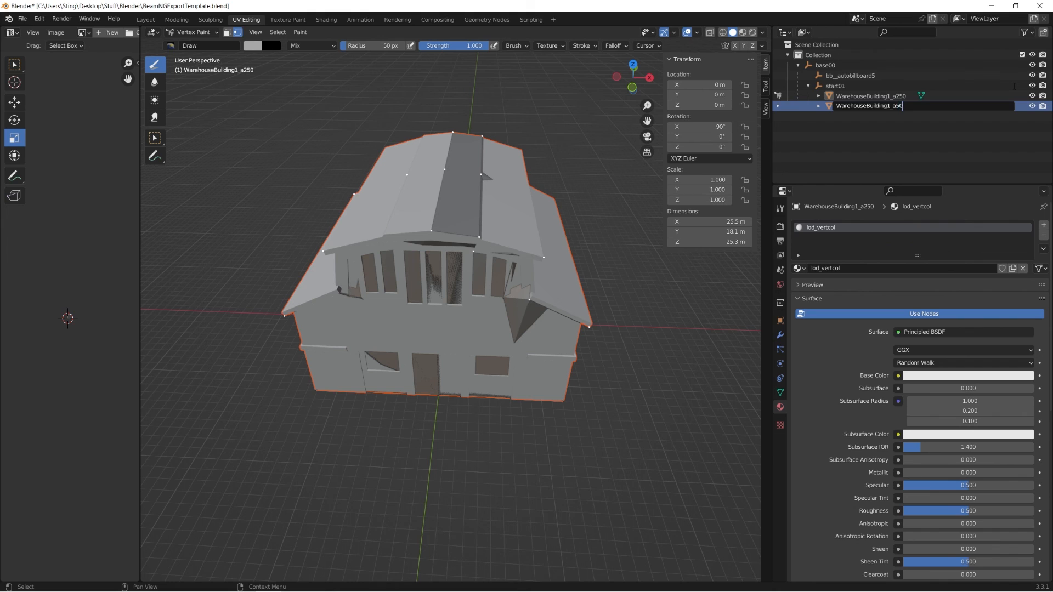
type("0")
key("Return")
left_click(30, 20)
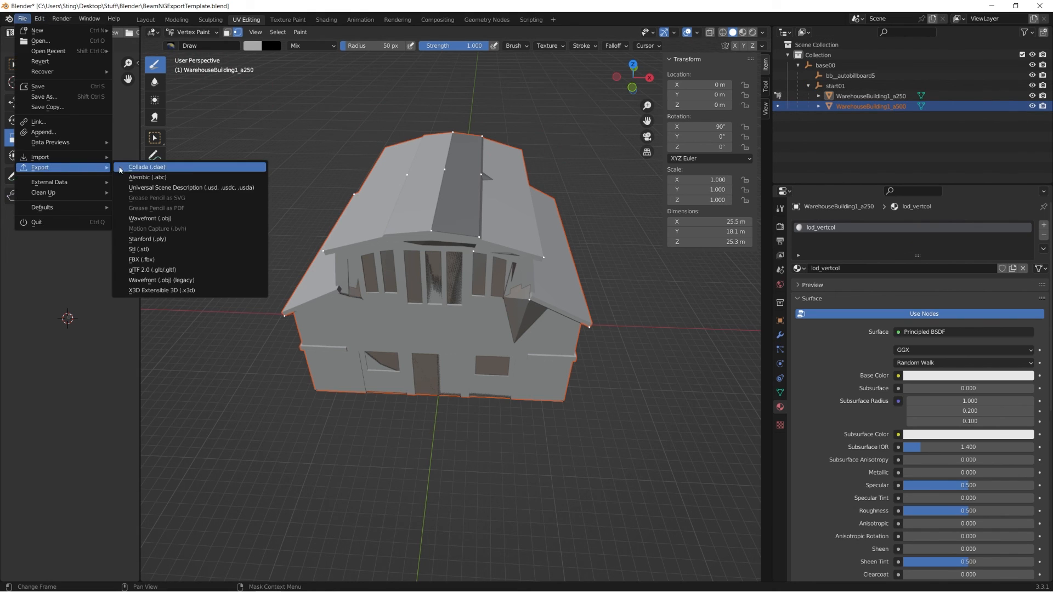
Rename the low-detail mesh as WarehouseBuilding1_a50 and export the model as Collada.
left_click(886, 96)
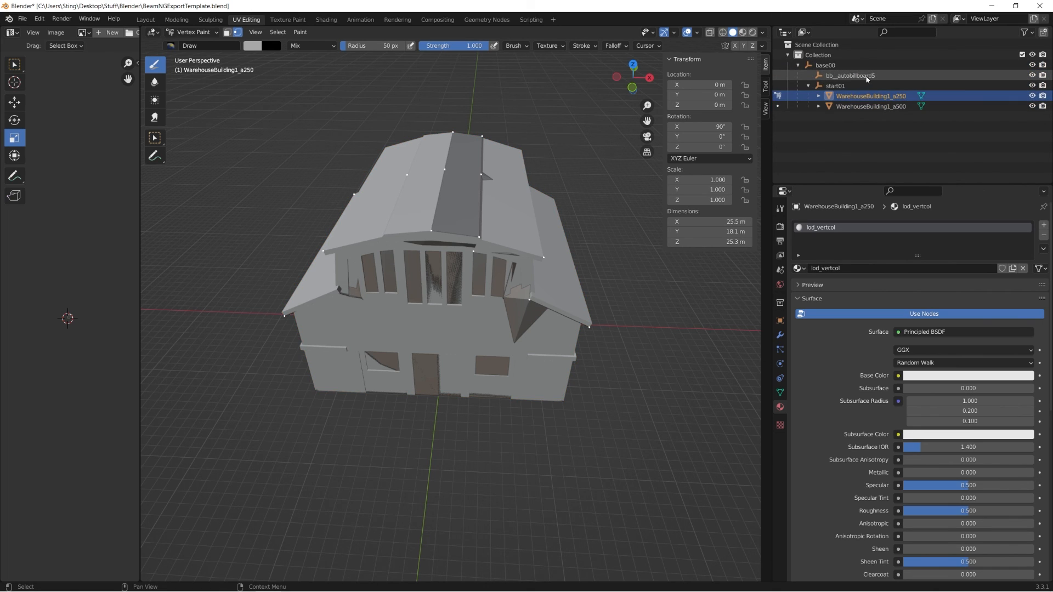
double_click(897, 96)
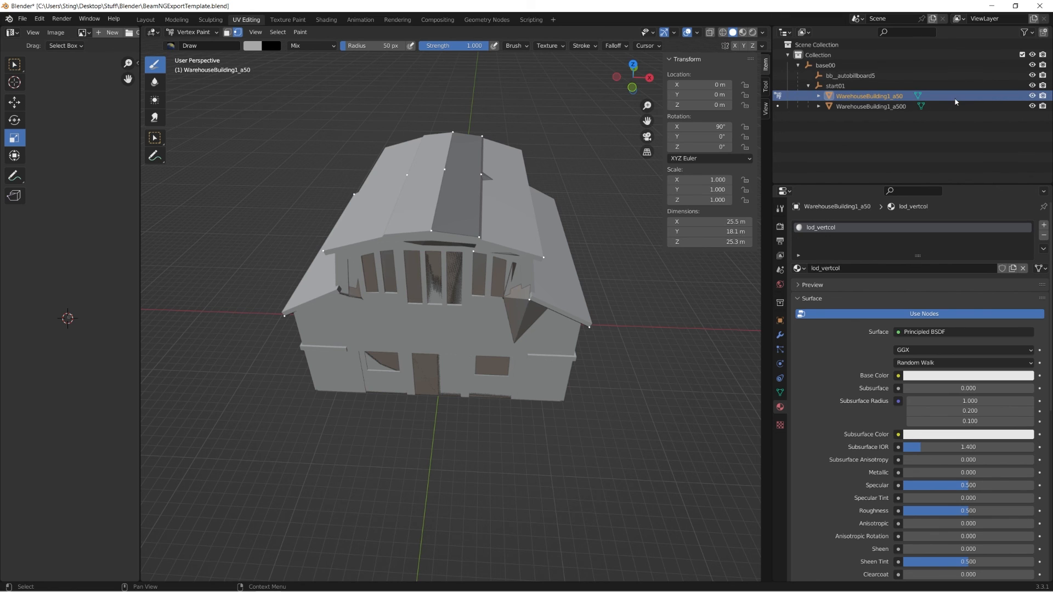
left_click(22, 18)
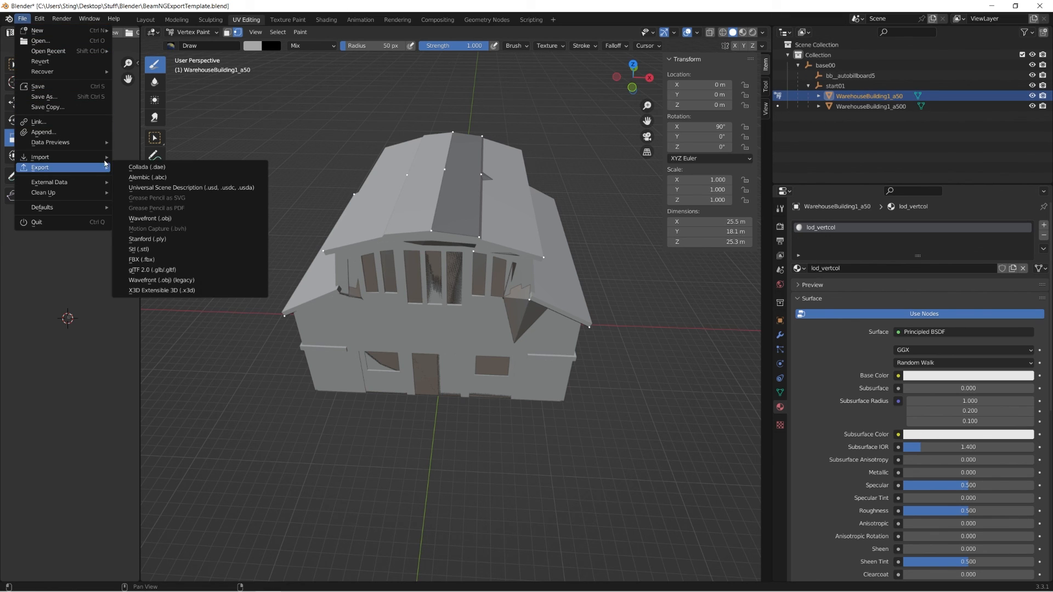
left_click(132, 167)
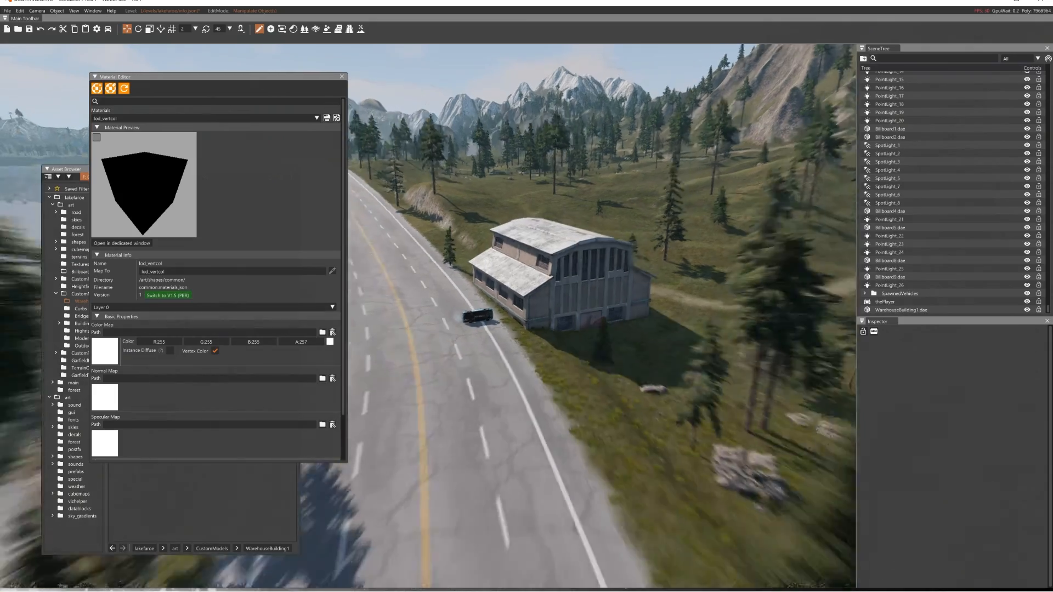
In BeamNG, move far away from the warehouse to check how long it stays rendered.
key("s")
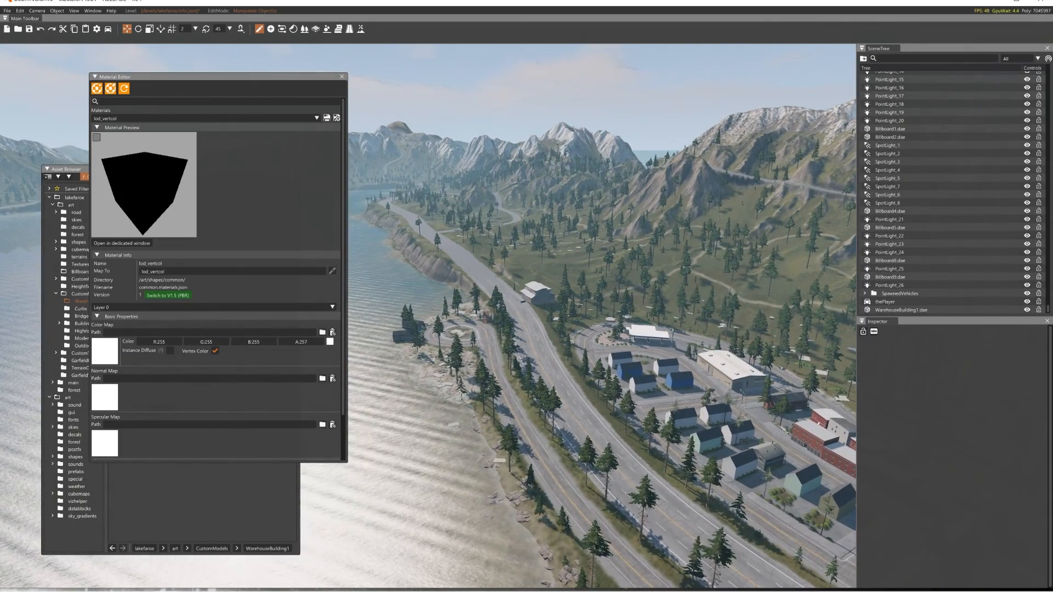
key("s")
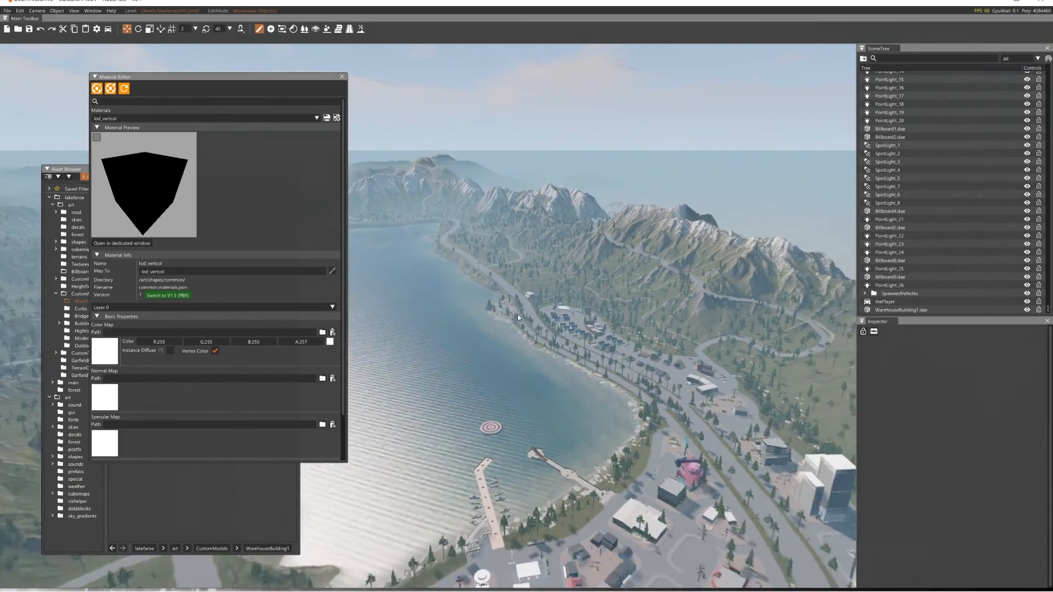
key("s")
Switch to Blender, rename the low-detail mesh as WarehouseBuilding1_a150 and export the model as Collada over WarehouseBuilding1.dae.
key("super")
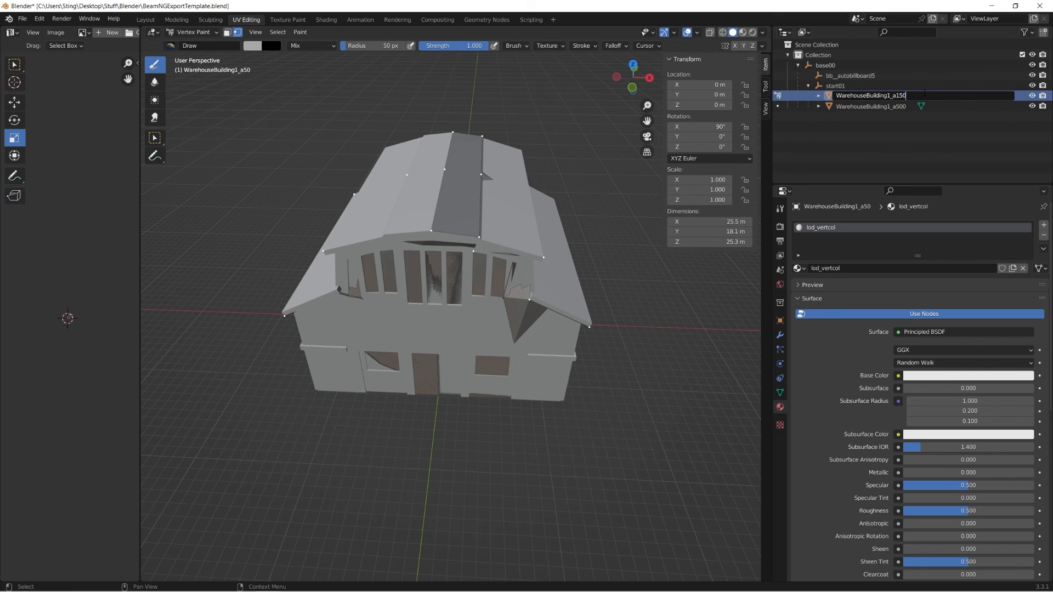
left_click(22, 18)
mouse_move(98, 172)
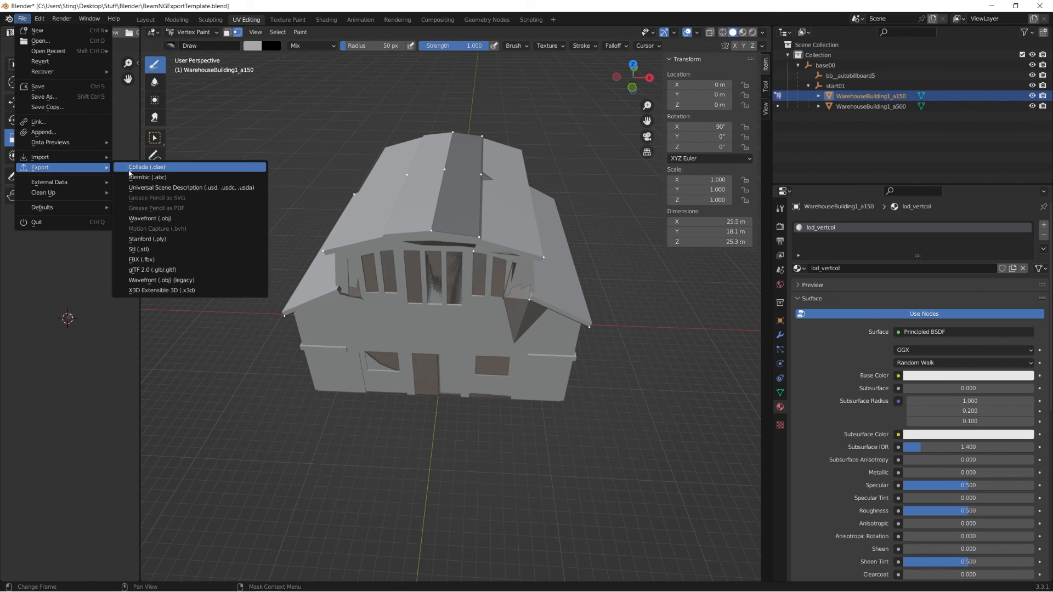
left_click(132, 171)
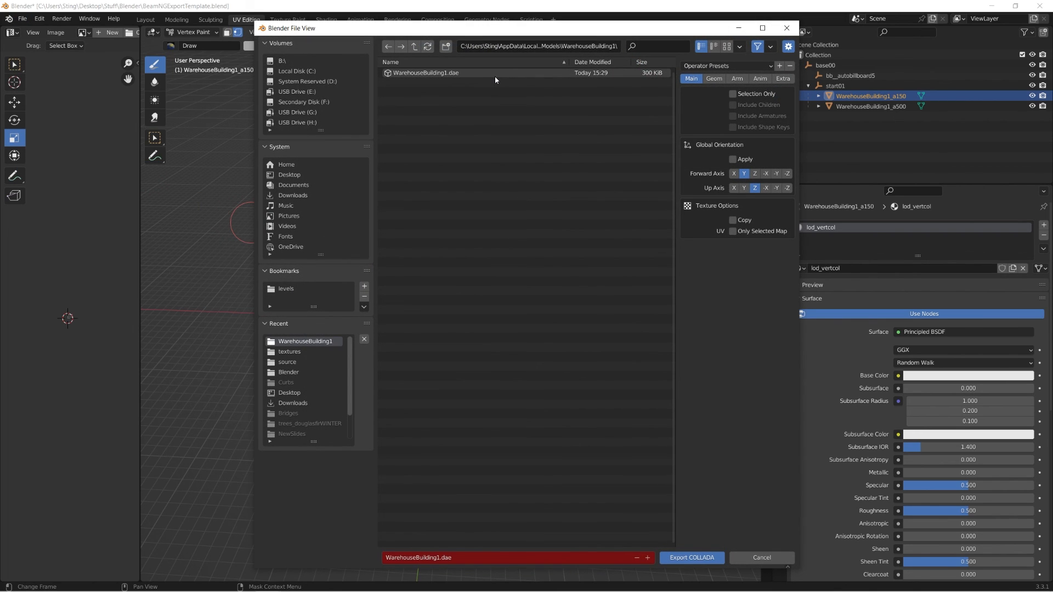
key("Return")
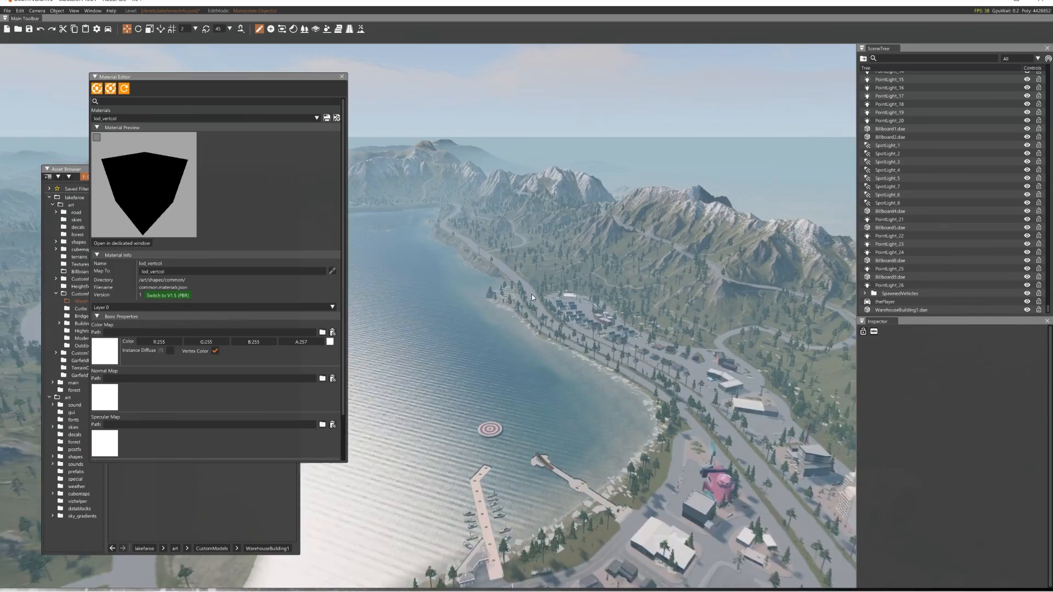
In BeamNG, approach the warehouse from far across the lake and examine its detail-level transitions.
key("w")
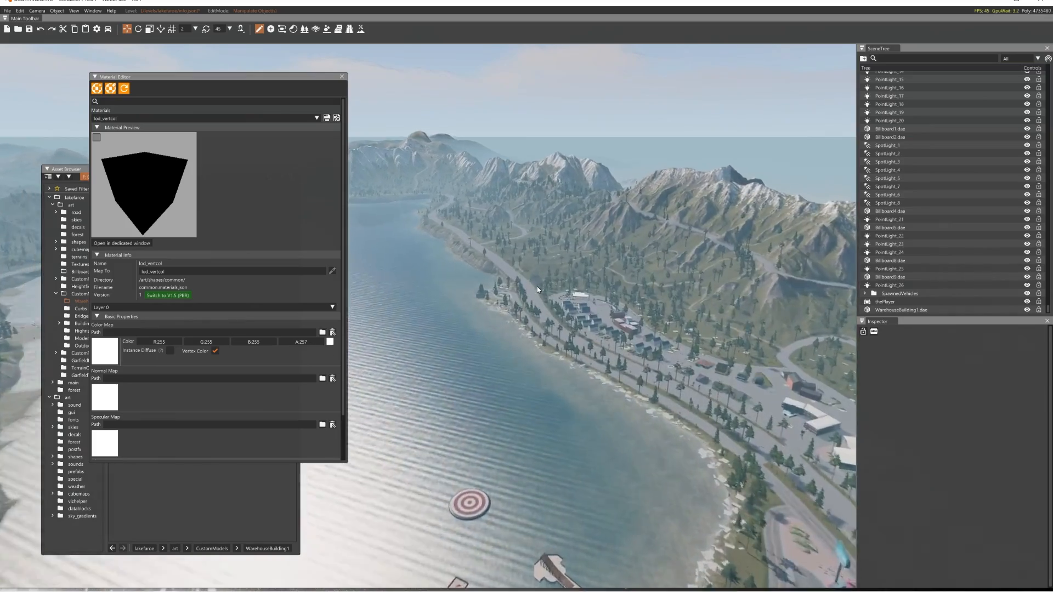
key("s")
key("w")
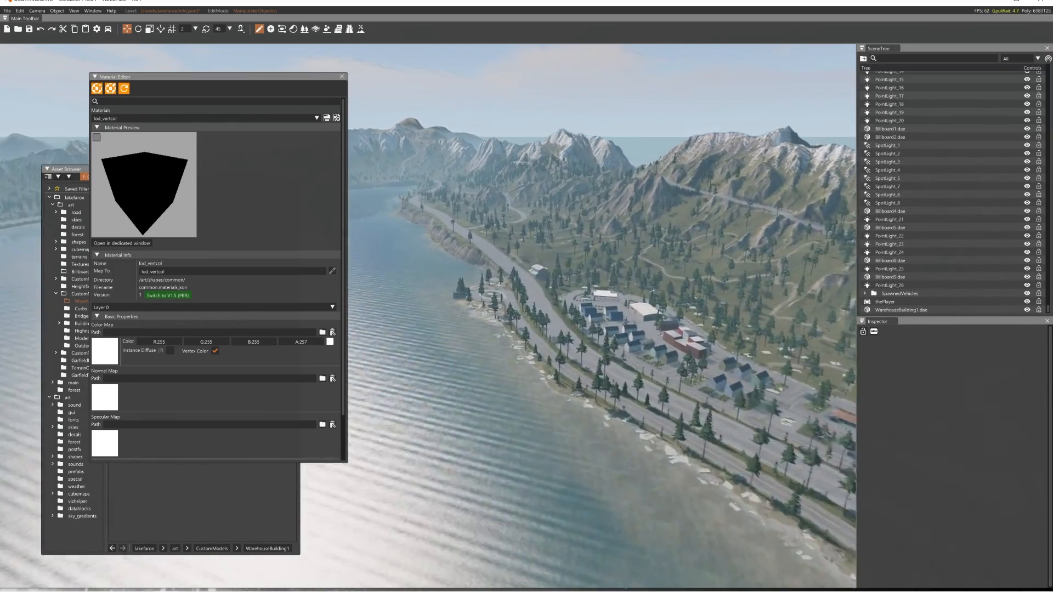
key("s")
key("w")
mouse_move(578, 278)
right_mouse_down()
mouse_move(707, 323)
mouse_move(713, 290)
mouse_move(812, 290)
mouse_move(608, 296)
mouse_move(597, 313)
mouse_move(546, 267)
mouse_move(578, 268)
right_mouse_up()
key("s")
key("w")
key("s")
key("w")
key("w")
key("s")
key("w")
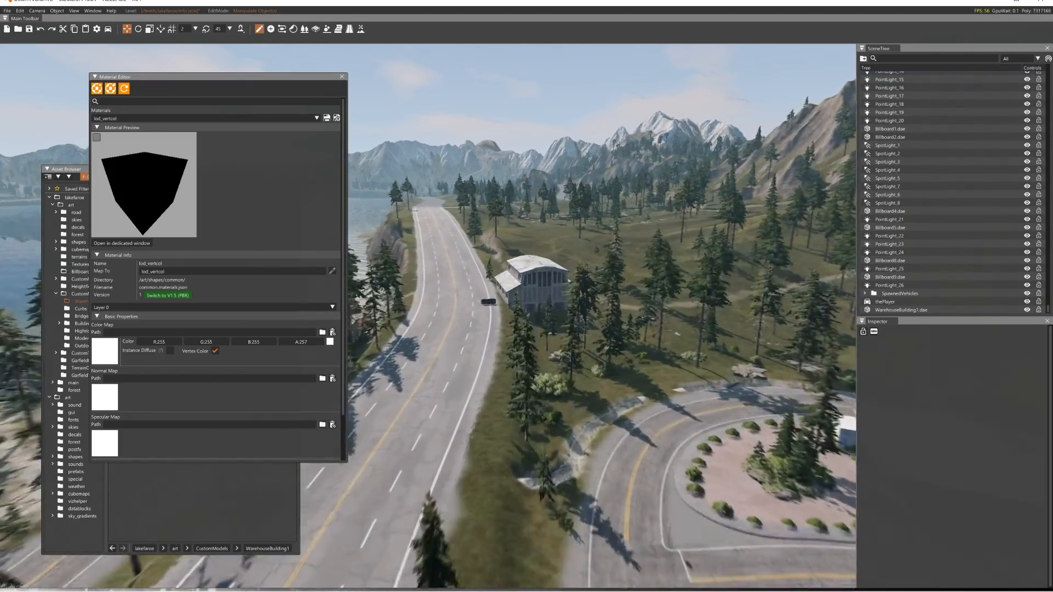
Select the warehouse in the level, enable its dynamic rendering option and enlarge the Inspector to show its Debug settings.
left_click(578, 279)
right_click_drag(708, 404, 698, 409)
key("s")
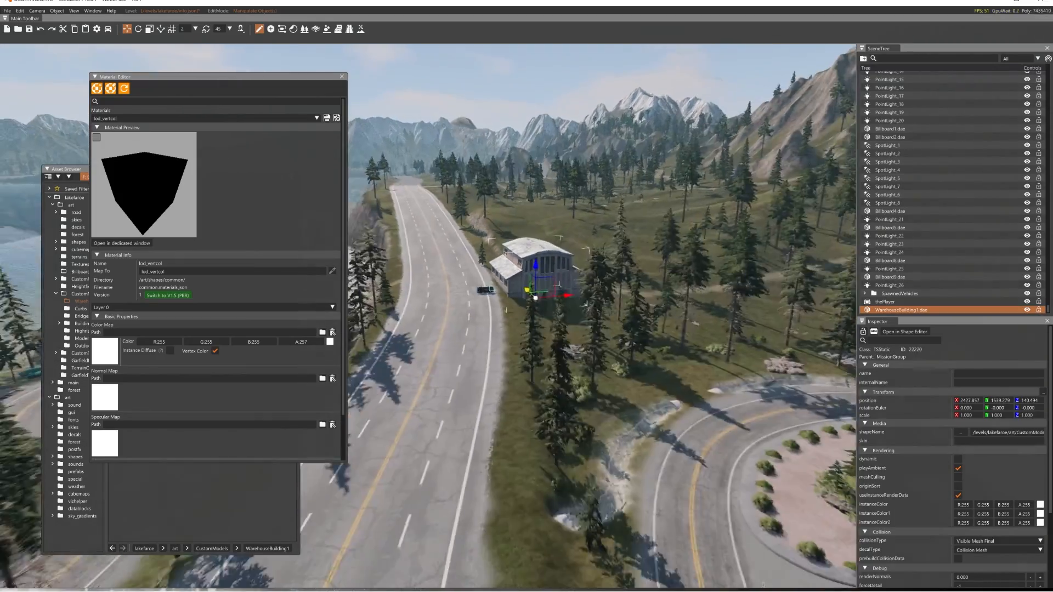
key("w")
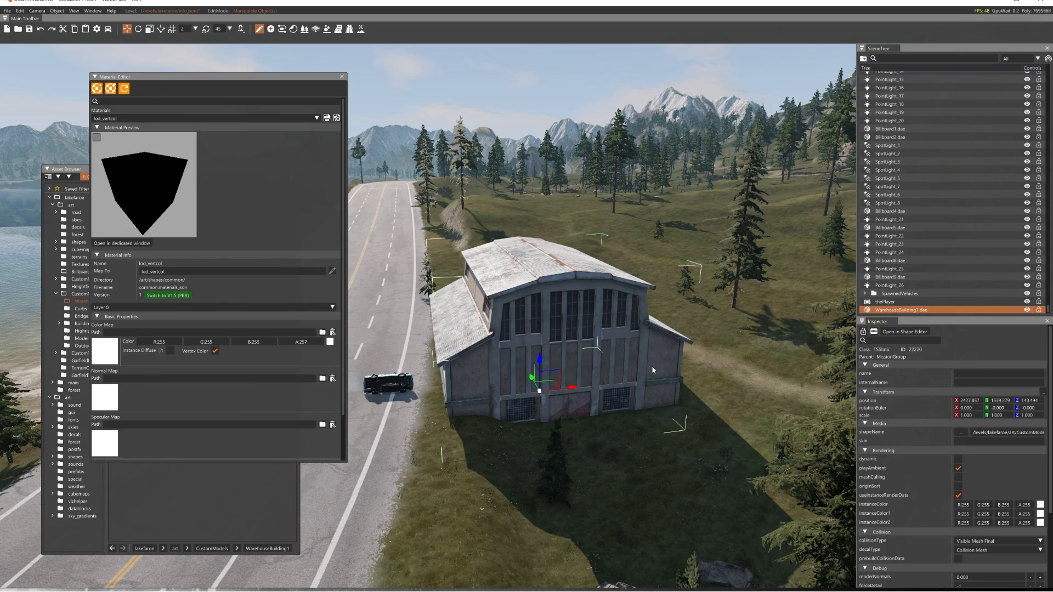
key("s")
key("w")
right_click_drag(726, 382, 727, 394)
left_click(959, 459)
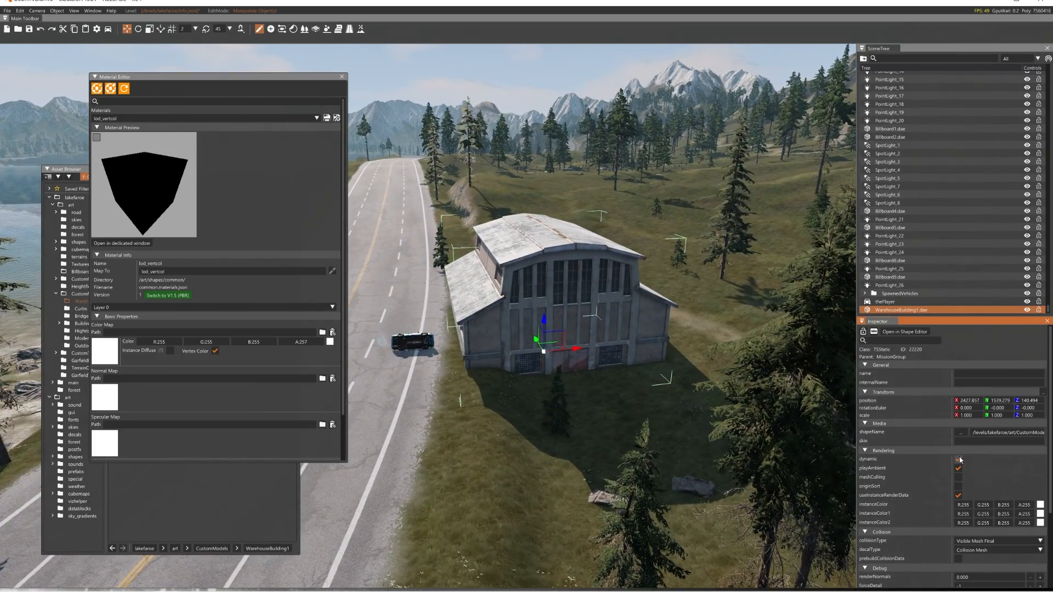
left_click_drag(930, 317, 930, 241)
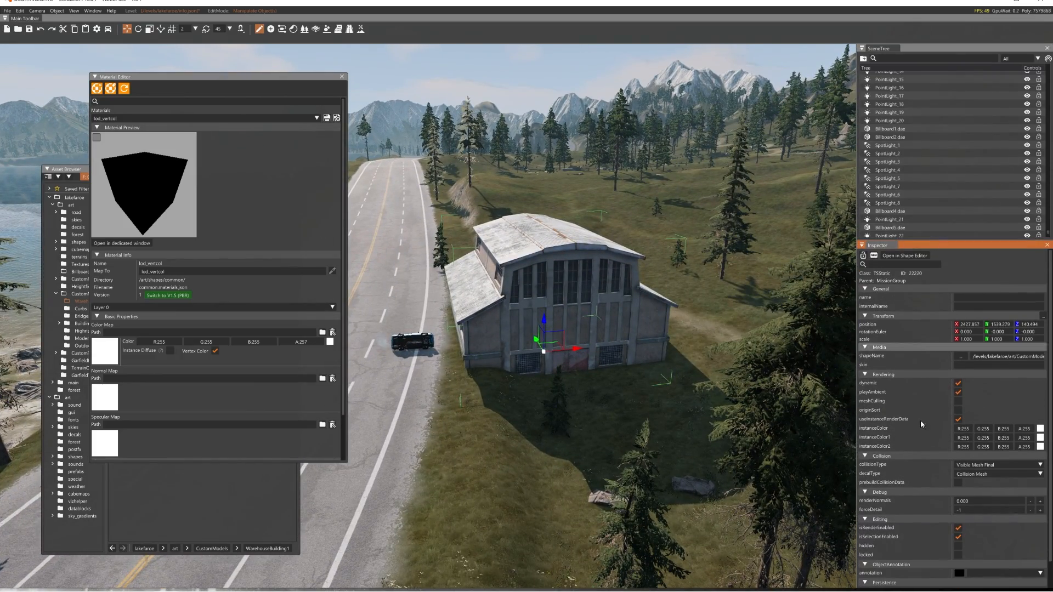
Preview the warehouse's detail levels with forceDetail at 1 and 2, and set it back to 0.
left_click(1040, 509)
key("w")
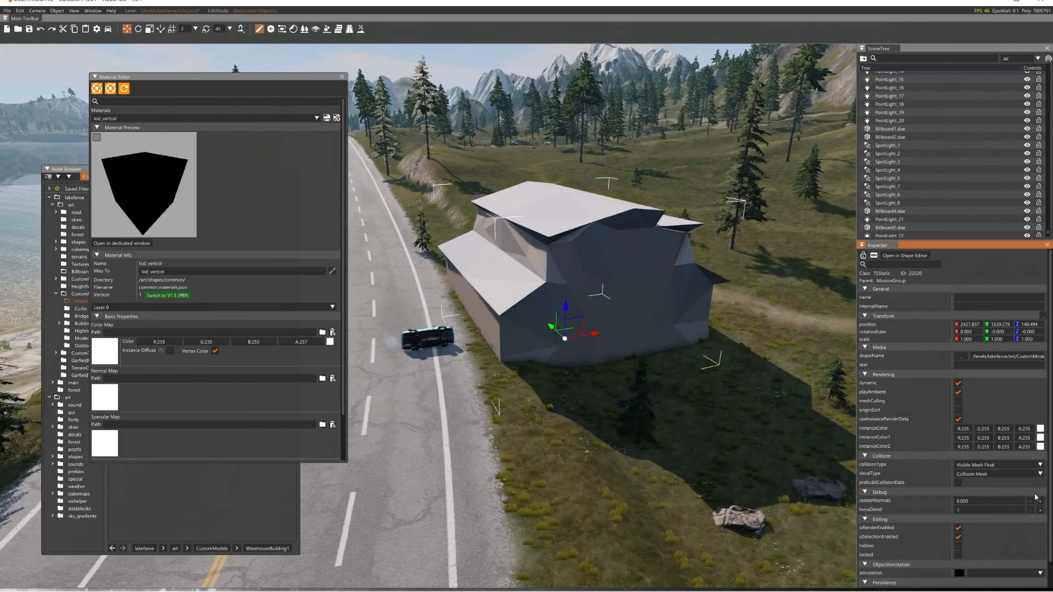
left_click(1040, 510)
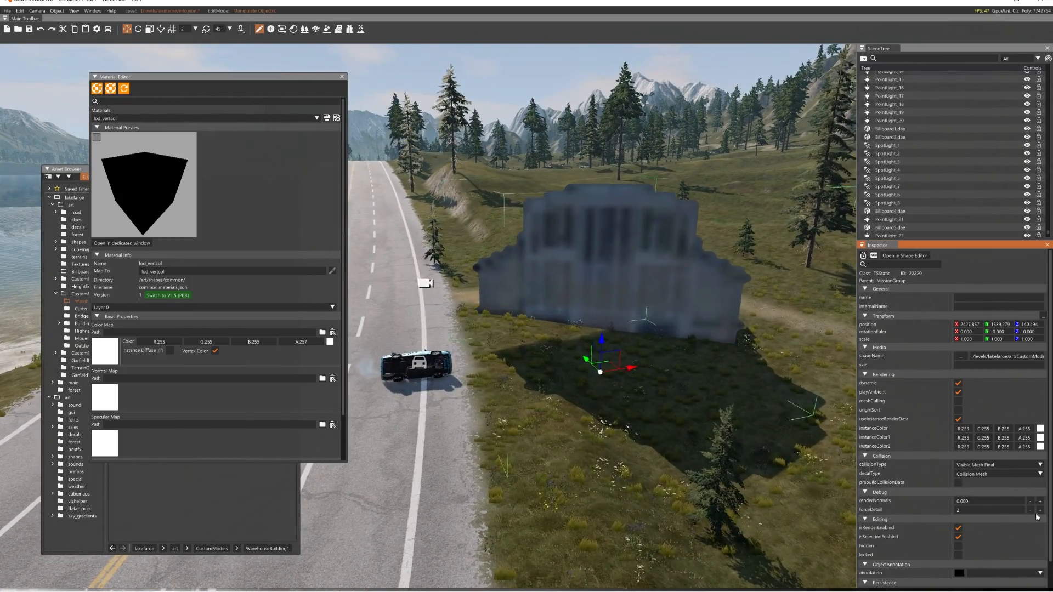
left_click(1030, 510)
left_click(1030, 509)
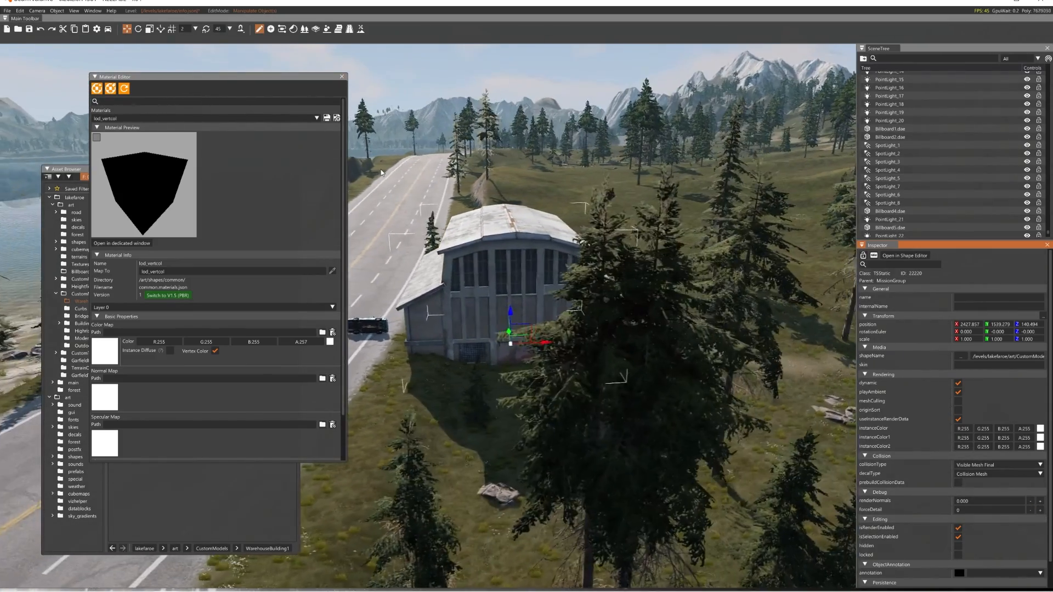
Reselect the warehouse and inspect its roadside wall and roof up close.
left_click(644, 331)
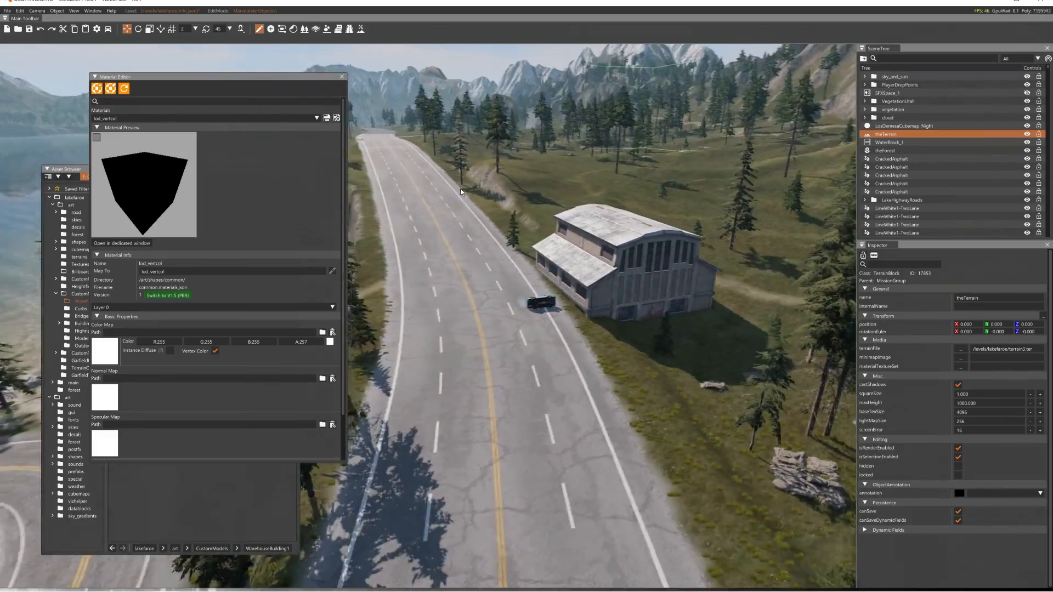
left_click(544, 253)
key("w")
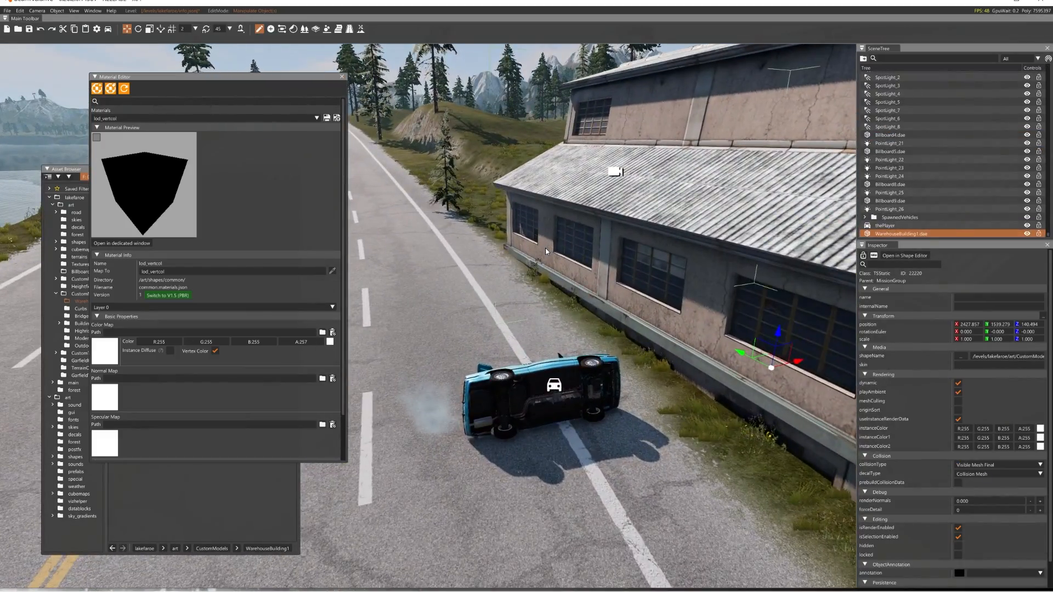
Leave the editor with the car placed beside the warehouse and examine its roadside wall from the chase view.
key("F11")
key("F7")
right_click_drag(581, 250, 635, 139)
key("w")
key("d")
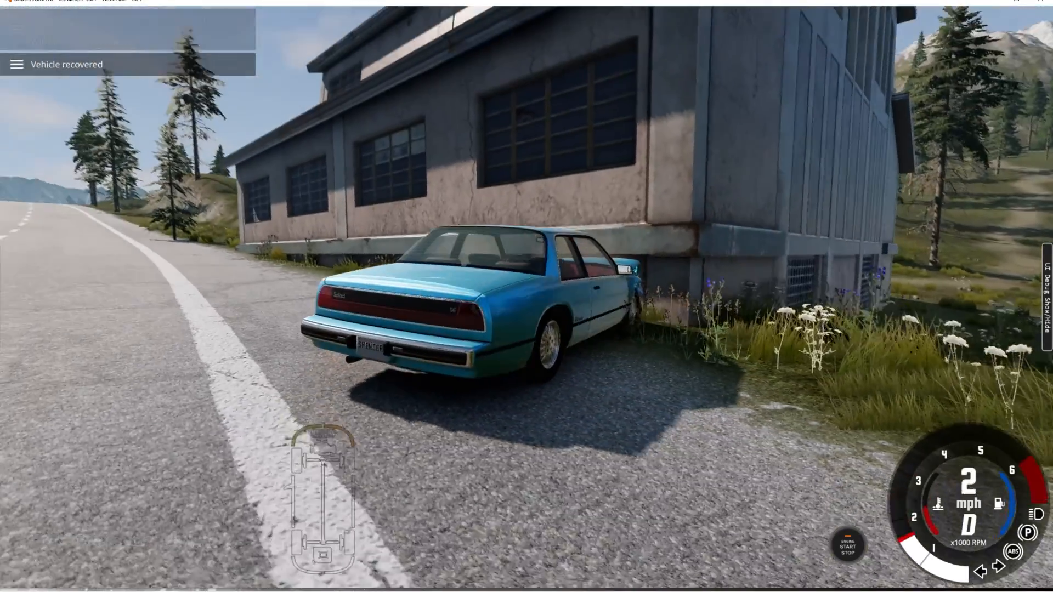
Relocate the warehouse beside the road bend and rotate it to about 99.6° around Z, facing its door gable to the road.
key("shift+c")
key("s")
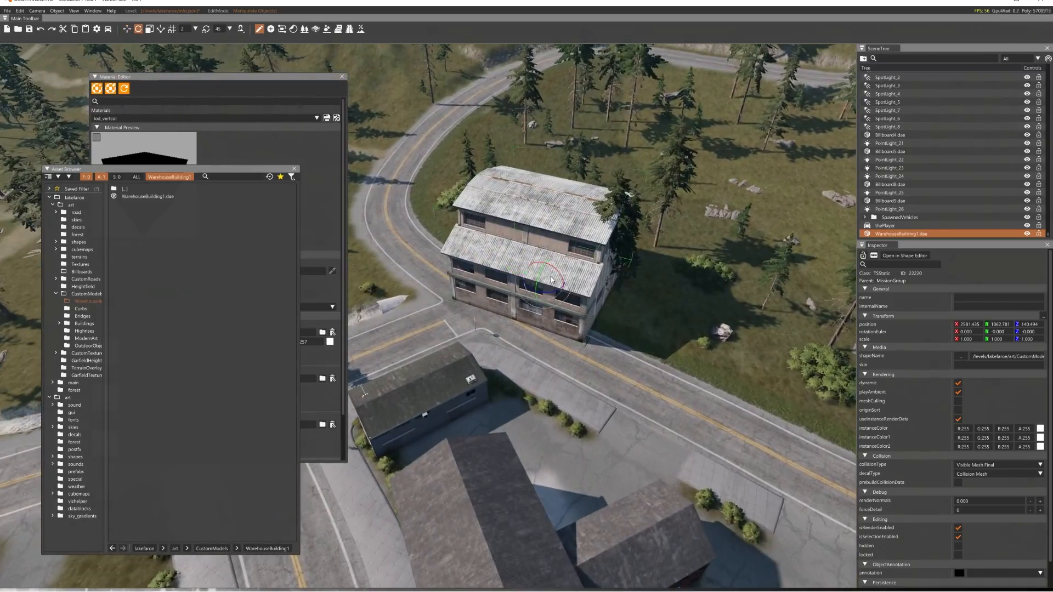
left_click_drag(557, 294, 613, 281)
key("1")
key("2")
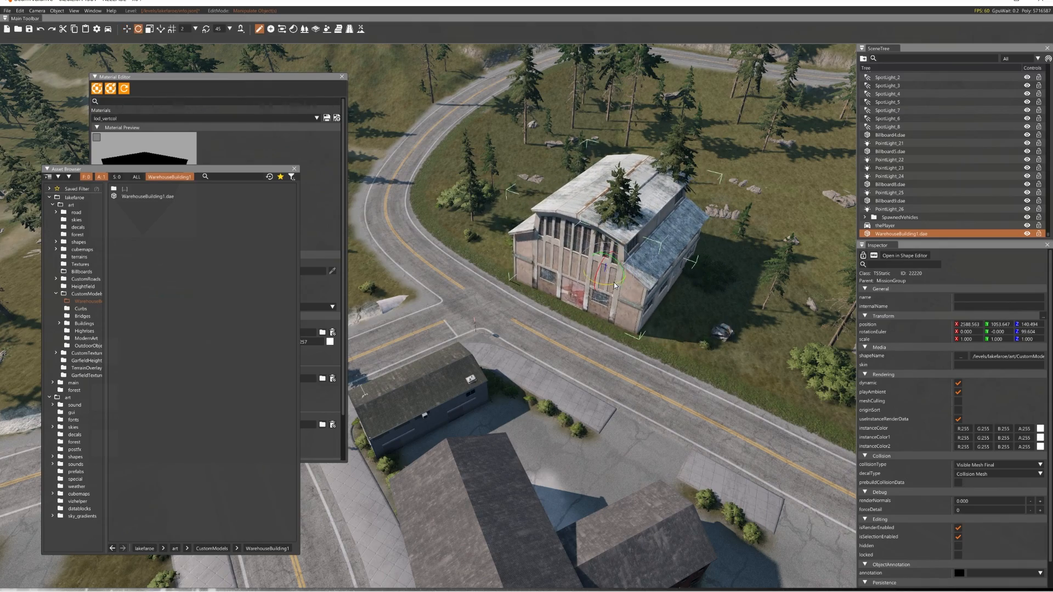
Move the warehouse to the road edge at about X 2584.4, Y 1049.3 and Z 140.2.
right_click_drag(613, 282, 636, 277)
key("w")
key("1")
left_click_drag(620, 300, 617, 308)
right_click_drag(617, 308, 616, 340)
key("w")
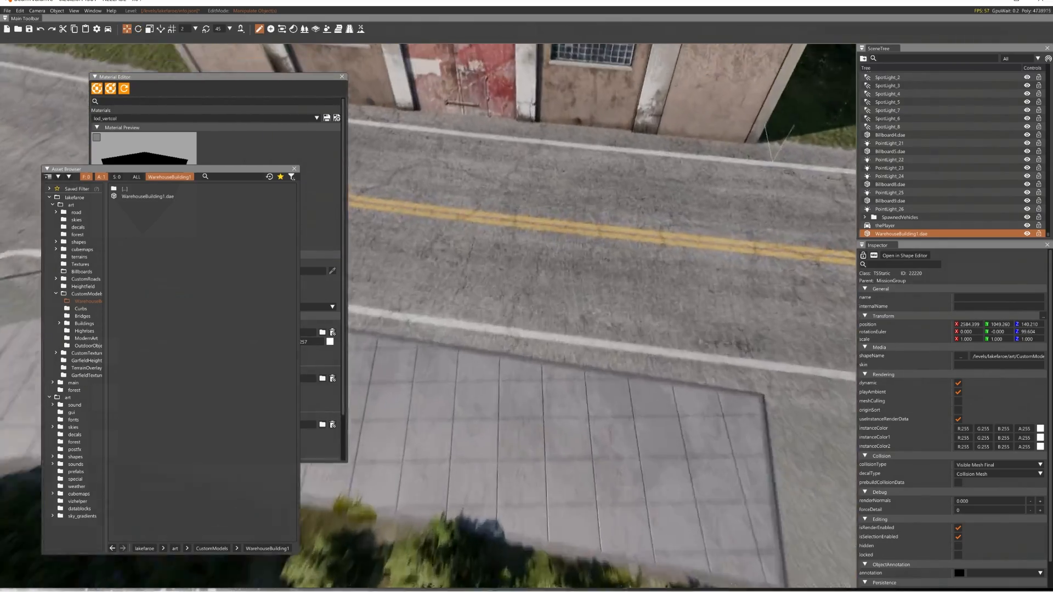
Recover the car in front of the warehouse's red doors and compare the building's size with it.
key("F11")
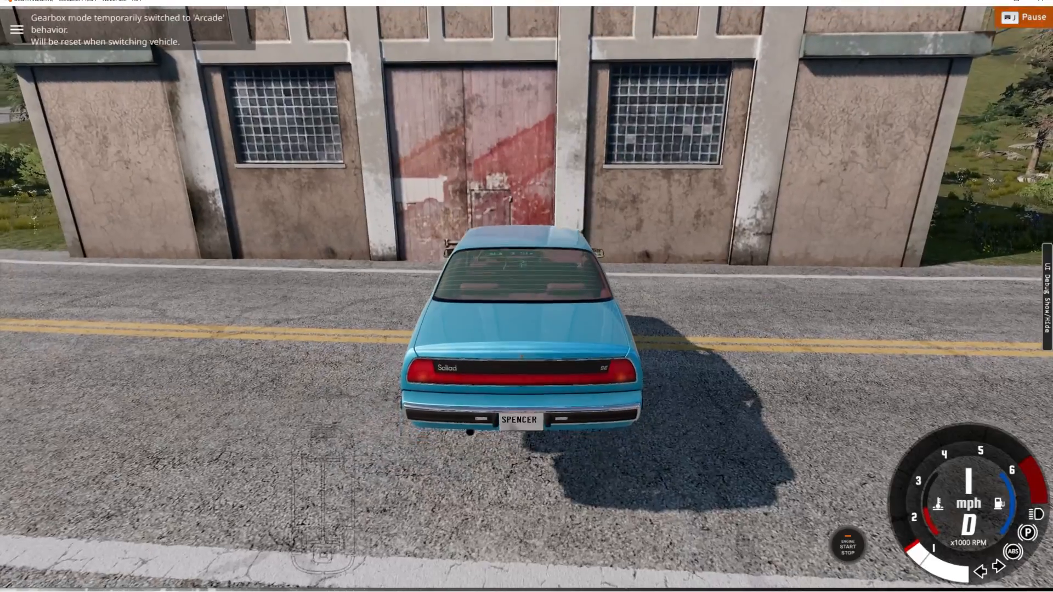
key("Insert")
key("F11")
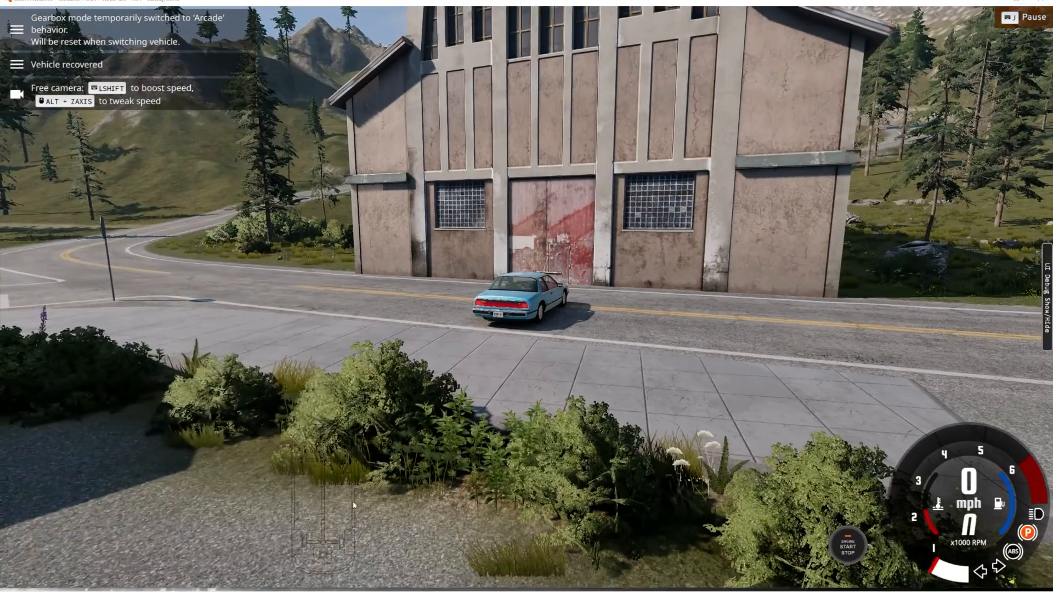
Switch to Blender and put the warehouse mesh in Object Mode.
key("super")
left_click(265, 582)
scroll(540, 299, "down", 4)
key("Tab")
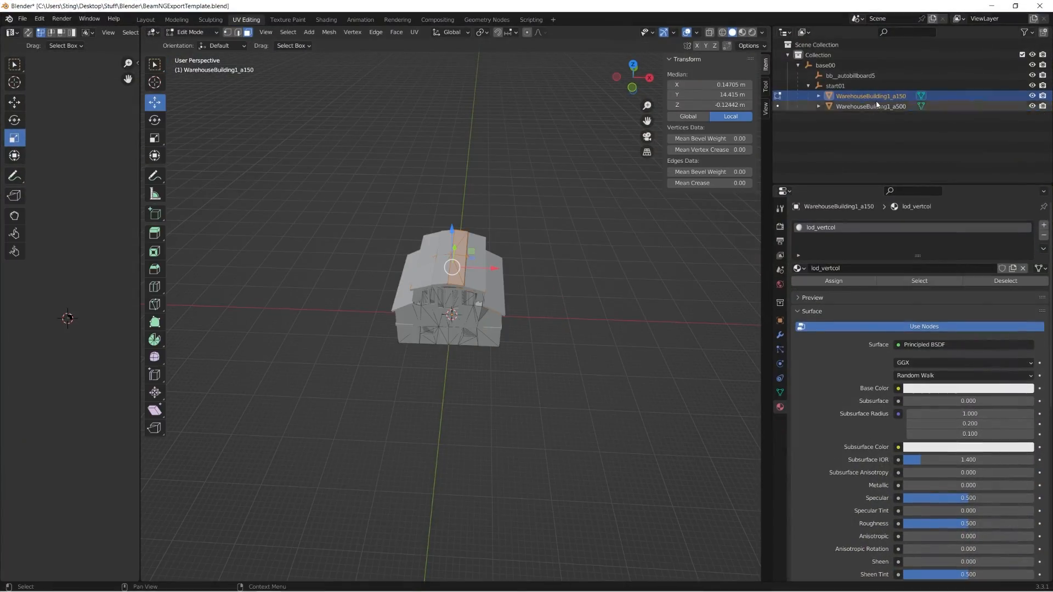
left_click(876, 106)
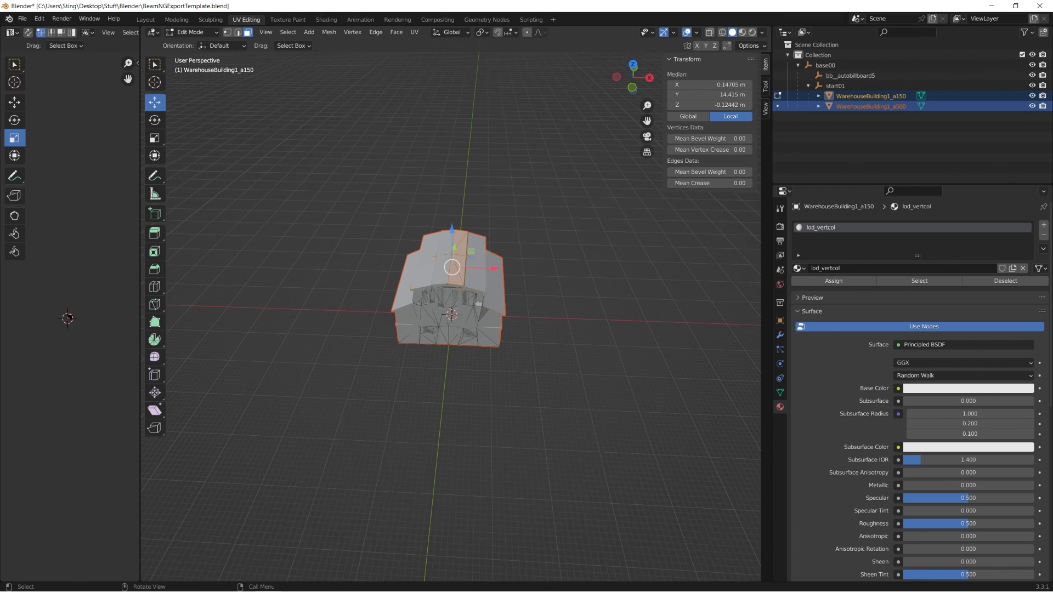
key("s")
right_click(545, 179)
left_click(194, 32)
left_click(196, 76)
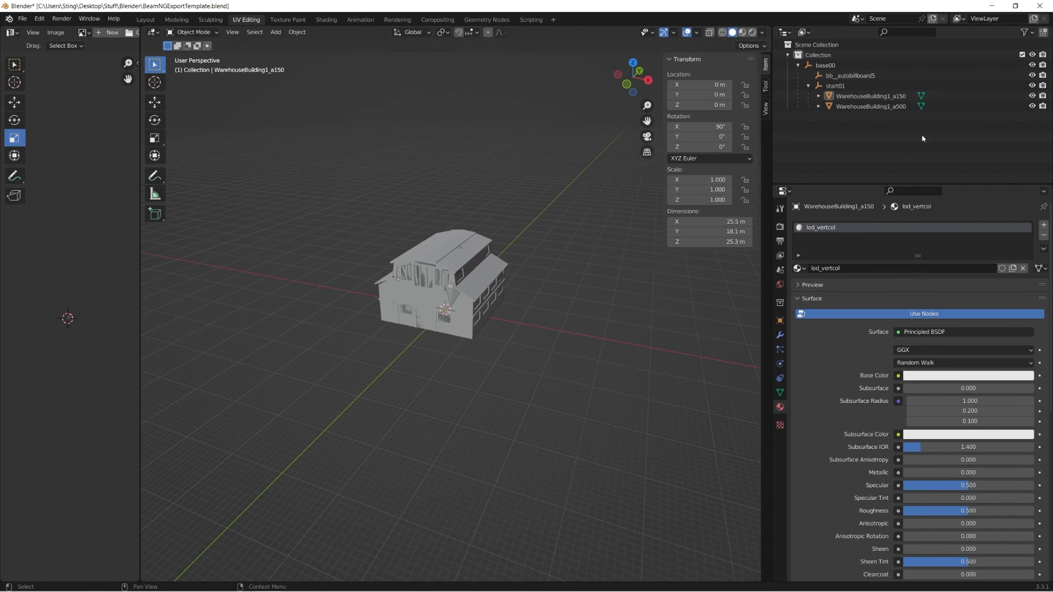
Select WarehouseBuilding1_a150 and WarehouseBuilding1_a500 and scale both uniformly to about 0.768.
left_click(897, 106)
left_click(893, 97, "shift")
key("s")
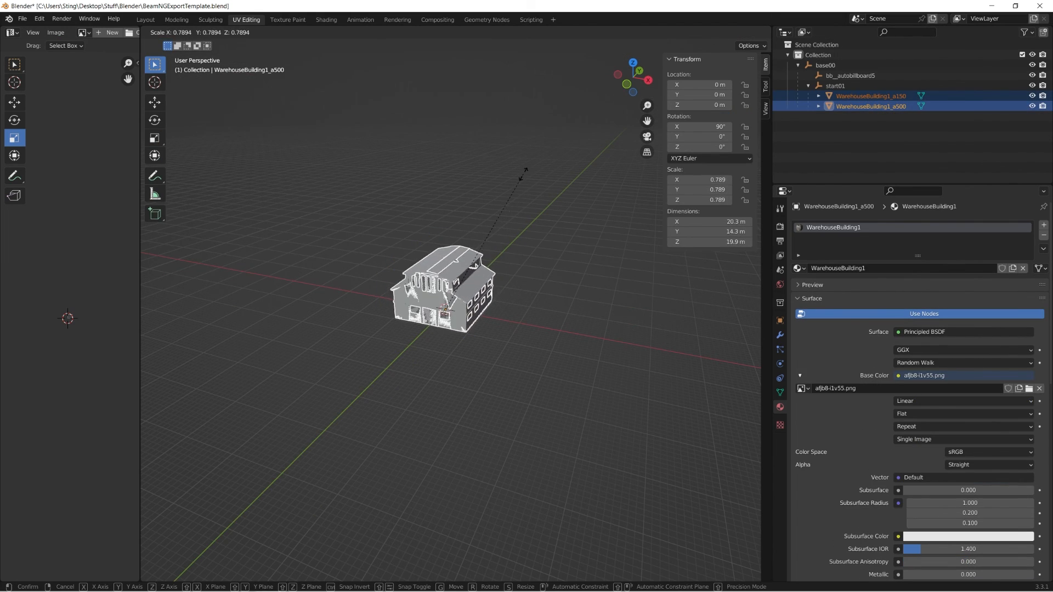
left_click(517, 185)
Export the scaled model as COLLADA over WarehouseBuilding1.dae and return to BeamNG.
left_click(23, 19)
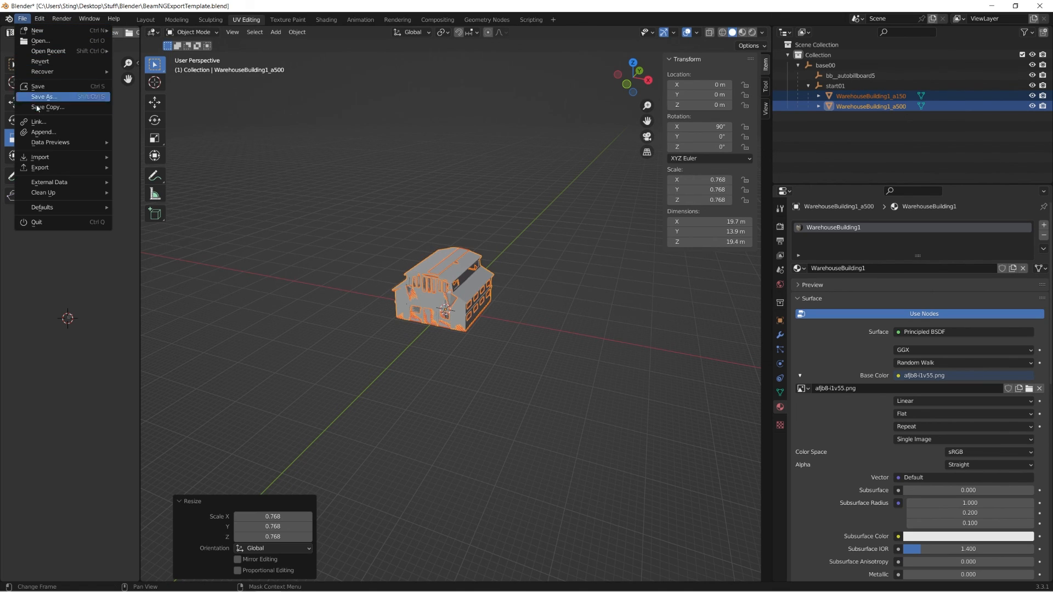
mouse_move(38, 157)
left_click(154, 167)
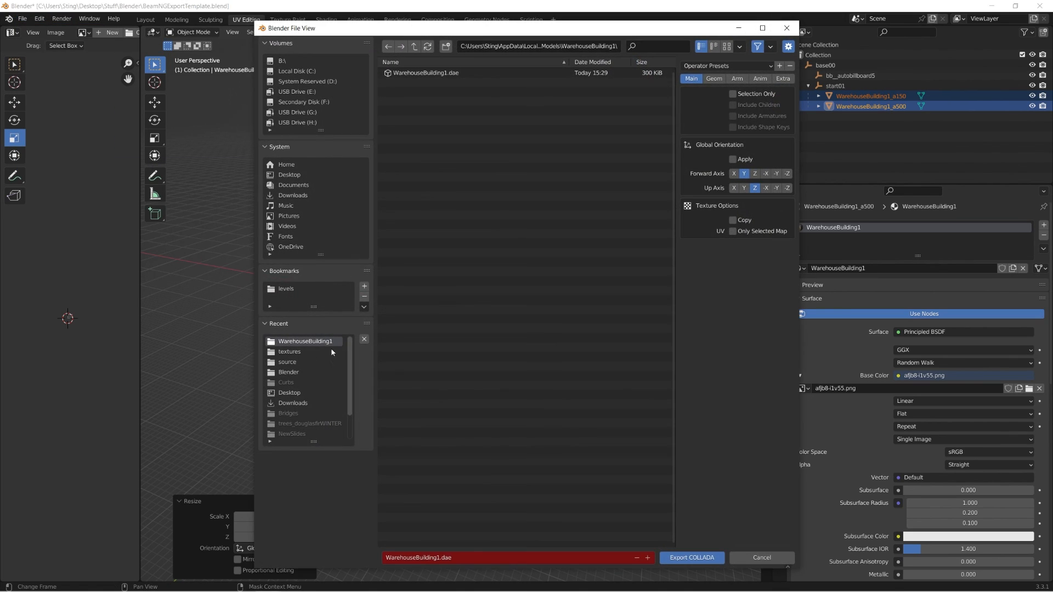
double_click(439, 75)
left_click(991, 7)
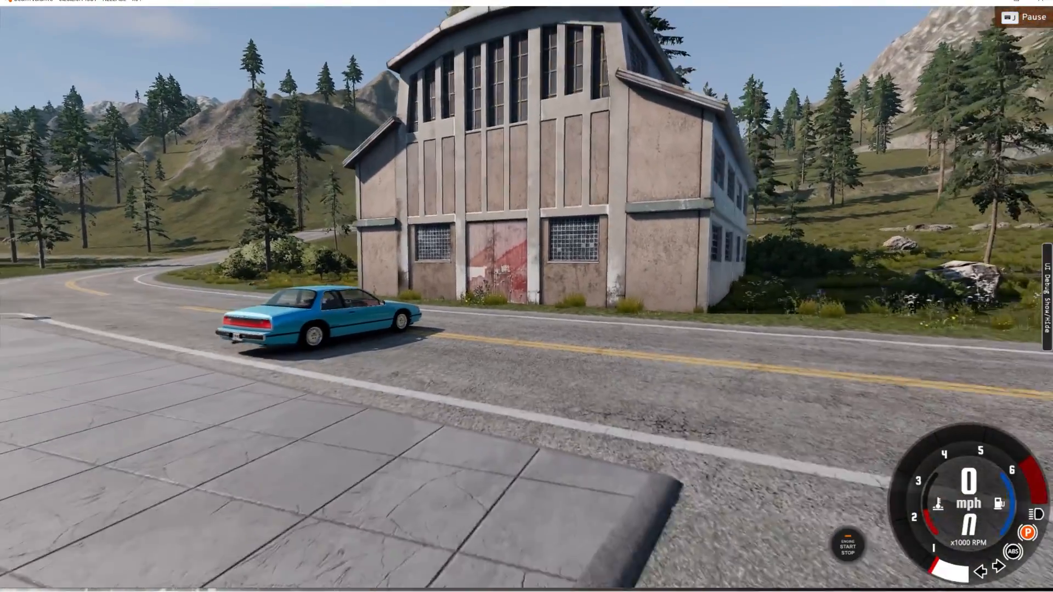
Examine the rescaled warehouse from several angles beside the car, in play view and in the editor.
key("d")
key("a")
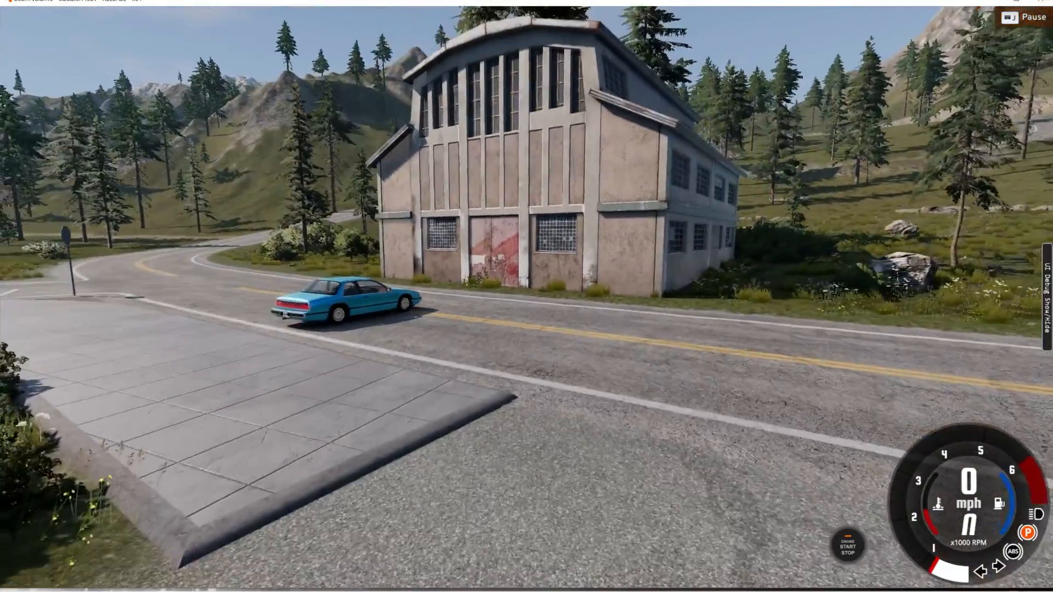
key("F11")
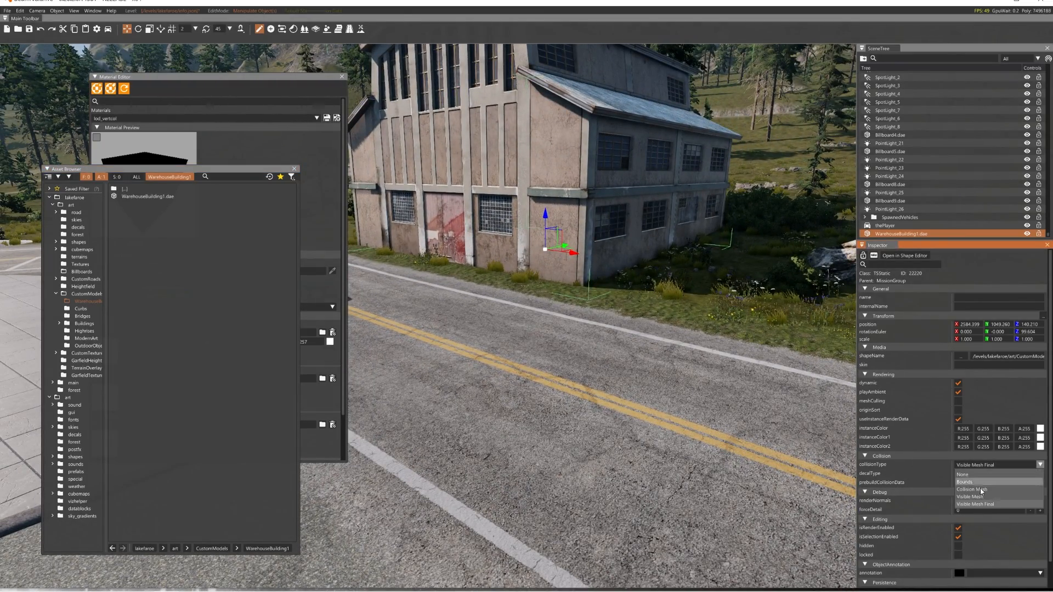
key("s")
right_click_drag(638, 314, 603, 288)
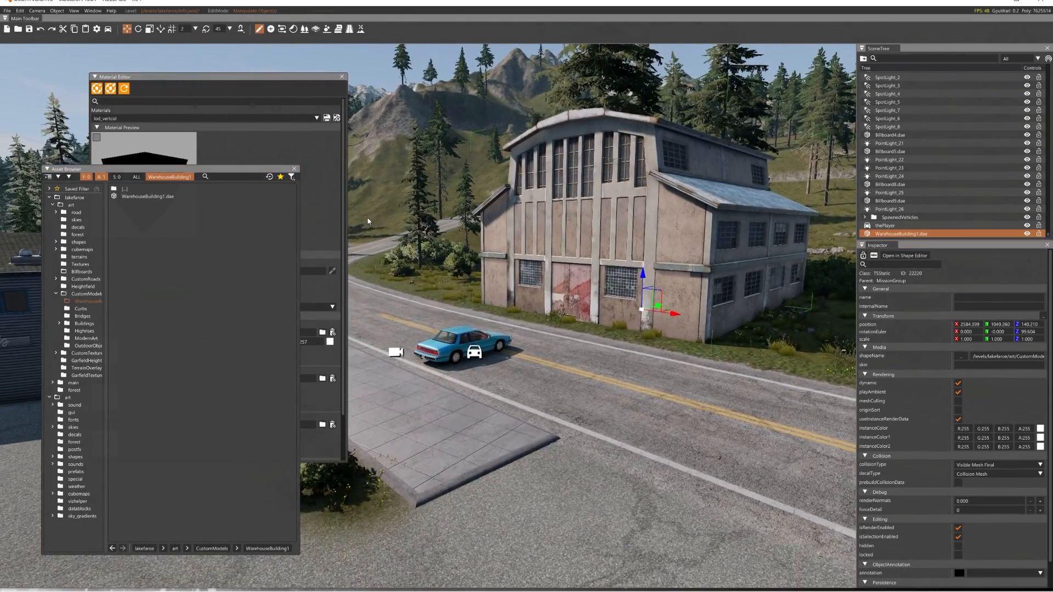
left_click(497, 226)
key("w")
left_click(551, 245)
right_click_drag(551, 245, 581, 217)
key("a")
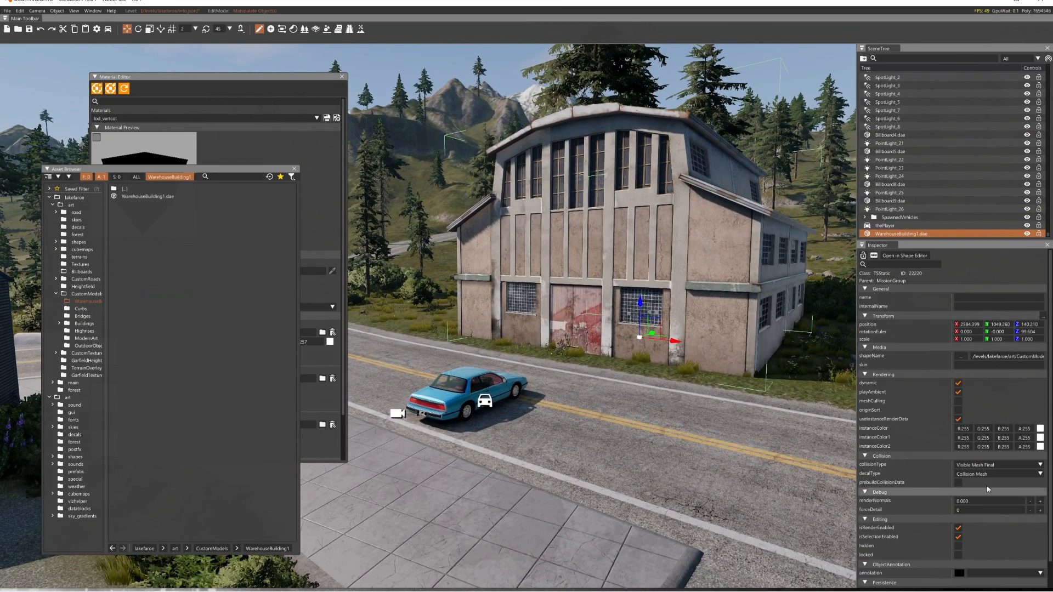
Reapply Visible Mesh Final as the warehouse's collision type.
left_click(997, 505)
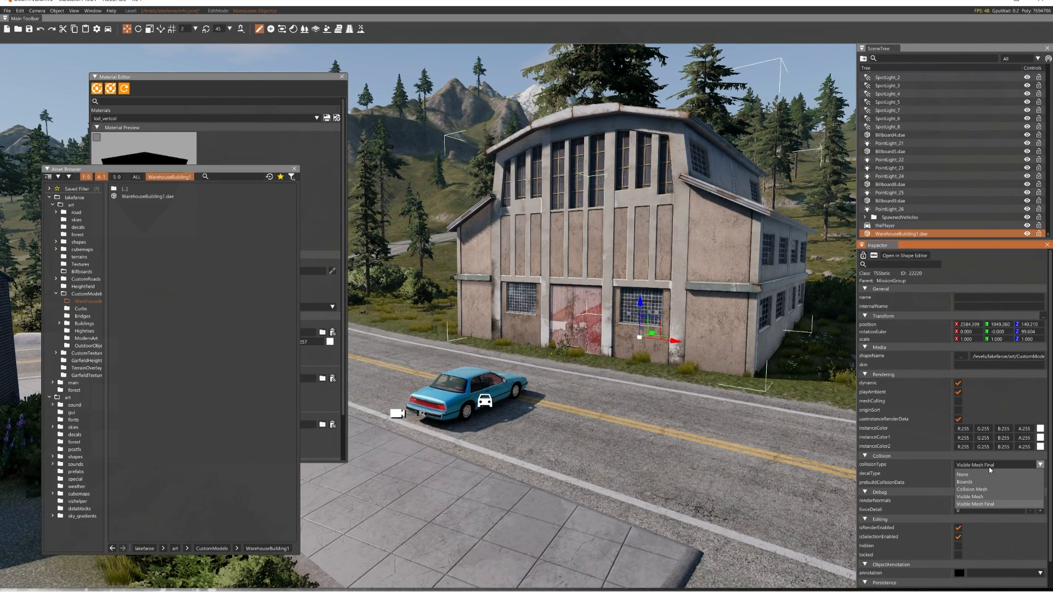
left_click(988, 475)
left_click(990, 466)
left_click(981, 505)
Deselect the warehouse by selecting the terrain beside it and save the level.
key("d")
left_click(750, 390)
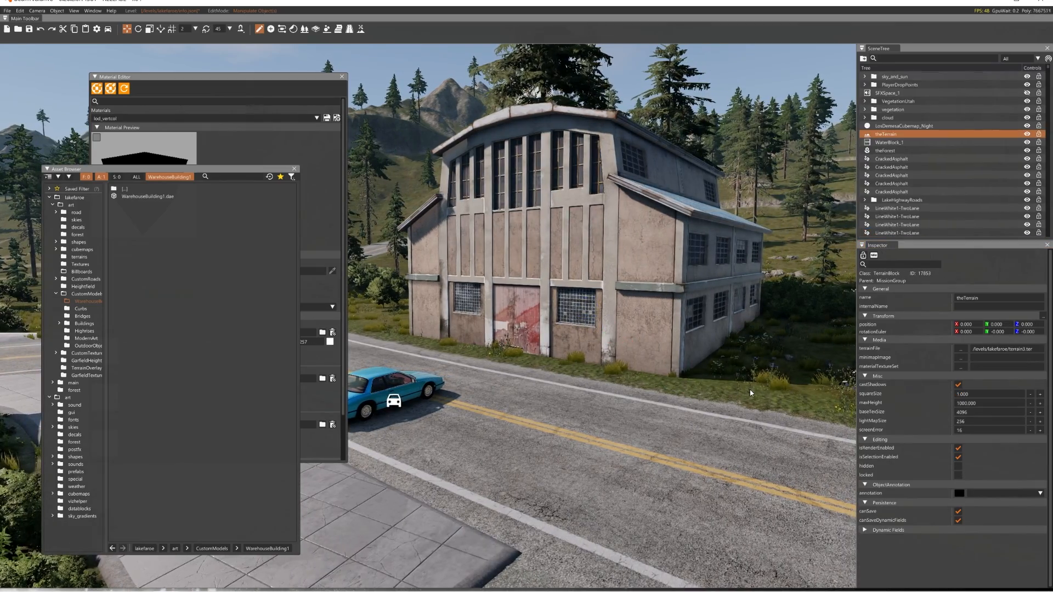
key("w")
key("ctrl+s")
key("s")
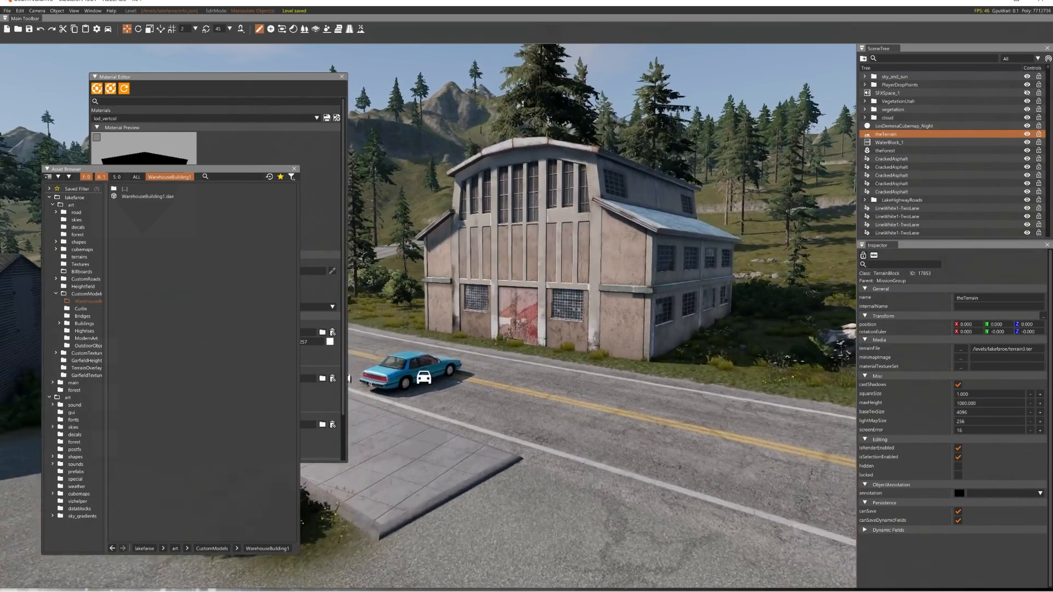
Leave the editor and view the warehouse and parked car with the free camera.
key("F11")
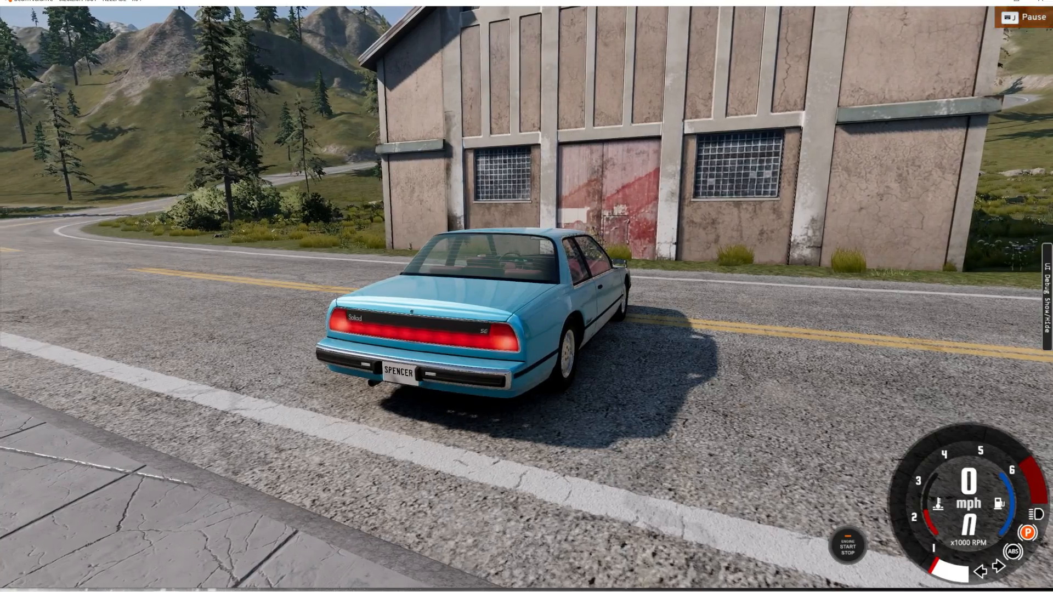
key("shift+c")
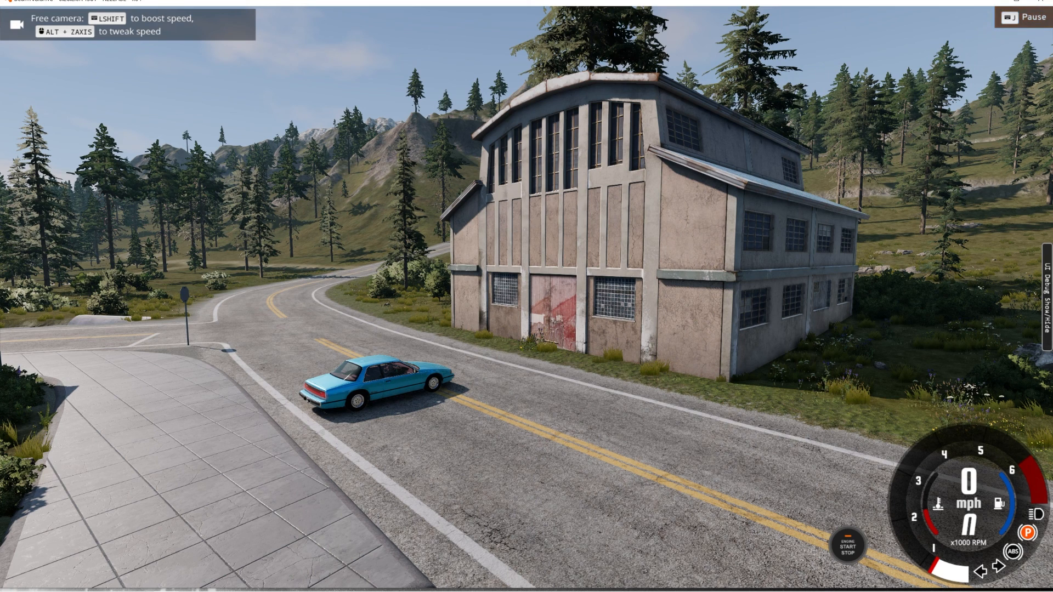